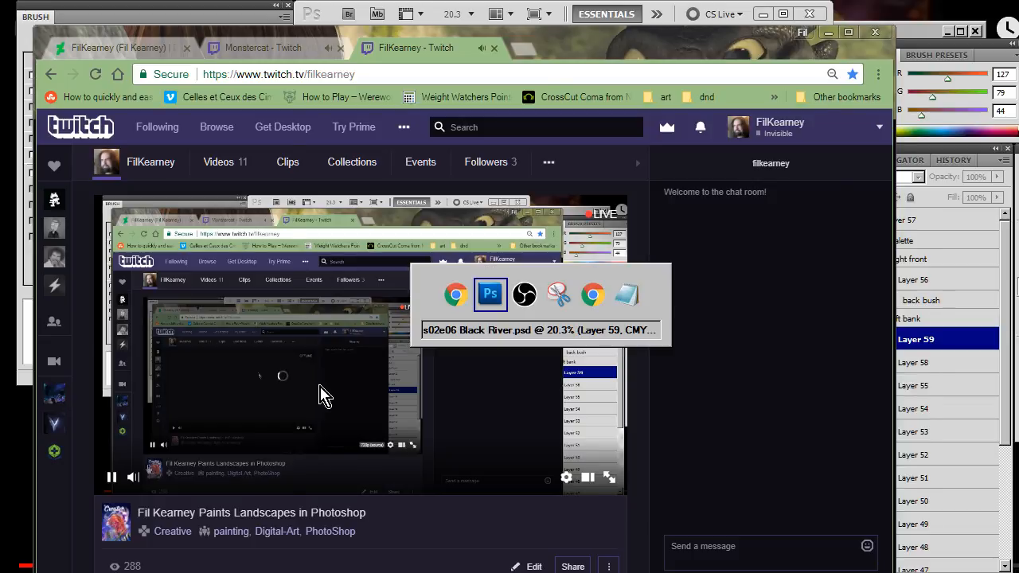
Bring up the Monstercat stream in the browser and return to the Black River painting in Photoshop.
key("alt+Tab")
left_click(297, 57)
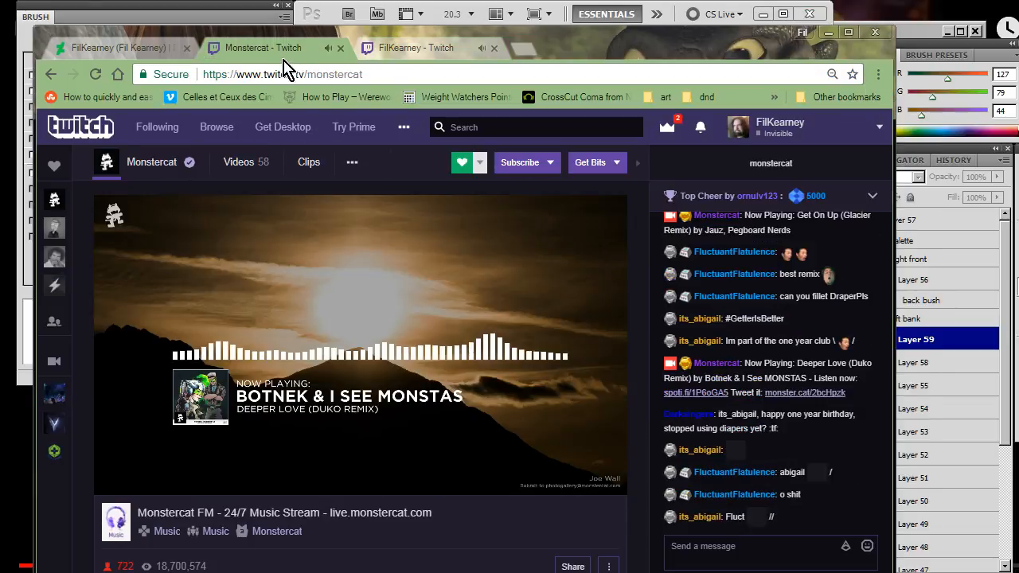
key("alt+Tab")
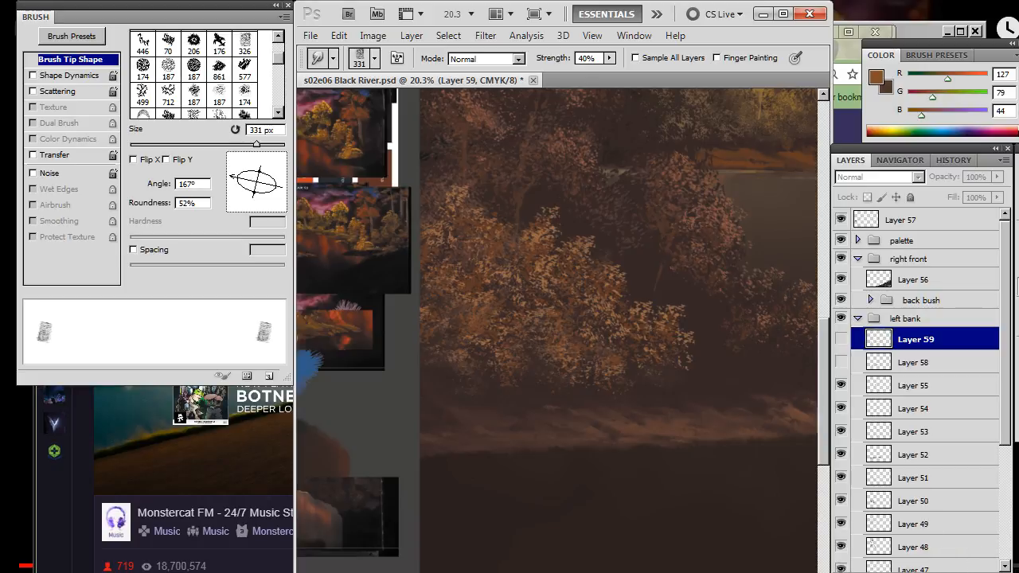
Add a new empty layer above Layer 59 in the left bank group.
key("ctrl+shift+alt+n")
left_click_drag(708, 484, 549, 439)
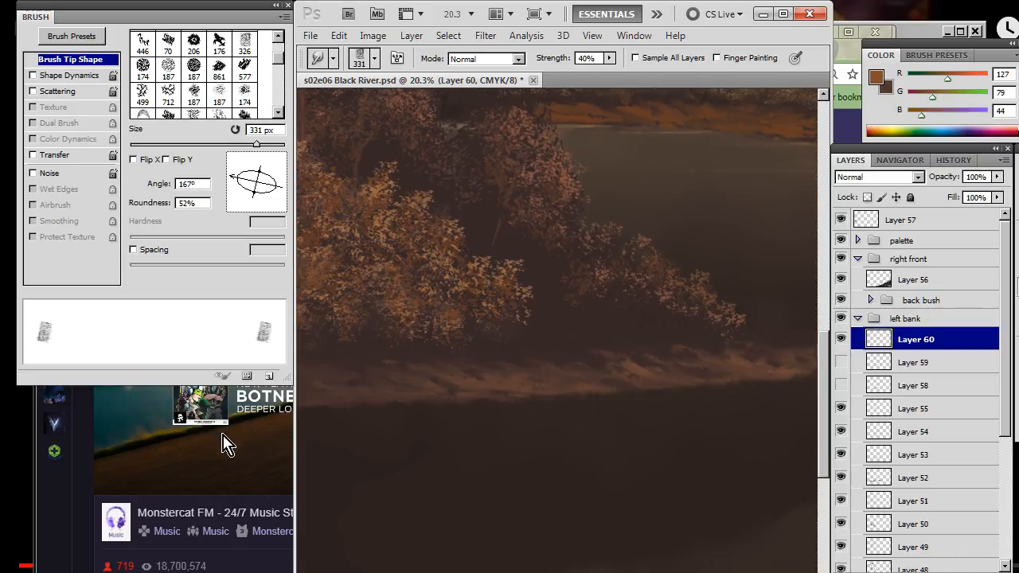
Switch to the browser, mute the Monstercat player and the painter's own live stream, and return to the painting.
left_click(132, 479)
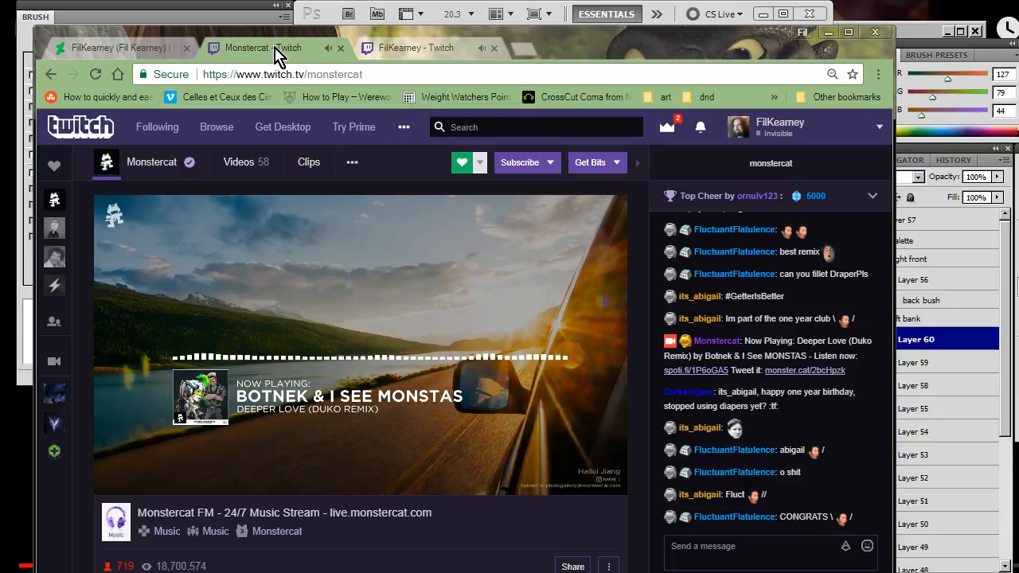
left_click(414, 48)
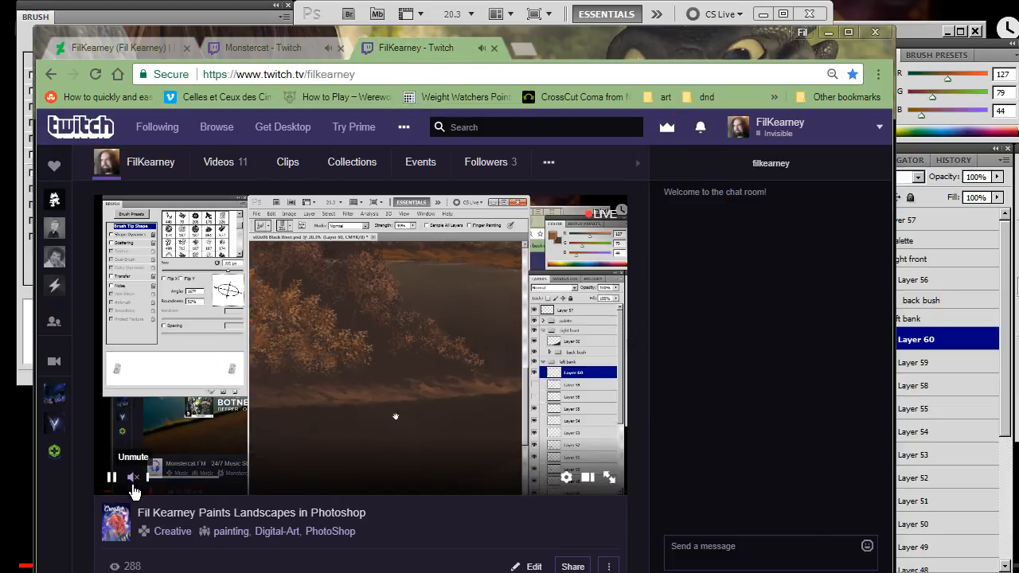
key("alt+Tab")
key("alt+Tab")
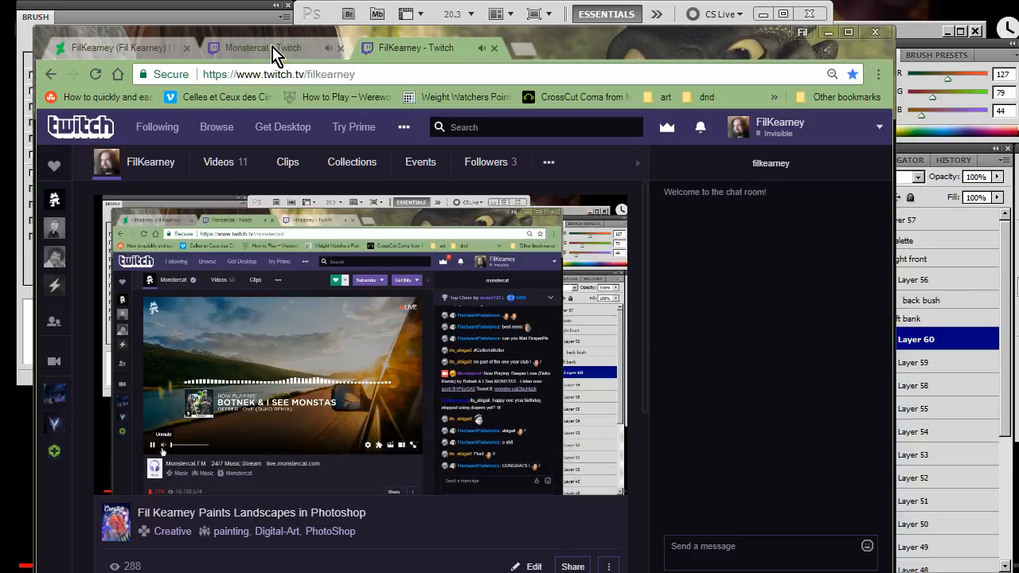
left_click(275, 49)
key("alt+Tab")
Show Layer 58 in the left bank group and check the Bob Ross Black River reference video.
left_click_drag(574, 460, 423, 414)
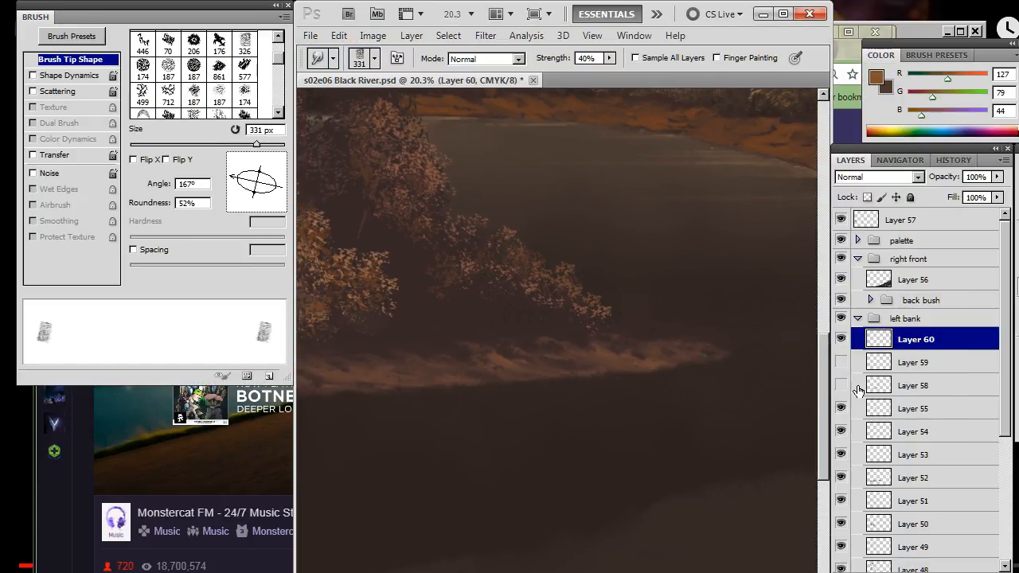
left_click(843, 407)
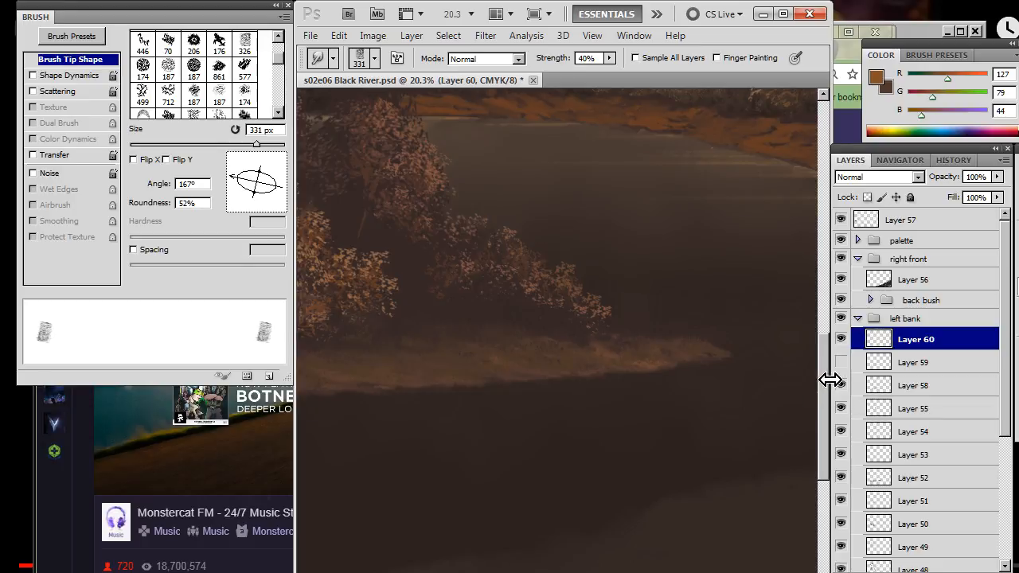
key("alt+Tab")
key("alt+Tab")
key("alt+Tab")
key("alt+Tab")
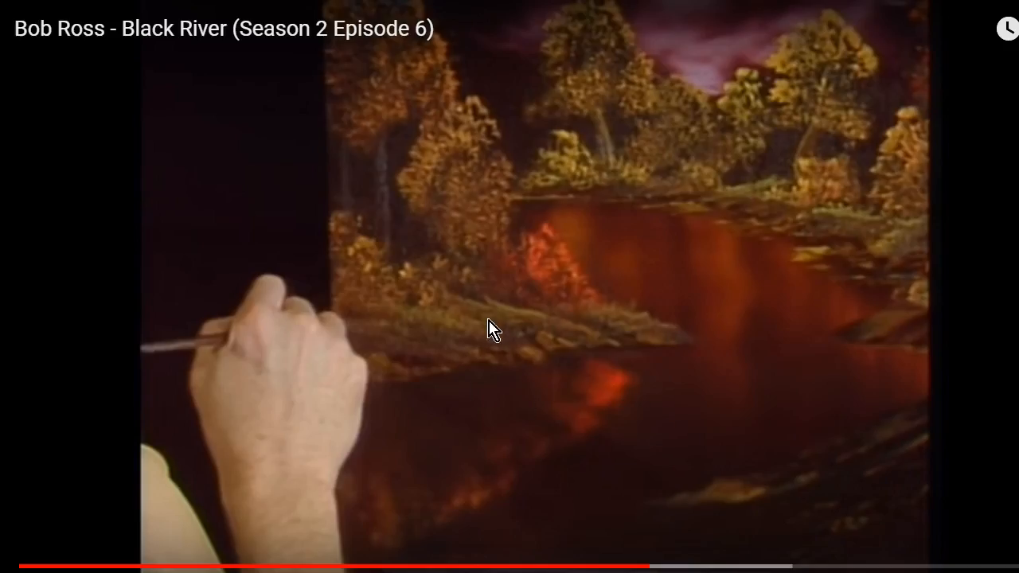
key("alt+Tab")
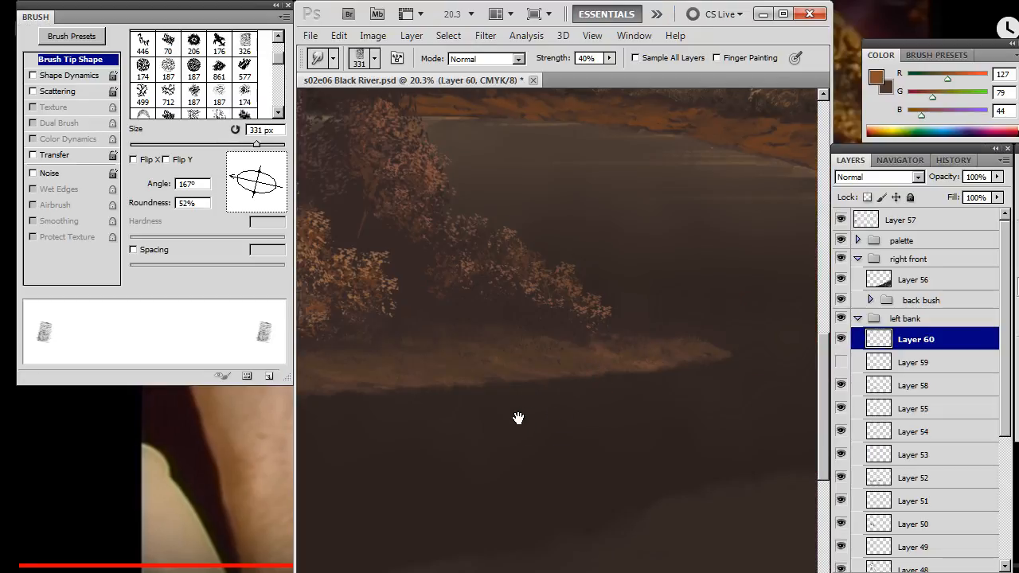
Toggle the visibility of Layers 59 and 60 to compare the left bank with and without them, leaving both hidden.
left_click_drag(746, 389, 694, 395)
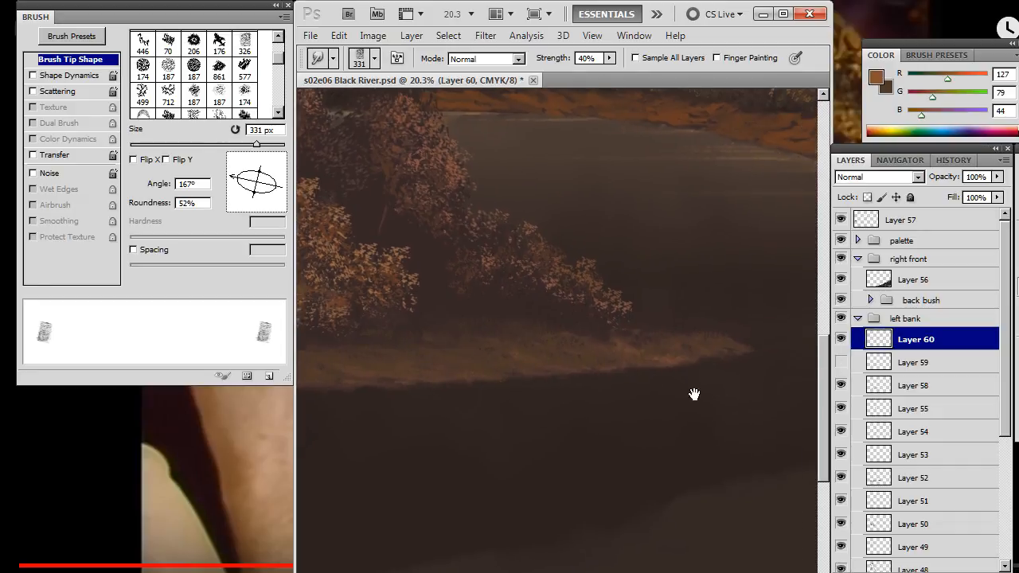
left_click(841, 346)
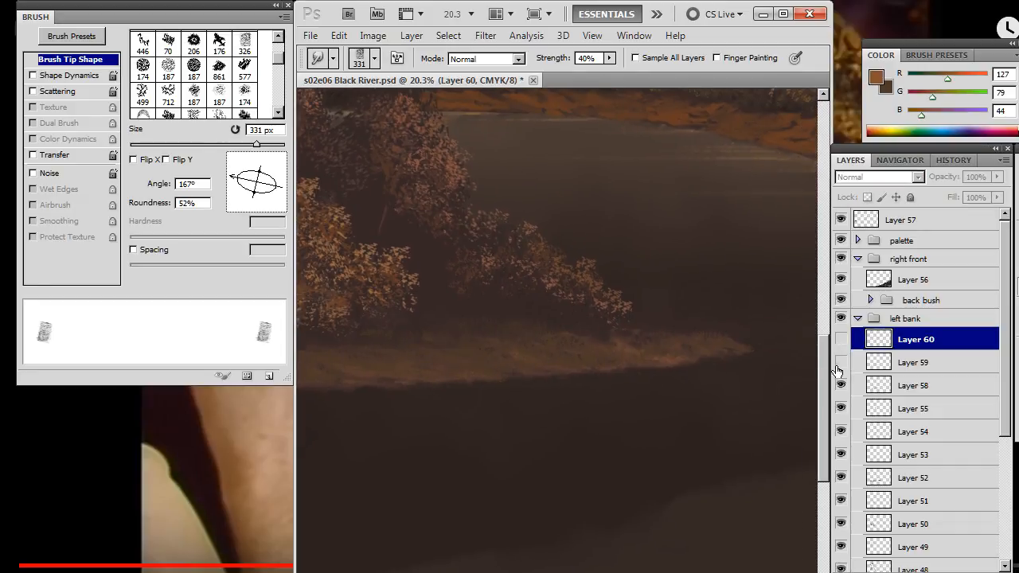
left_click(841, 363)
left_click(842, 362)
left_click(841, 340)
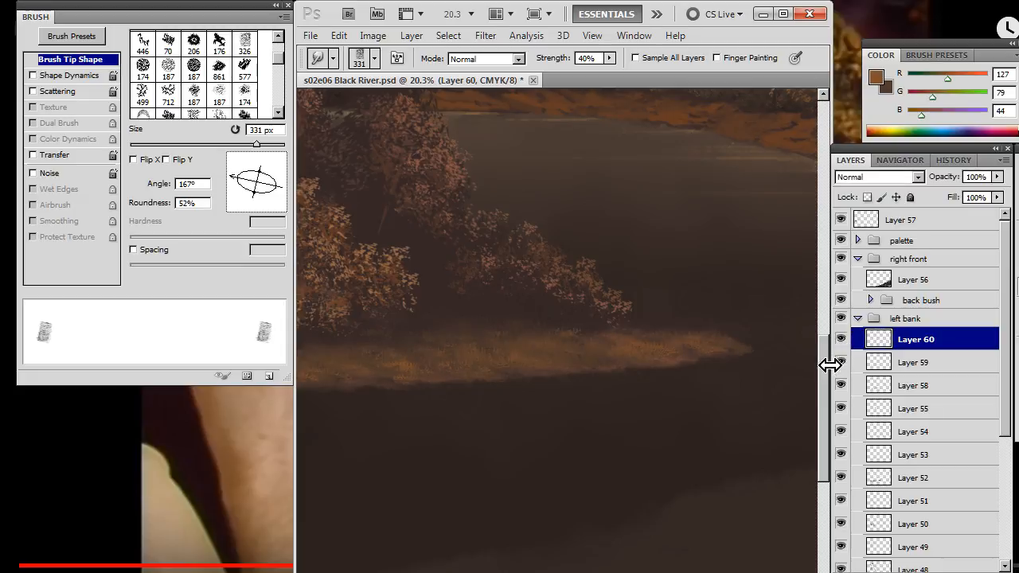
left_click(841, 340)
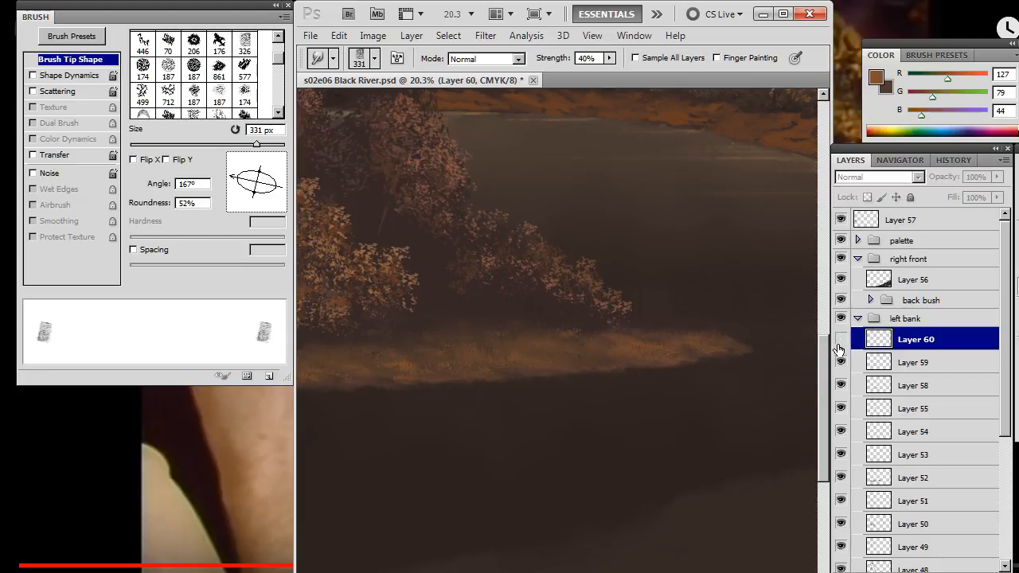
left_click(841, 340)
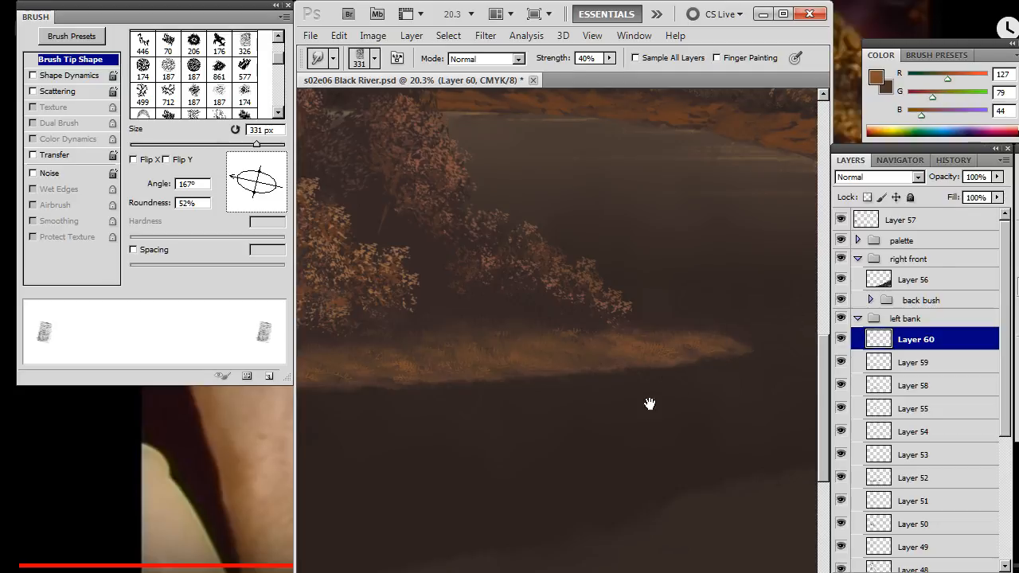
left_click_drag(556, 405, 760, 417)
key("alt+space")
left_click(649, 433)
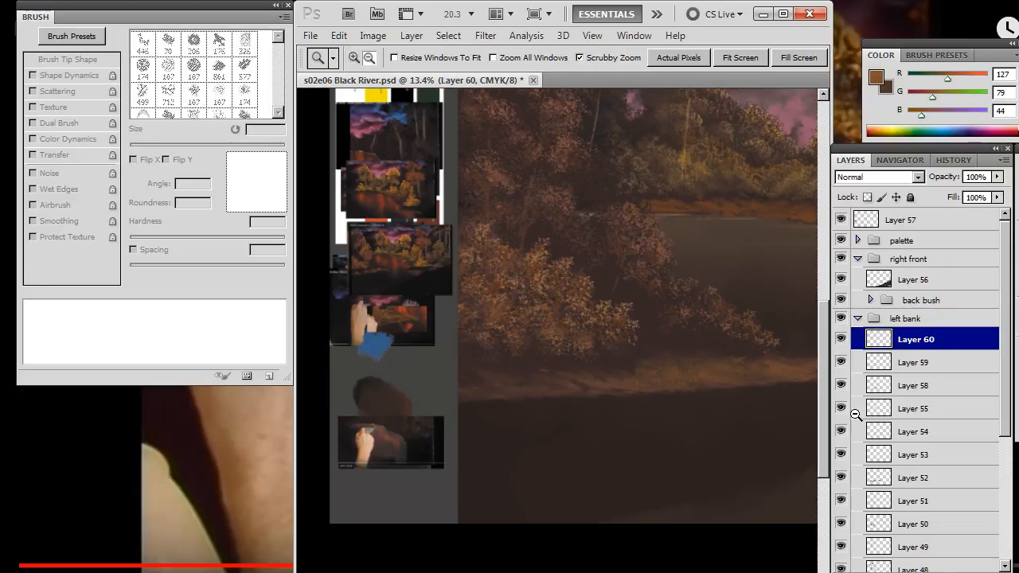
left_click(841, 363)
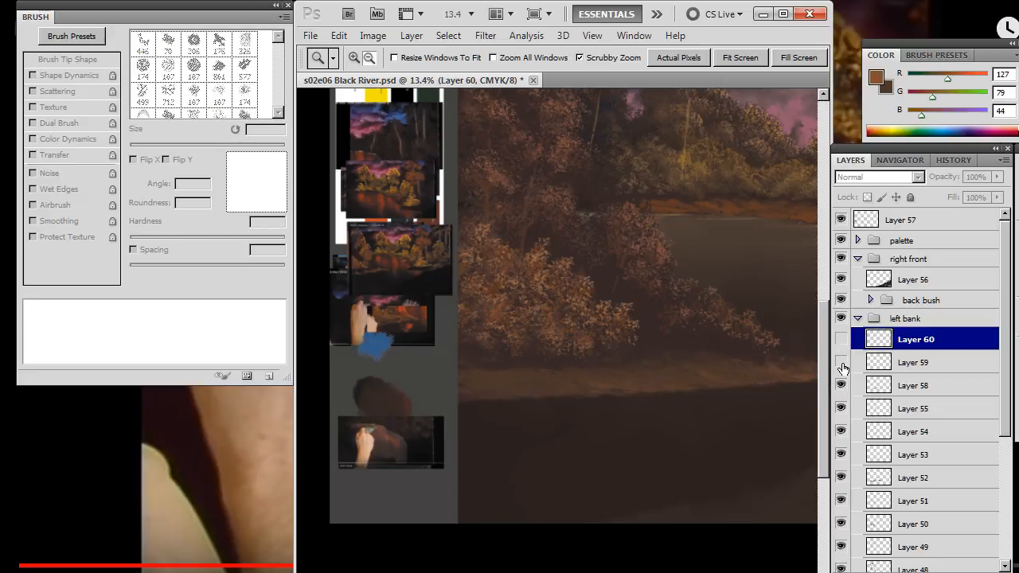
Delete the hidden Layers 60 and 59 and add a fresh empty layer at the top of the left bank group.
left_click(923, 362)
key("x")
key("b")
left_click_drag(742, 391, 622, 372)
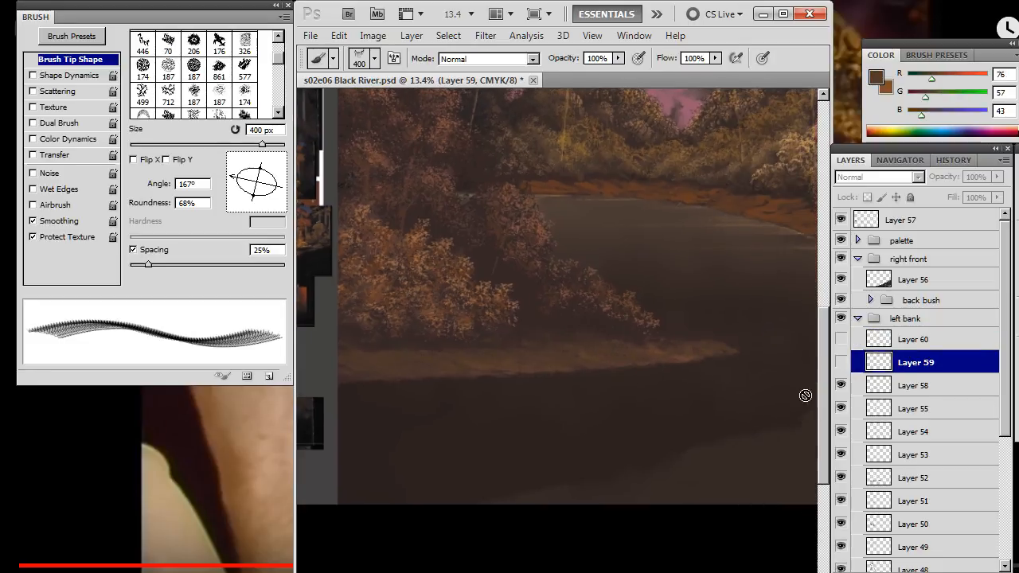
left_click(923, 343)
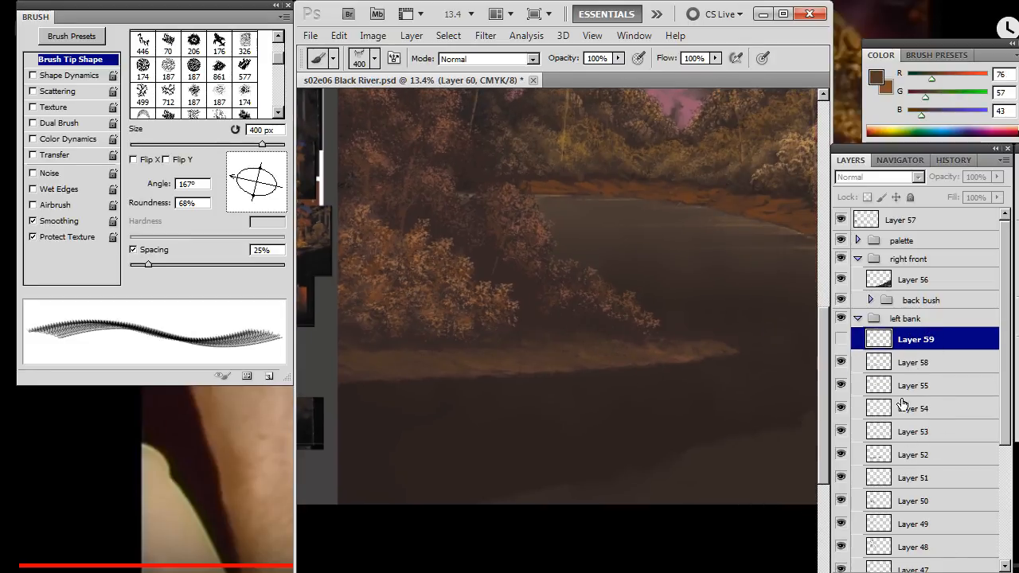
key("Delete")
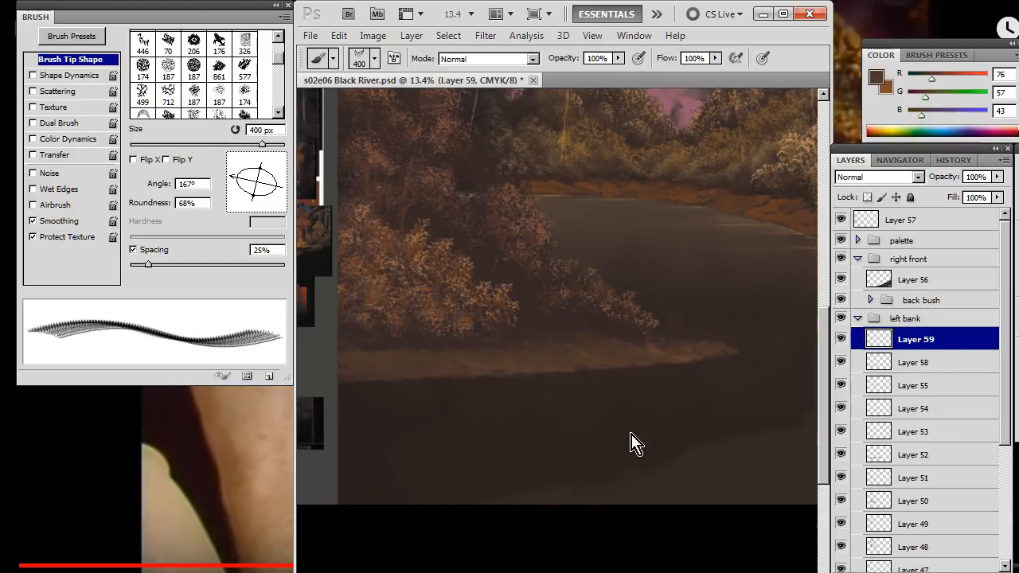
Paint dark brown grass texture along the left bank below the bushes with the 400 px textured brush.
left_click_drag(653, 427, 610, 433)
left_click_drag(597, 370, 635, 366)
key("x")
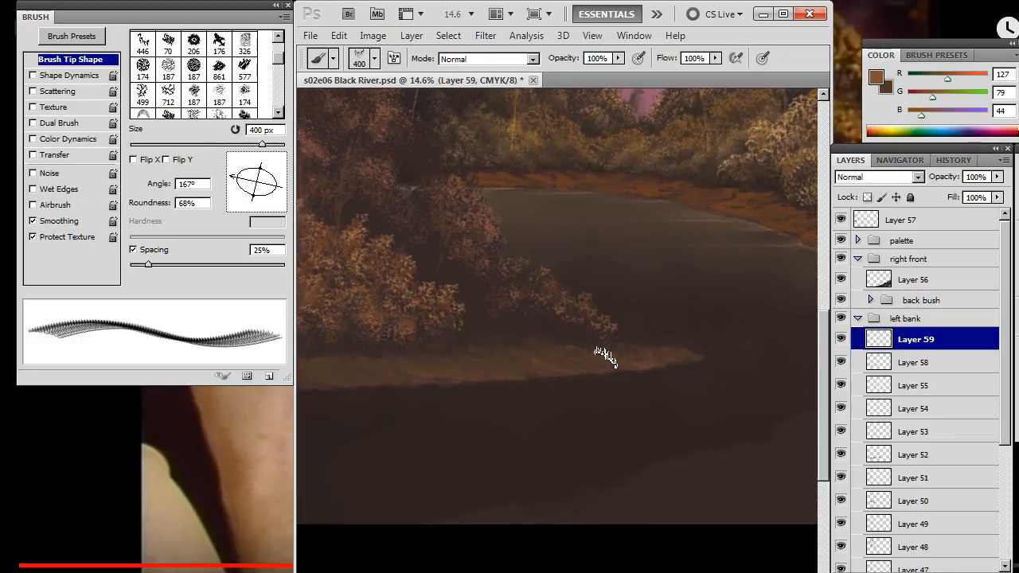
key("x")
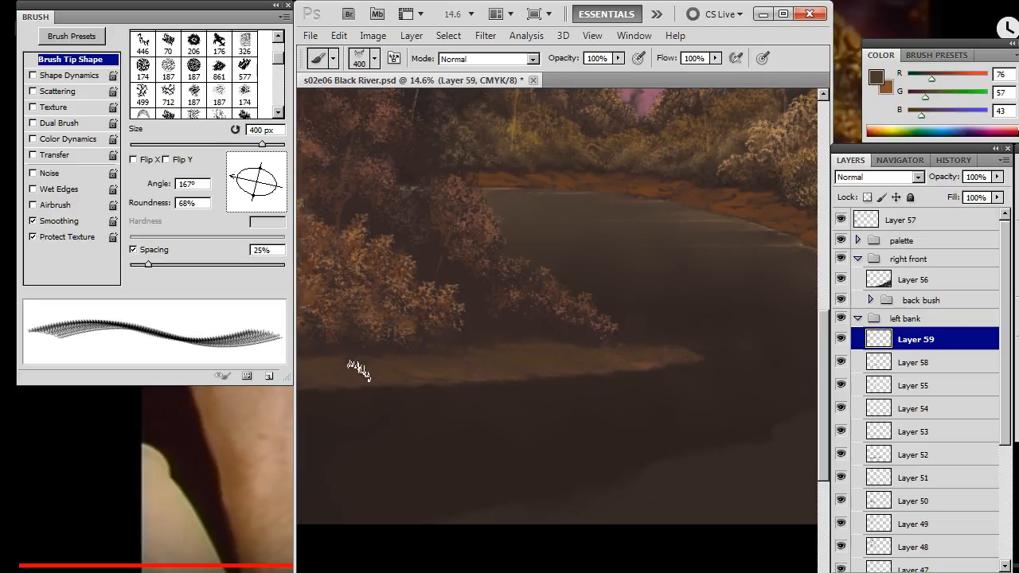
left_click_drag(395, 402, 603, 409)
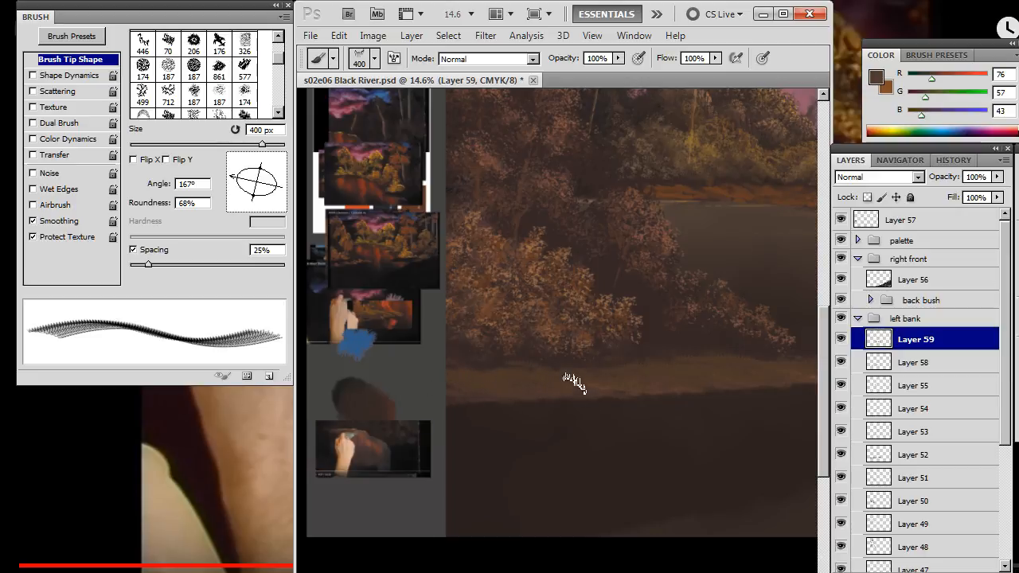
left_click_drag(715, 374, 593, 387)
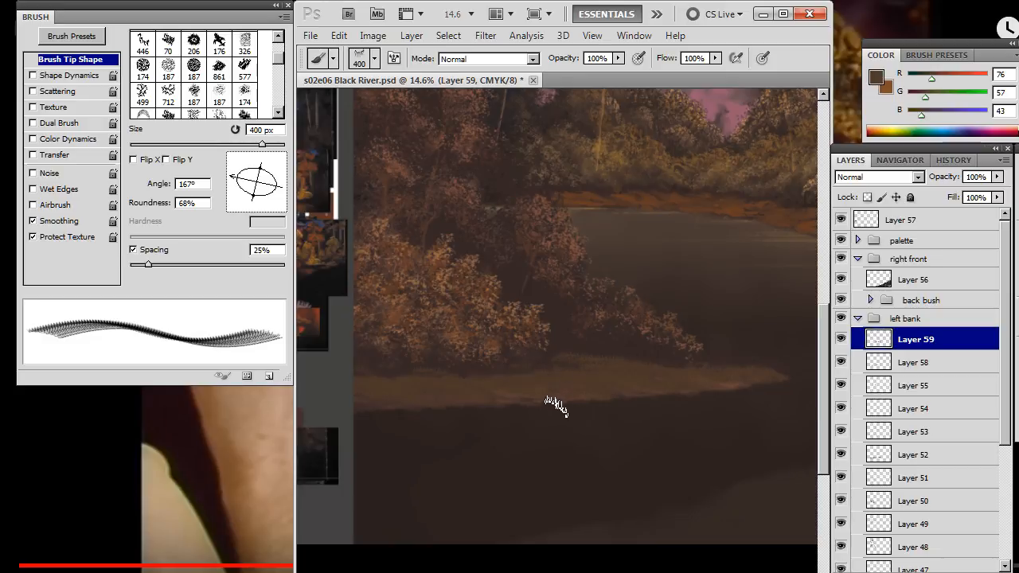
Trim the new grass with the Eraser and extend the dark brown brushwork toward the tip of the bank.
key("e")
left_click_drag(662, 387, 630, 403)
key("b")
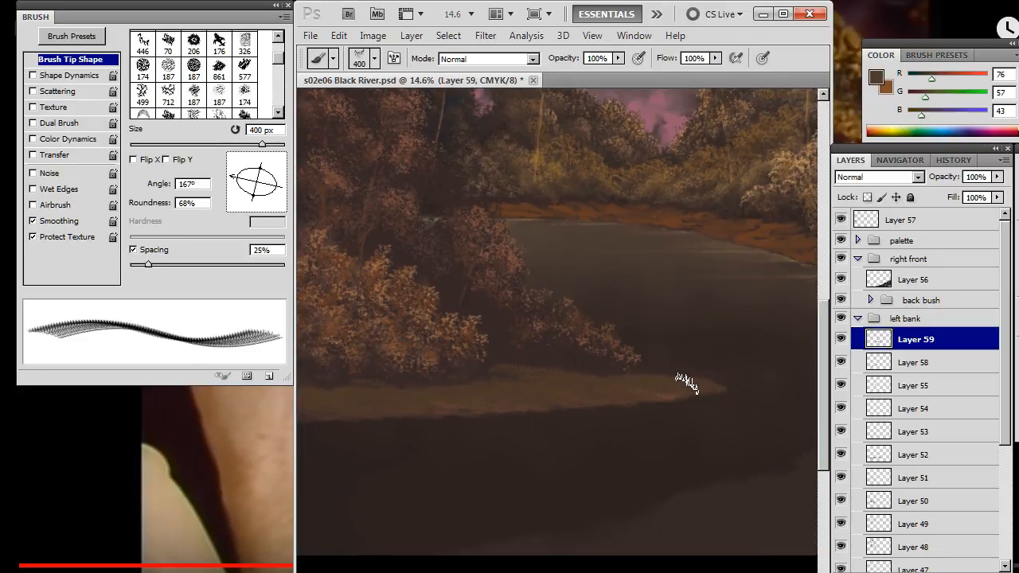
Enlarge the Eraser to 500 px, thin out the grass texture and repaint it in dark brown at the bank's left end.
key("e")
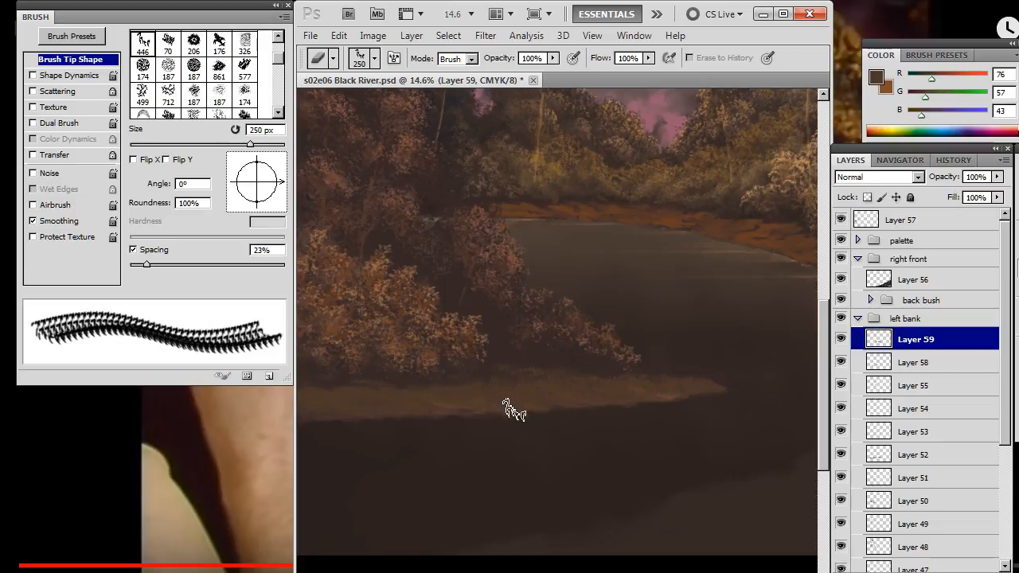
key("bracketright")
left_click_drag(396, 443, 567, 415)
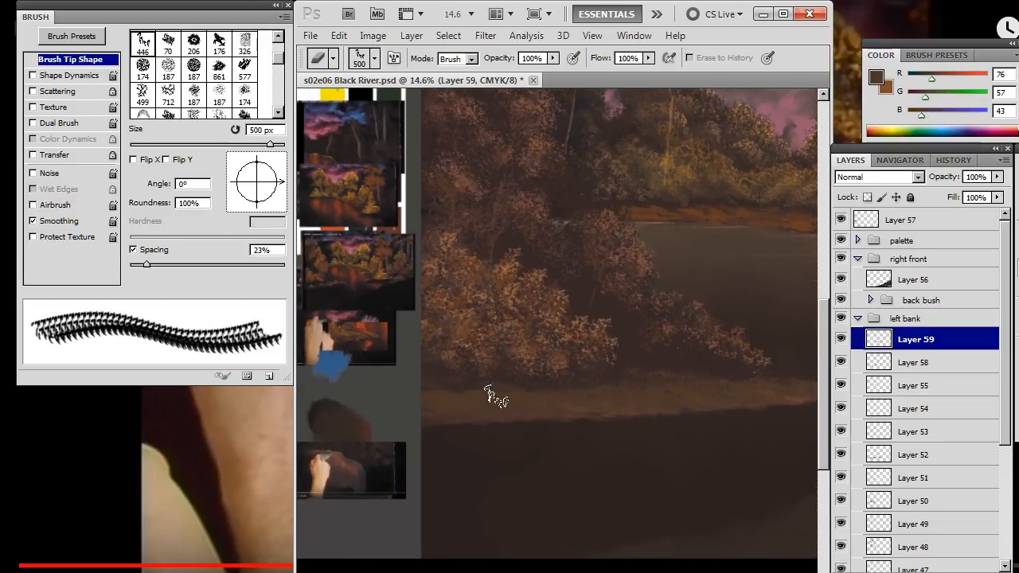
key("b")
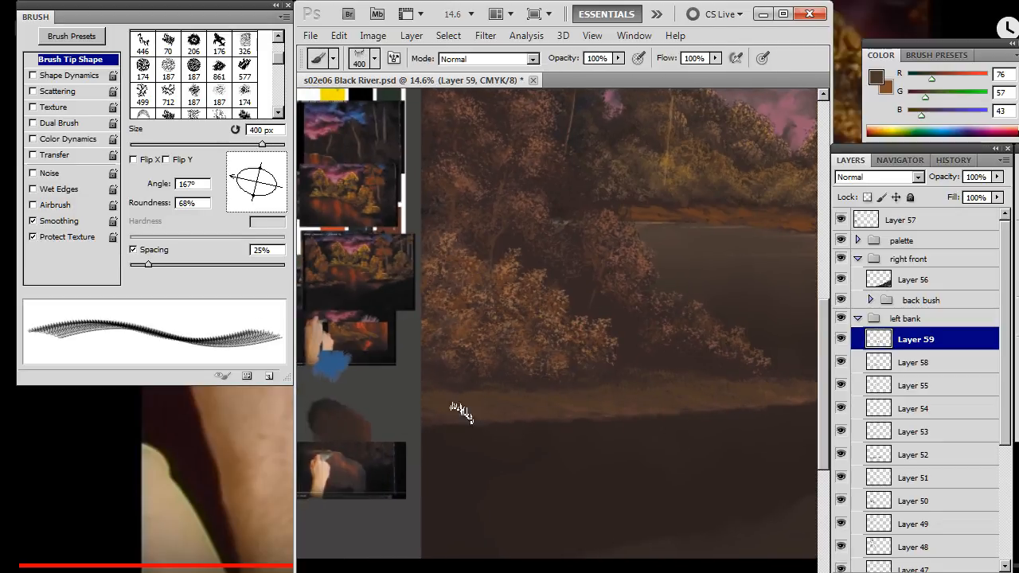
key("e")
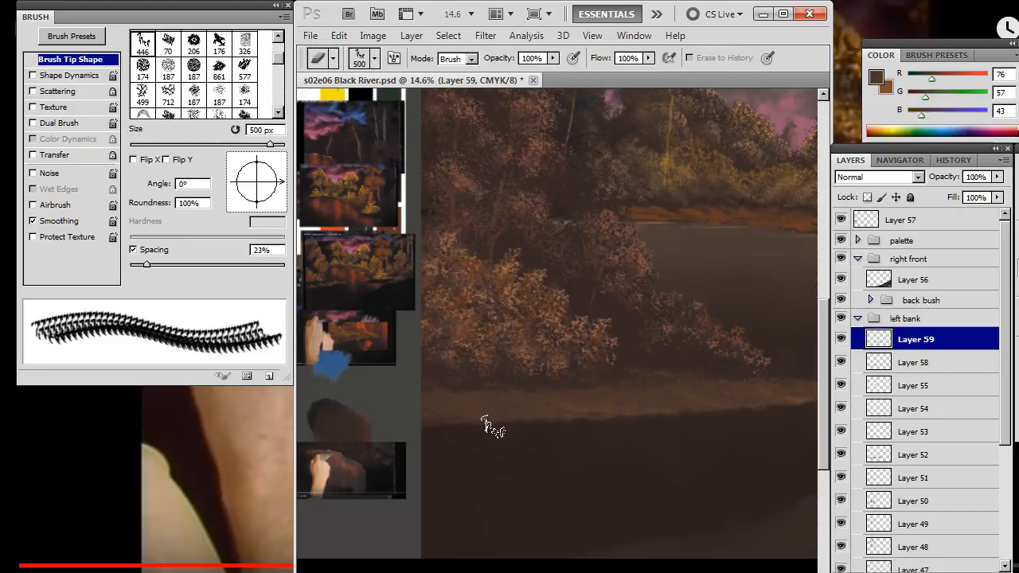
key("b")
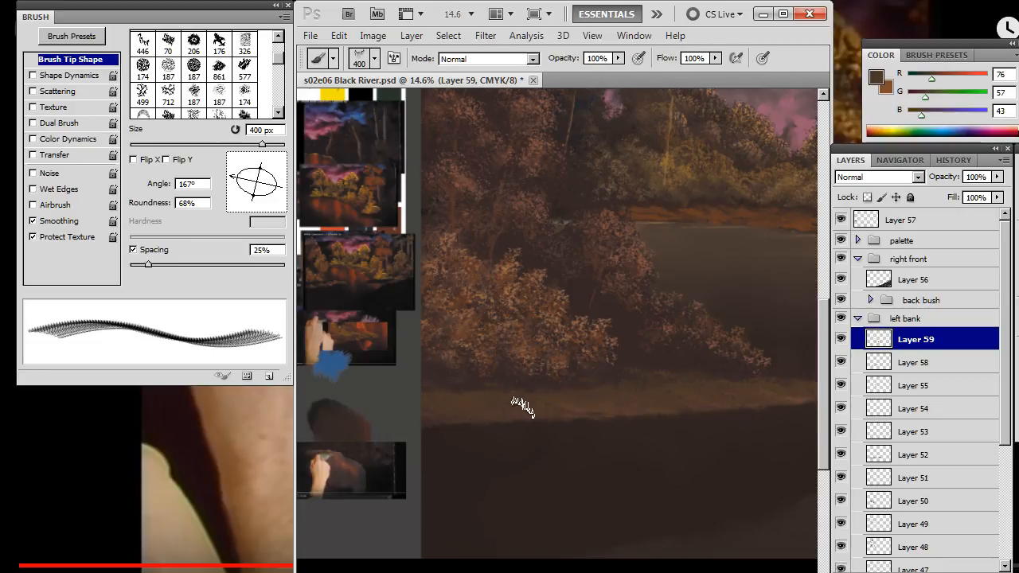
Smudge the dark brown grass along the left bank at 40% strength and touch it up with the 400 px textured brush.
left_click_drag(644, 426, 588, 443)
key("r")
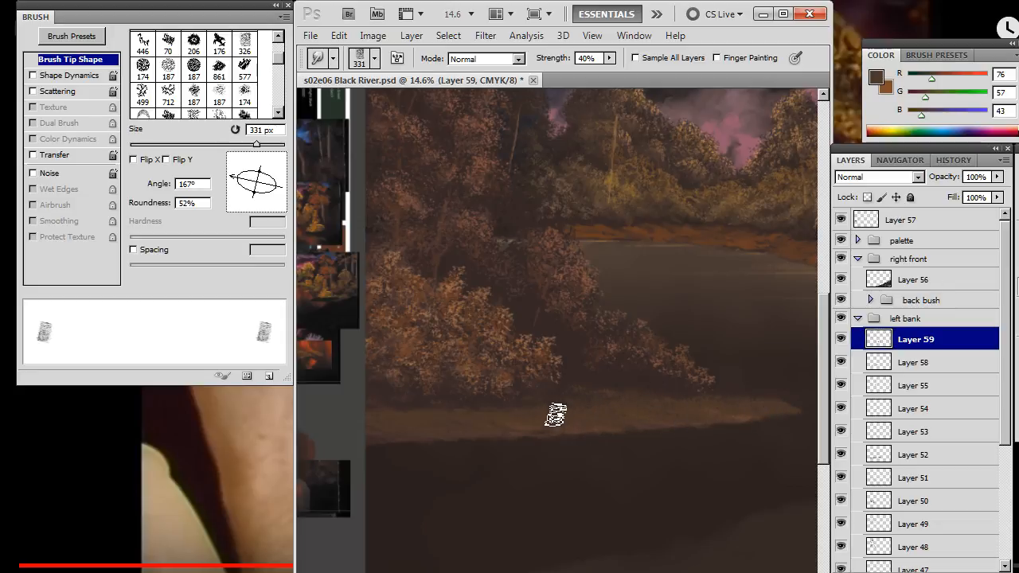
scroll(564, 409, "left", 3)
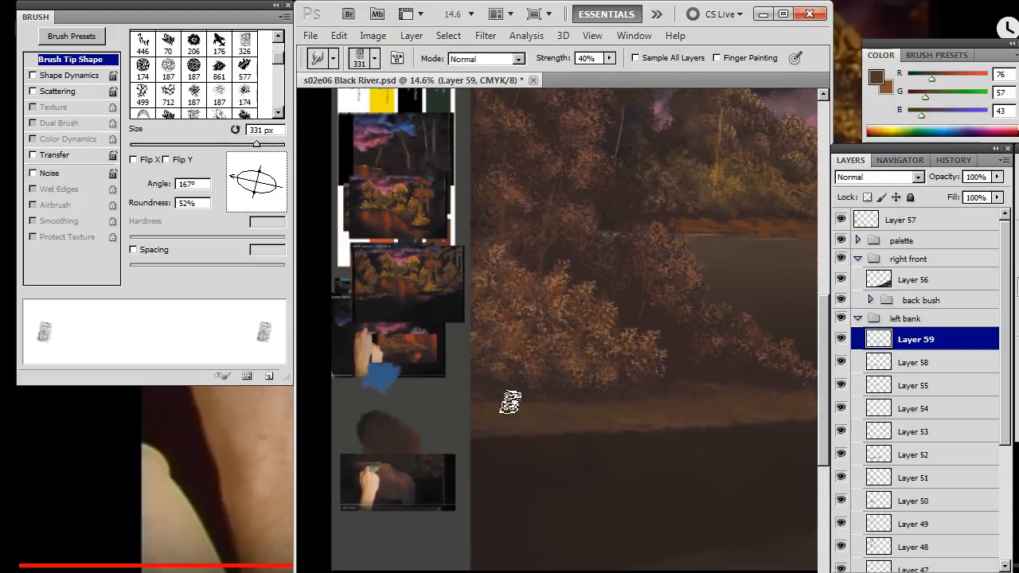
key("b")
key("b")
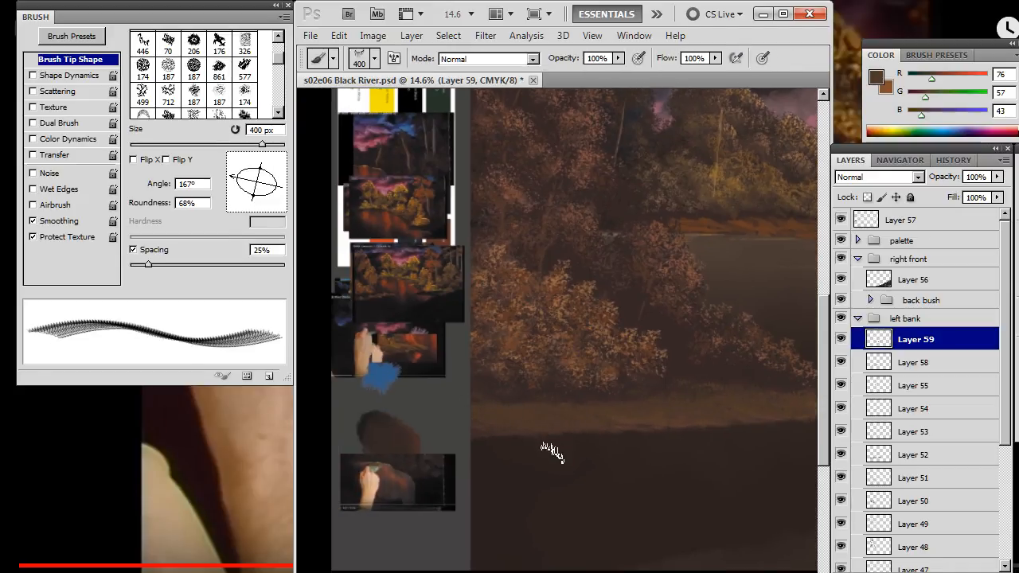
Thin the dark brown grass at the bank's left end with the 500 px Eraser and blend it with the Smudge tool.
key("e")
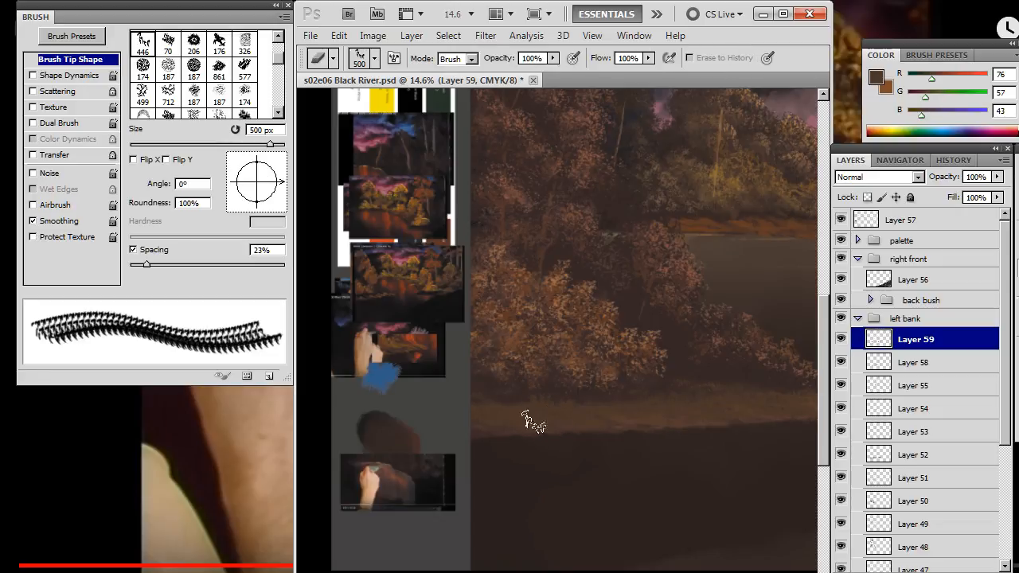
key("r")
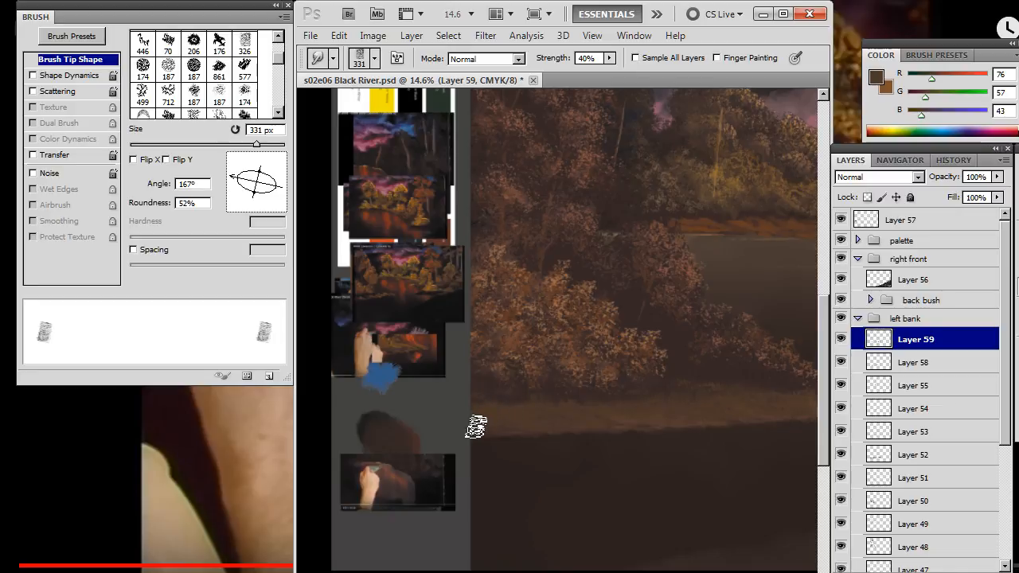
key("b")
key("r")
left_click_drag(660, 400, 574, 369)
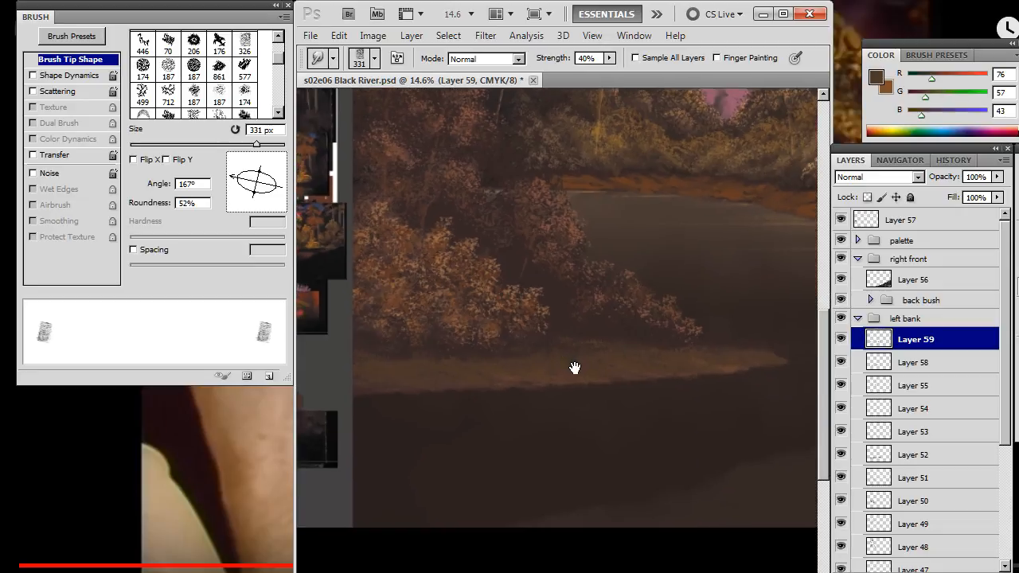
Add a new layer atop the left bank group and paint lighter brown (RGB 127, 79, 44) grass on the bank's tip, smudging it softly.
key("x")
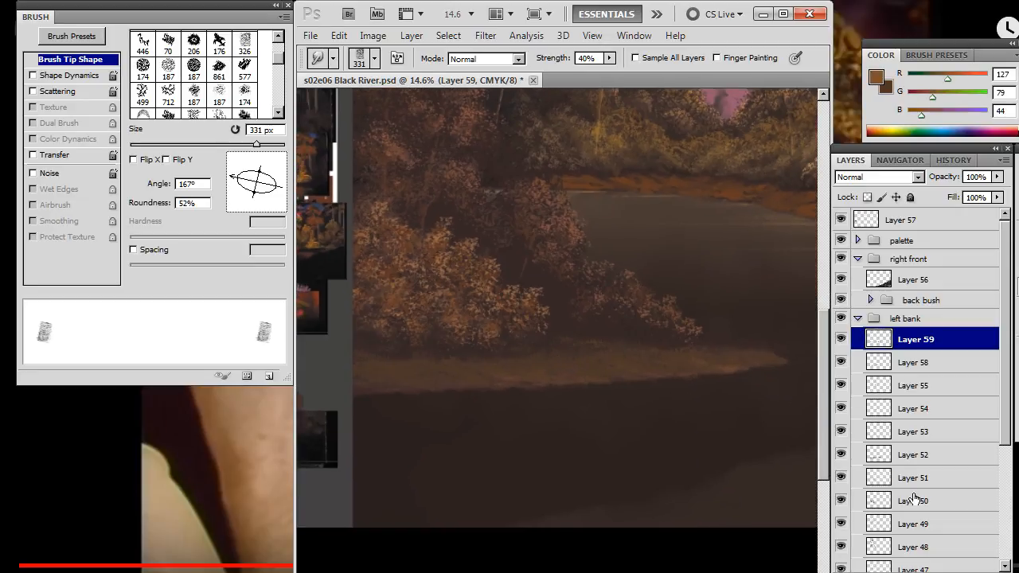
key("b")
left_click(963, 572)
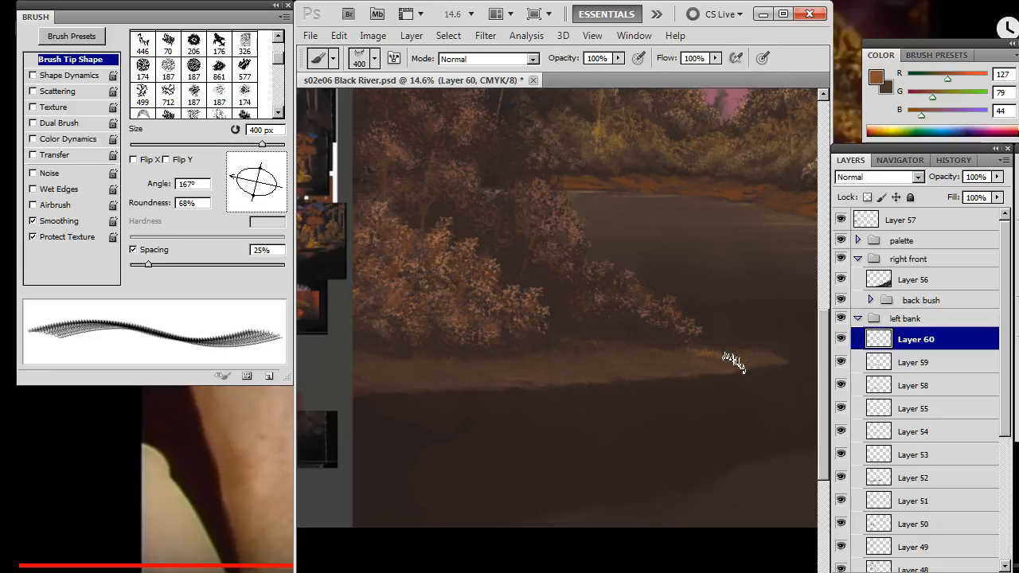
key("r")
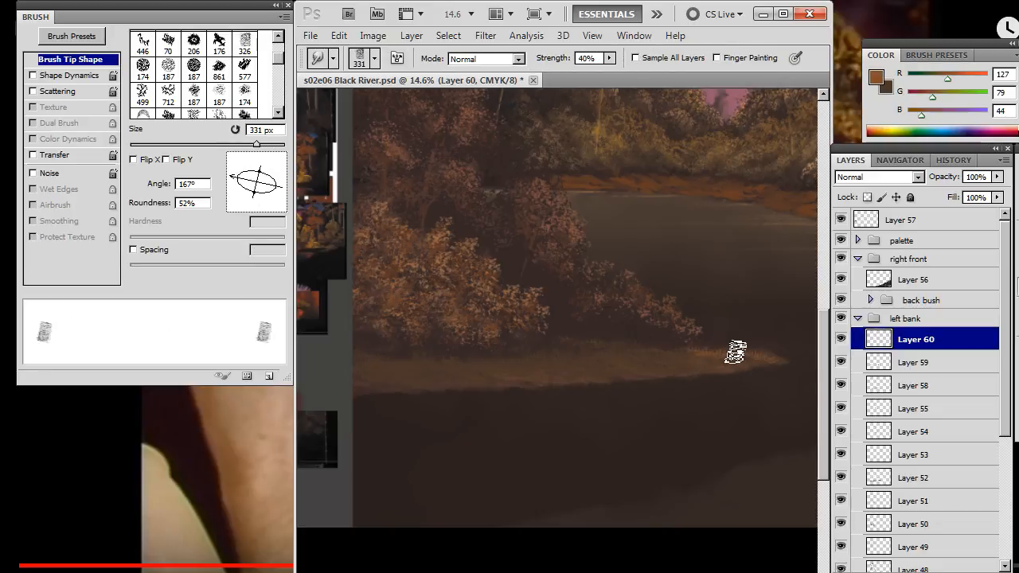
key("b")
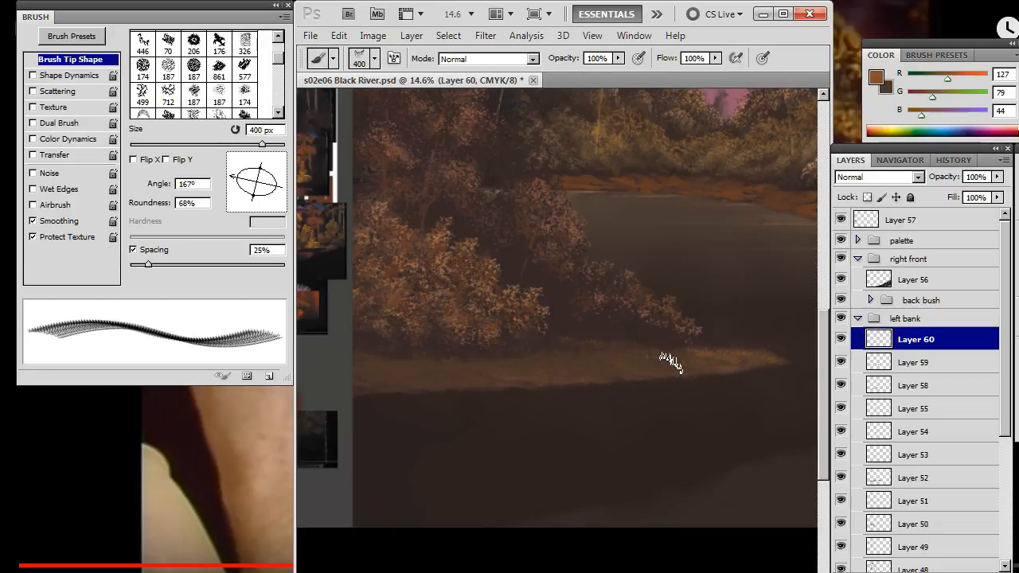
Extend the lighter brown grass from the tip to below the small bush, blending the strokes with the 331 px Smudge tool.
key("r")
key("b")
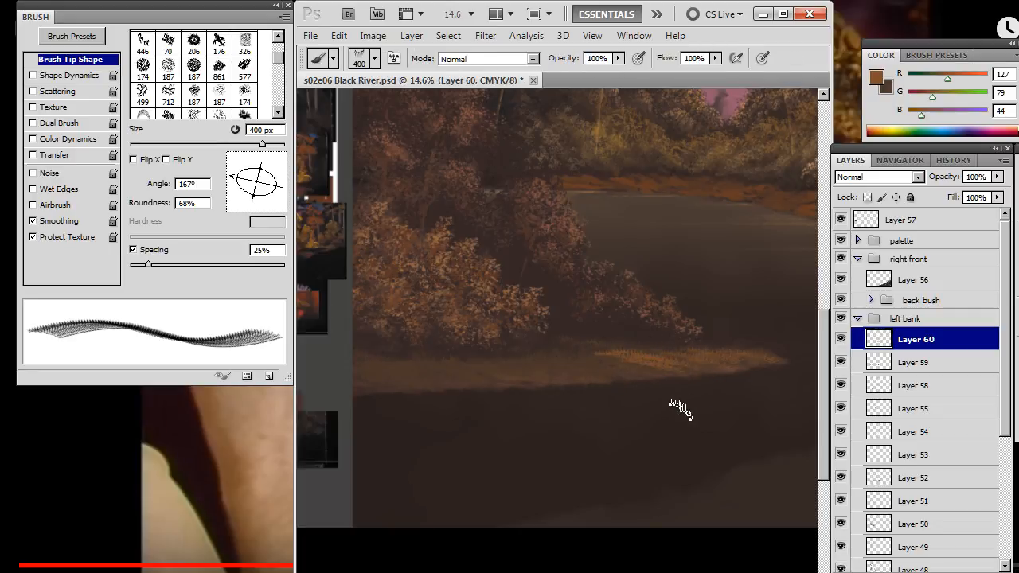
key("r")
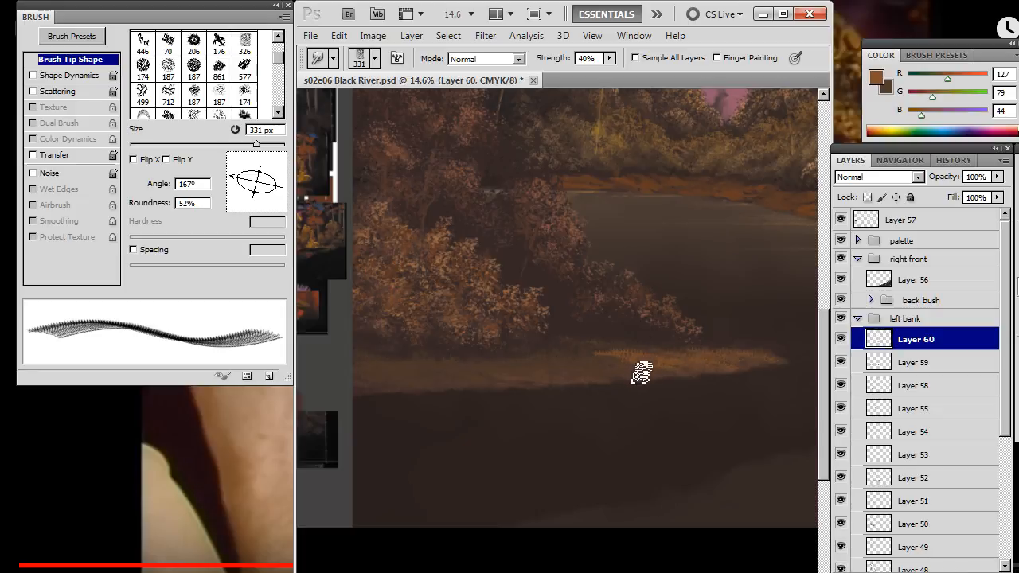
key("b")
key("r")
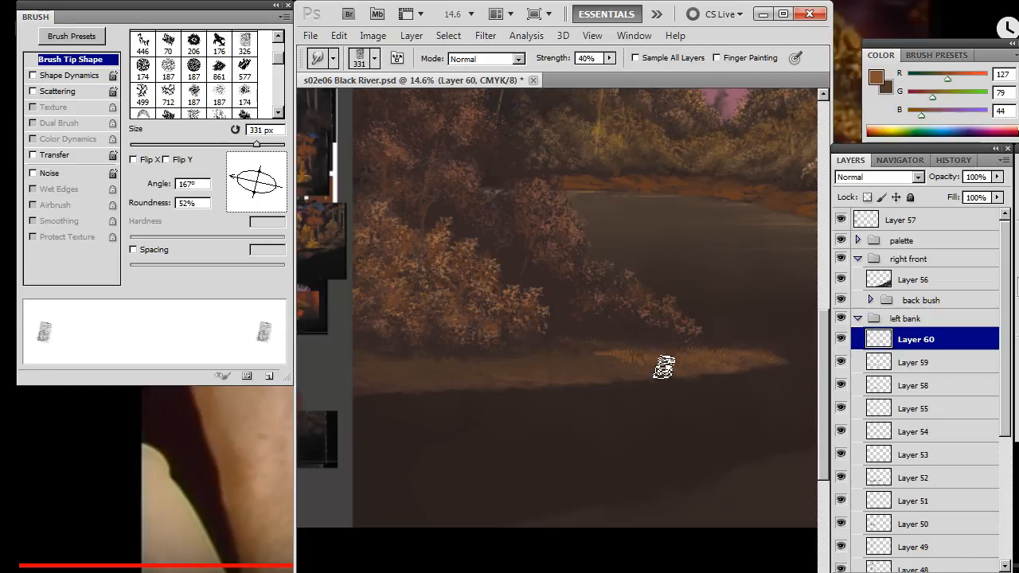
key("b")
key("r")
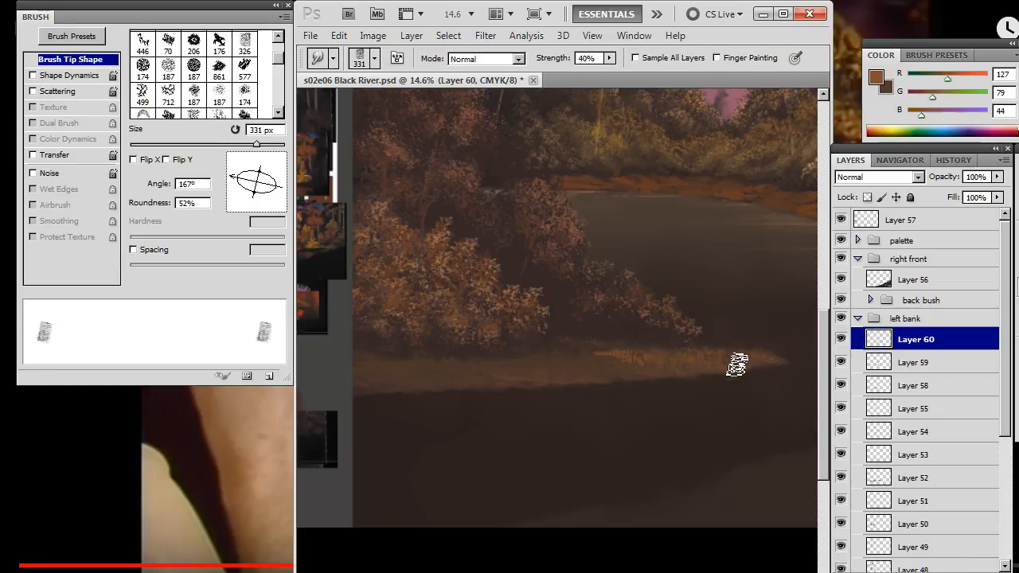
Continue the lighter brown grass beneath the gap between the two bushes, thinning and smudging the strokes into the bank.
key("b")
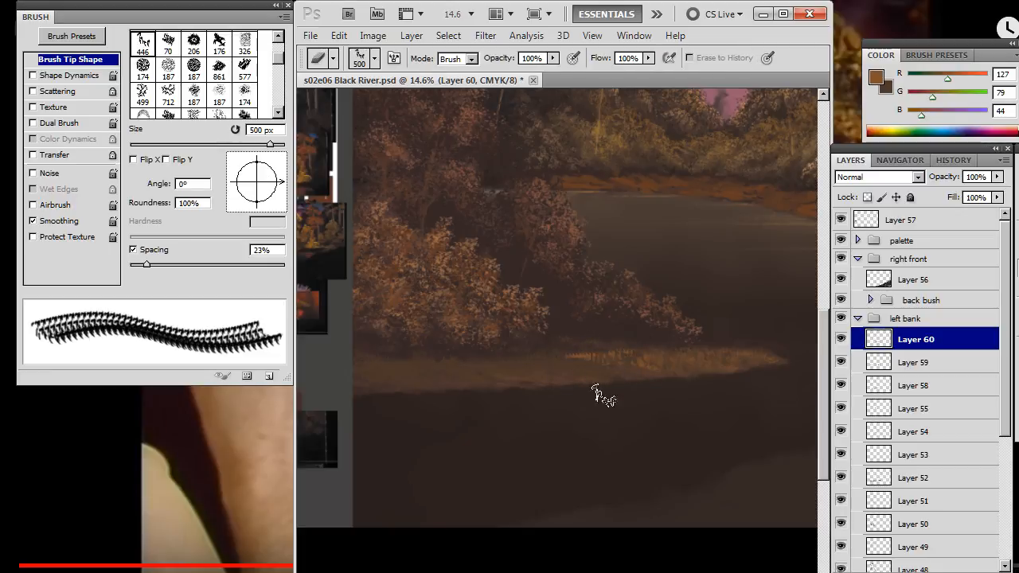
key("r")
key("b")
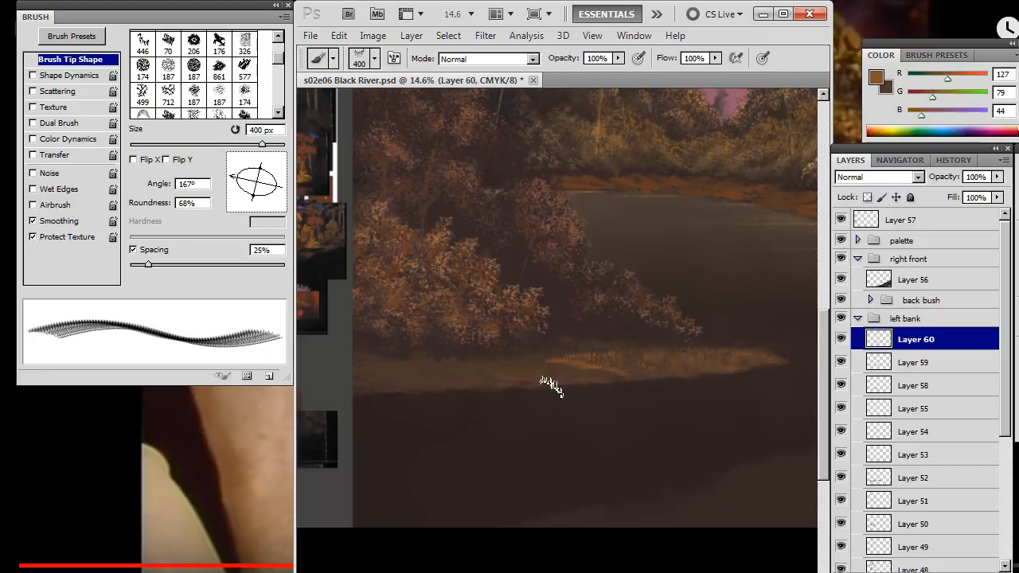
key("r")
key("b")
key("r")
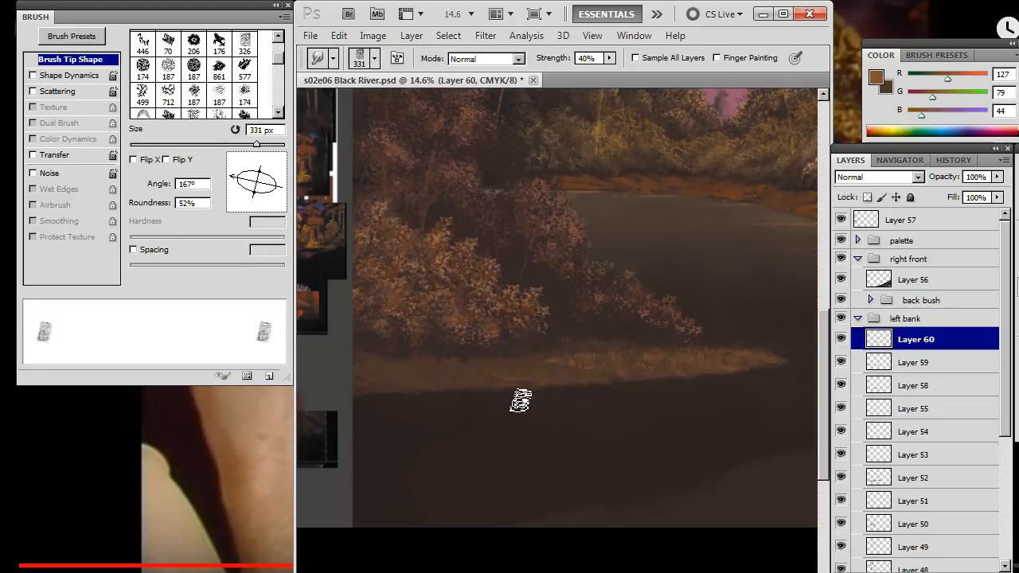
key("b")
key("r")
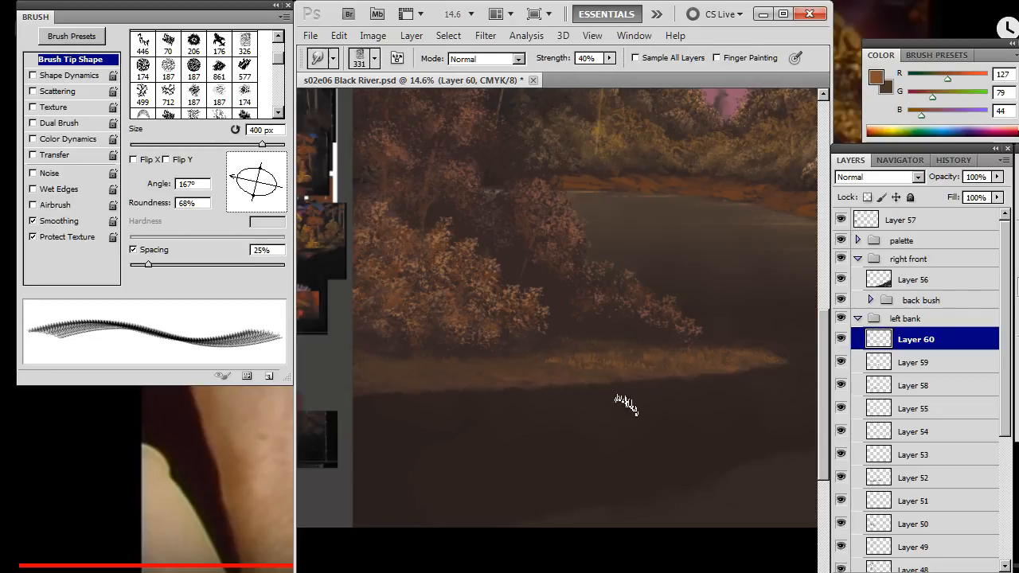
Paint lighter brown grass below the outer edge of the large orange bush and smudge it into the ground.
key("b")
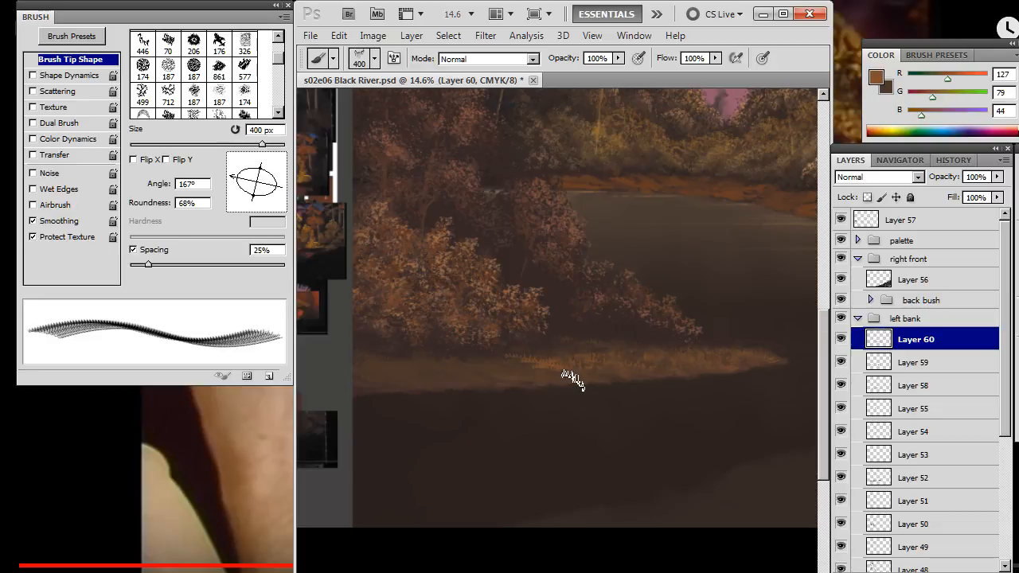
key("r")
key("b")
key("r")
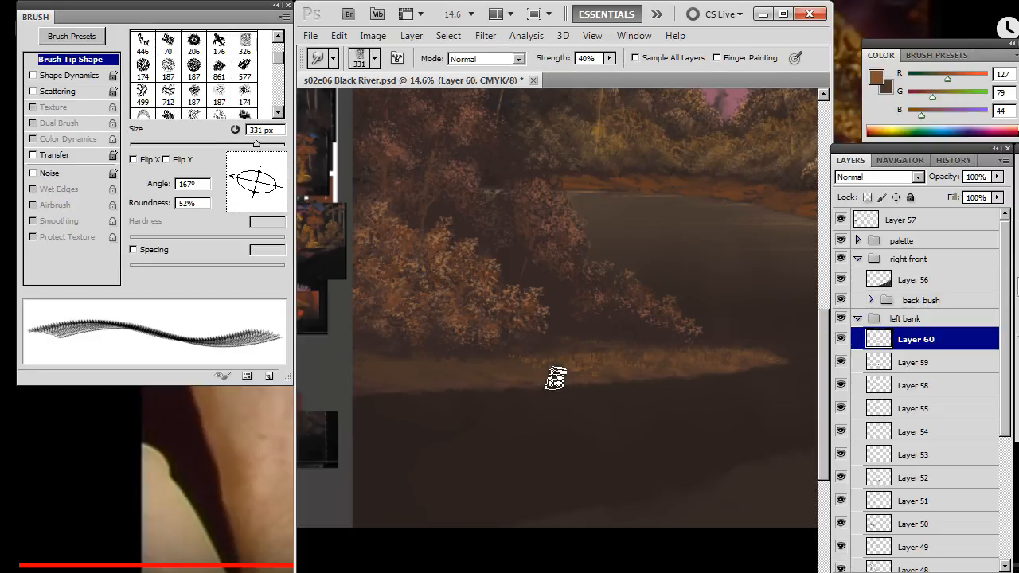
key("b")
Carry the lighter brown grass strokes under the middle of the large orange bush, alternating 400 px brushwork with smudging.
mouse_move(511, 399)
left_mouse_down()
mouse_move(572, 406)
mouse_move(527, 373)
left_mouse_up()
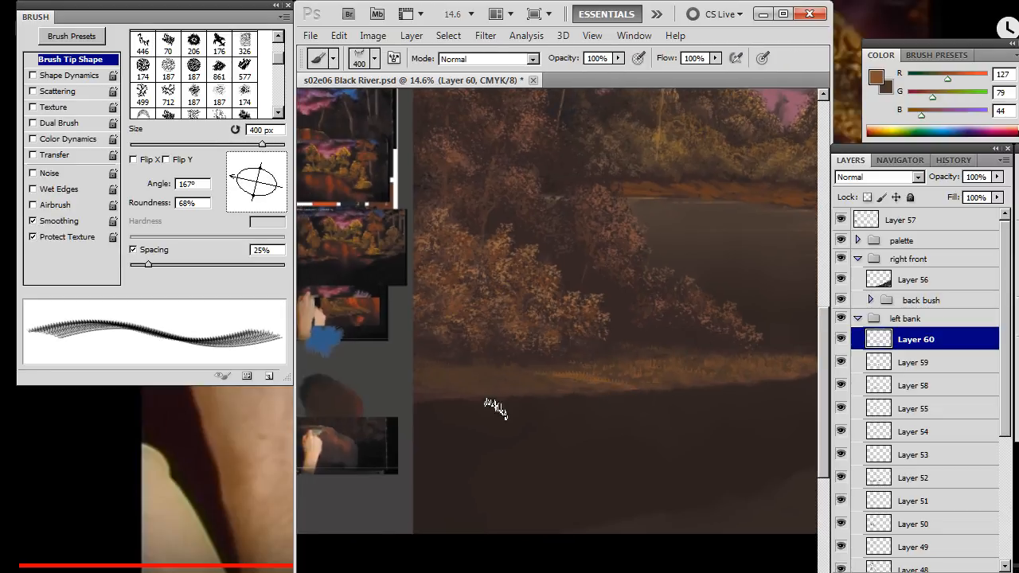
key("r")
key("b")
key("r")
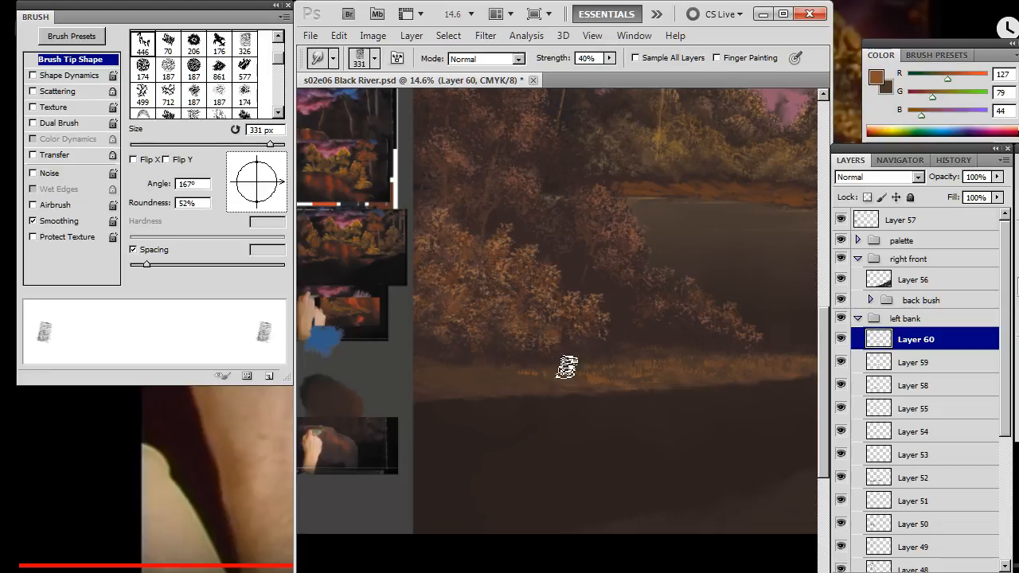
key("b")
left_click_drag(578, 388, 616, 396)
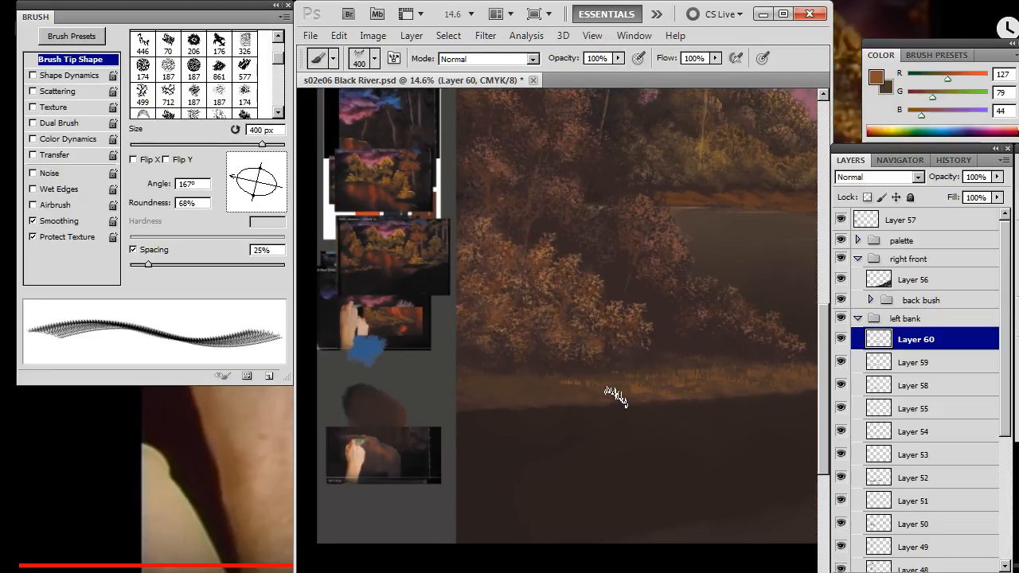
Paint the lighter brown grass out to the canvas's left edge, then smudge and thin it with the 500 px Eraser.
key("r")
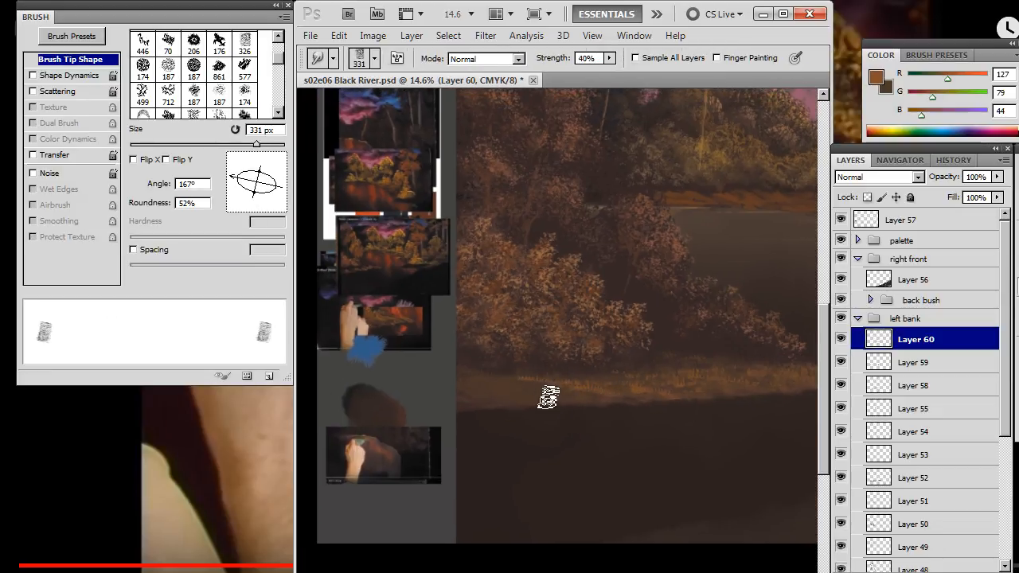
key("e")
key("b")
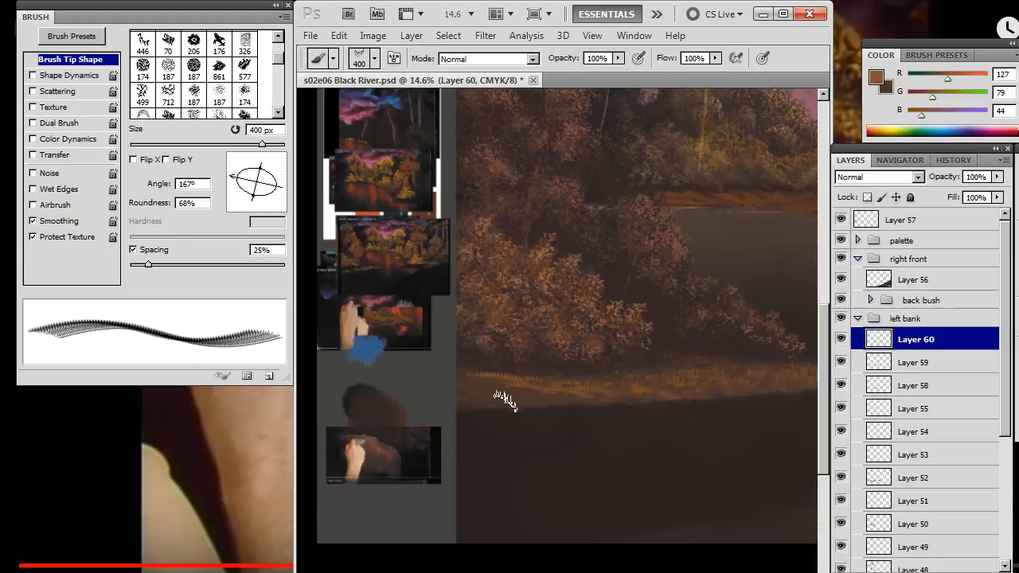
key("r")
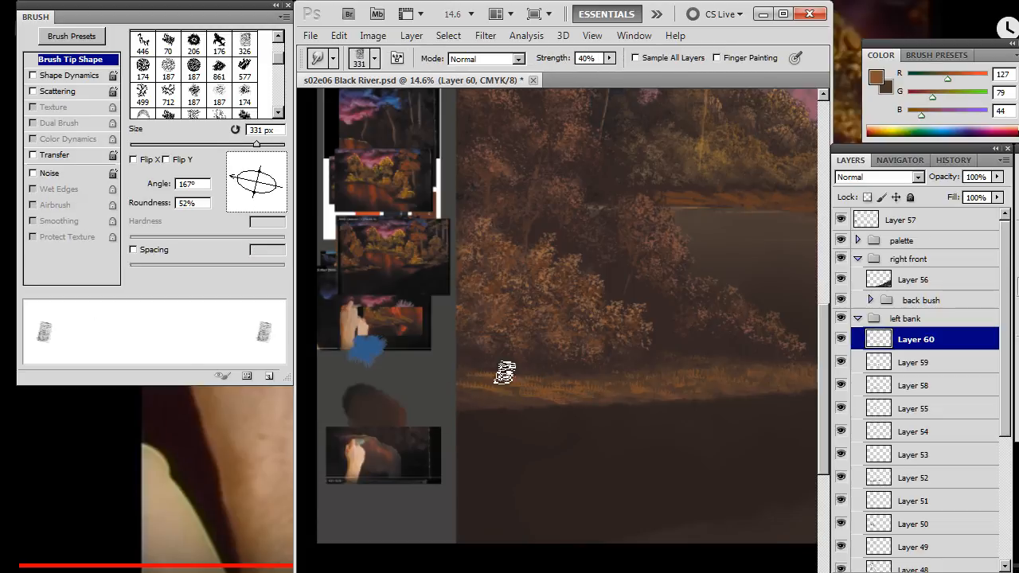
key("e")
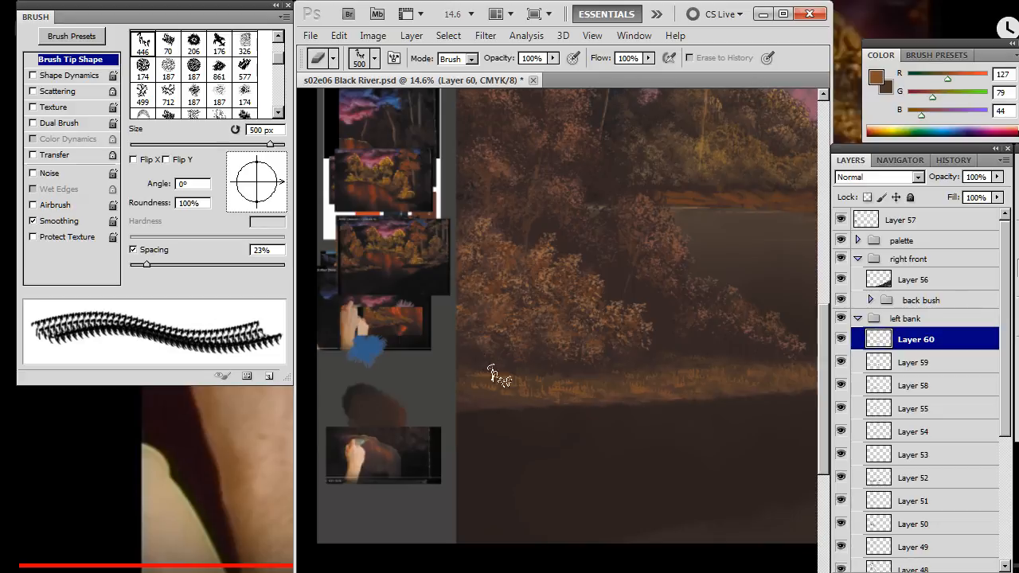
Reduce the brush to 250 px, add finer grass strokes mid-bank, and soften them with the 400 px Eraser and Smudge tool.
key("b")
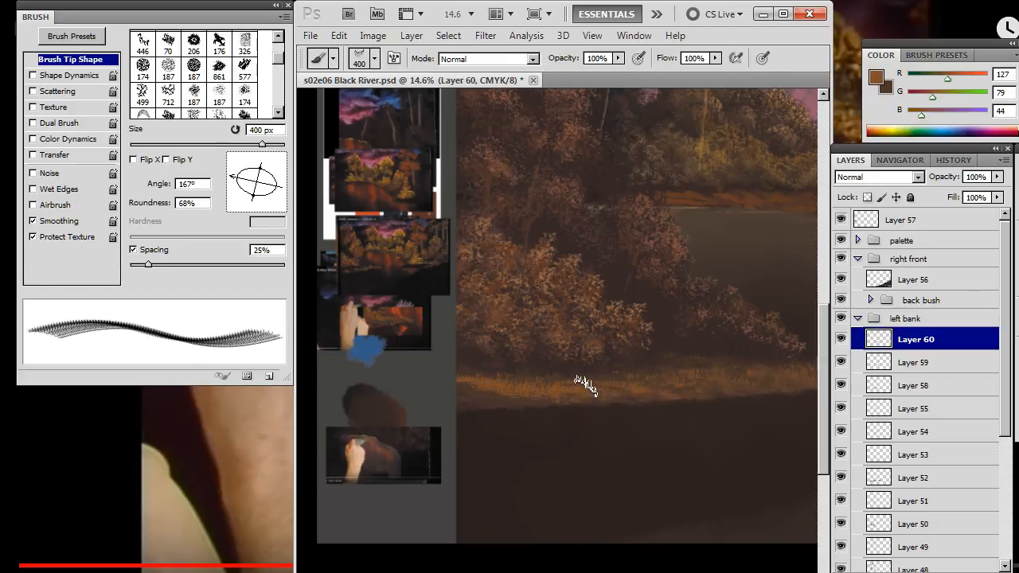
key("bracketleft")
key("bracketleft")
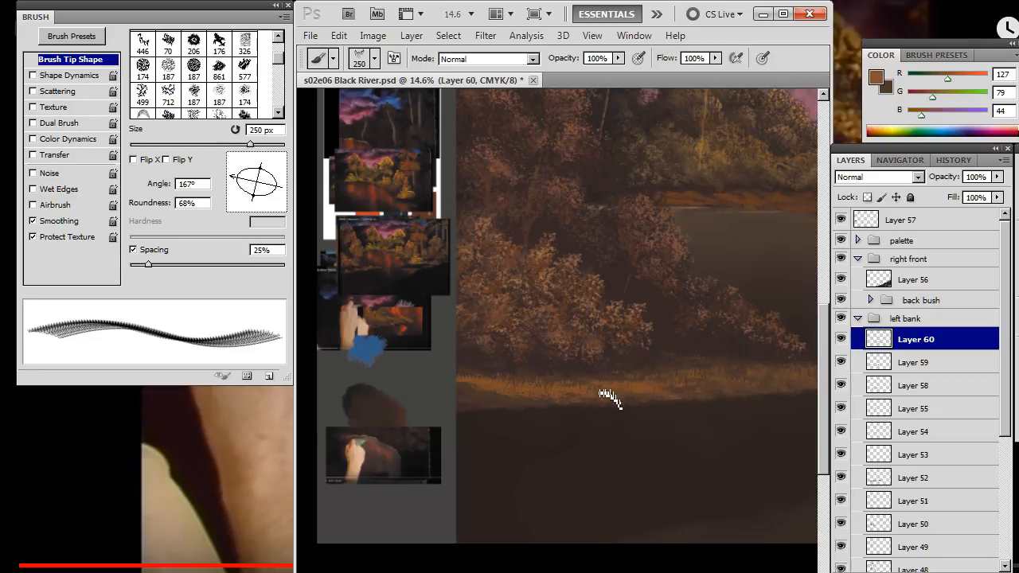
key("r")
key("e")
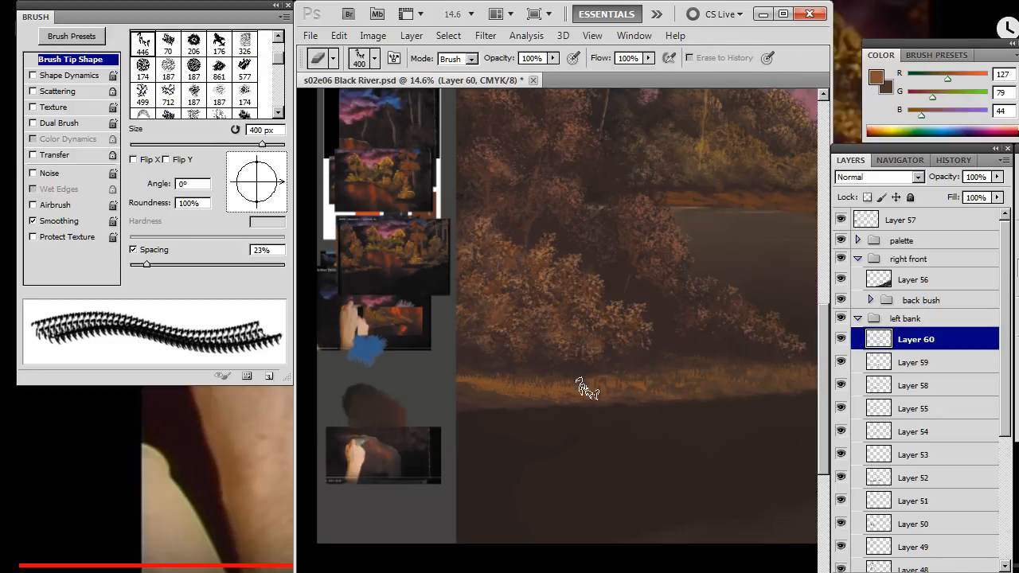
key("r")
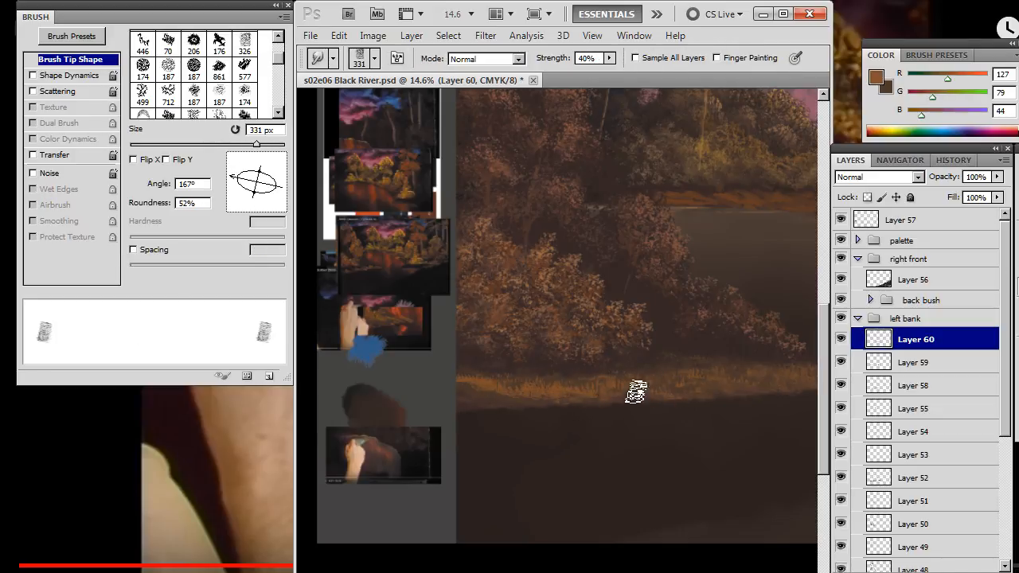
Add more 250 px lighter brown grass highlights along the bank and refine them with the Eraser and Smudge tool toward the left edge.
key("b")
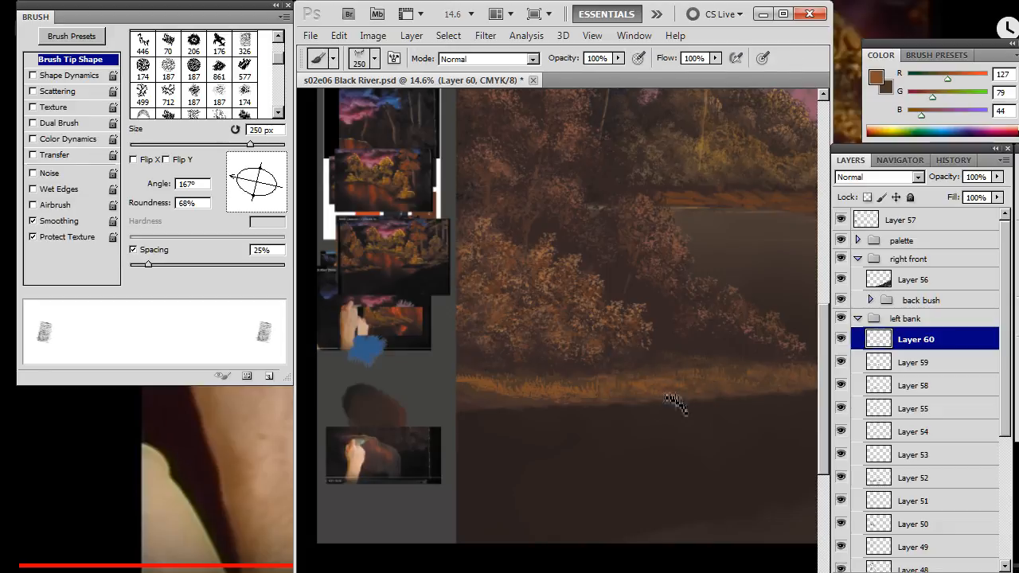
key("r")
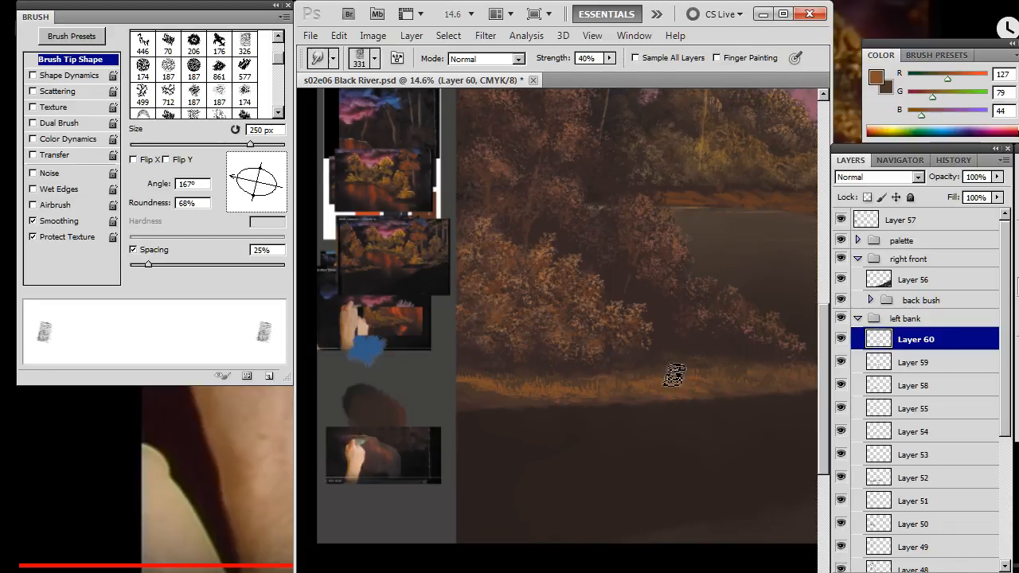
key("e")
key("r")
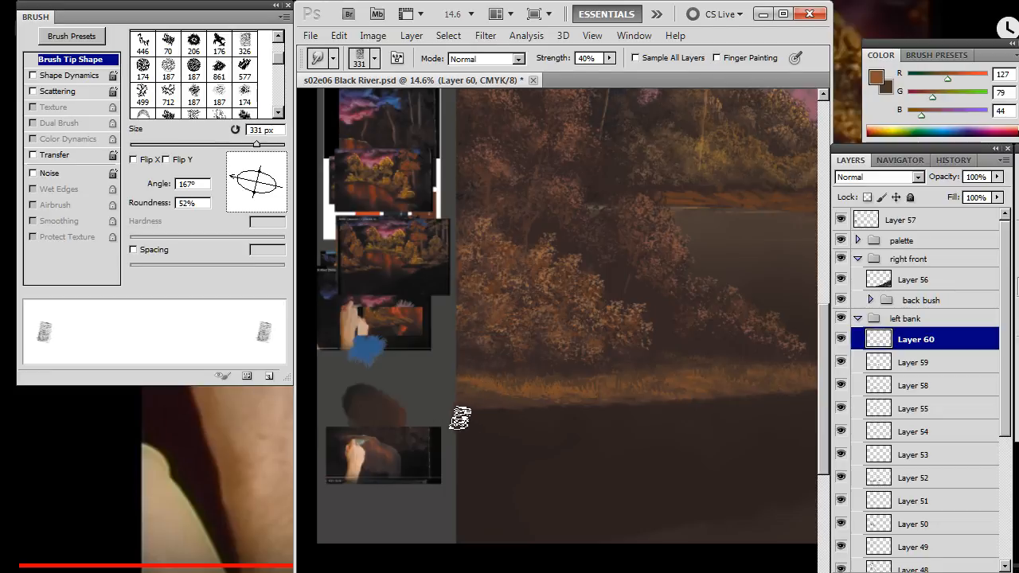
key("e")
key("r")
key("r")
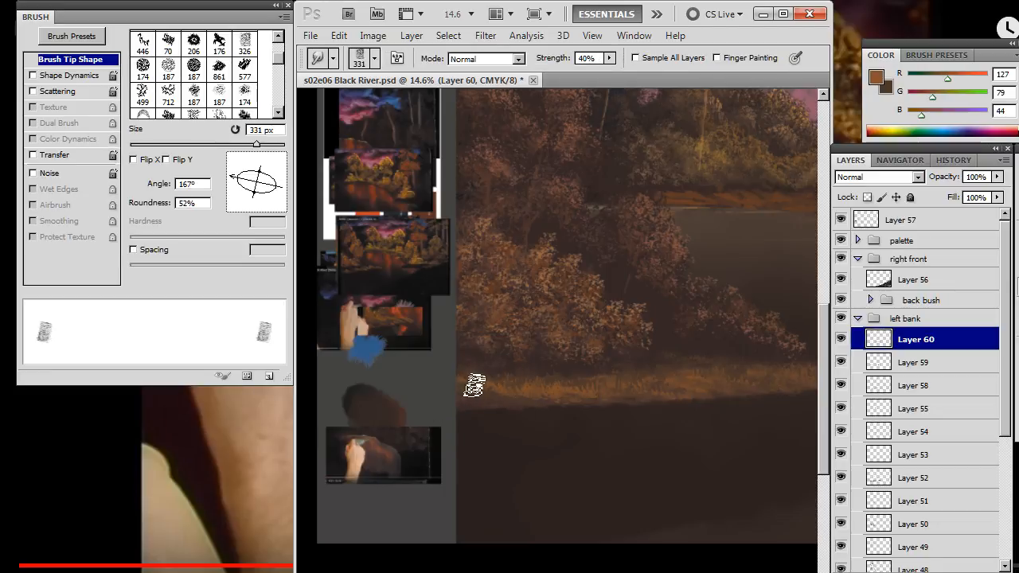
Paint 400 px lighter brown grass strokes from the canvas's left edge to under the large orange bush, blending them with the Smudge tool.
key("b")
key("bracketright")
key("bracketright")
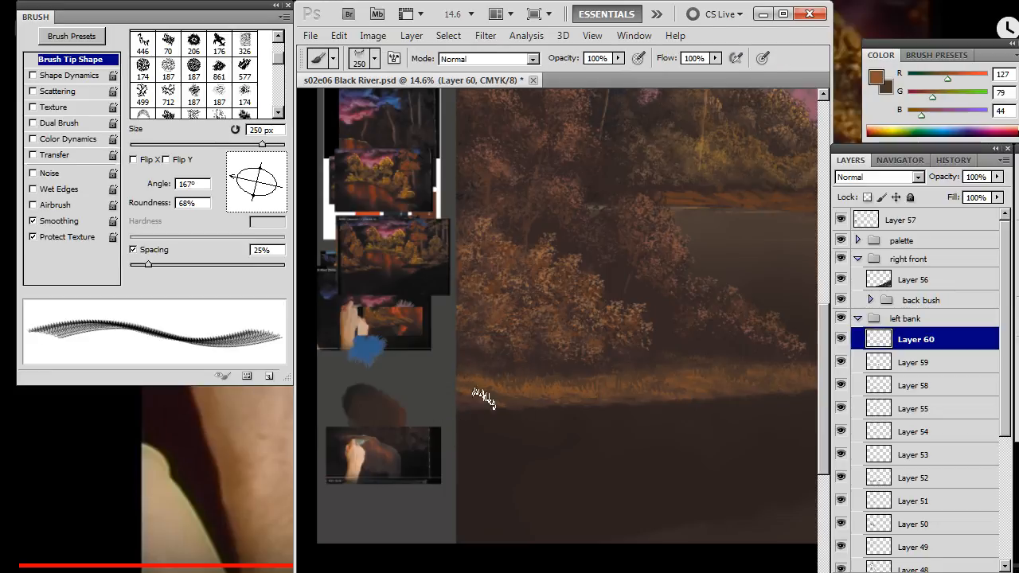
key("r")
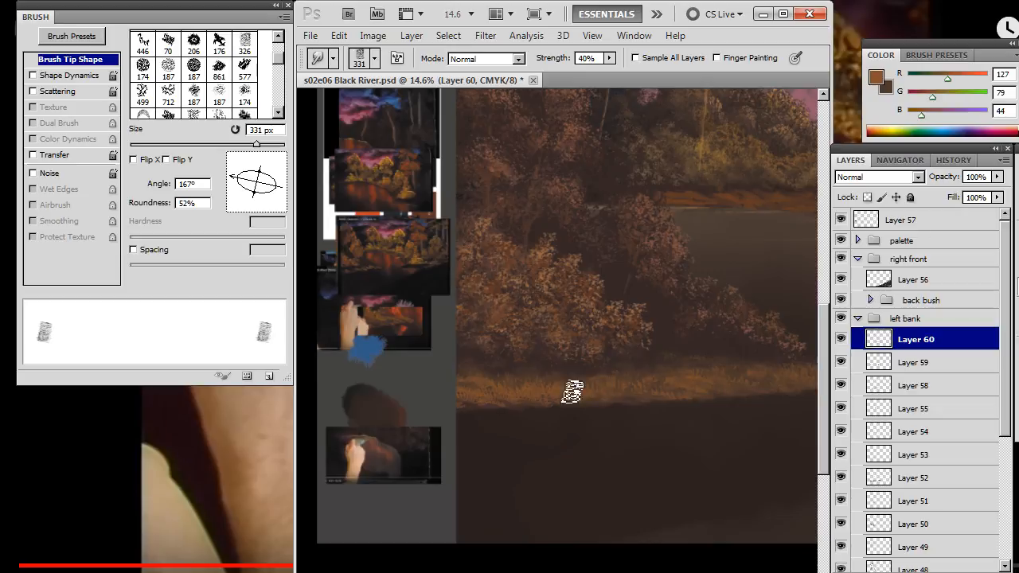
key("b")
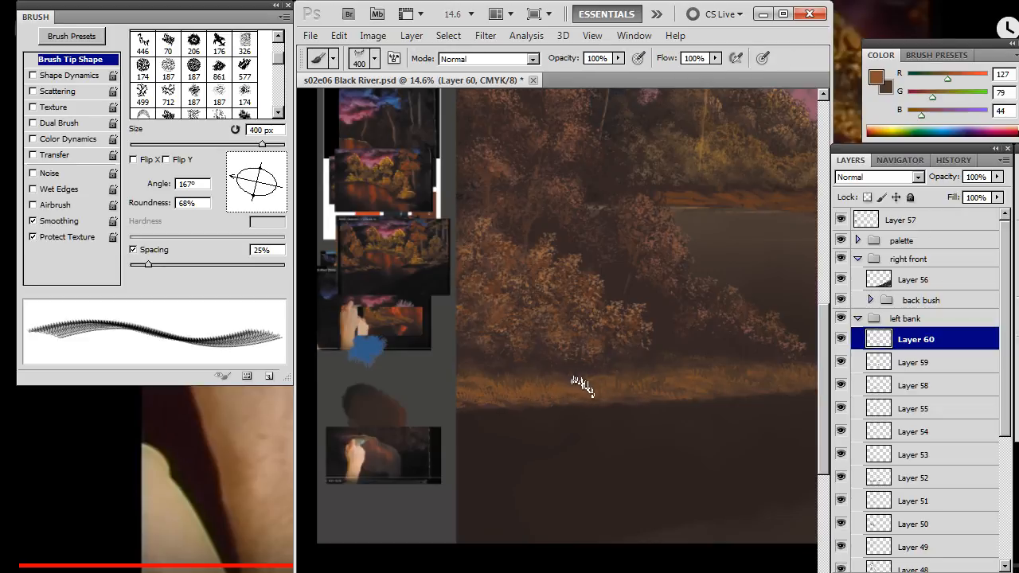
key("r")
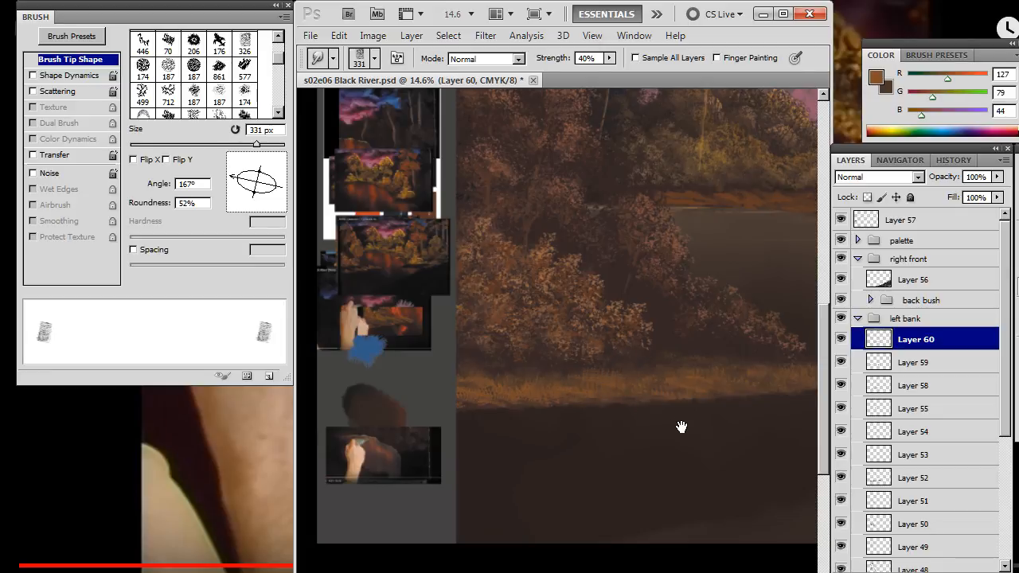
Extend the lighter brown grass along the bank's right half toward the point, alternating brushwork with the Smudge tool and 300 px Eraser.
left_click_drag(680, 426, 557, 454)
key("b")
key("r")
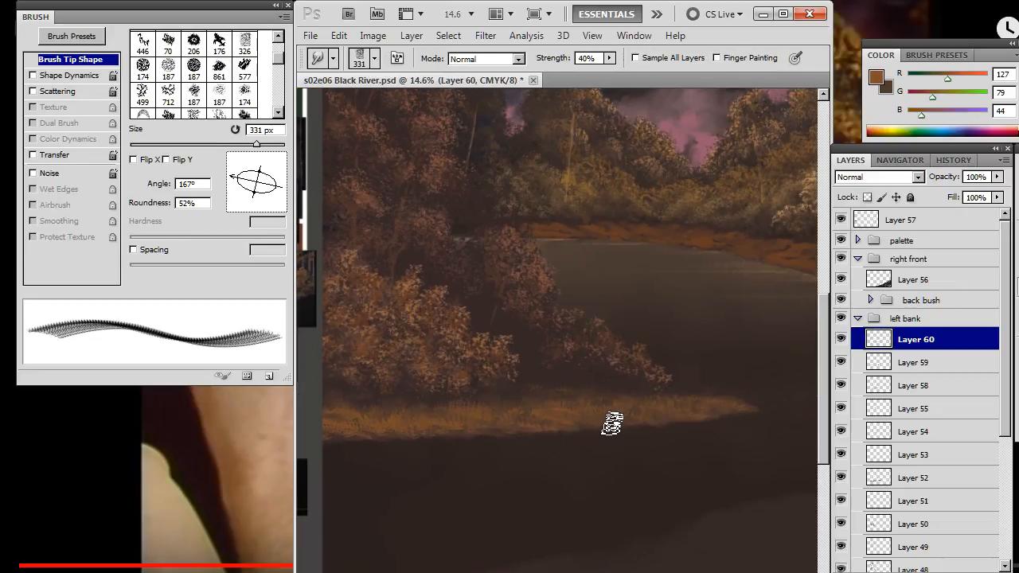
key("b")
key("r")
key("b")
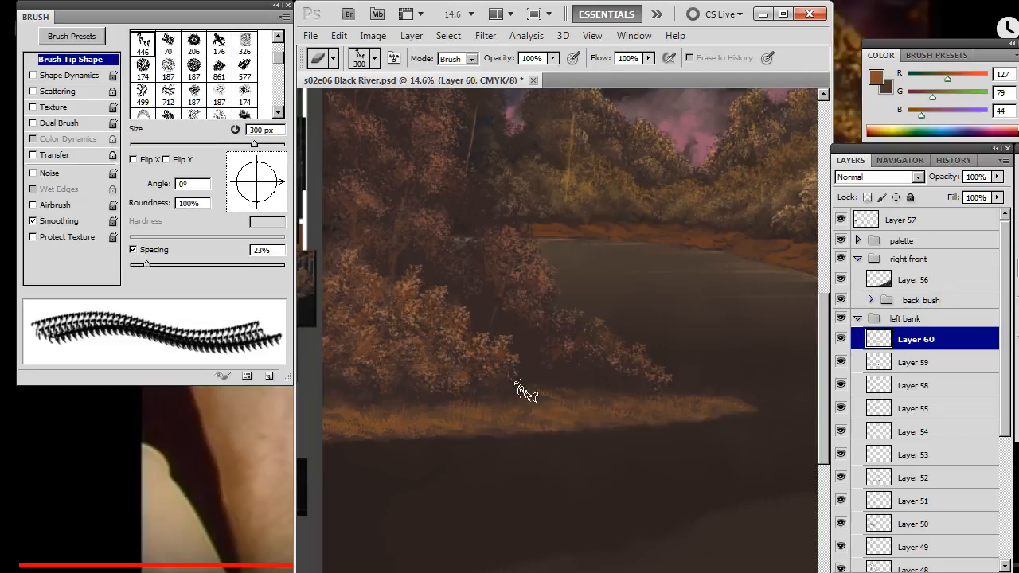
key("r")
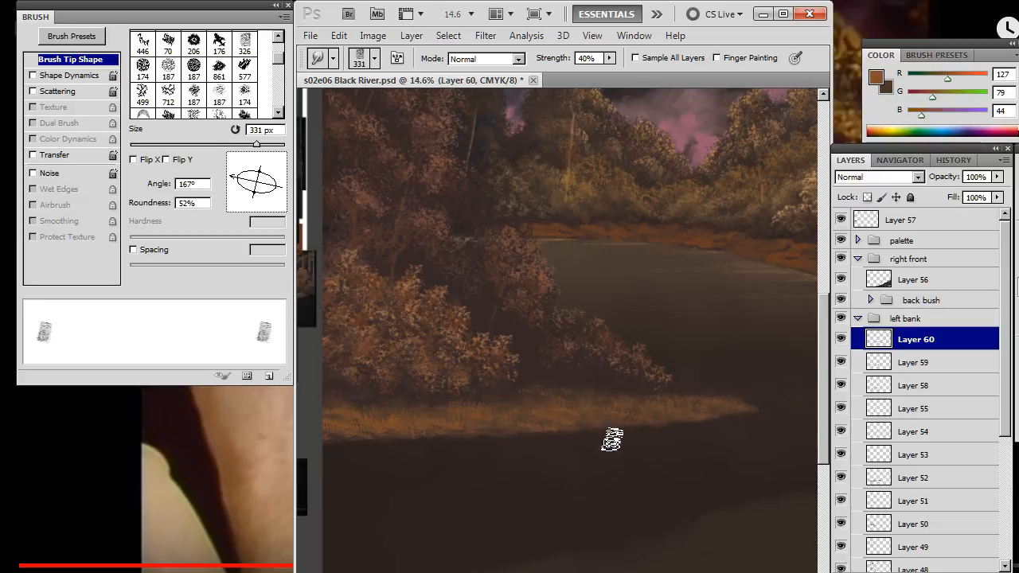
Paint 400 px dark brown grass shadows beneath the bushes along the bank's upper edge, thinning them with the 300 px Eraser.
key("b")
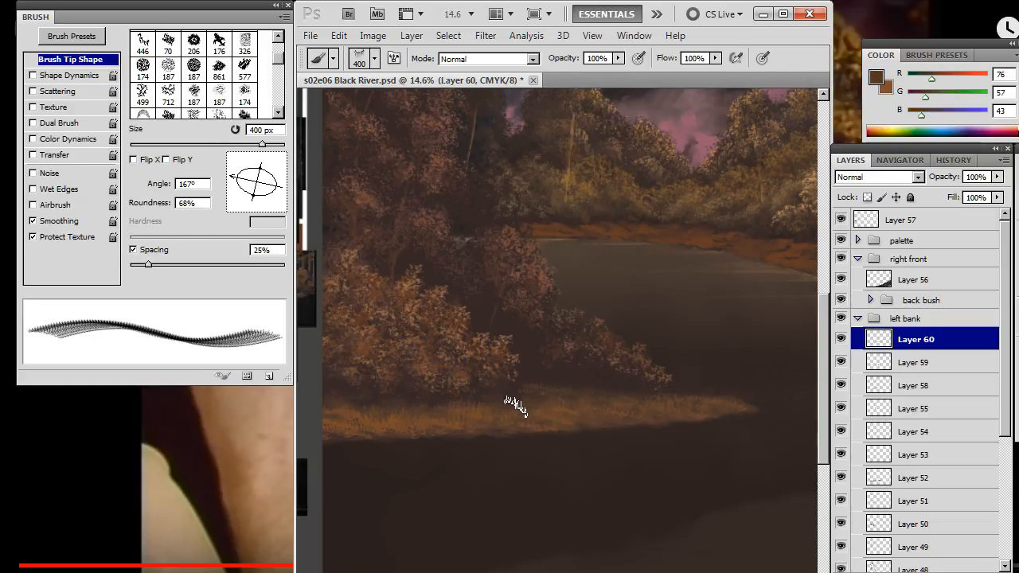
key("e")
key("b")
key("e")
key("b")
left_click_drag(547, 400, 618, 401)
key("e")
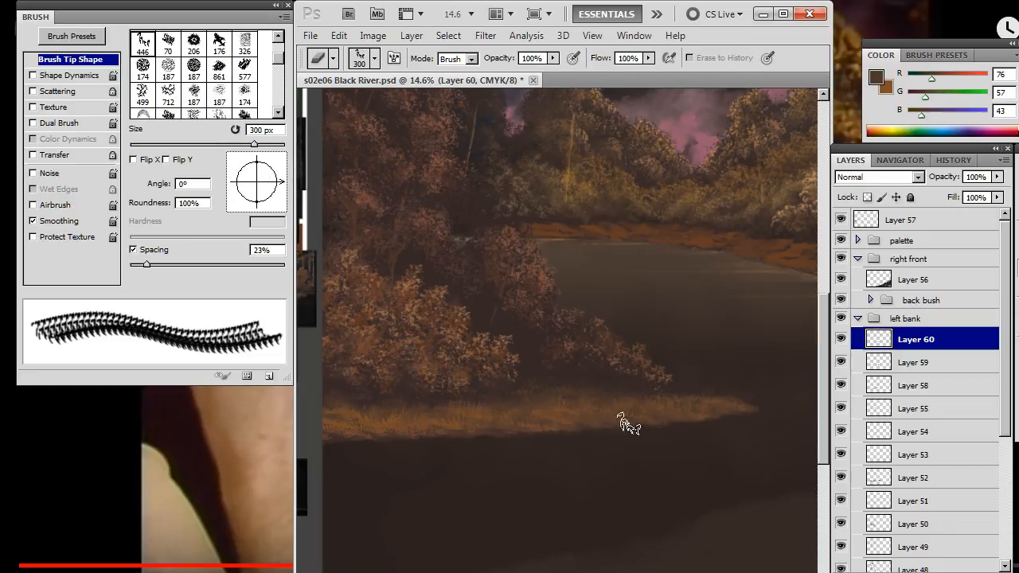
key("b")
key("e")
Group Layer 60 and Layer 59 and name the group "gras".
left_click(922, 361, "shift")
key("ctrl+g")
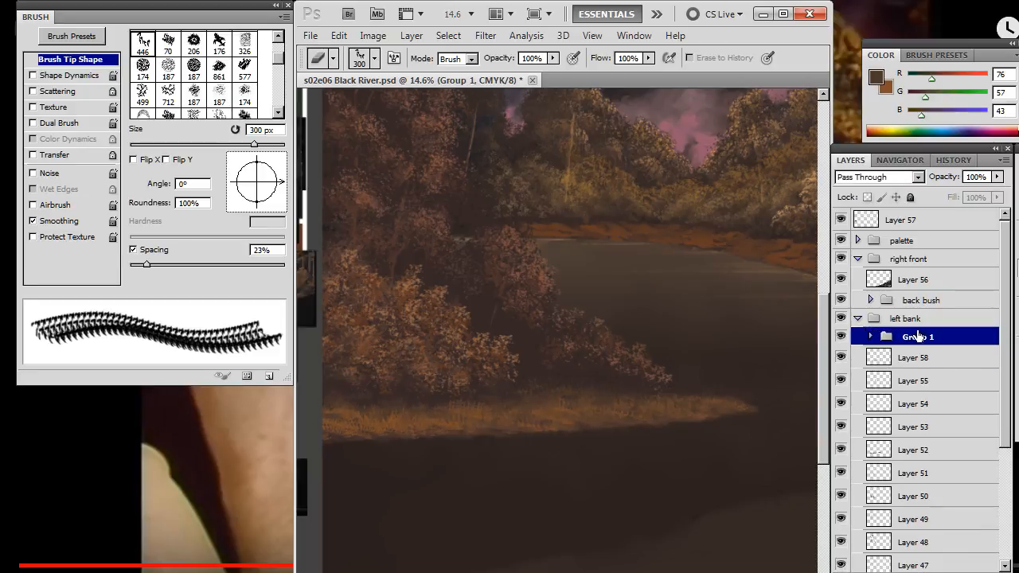
double_click(916, 336)
type("gras")
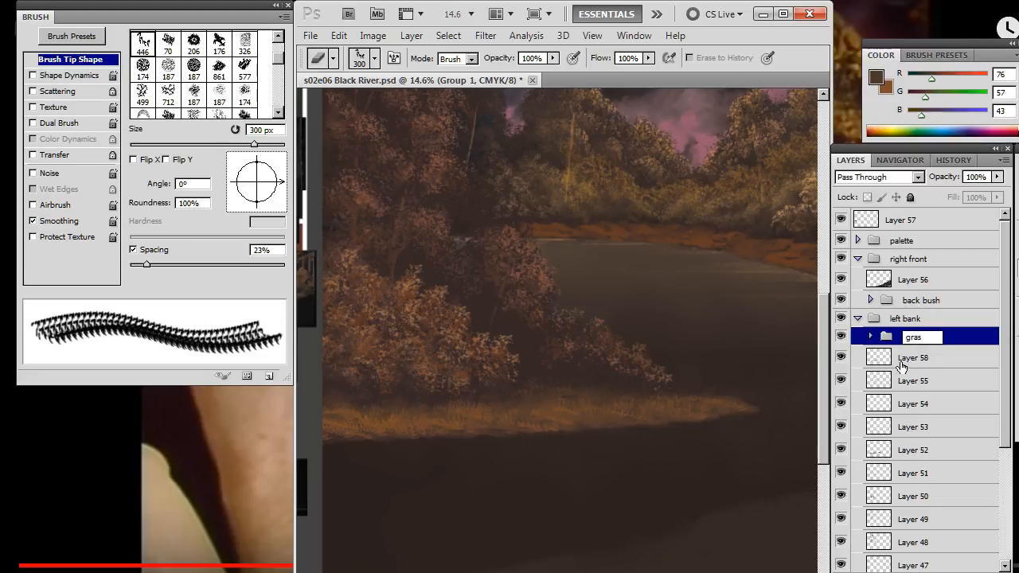
key("Return")
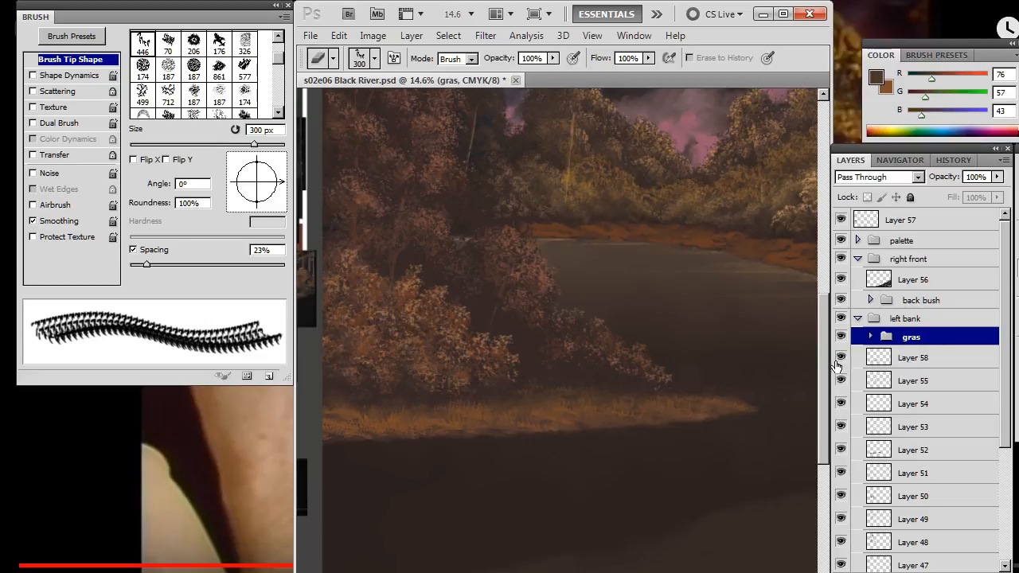
Toggle Layer 55's visibility to check which part of the left bank it holds.
left_click(842, 381)
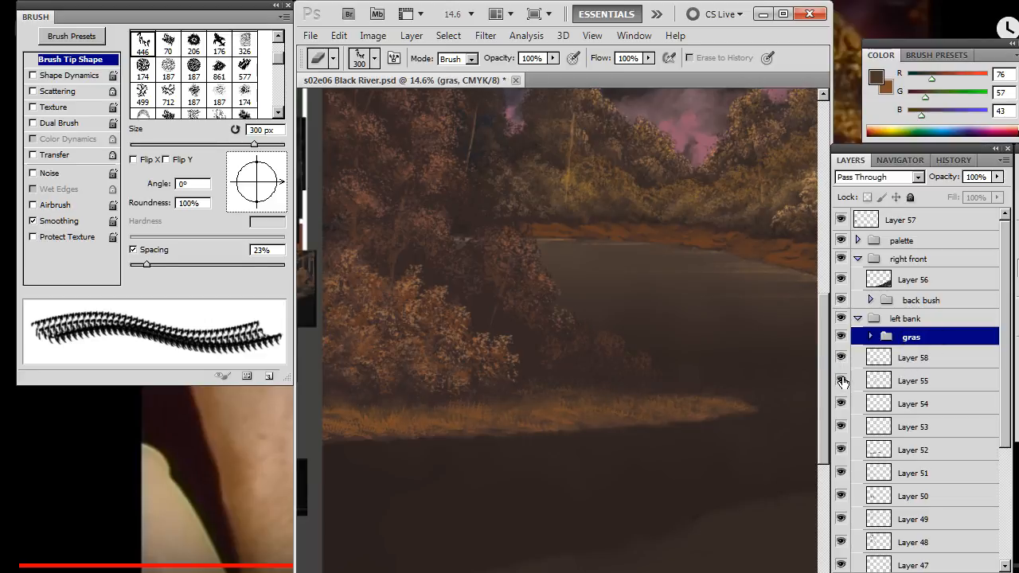
left_click(842, 381)
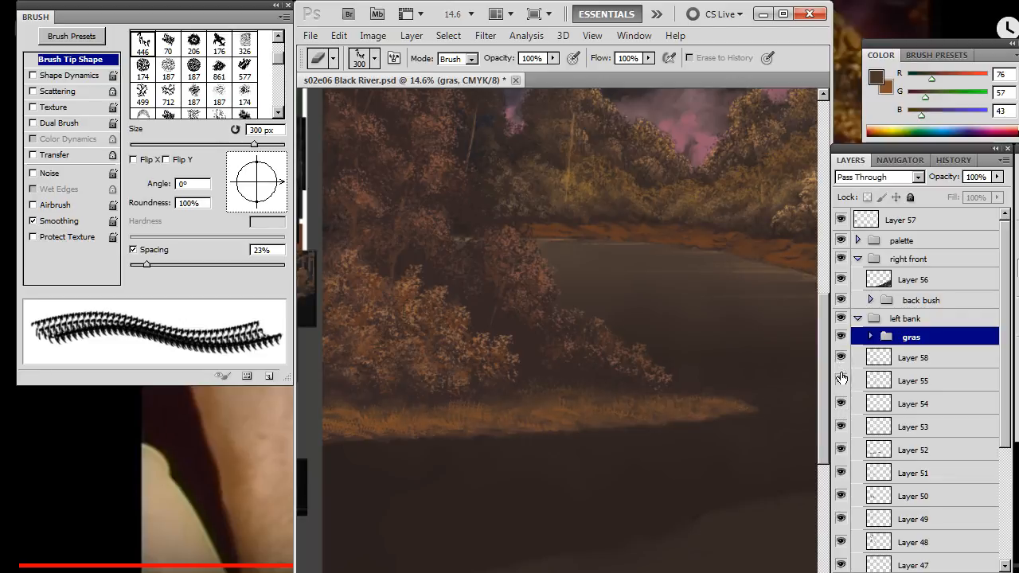
left_click(842, 381)
left_click(842, 382)
Move Layer 58 into the gras group below Layer 59 and collapse the group.
left_click(870, 338)
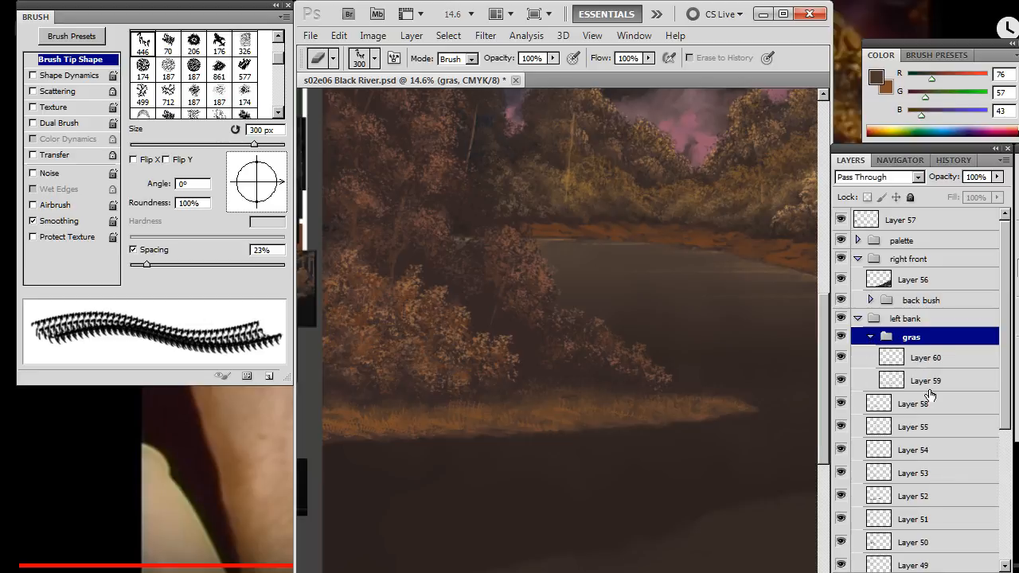
left_click_drag(929, 400, 855, 356)
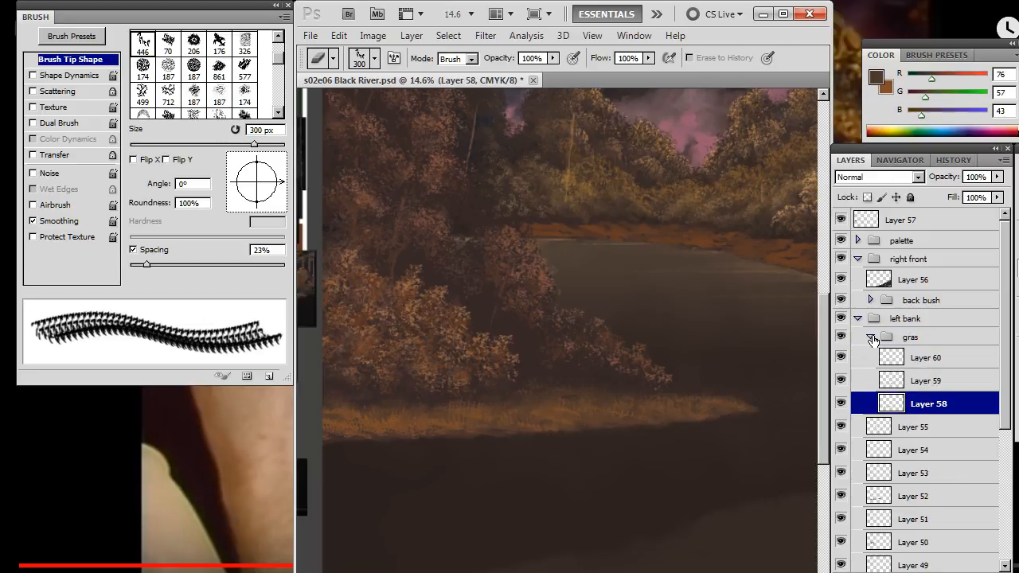
left_click(872, 339)
Toggle the visibility of Layer 55 and Layer 53 to identify which holds bush foliage and which holds riverbank paint.
left_click(841, 358)
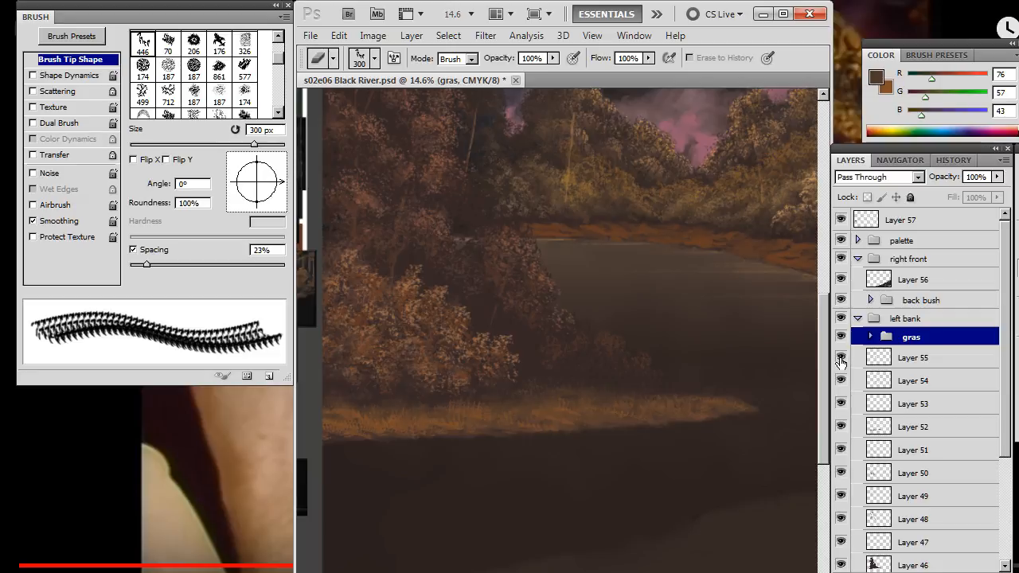
left_click(841, 358)
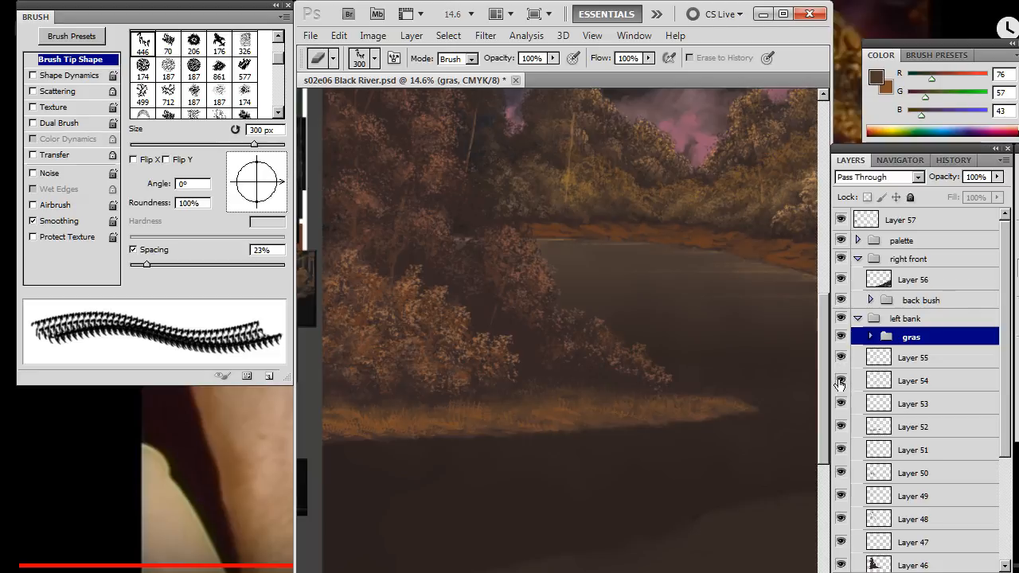
left_click(841, 405)
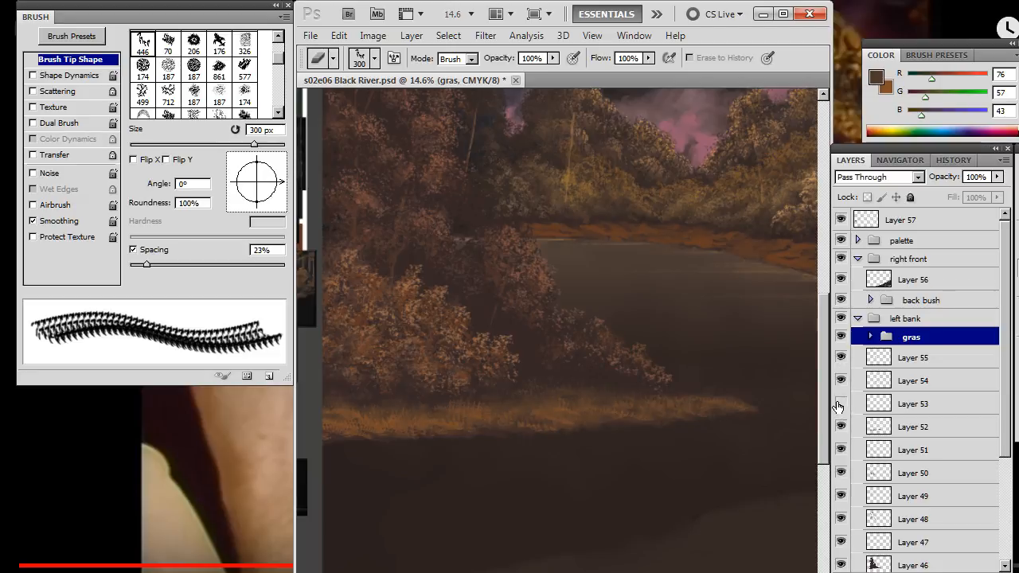
left_click(840, 405)
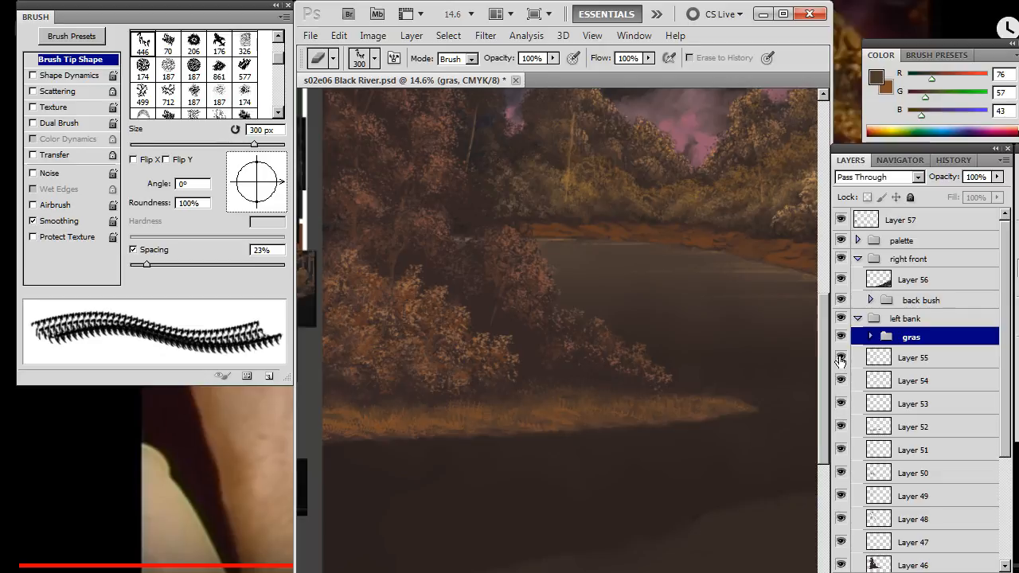
left_click(841, 360)
left_click(841, 359)
Move Layer 55 and Layer 54 together below Layer 53.
left_click(912, 380)
left_click(907, 357, "shift")
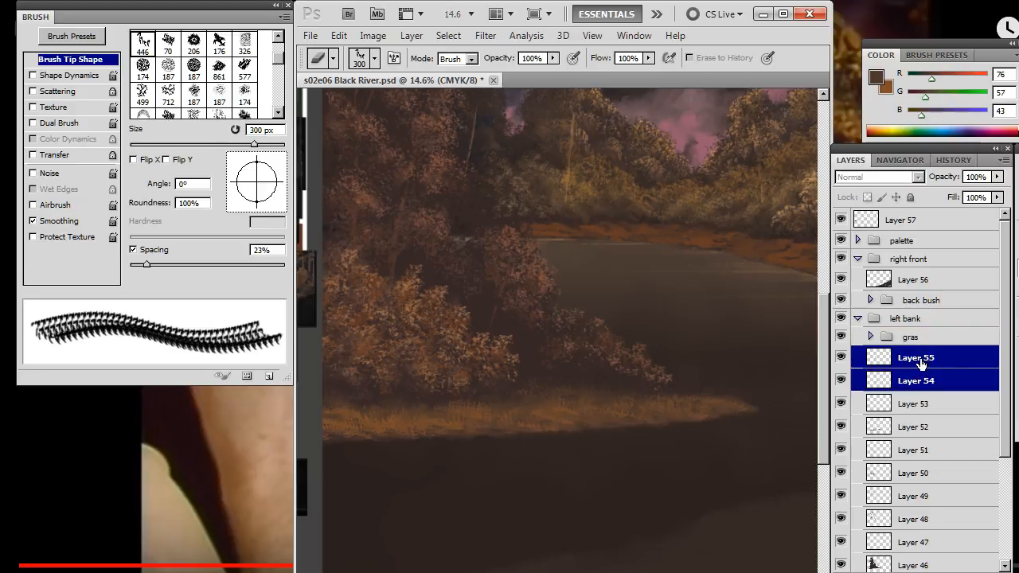
left_click_drag(924, 383, 922, 412)
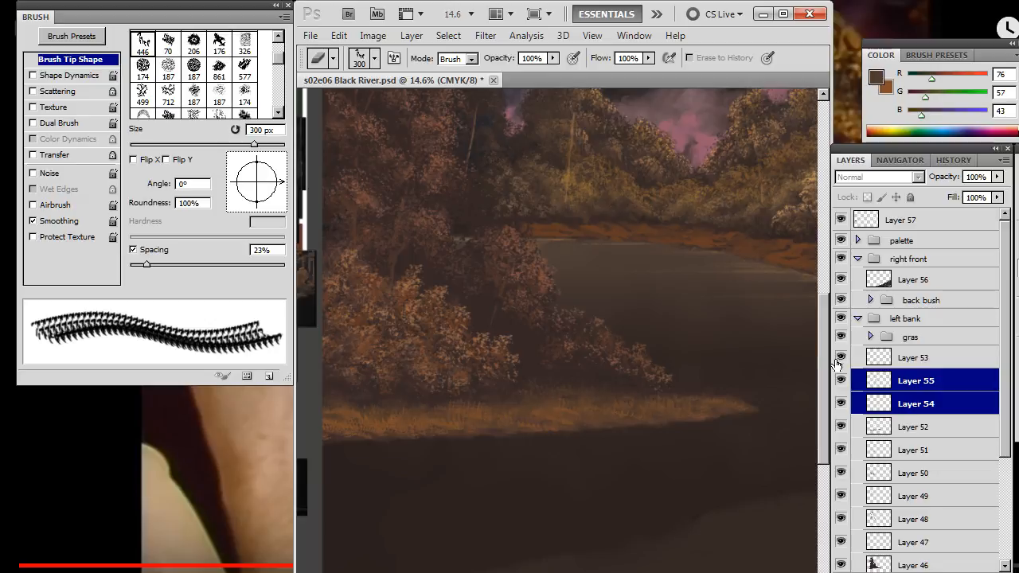
Check Layer 53's content by toggling its visibility, and move it into the gras group beneath Layer 58.
left_click(841, 359)
left_click(841, 359)
left_click(870, 336)
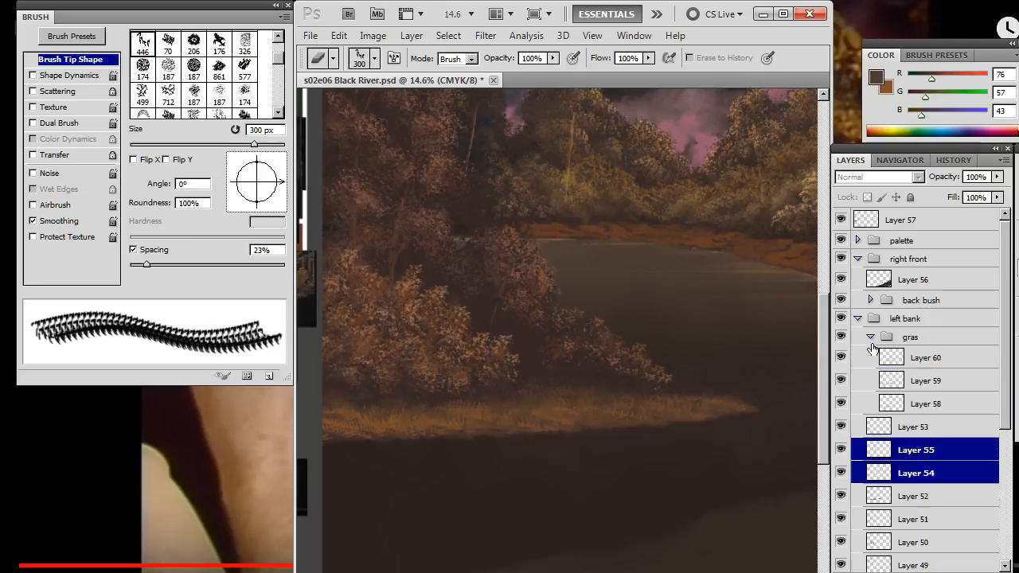
left_click_drag(924, 420, 887, 351)
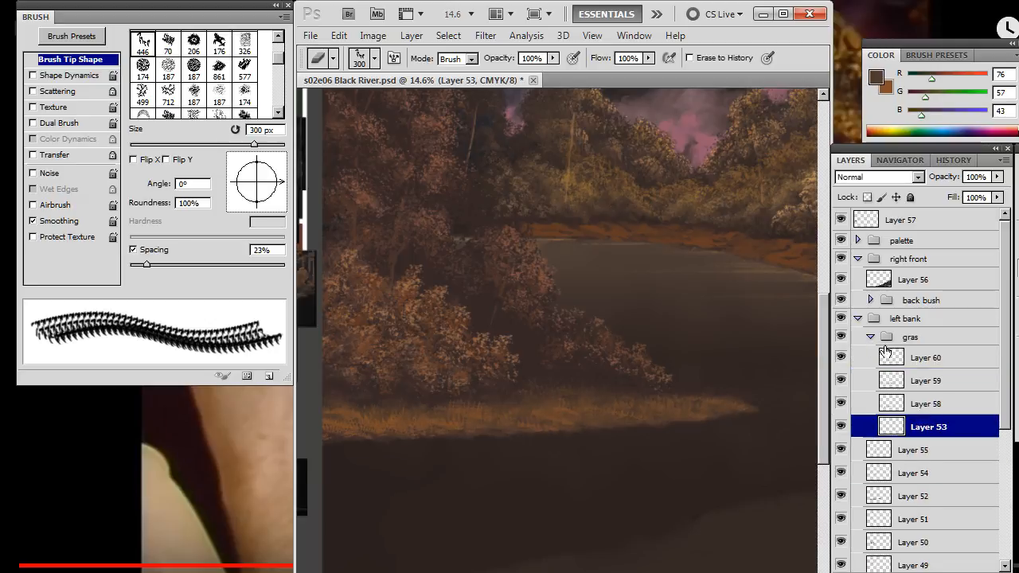
Rename the gras group "river bank".
double_click(910, 341, "alt")
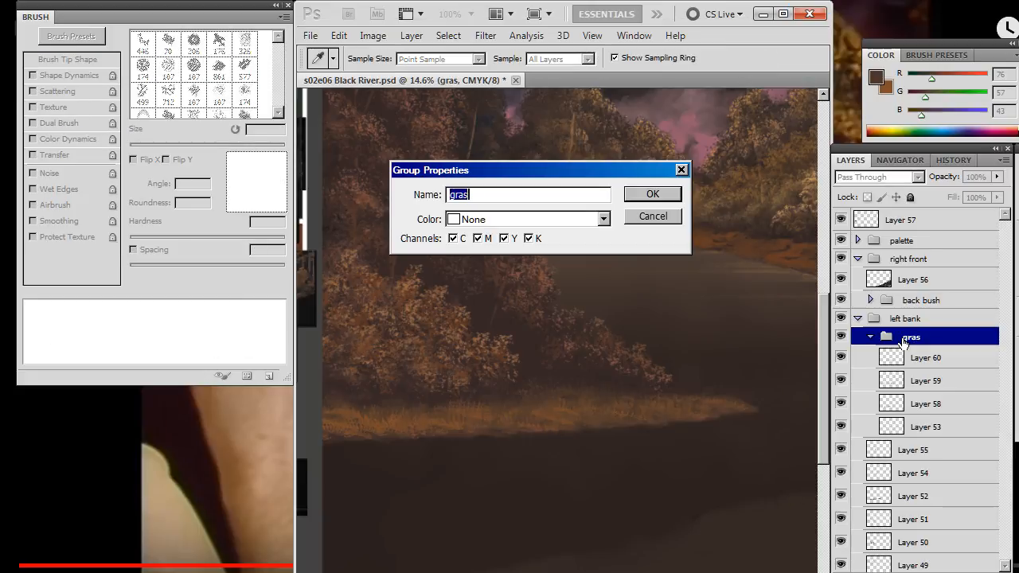
type("r bank")
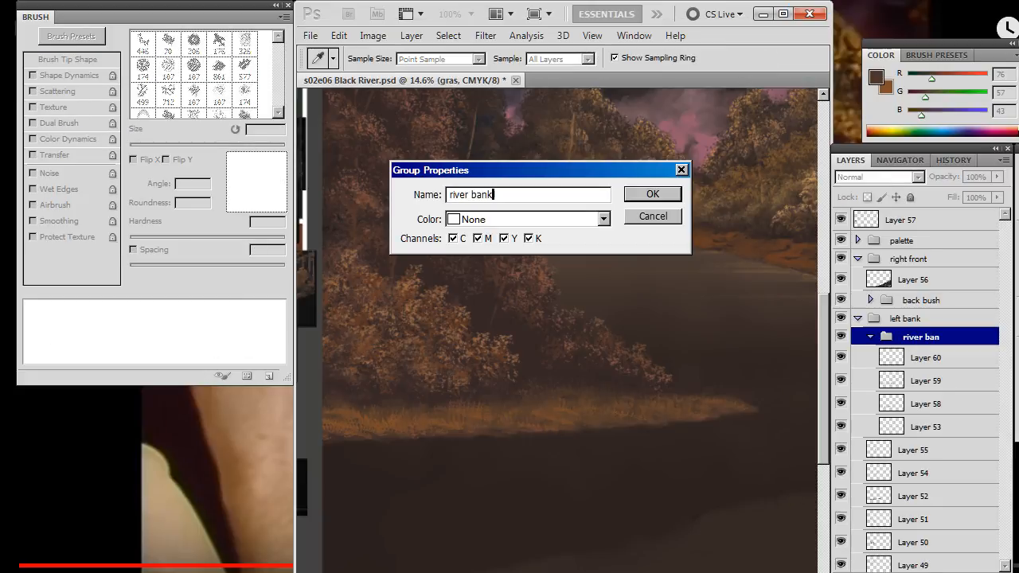
key("Return")
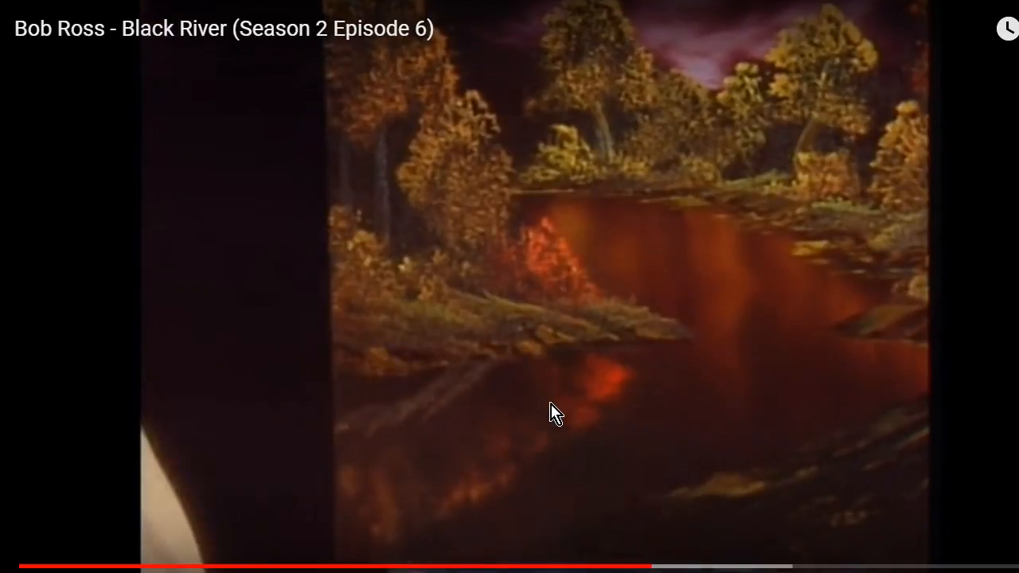
Rewind the Bob Ross reference video to the wide brush pulling down the left bank's water reflections, and pause it.
key("Left")
key("Left")
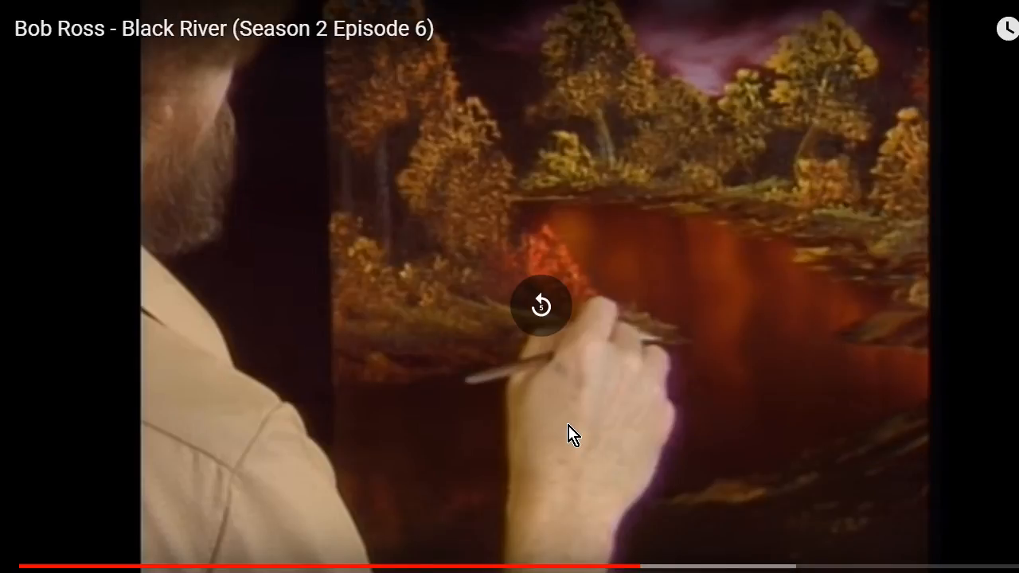
key("Left")
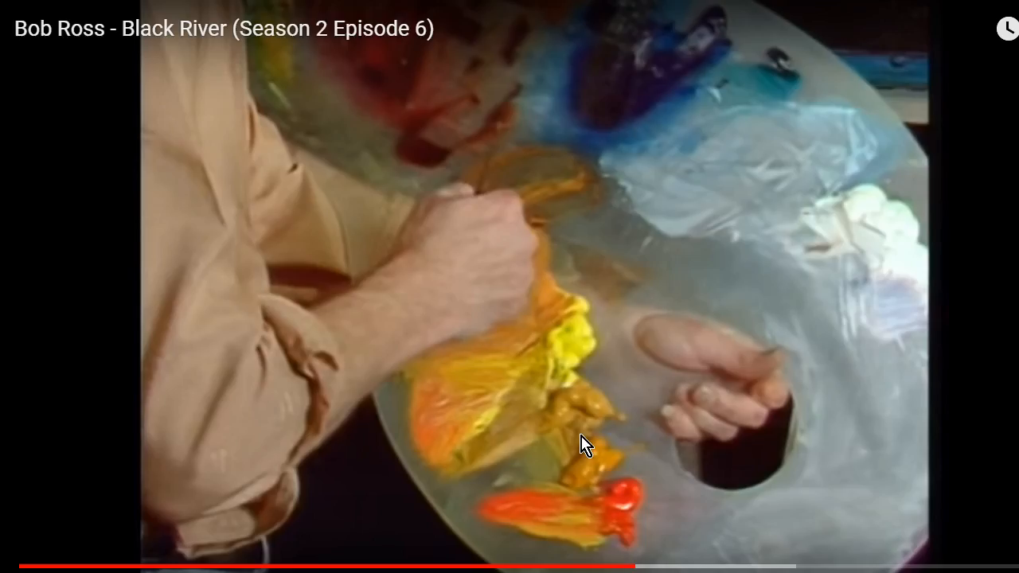
key("Left")
key("Left")
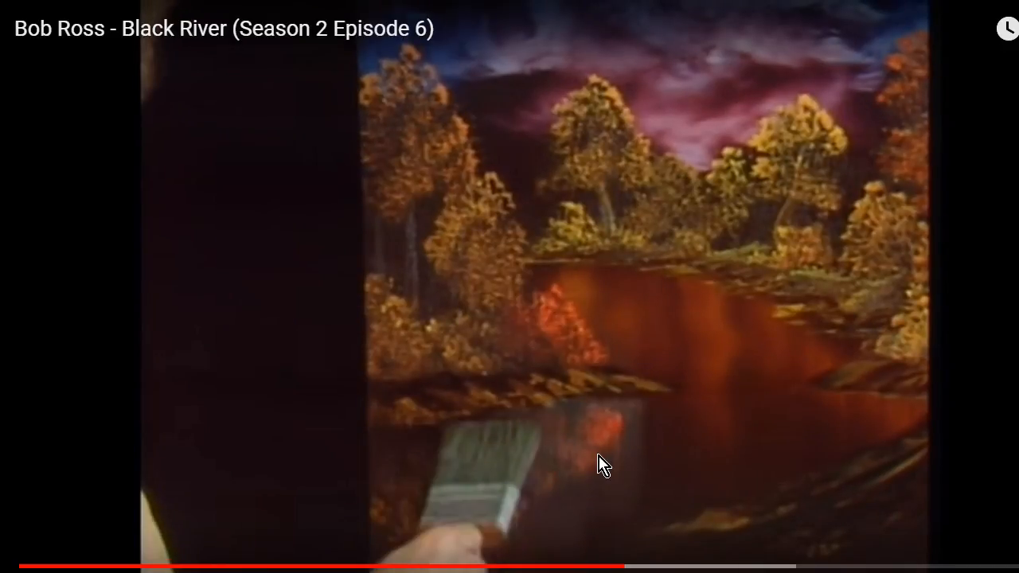
key("Left")
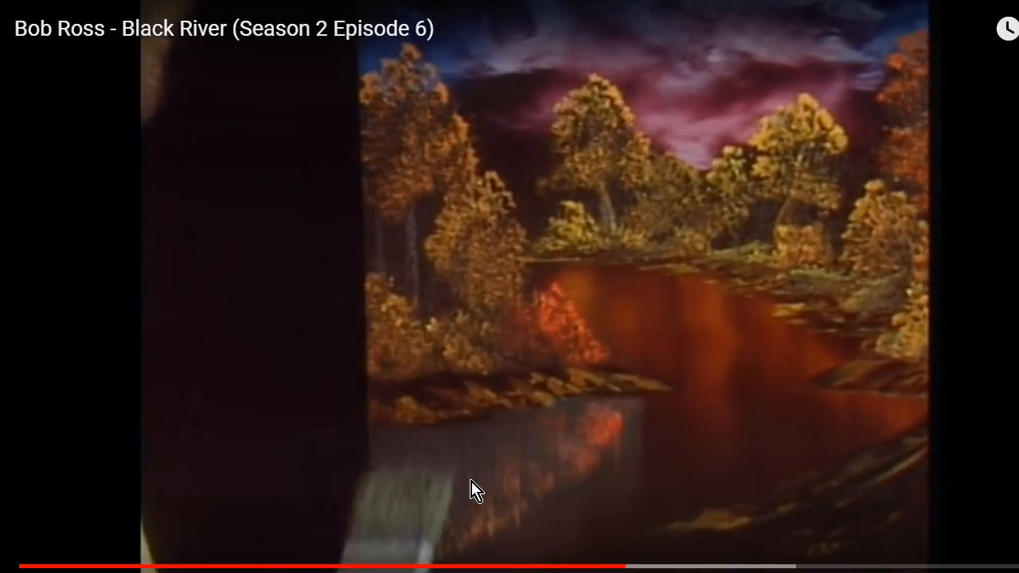
left_click(603, 358)
Switch to the Twitch browser window, look at the channel page, bring up the Monstercat tab, and return to the reference video.
key("alt+Tab")
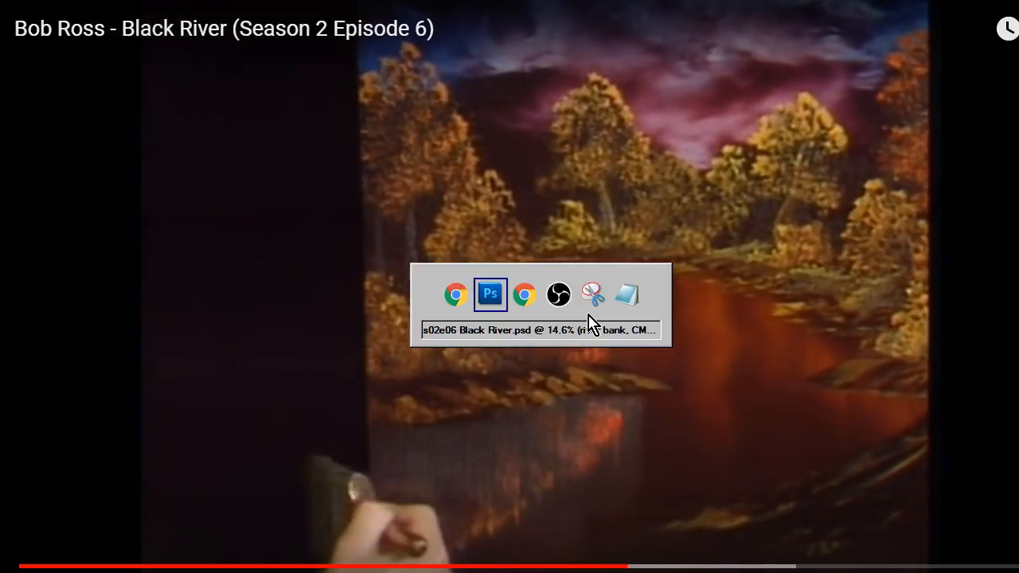
key("alt+Tab")
left_click(388, 53)
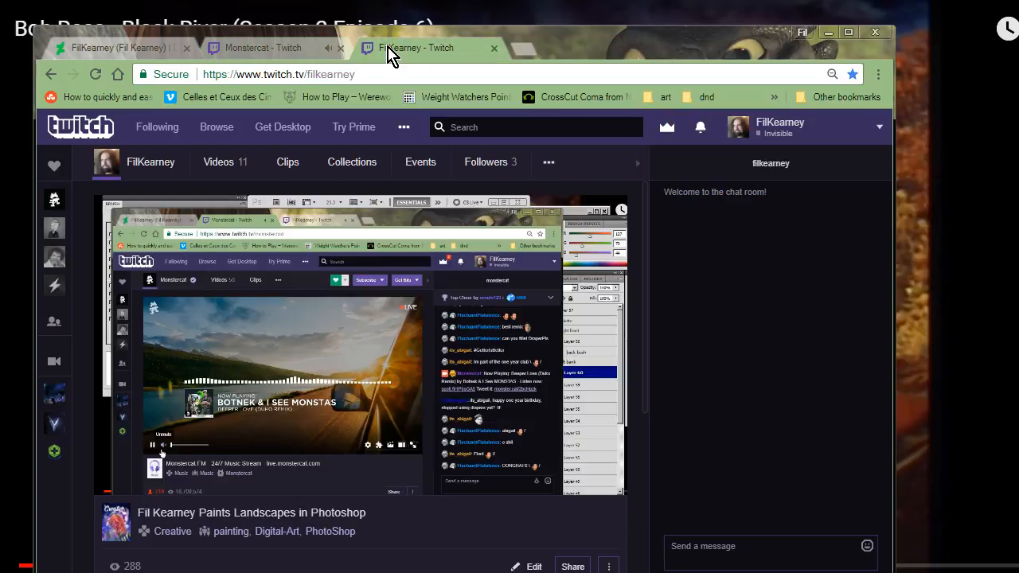
left_click(275, 49)
key("alt+Tab")
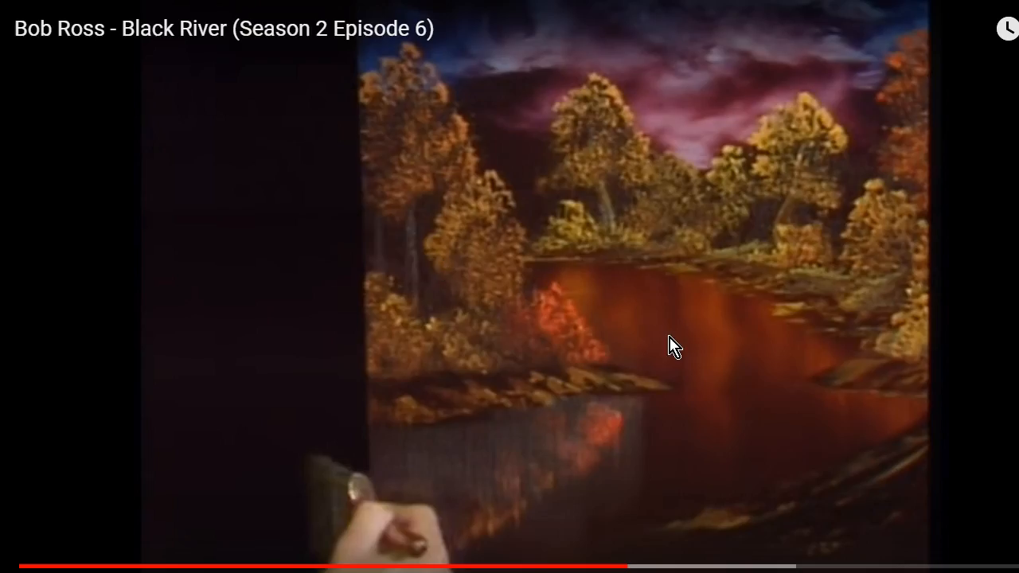
Return to the painting in Photoshop and move Layer 52 into the left bank's river bank group, above Layer 53.
key("alt+Tab")
mouse_move(689, 462)
left_mouse_down()
mouse_move(694, 426)
mouse_move(678, 350)
mouse_move(789, 432)
mouse_move(787, 416)
left_mouse_up()
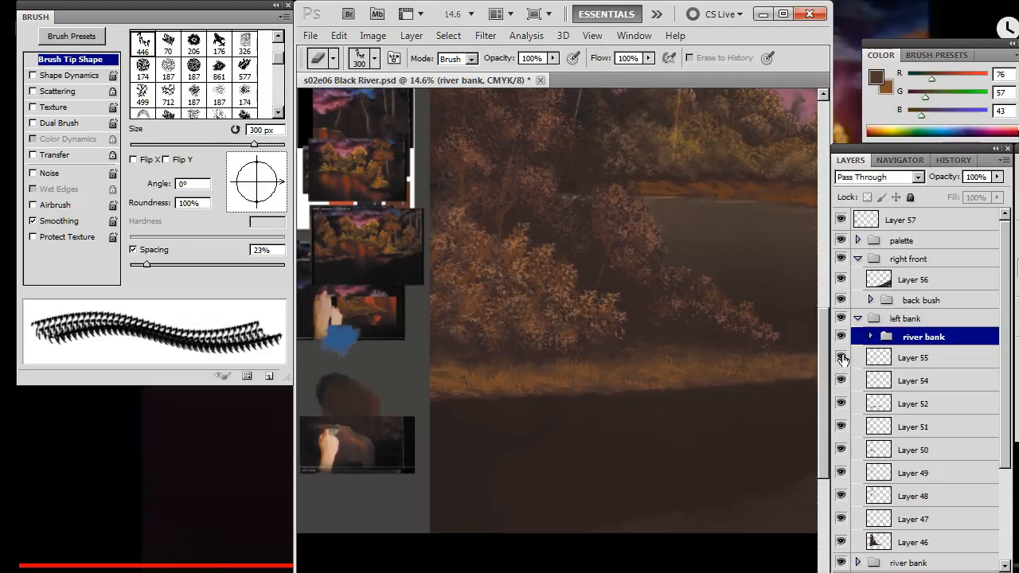
left_click(840, 361)
left_click_drag(911, 404, 926, 354)
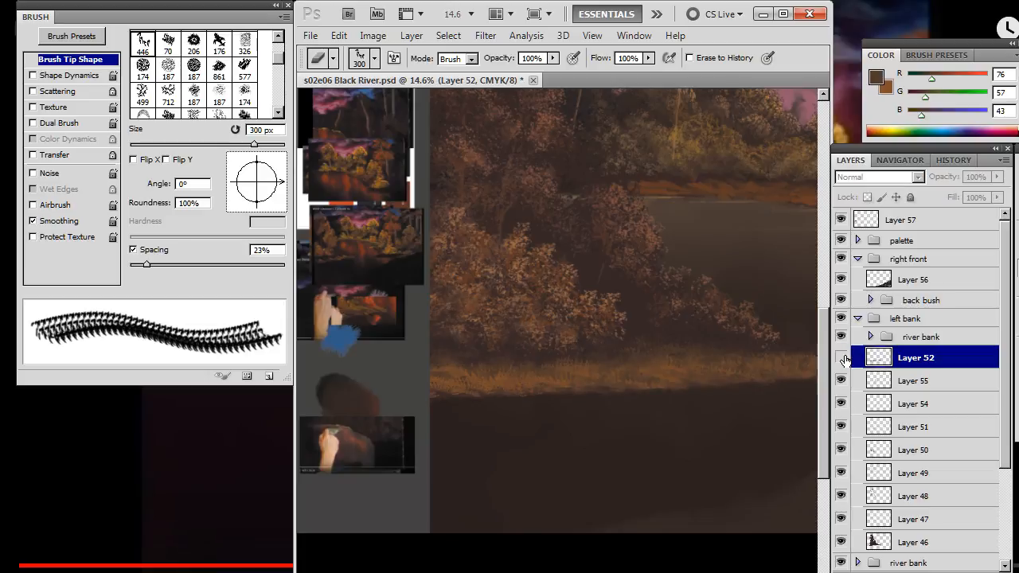
left_click(871, 338)
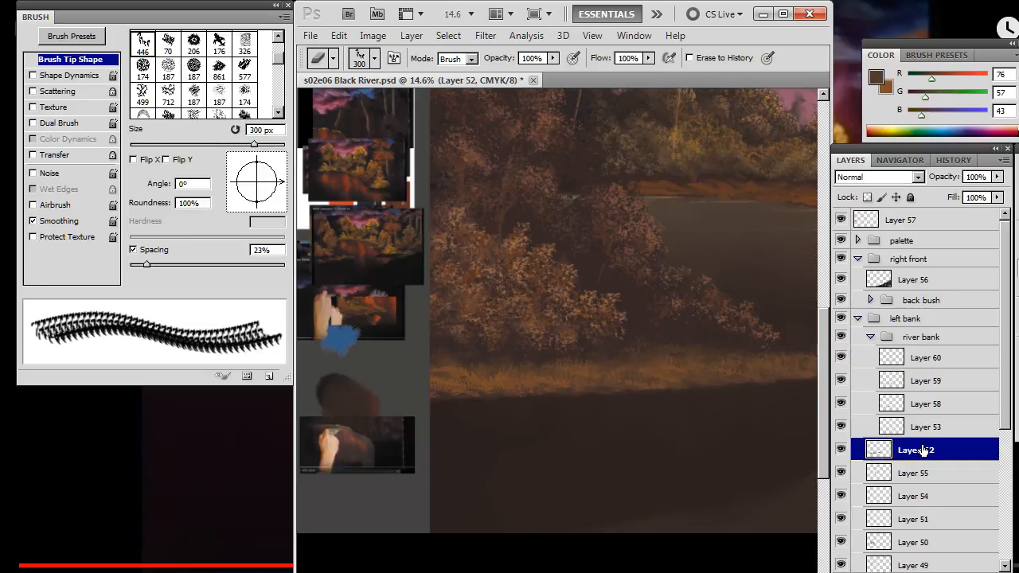
left_click_drag(923, 451, 881, 437)
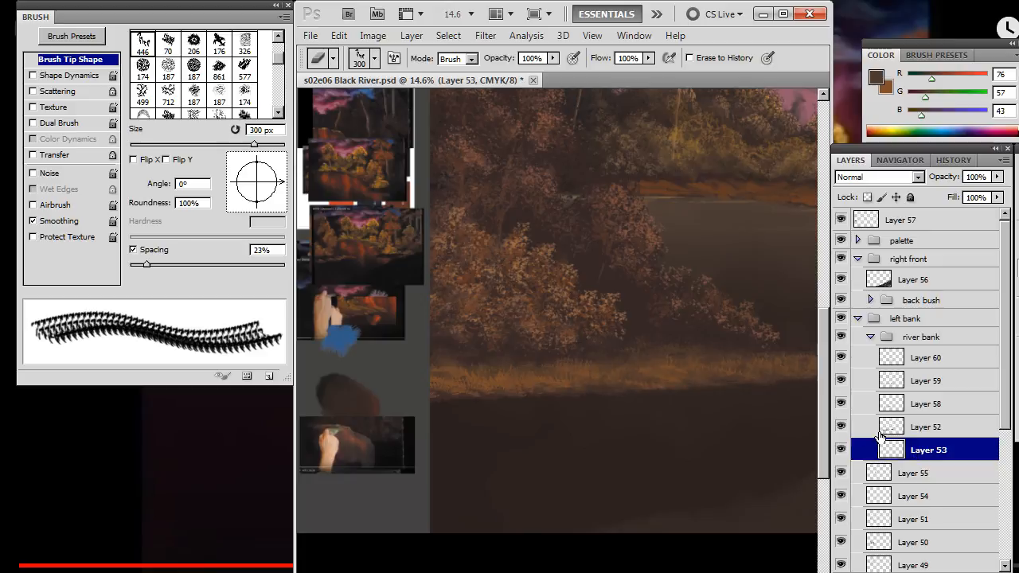
Examine what layers 55, 51, 50 and 49 contribute to the left bank by toggling their visibility.
left_click(842, 473)
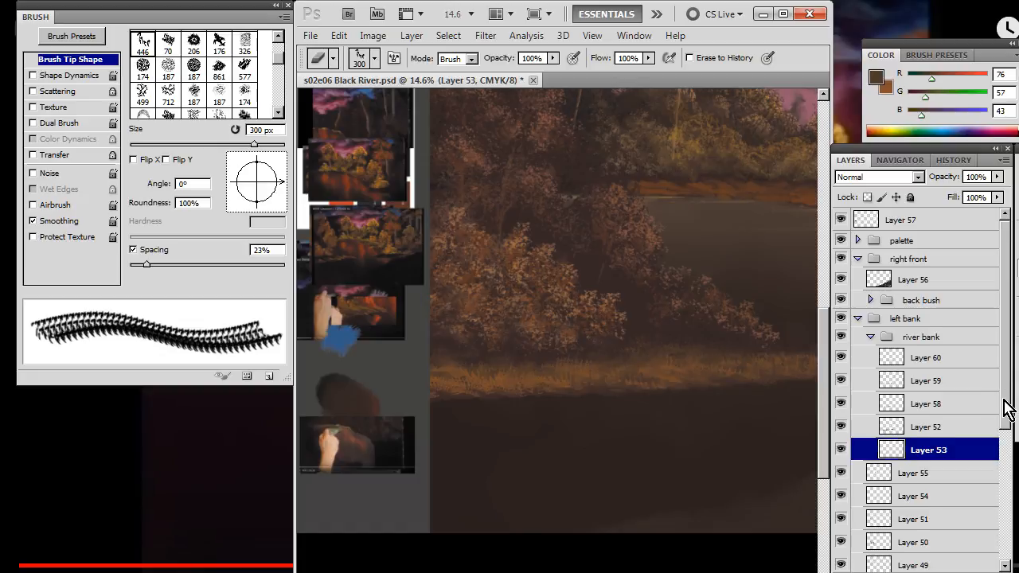
left_click_drag(1005, 406, 1005, 487)
left_click(841, 377)
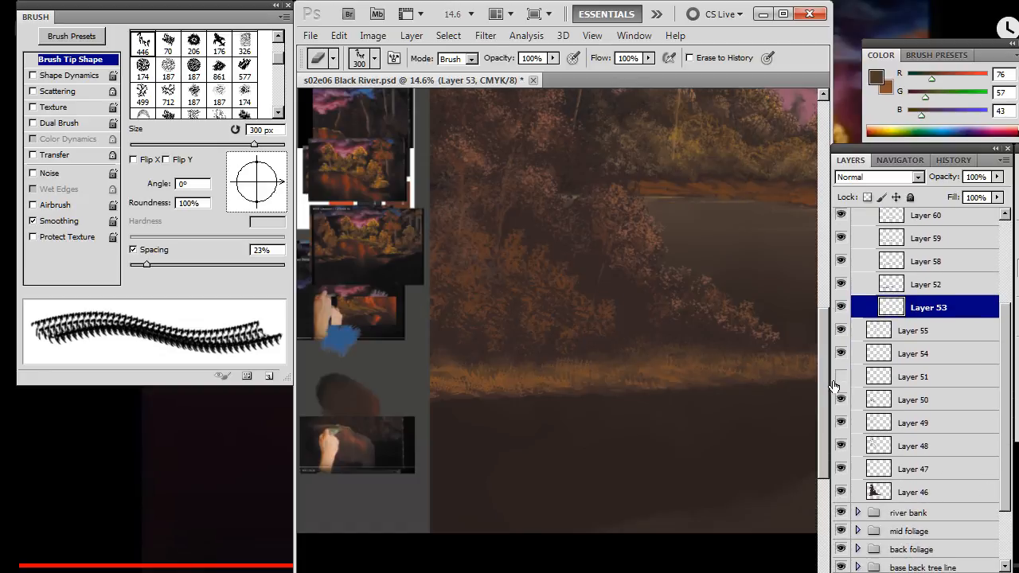
left_click(841, 399)
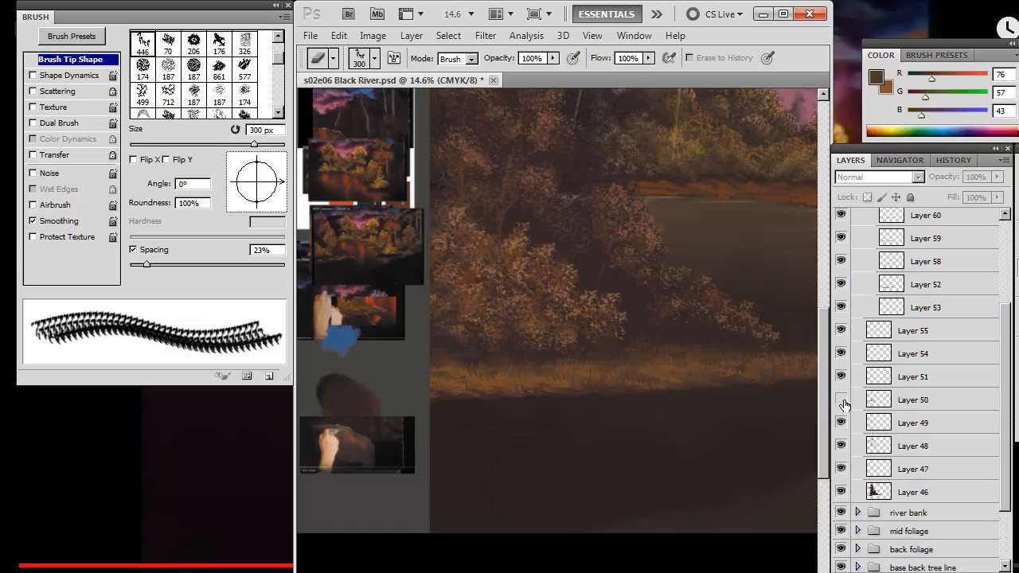
left_click(841, 400)
left_click(841, 400)
left_click(841, 424)
left_click(842, 426)
Hide Layer 50 and compare the left bank's foliage with layers 51, 49 and 48 switched off and on.
left_click(842, 400)
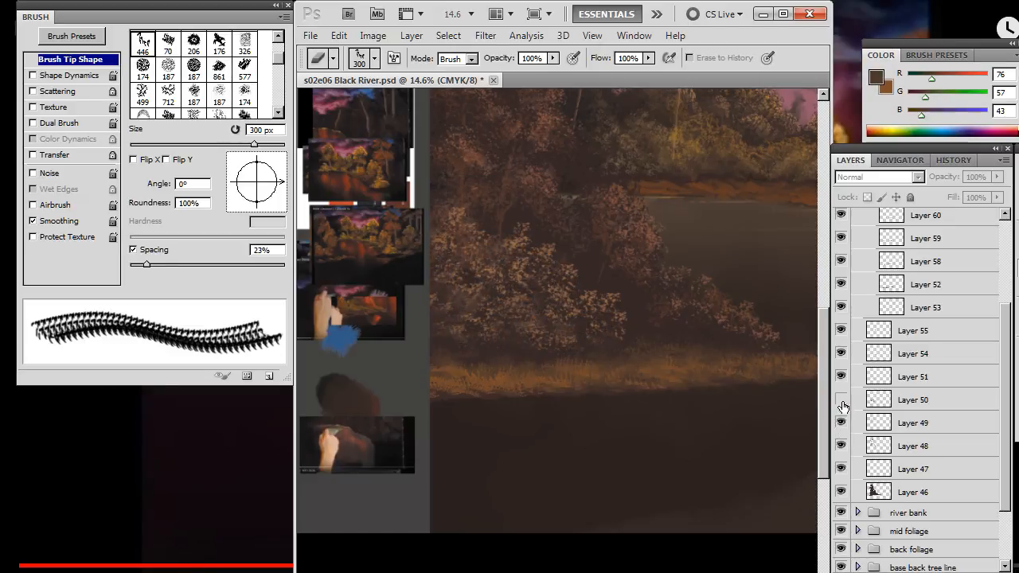
left_click(841, 377)
left_click(842, 425)
left_click(842, 423)
left_click(841, 446)
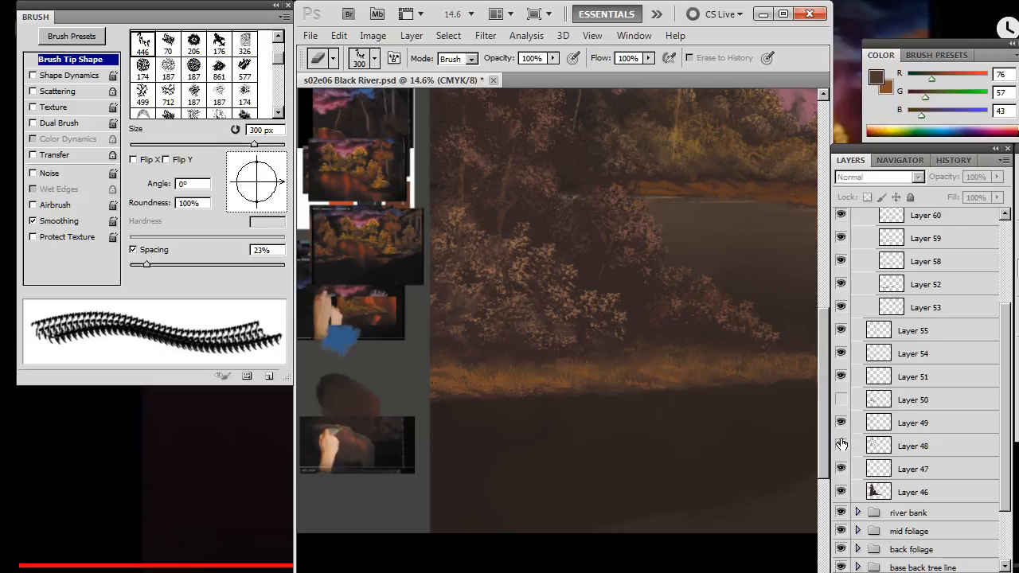
left_click(842, 447)
left_click(841, 446)
Show Layer 48 and lower its opacity to 38%.
left_click_drag(654, 352, 694, 546)
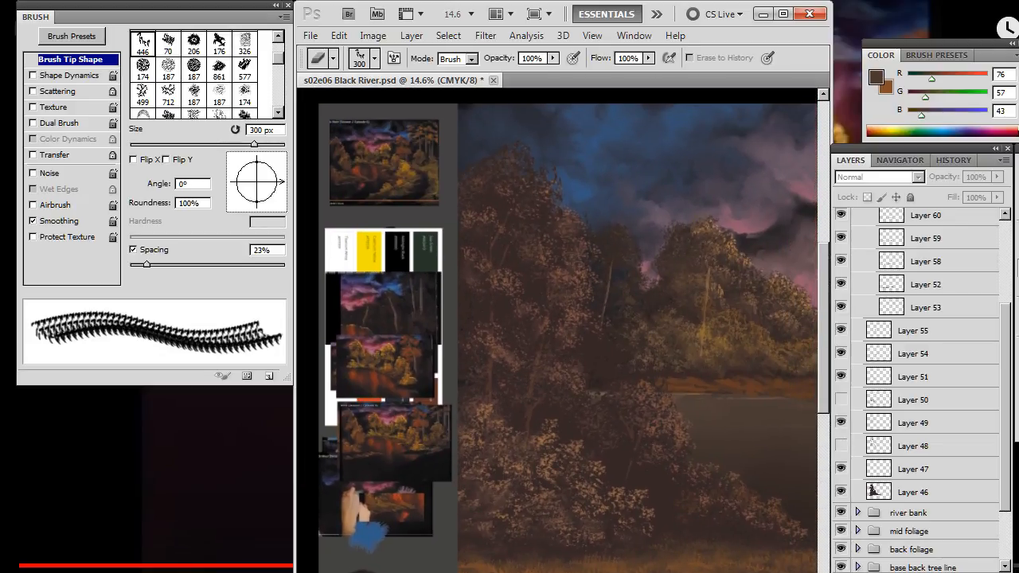
left_click(841, 449)
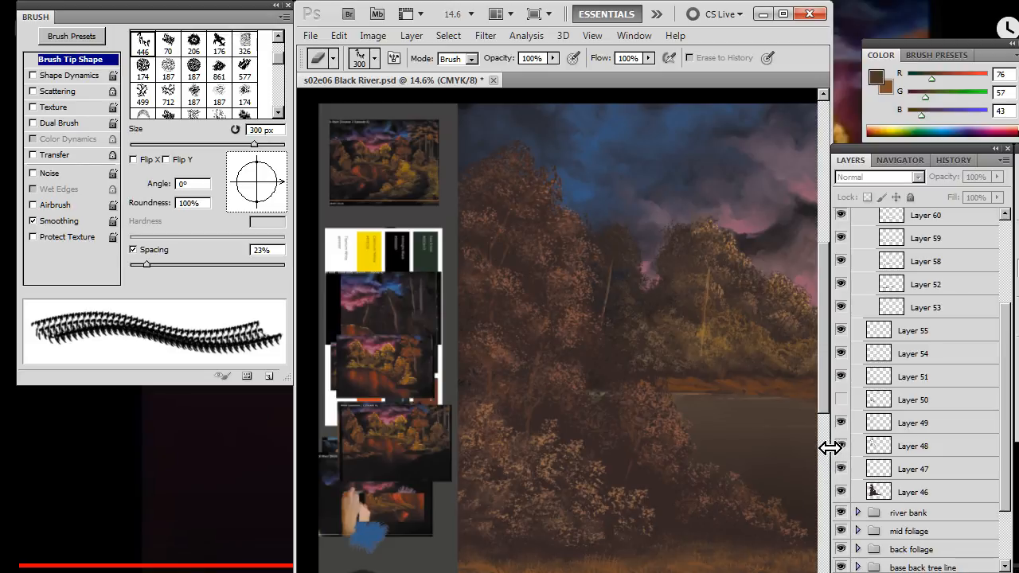
left_click(926, 447)
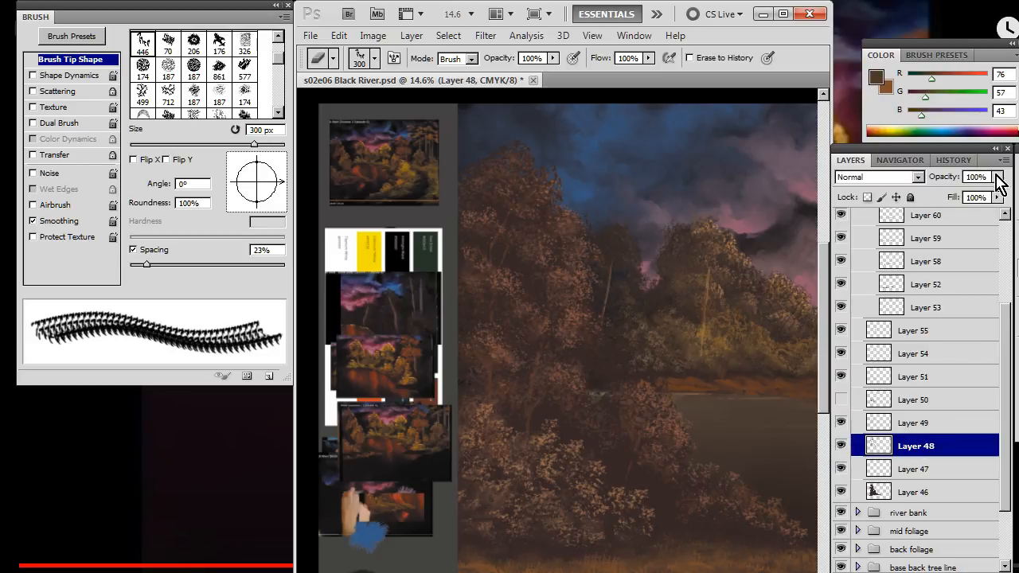
left_click_drag(998, 177, 955, 230)
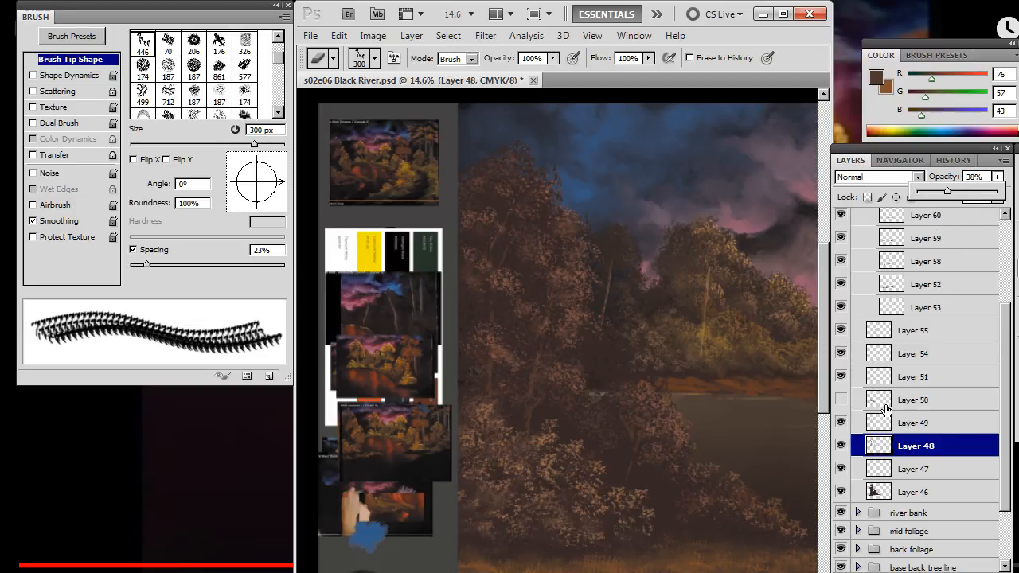
Show Layer 50 and lower its opacity to 5%.
left_click(842, 402)
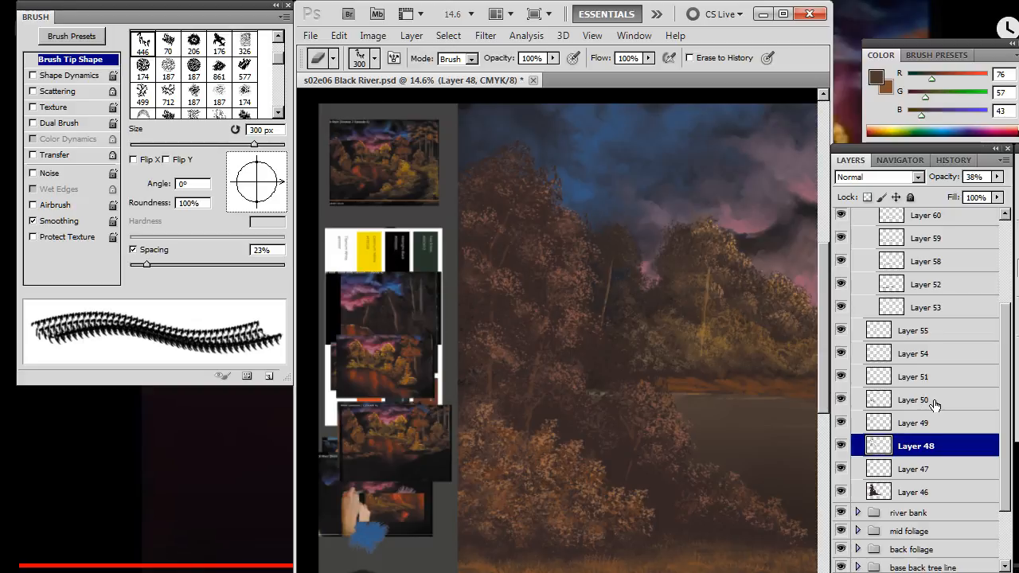
left_click(927, 400)
left_click(999, 177)
left_click_drag(996, 192, 920, 202)
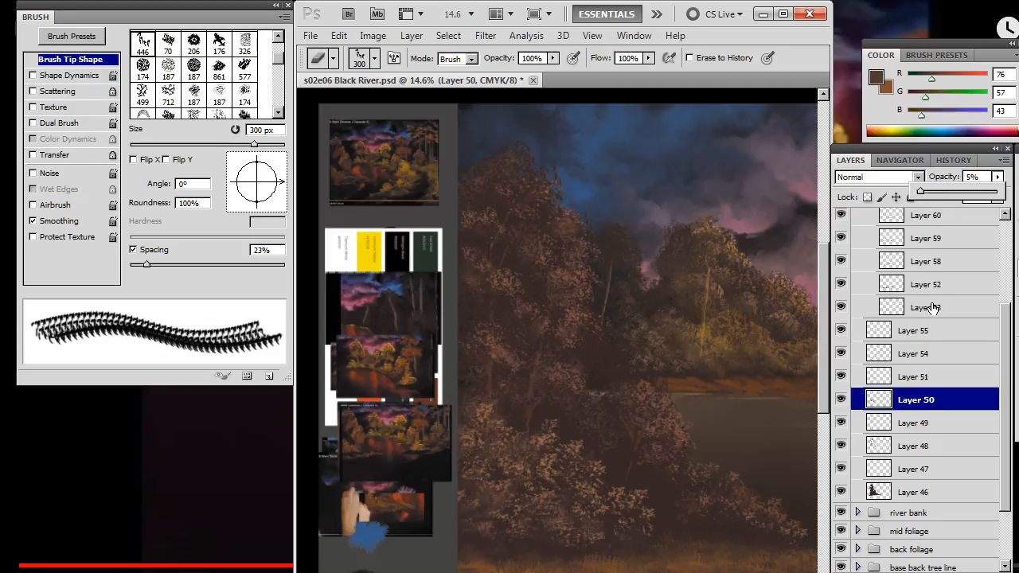
Hide the foliage highlights on Layer 50 and Layer 48.
left_click(915, 401)
left_click(840, 400)
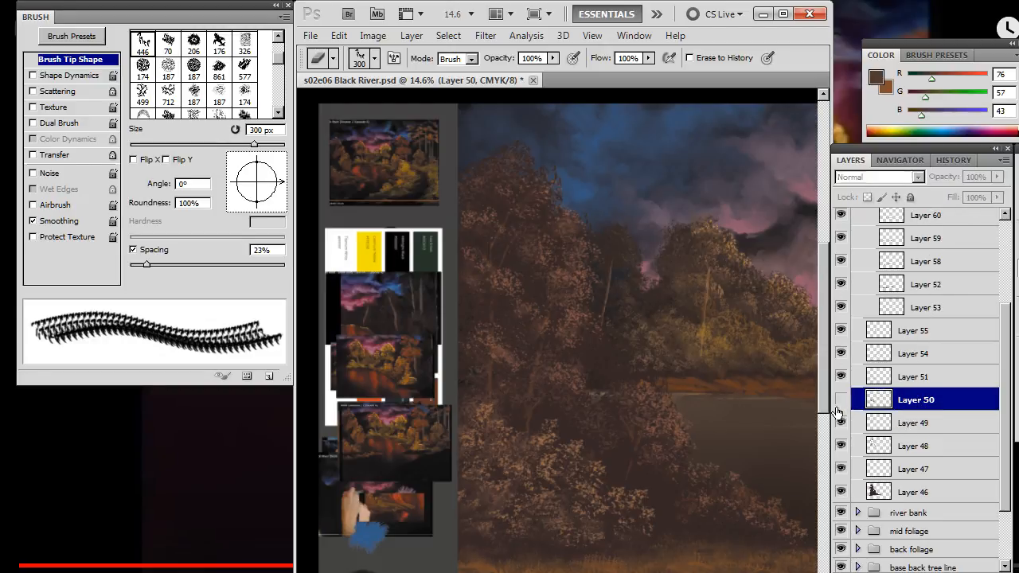
left_click(841, 470)
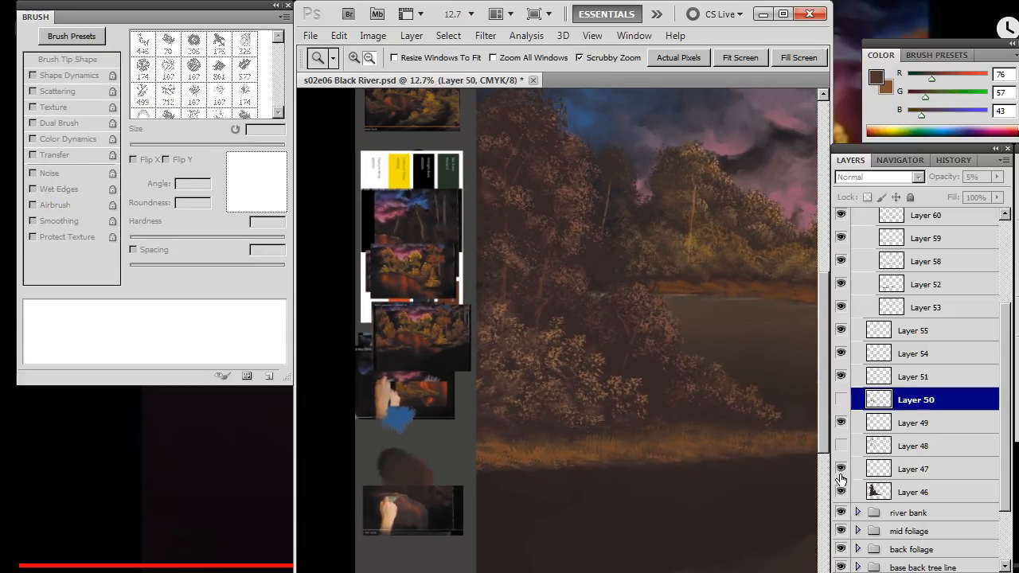
Duplicate left bank layers 46, 47, 49, 51, 54 and 55, and group the copies.
left_click(921, 491)
left_click(910, 469, "ctrl")
left_click(925, 421, "ctrl")
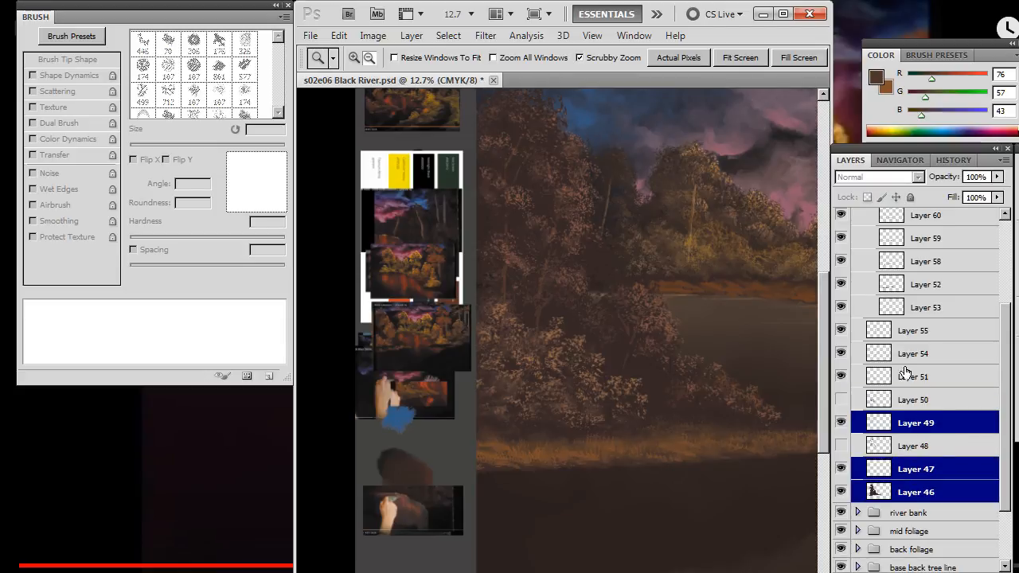
left_click(905, 374, "ctrl")
left_click(914, 355, "ctrl")
left_click(906, 333, "ctrl")
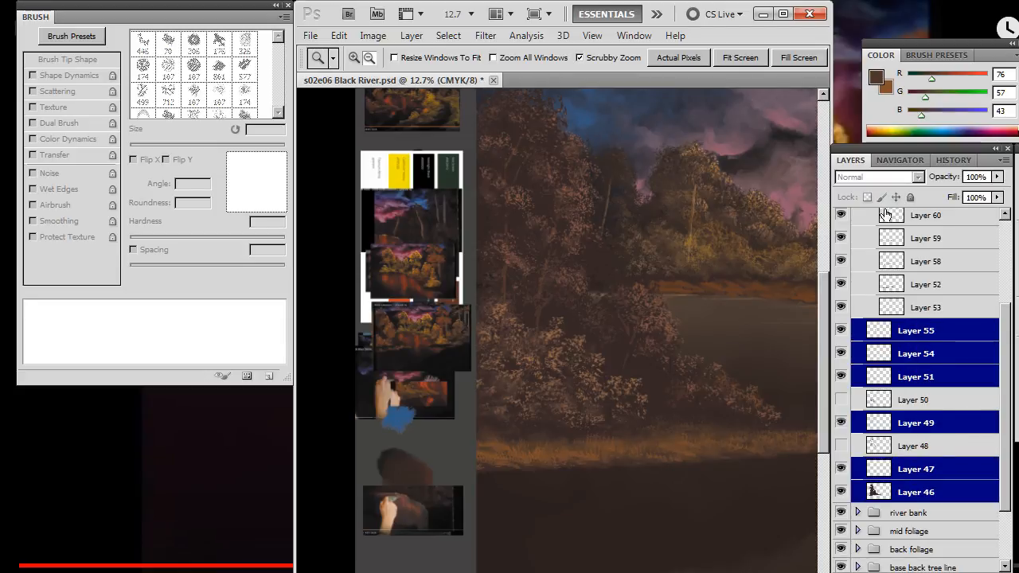
scroll(1007, 319, "up", 3)
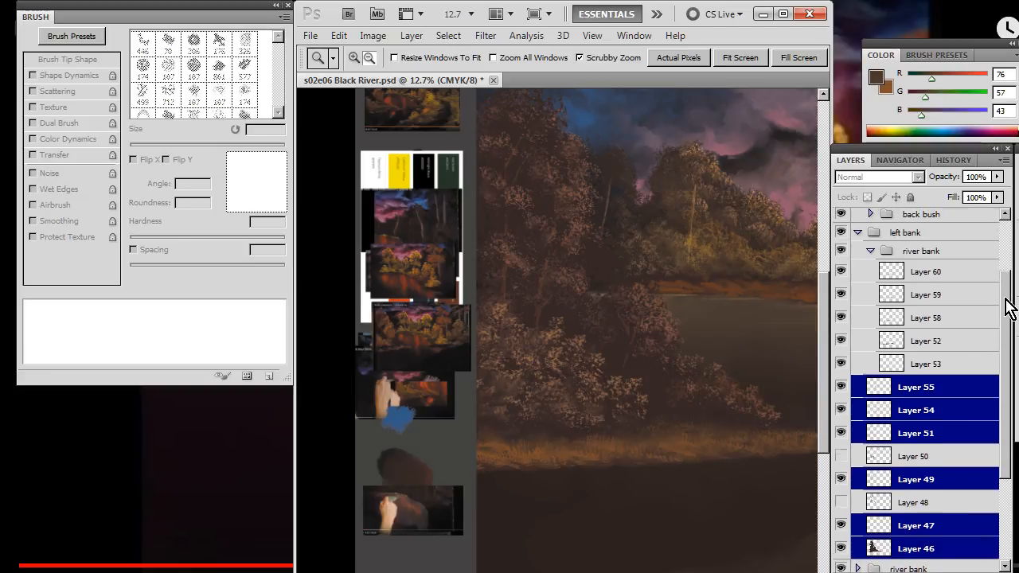
left_click(868, 256)
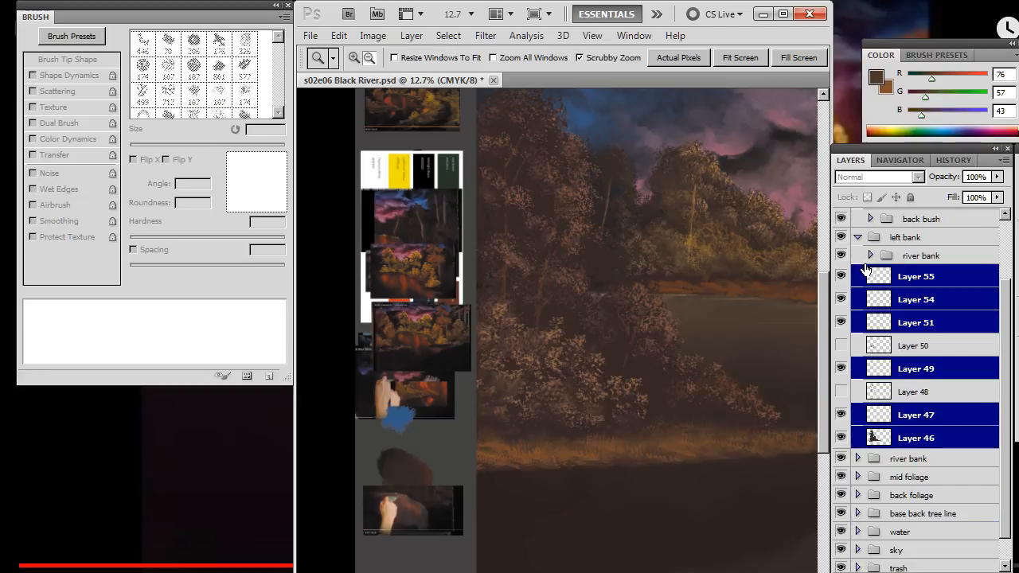
right_click(931, 305)
left_click(989, 350)
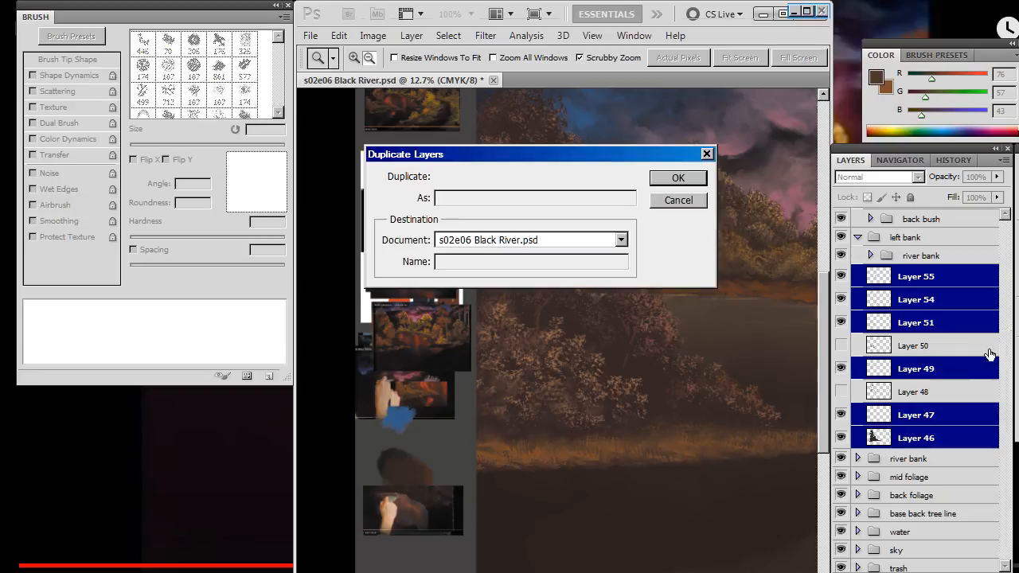
key("Return")
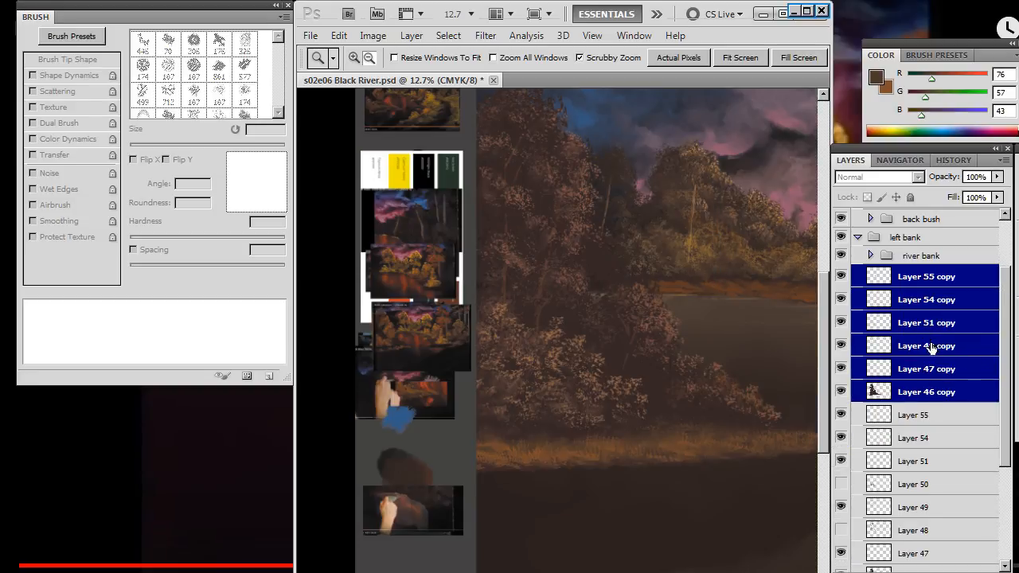
key("ctrl+g")
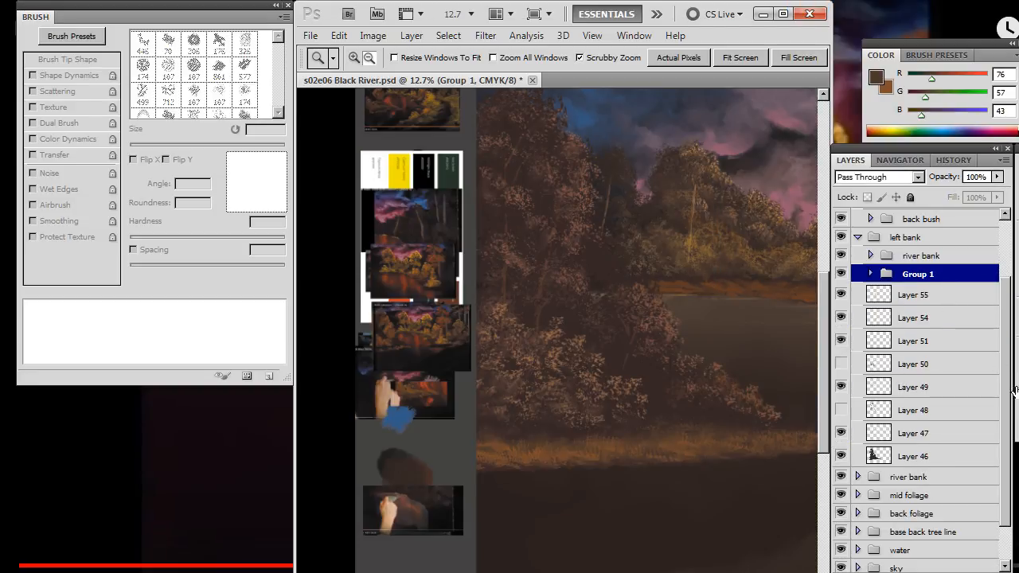
Move the group of duplicated foliage layers into the water group, above Layer 42.
left_click_drag(1010, 375, 1011, 421)
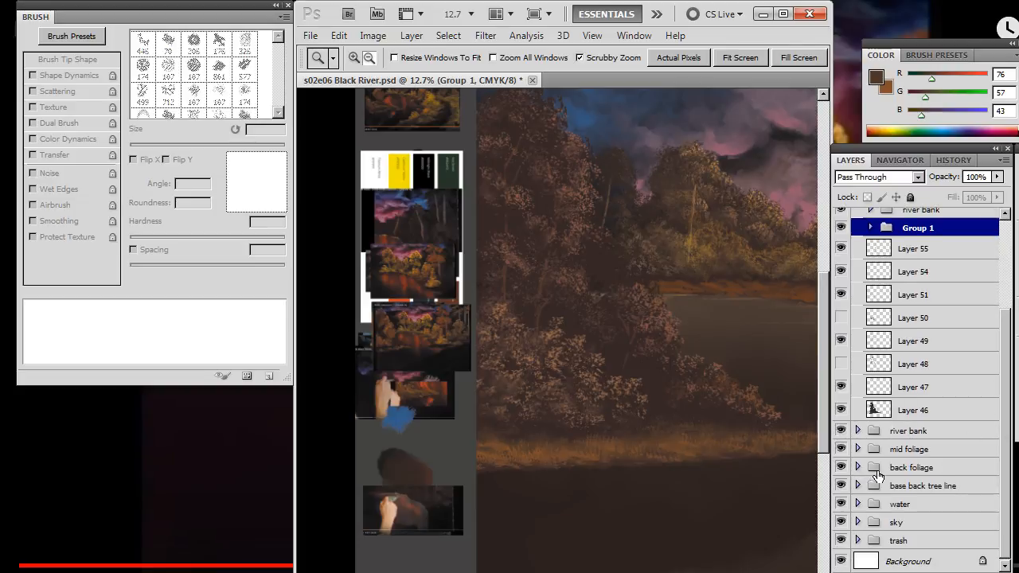
left_click(857, 504)
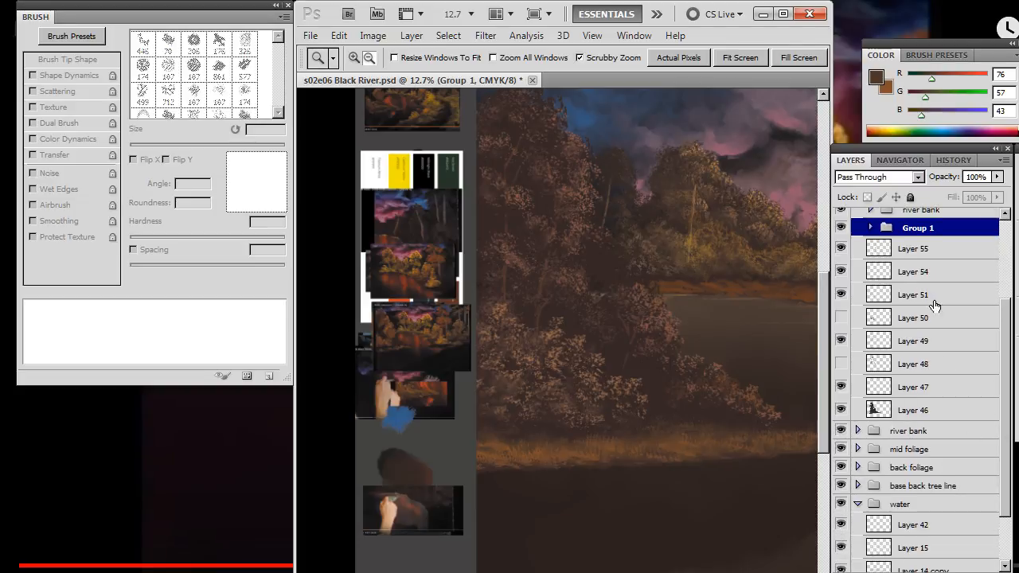
left_click_drag(921, 237, 926, 519)
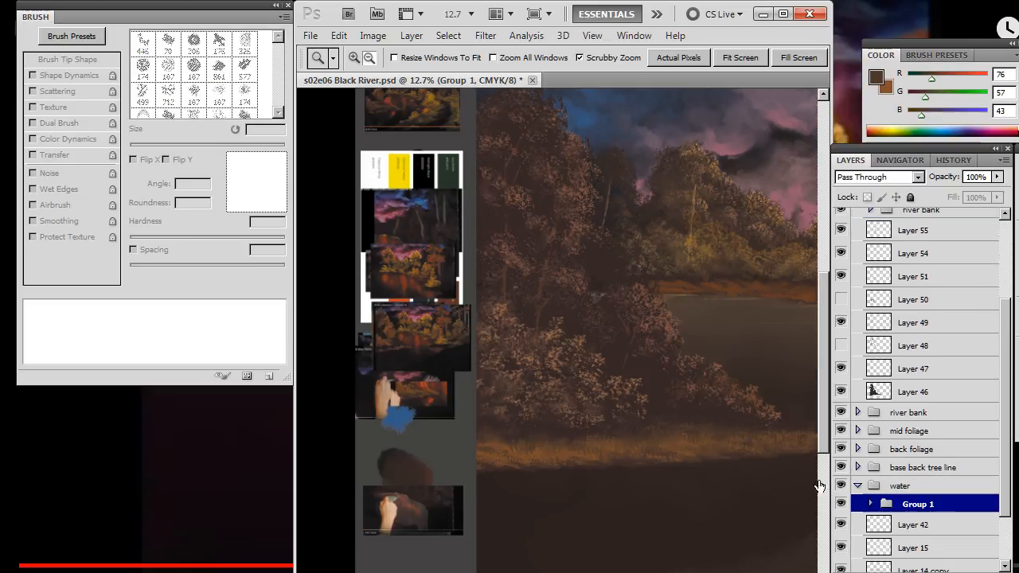
Flip the duplicated foliage group vertically with Free Transform and apply it.
left_click_drag(710, 504, 703, 393)
left_click_drag(746, 426, 677, 405)
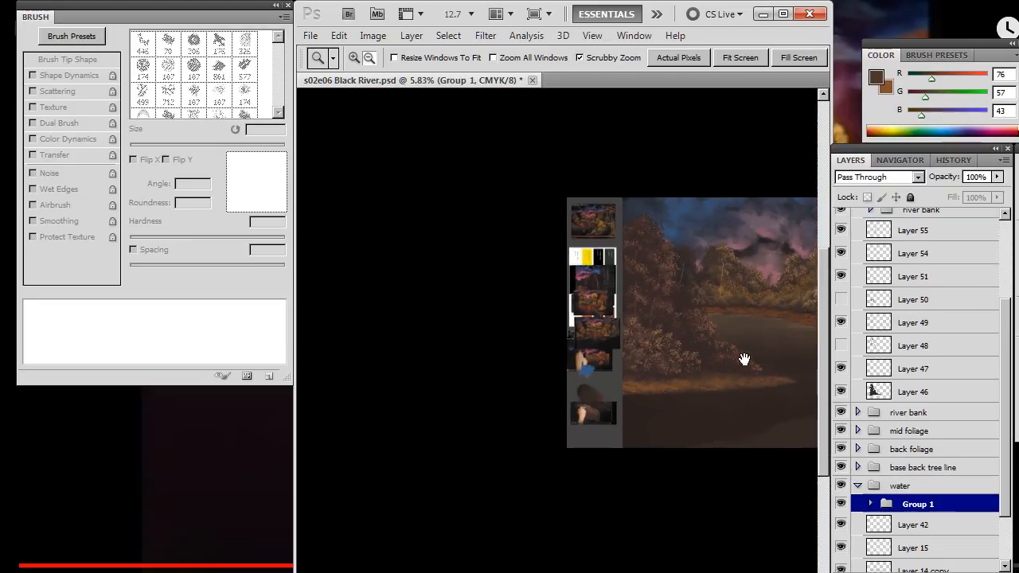
left_click_drag(744, 359, 692, 377)
key("l")
right_click(656, 339)
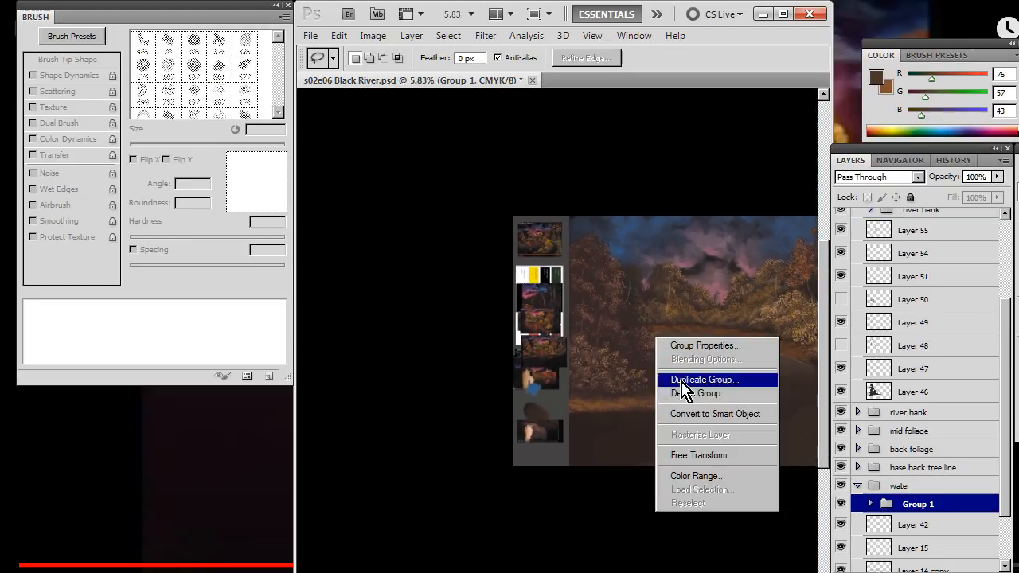
left_click(712, 465)
right_click(651, 351)
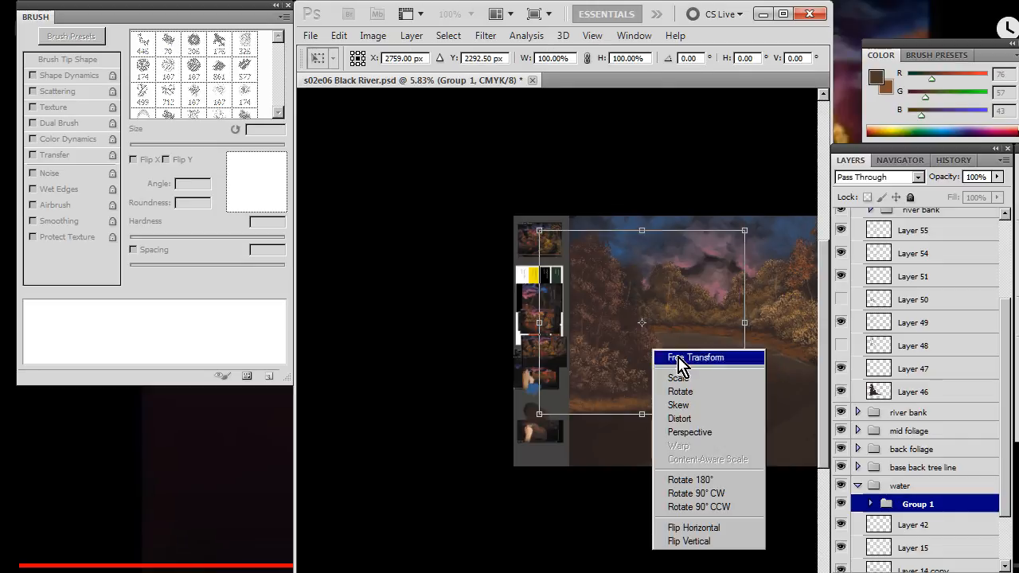
left_click(719, 543)
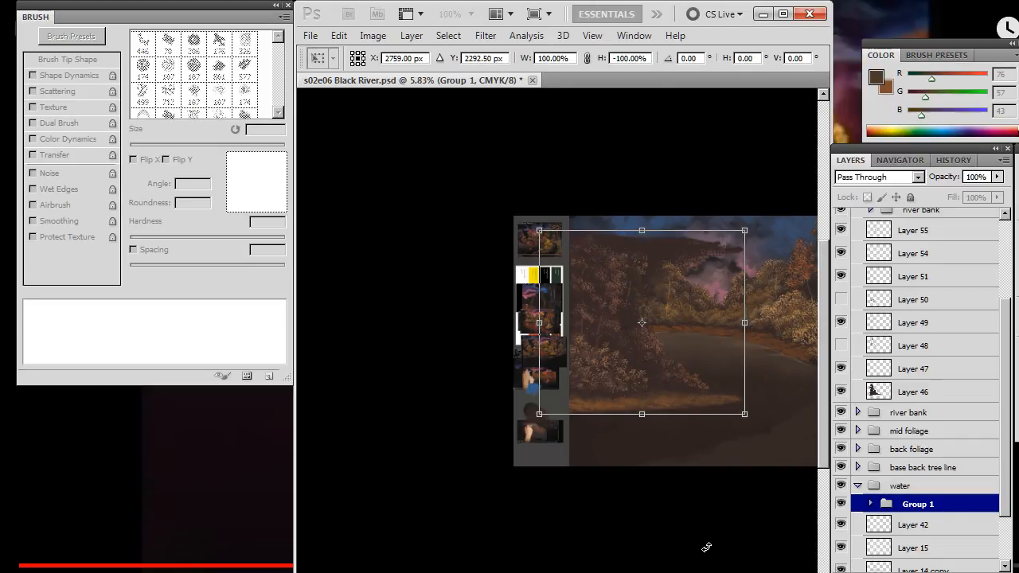
key("Return")
Move the flipped foliage down beneath the left bank's grass as a water reflection, and merge its group into one layer.
key("v")
left_click_drag(698, 374, 695, 441)
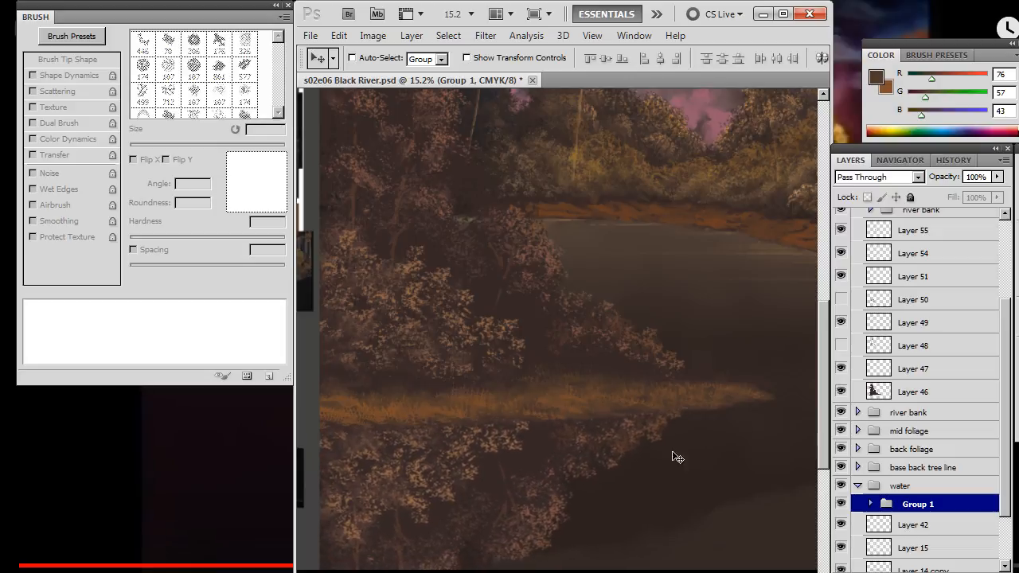
left_click_drag(633, 501, 679, 447)
key("v")
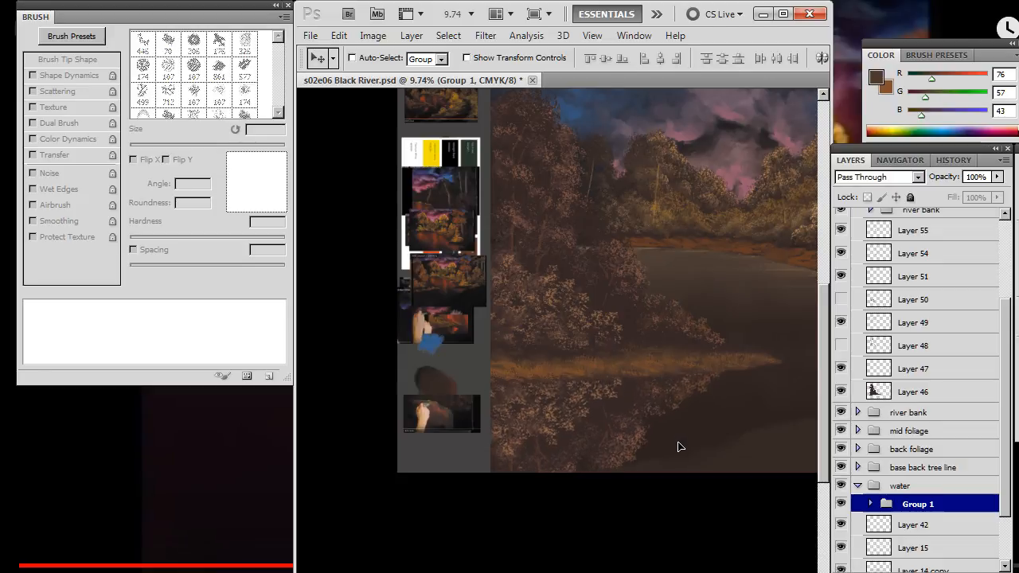
right_click(912, 507)
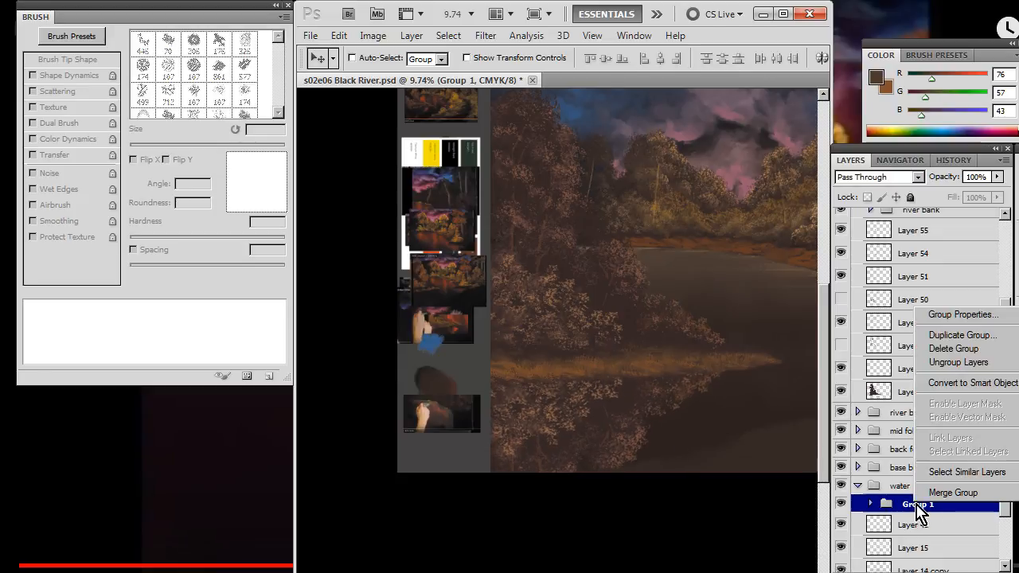
left_click(979, 494)
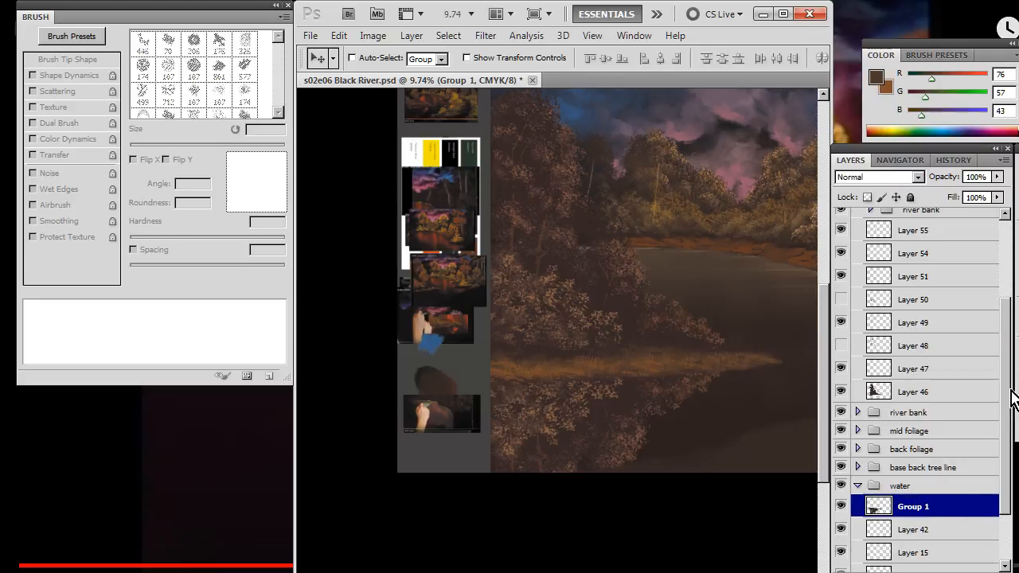
Collapse the left bank group and lower the Group 1 reflection layer's opacity to 62%.
left_click_drag(1008, 392, 952, 322)
left_click(857, 317)
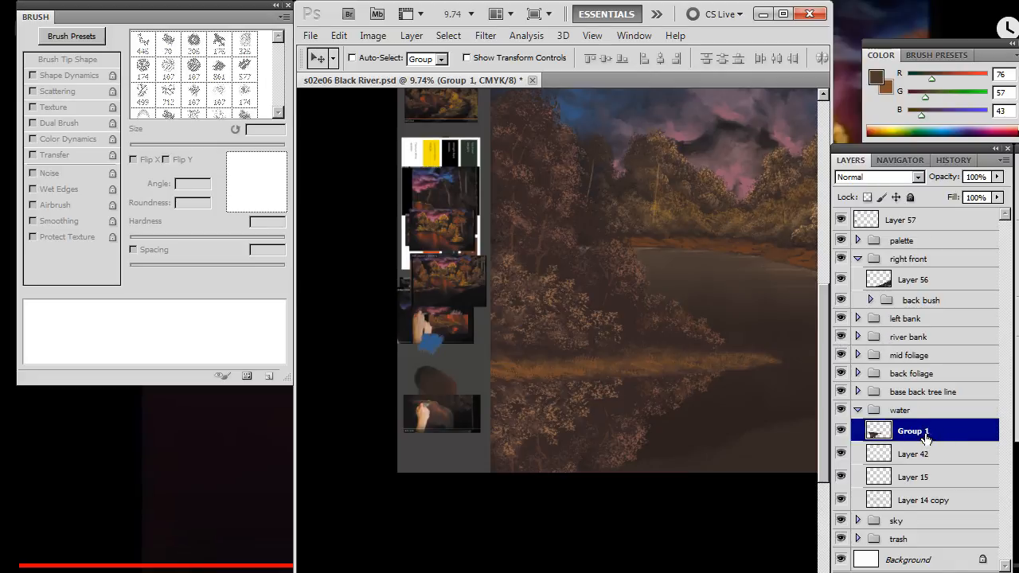
left_click_drag(690, 433, 687, 419)
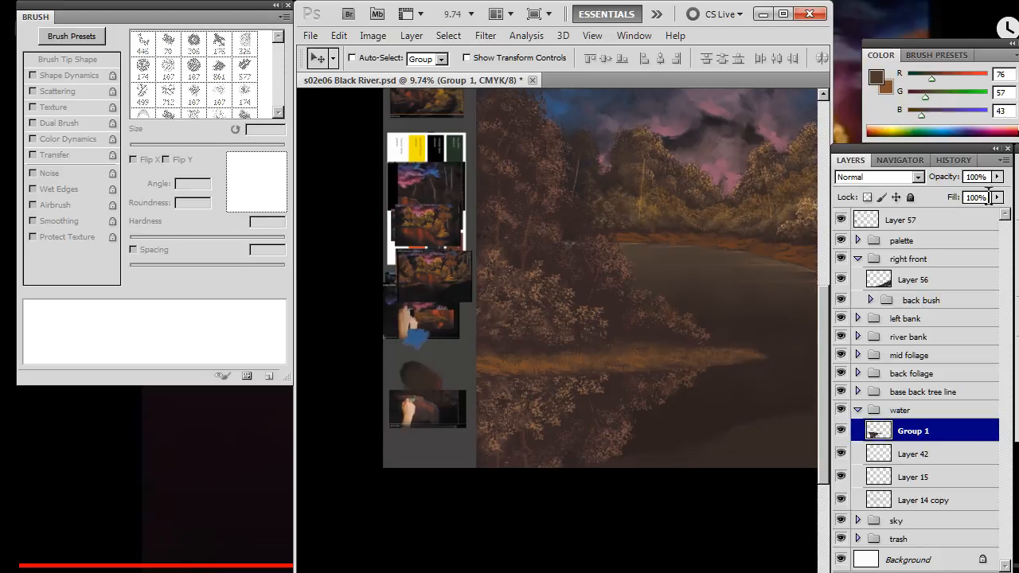
left_click(996, 177)
left_click_drag(995, 192, 968, 193)
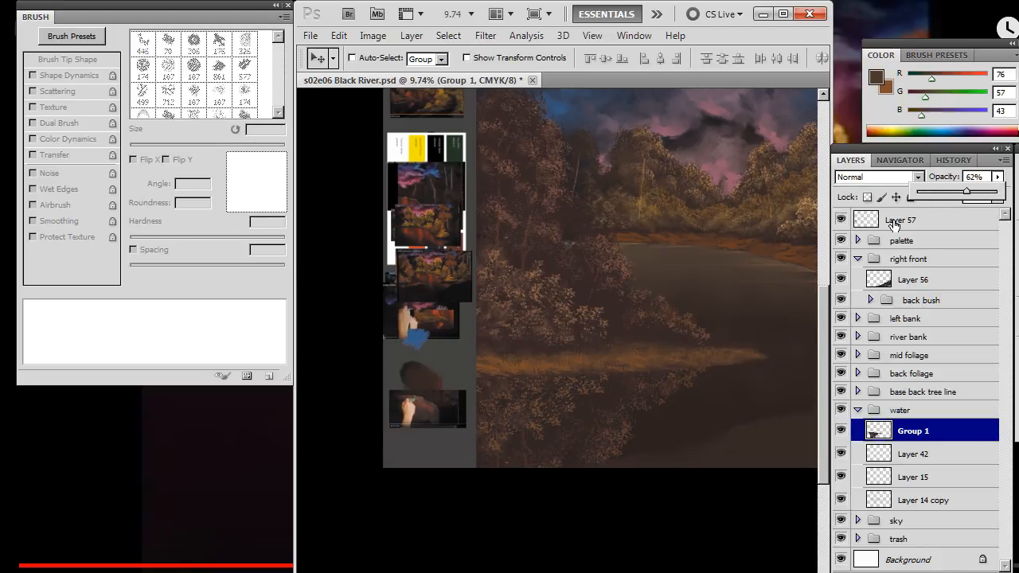
Duplicate the Group 1 reflection layer and hide the original.
right_click(913, 434)
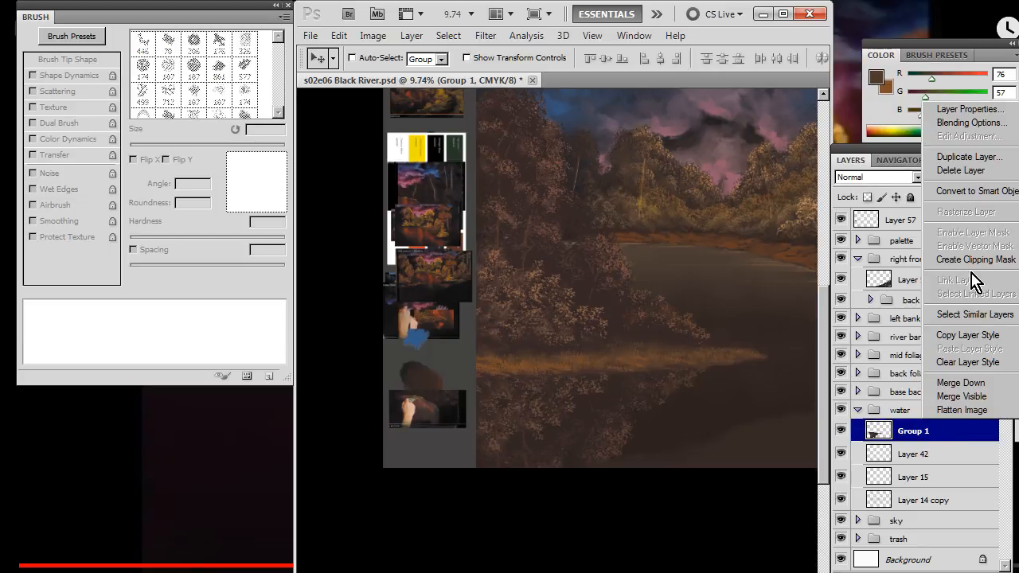
left_click(980, 160)
key("Return")
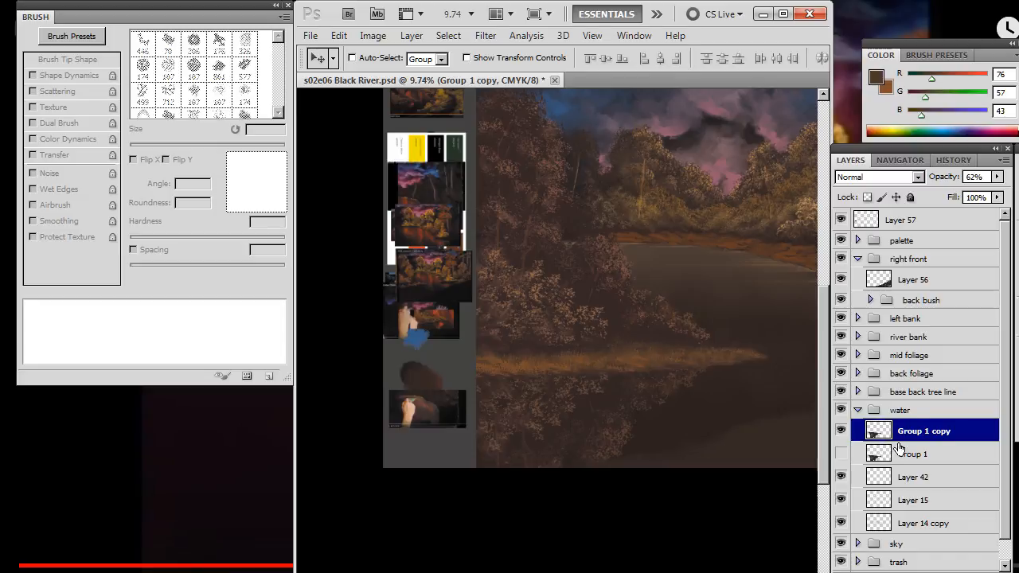
Apply a horizontal Motion Blur to the reflection copy with angle 0° and distance 62 pixels.
left_click(486, 36)
mouse_move(518, 174)
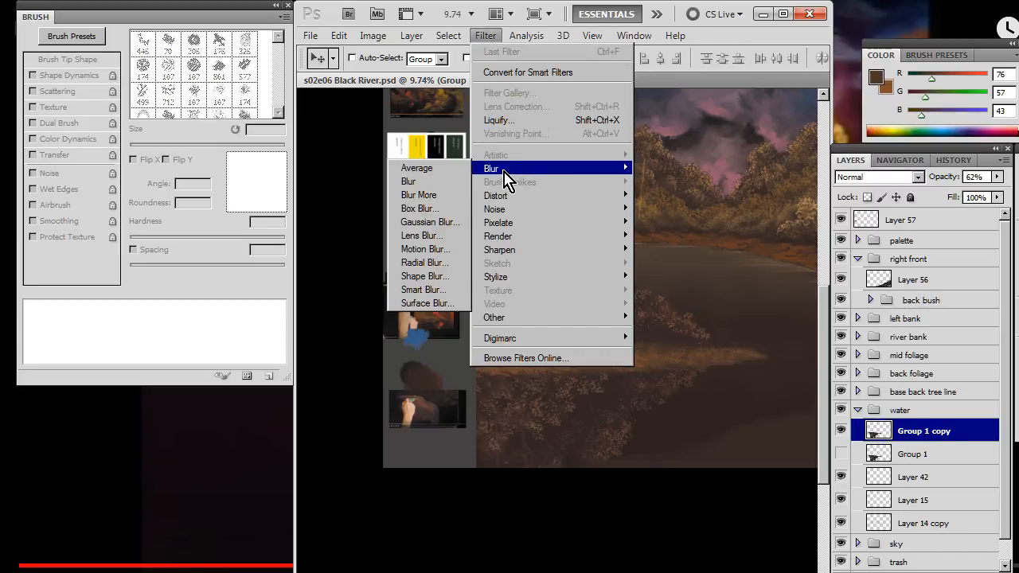
left_click(430, 249)
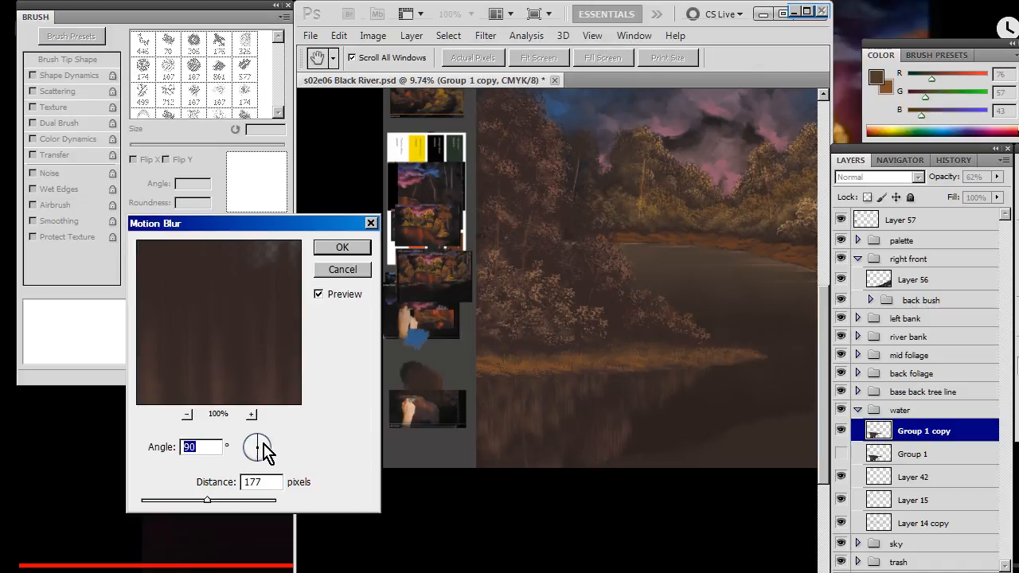
type("0")
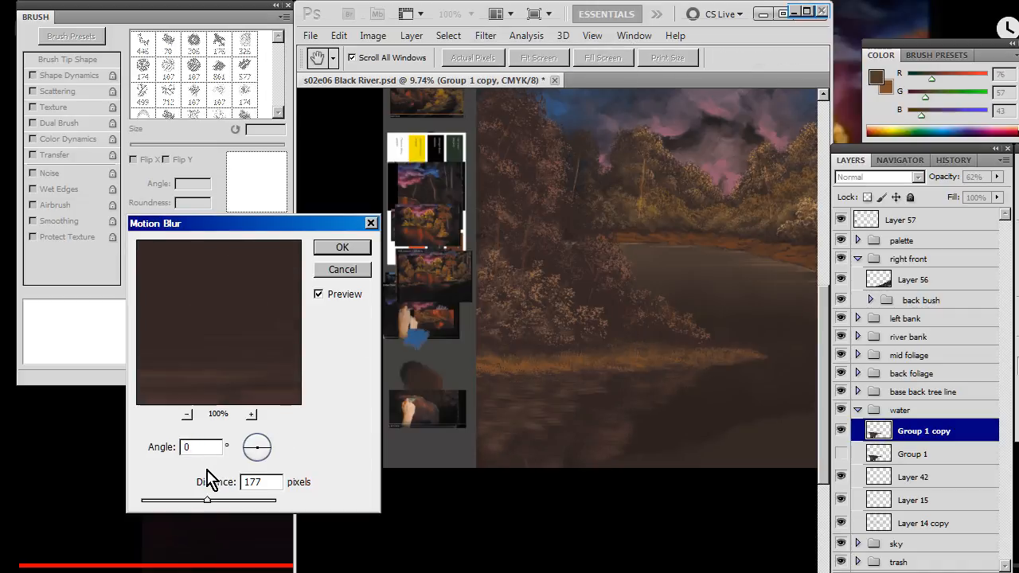
left_click_drag(206, 502, 182, 502)
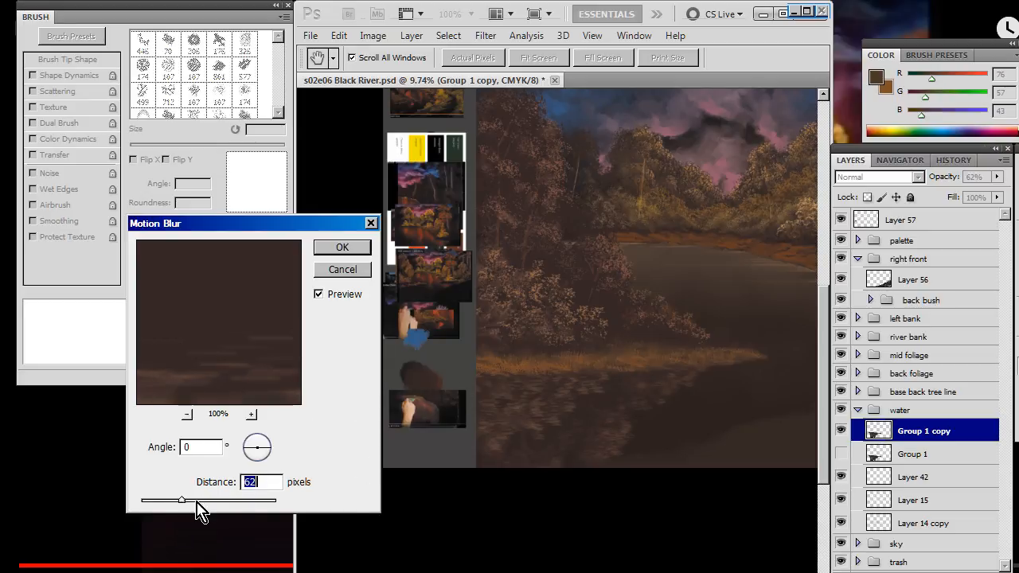
key("Return")
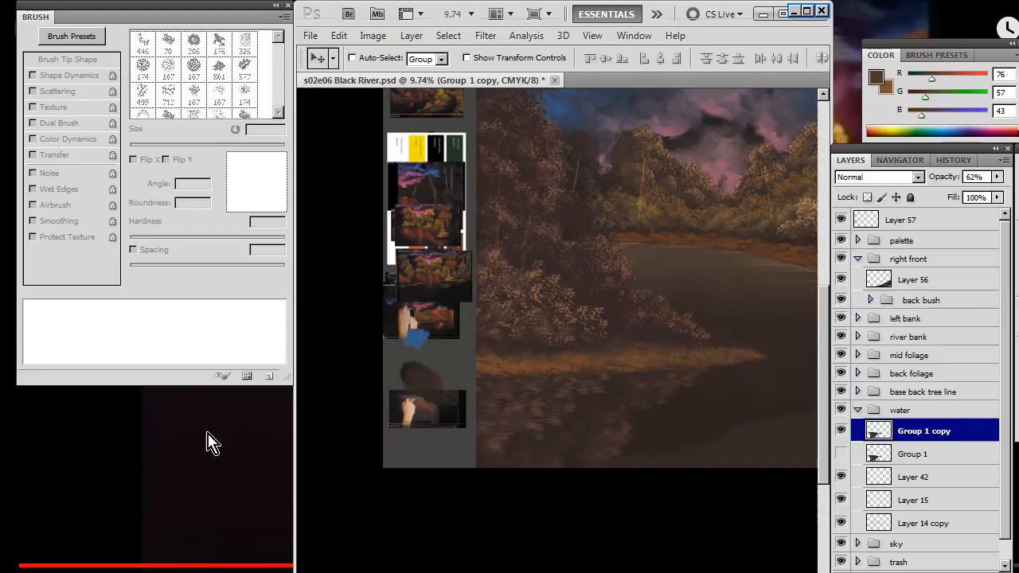
Soften the motion-blurred reflection copy with a Gaussian Blur of moderate radius.
left_click(449, 36)
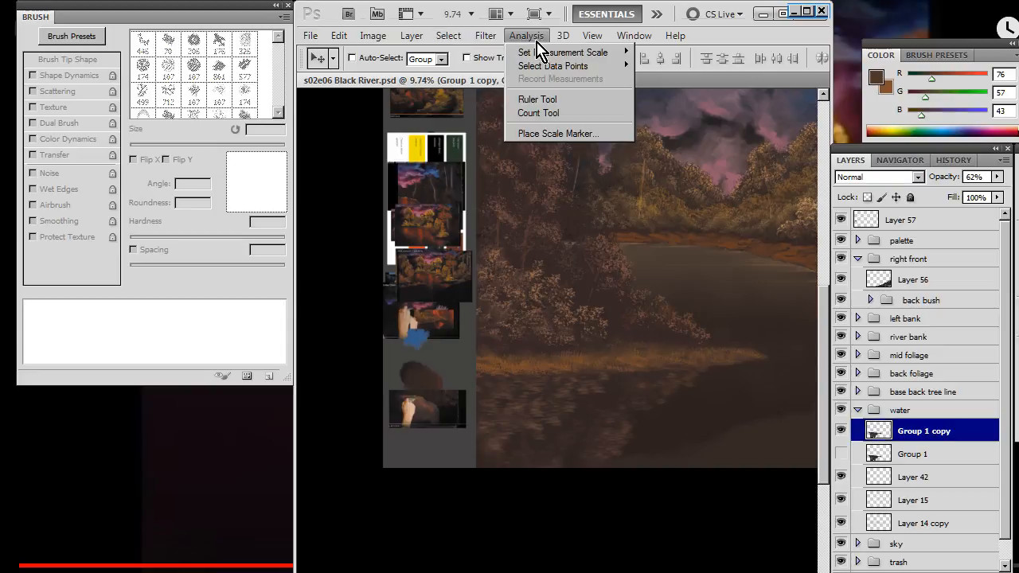
mouse_move(489, 39)
mouse_move(503, 170)
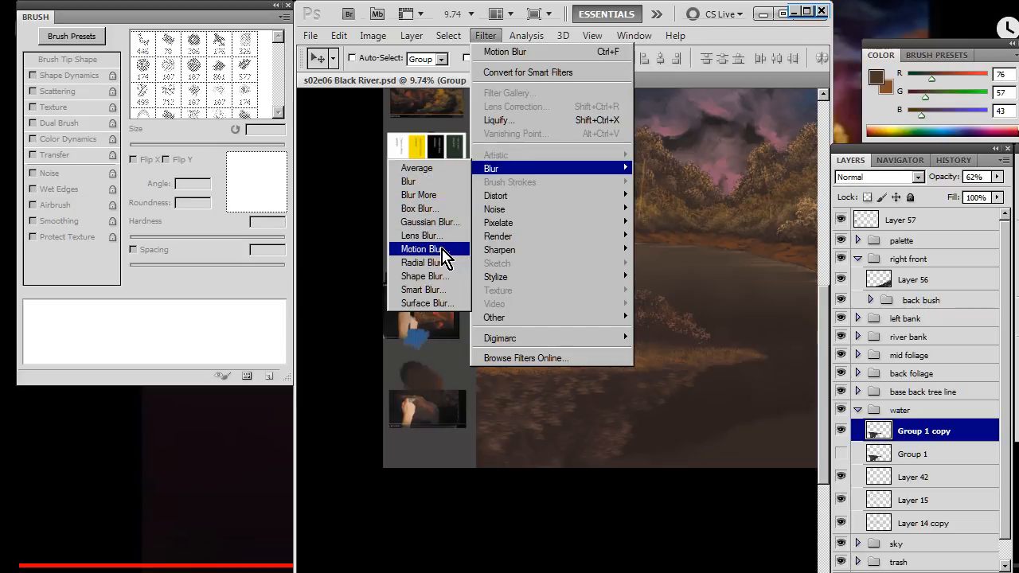
left_click(427, 223)
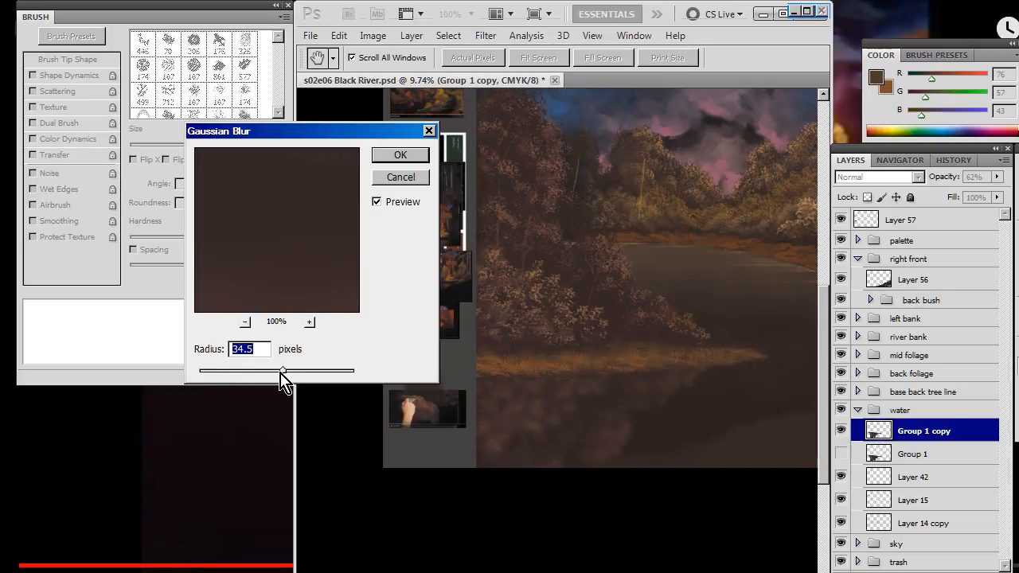
left_click_drag(282, 372, 268, 375)
key("Return")
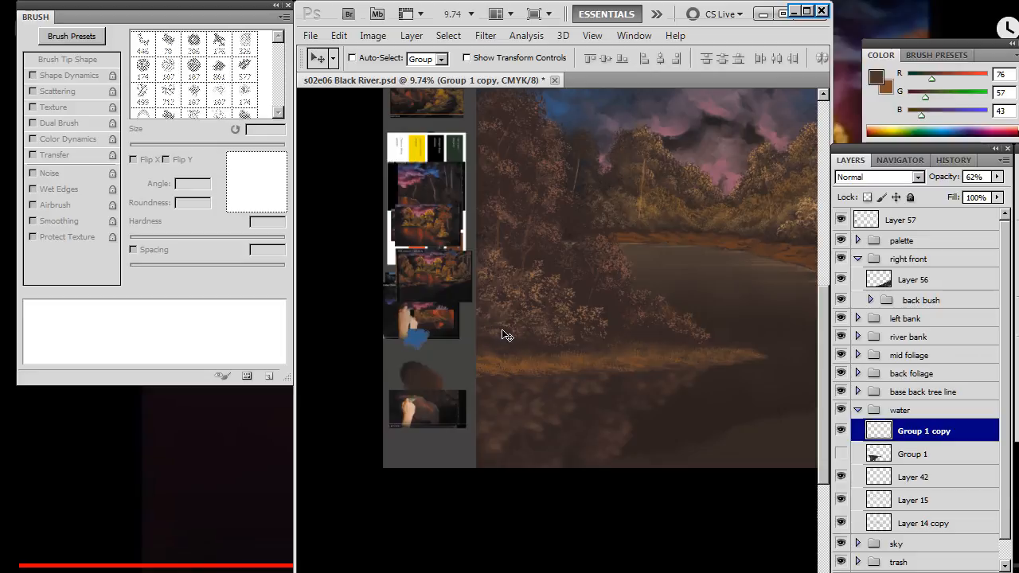
Duplicate the blurred Group 1 copy layer and hide the version beneath it.
right_click(925, 440)
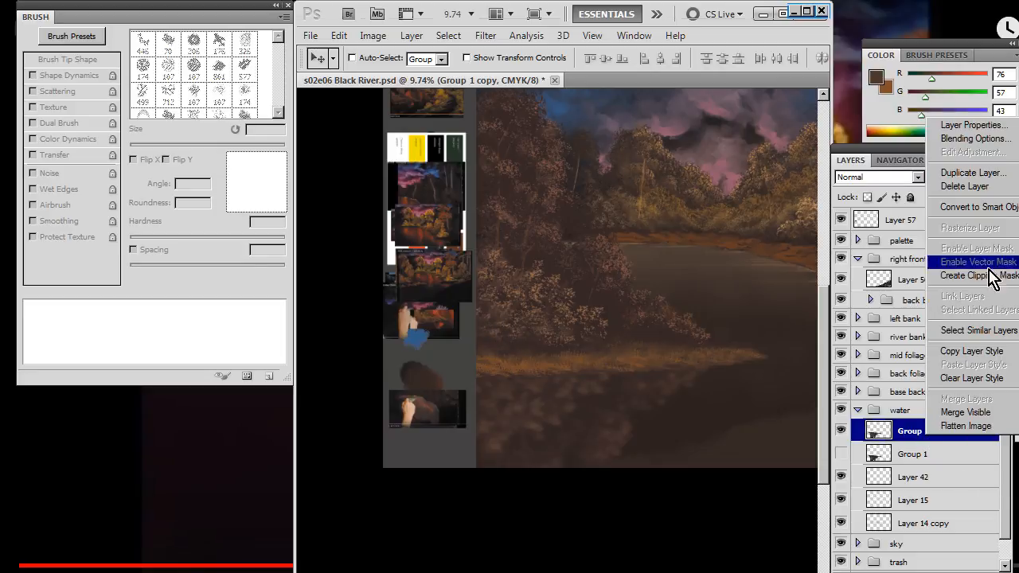
left_click(991, 171)
key("Return")
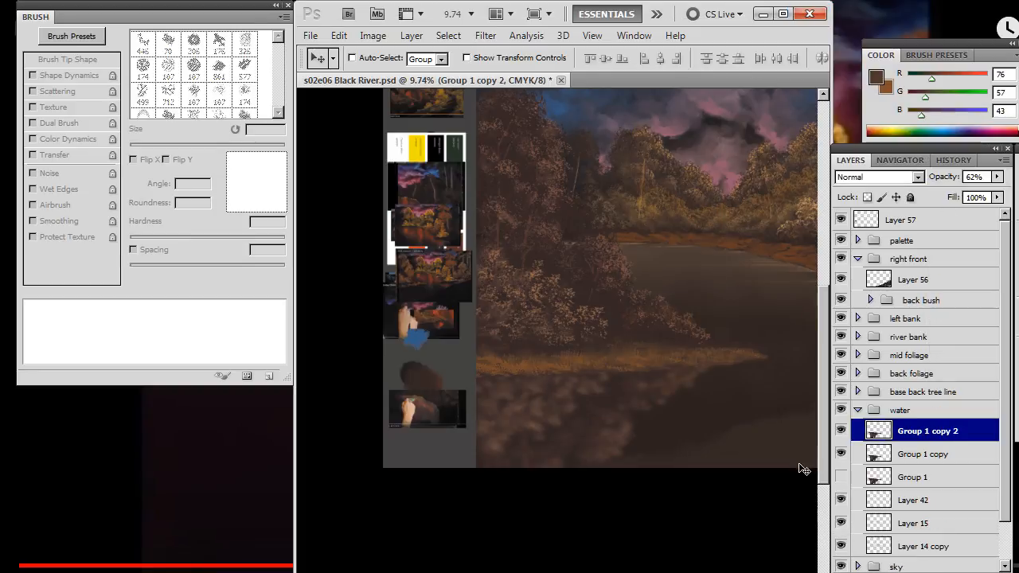
left_click(840, 455)
left_click_drag(587, 444, 581, 358)
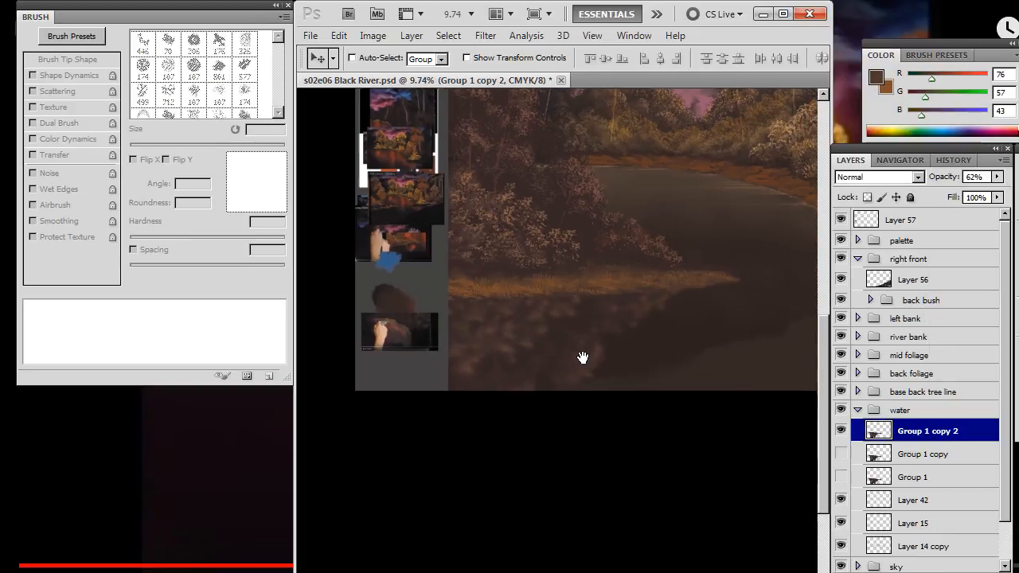
Fade the lower part of the new reflection copy using a soft round 900 px Eraser without spacing, at 10% and 50% opacity.
key("e")
right_click(541, 369)
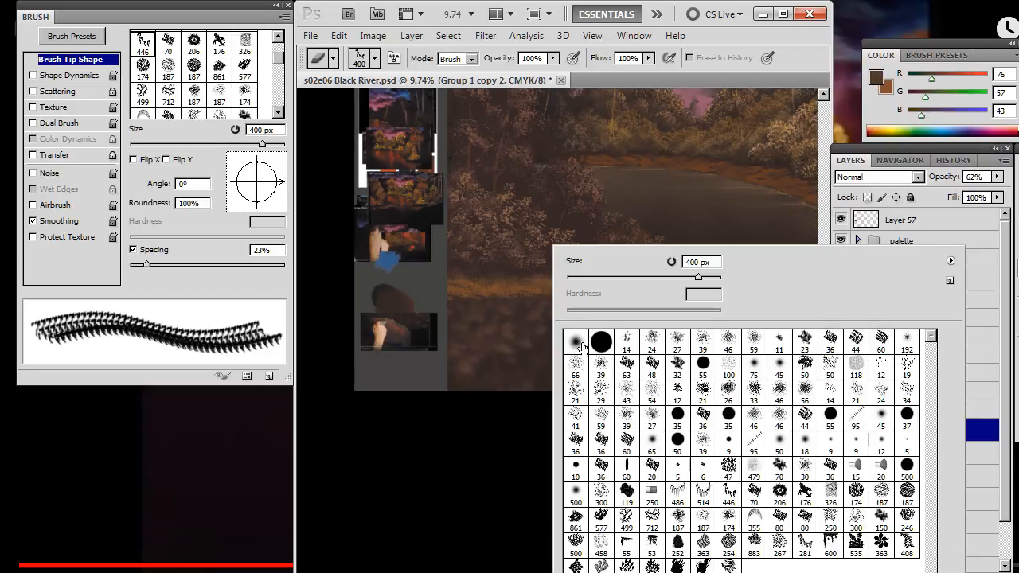
left_click(581, 346)
left_click(391, 514)
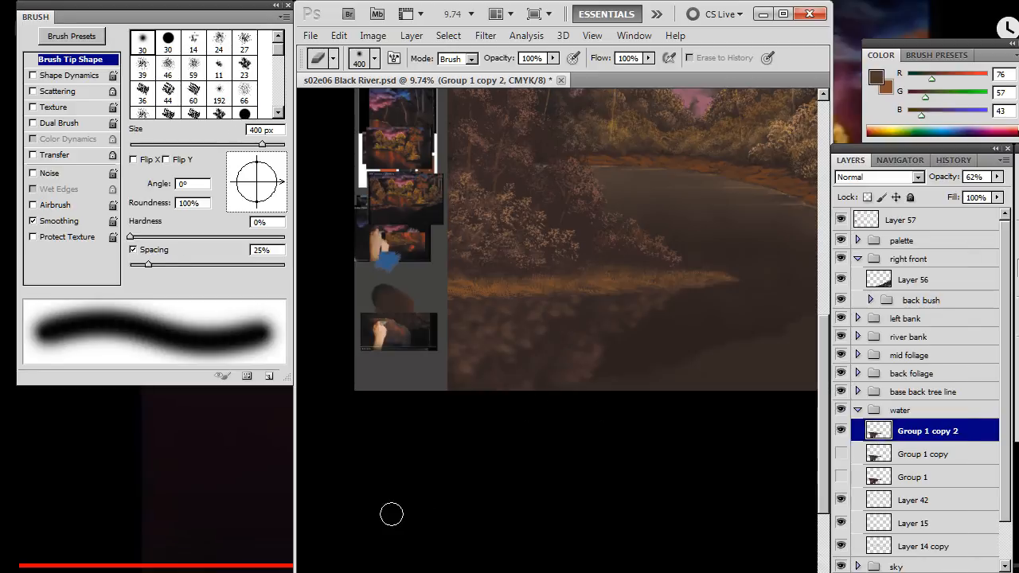
left_click(133, 250)
key("1")
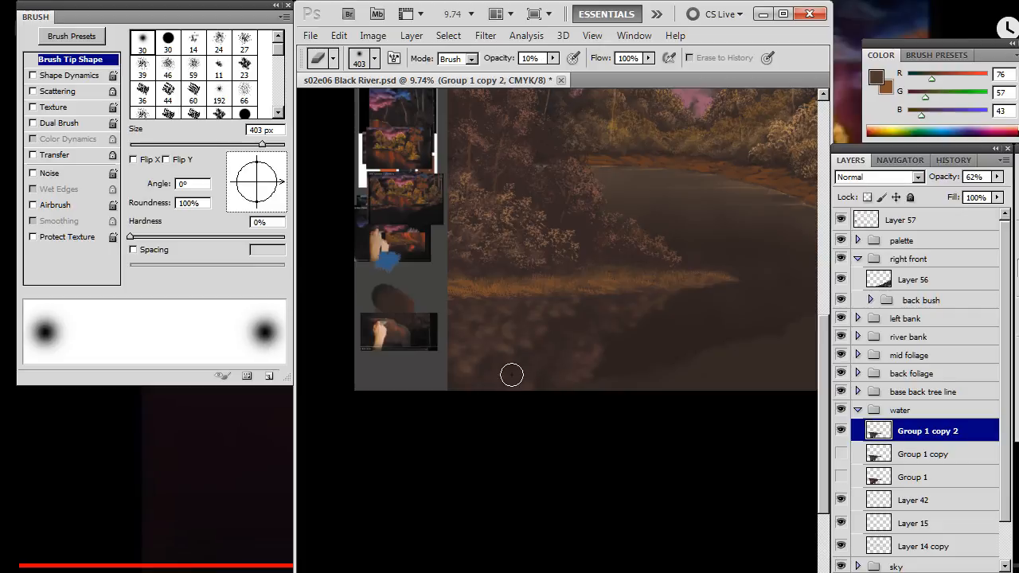
key("bracketright")
key("bracketright")
key("bracketright")
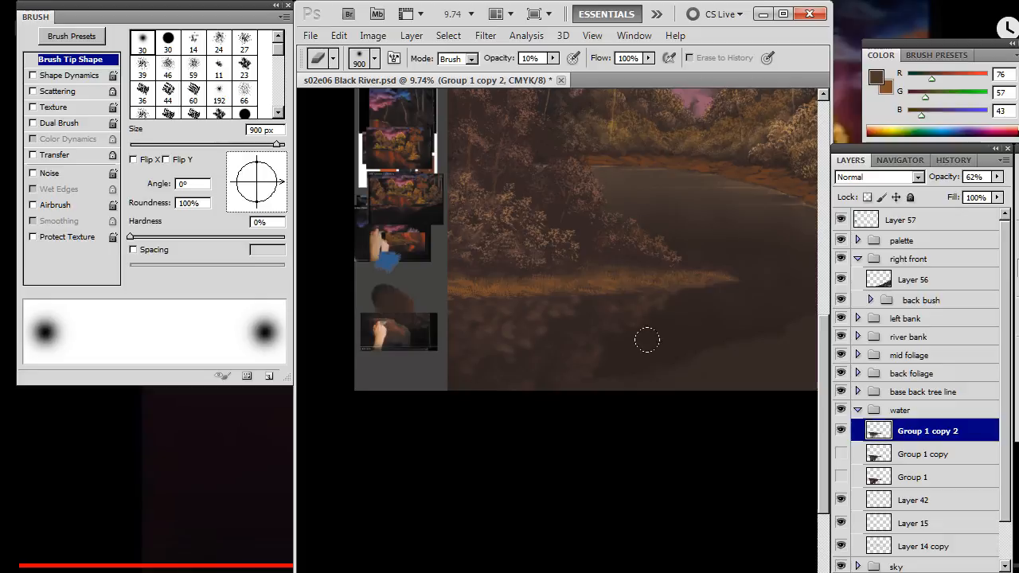
left_click(844, 430)
left_click(843, 431)
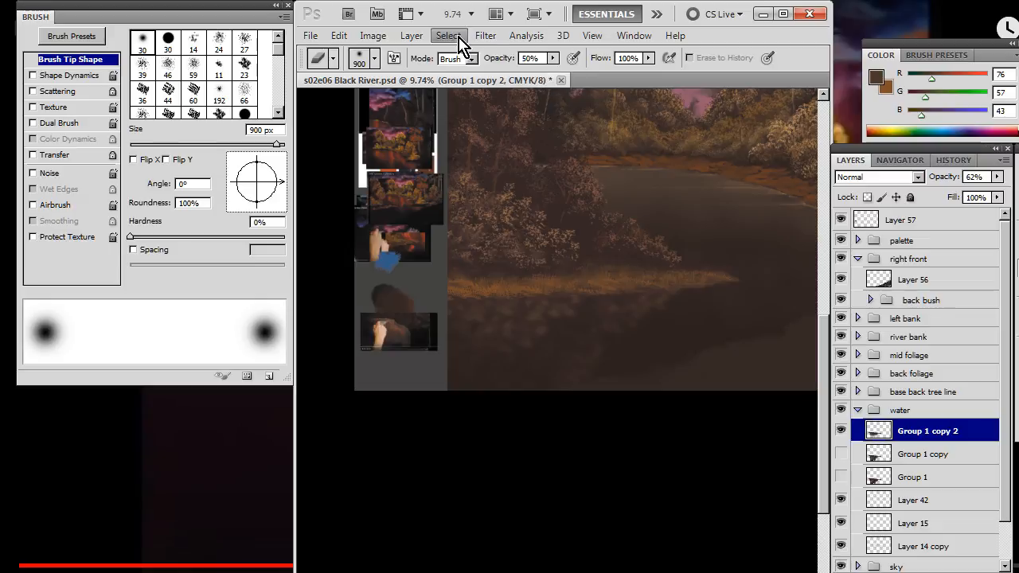
Apply another horizontal Motion Blur at angle 0° to the faded reflection layer, Group 1 copy 2.
left_click(485, 36)
mouse_move(514, 169)
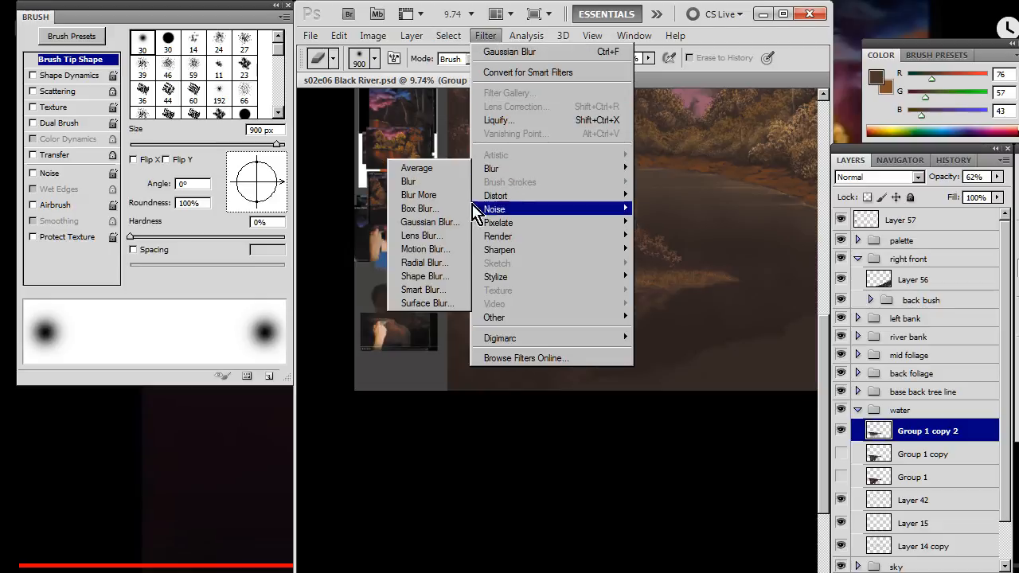
left_click(442, 253)
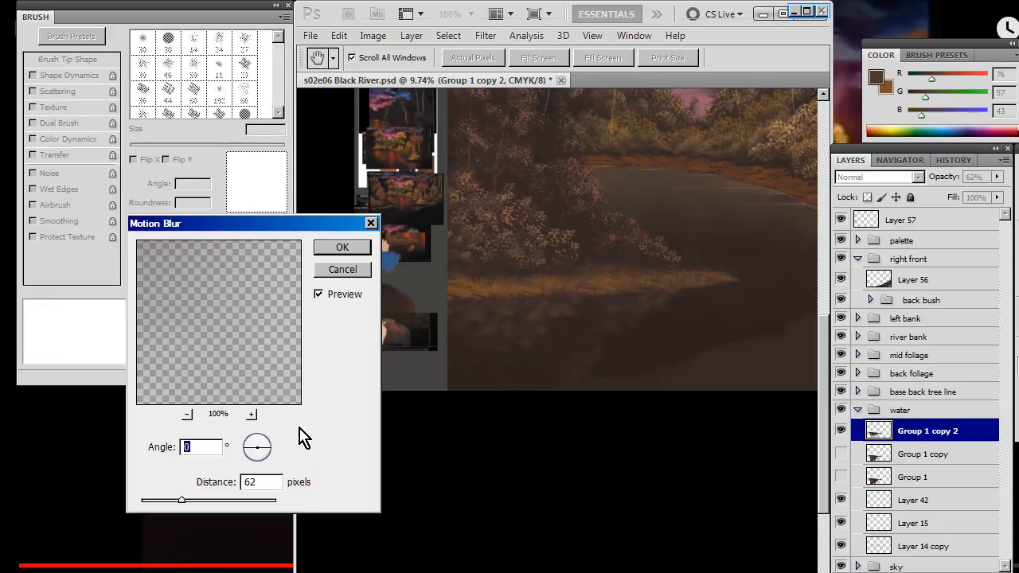
mouse_move(189, 501)
left_mouse_down()
mouse_move(221, 501)
mouse_move(193, 501)
left_mouse_up()
key("Return")
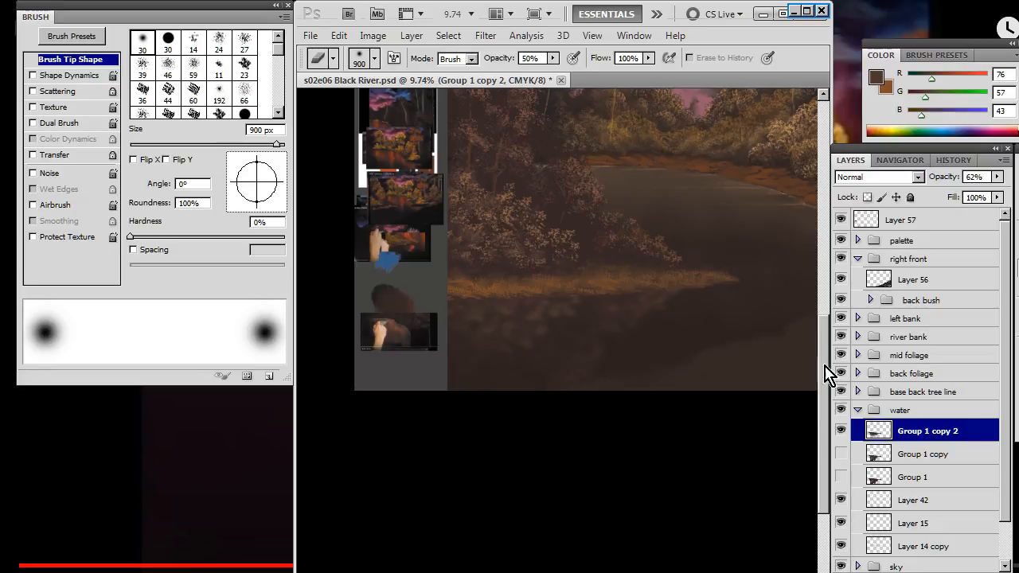
Collapse the water group and bring the whole painting into view.
left_click(858, 411)
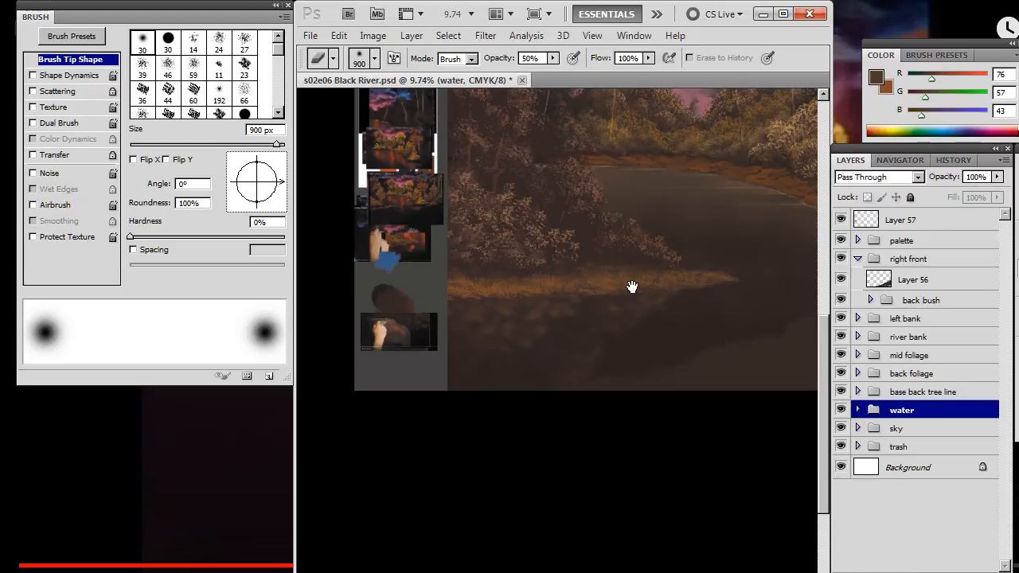
left_click_drag(632, 287, 637, 342)
left_click(657, 333, "alt")
left_click_drag(754, 324, 658, 309)
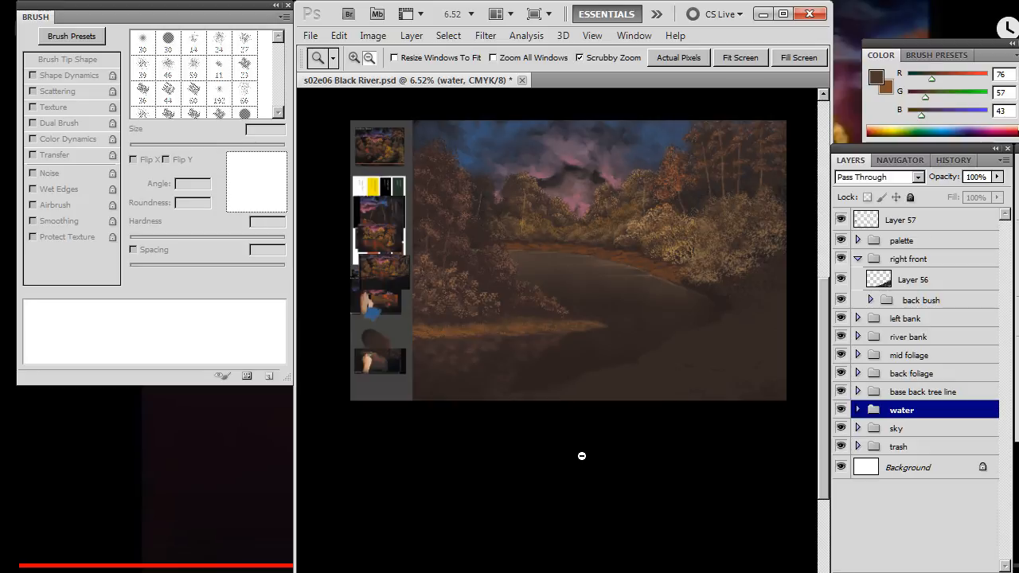
Switch to the Bob Ross Black River video, skip ahead, and pause on the close view of the painting.
key("alt+Tab")
left_click(563, 402)
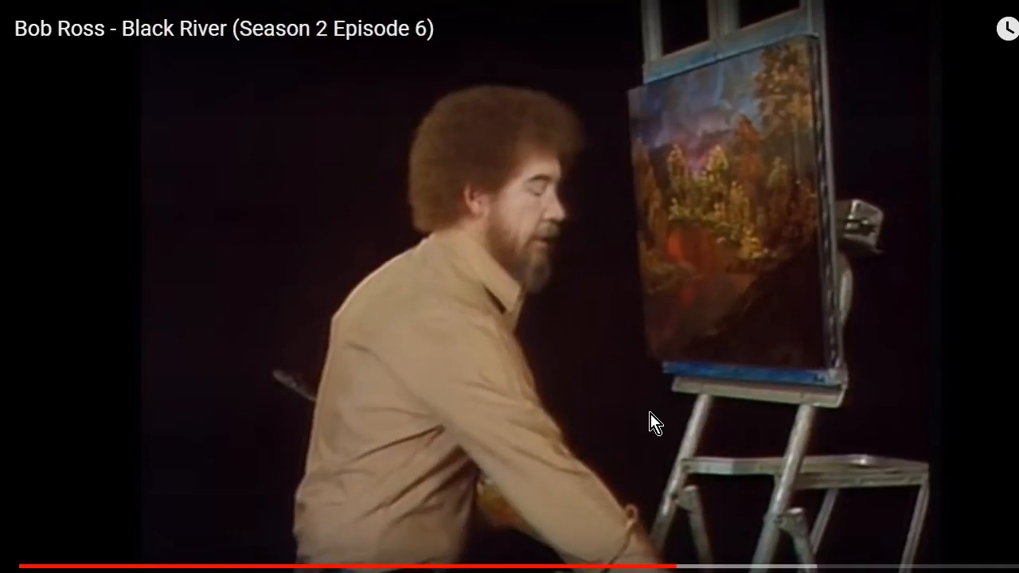
key("space")
key("Right")
key("space")
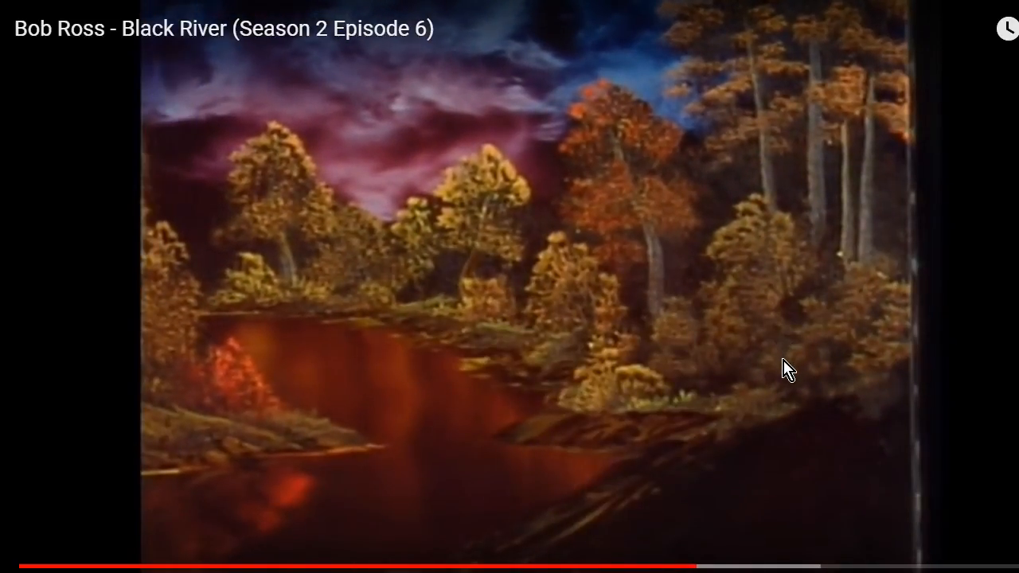
left_click(765, 430)
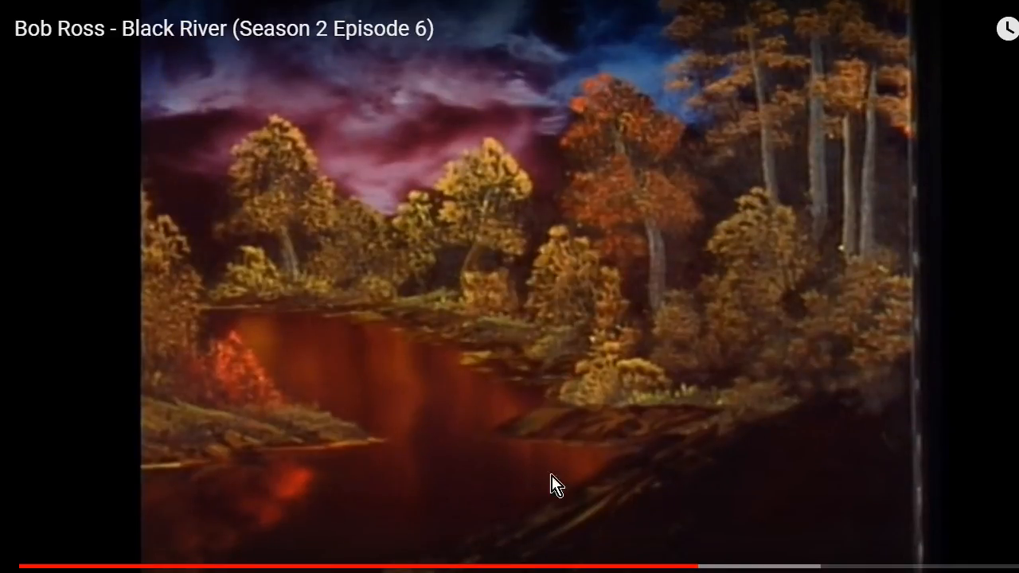
Return to Photoshop, compare the canvas with the paused video frame, and examine the left bank foliage up close.
key("alt+Tab")
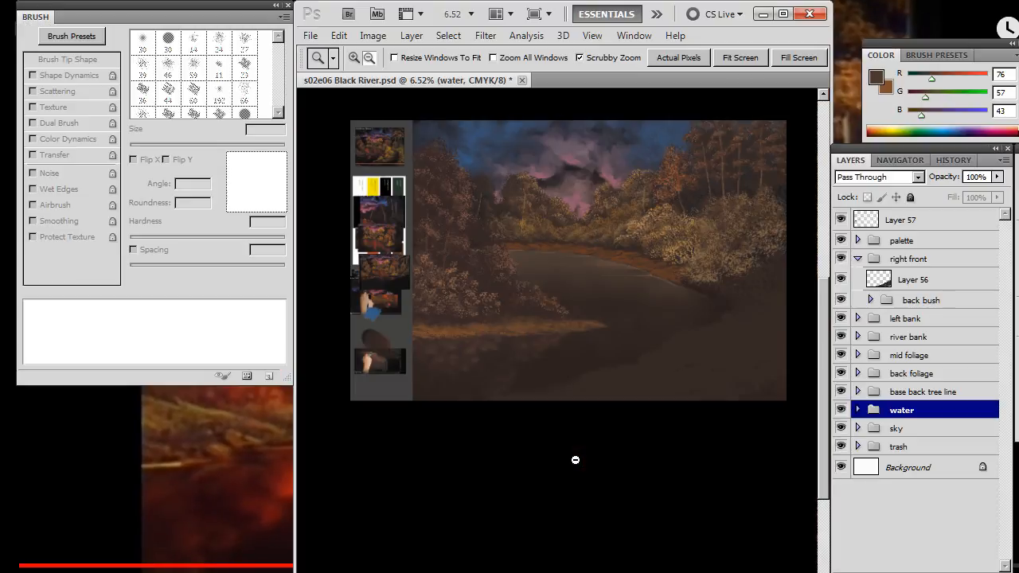
left_click_drag(580, 287, 592, 303)
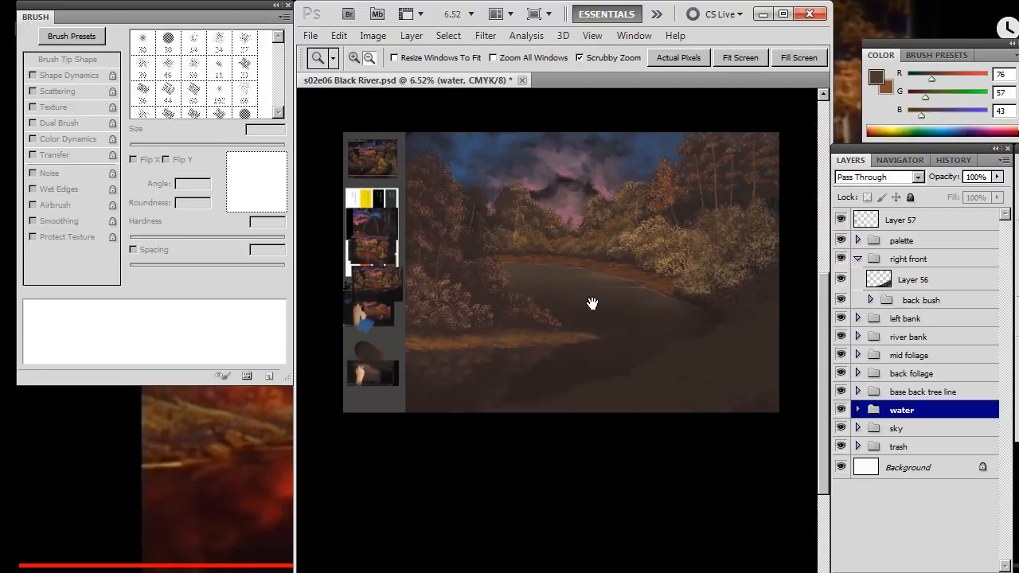
key("alt+Tab")
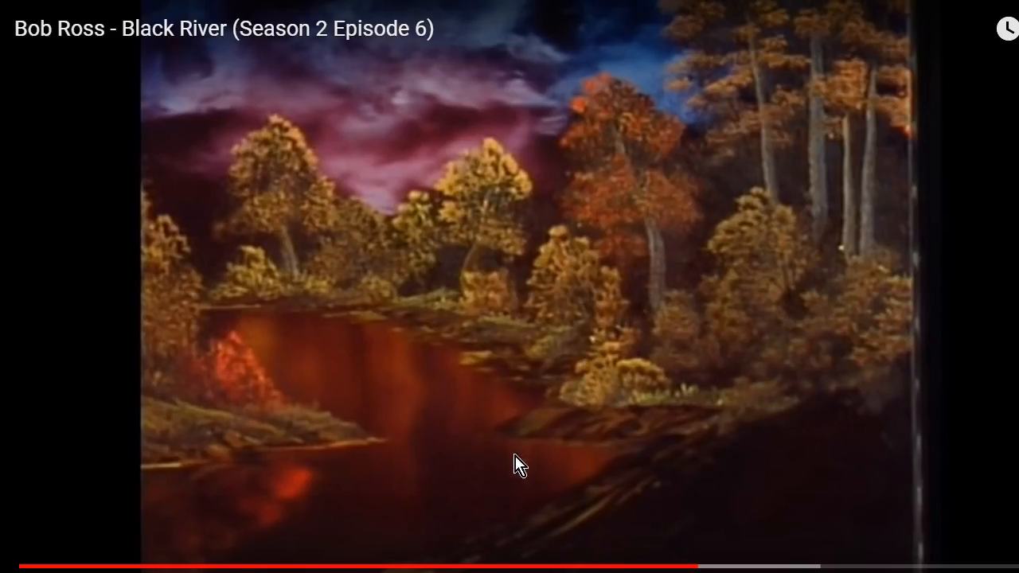
key("alt+Tab")
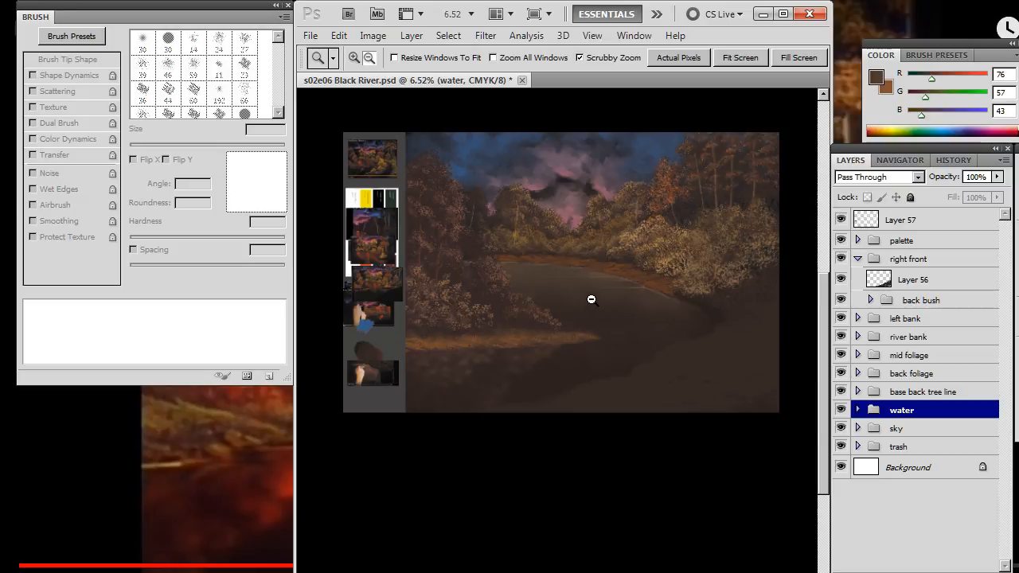
left_click_drag(591, 300, 644, 313)
left_click_drag(470, 271, 776, 480)
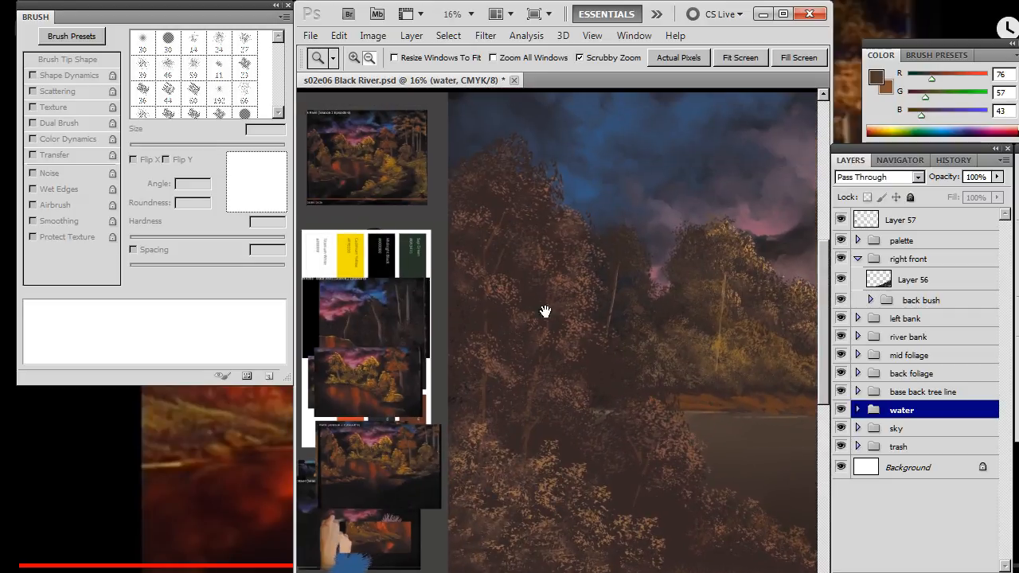
Open the river bank group inside the left bank group and add a new layer above Layer 60.
left_click_drag(546, 311, 699, 319)
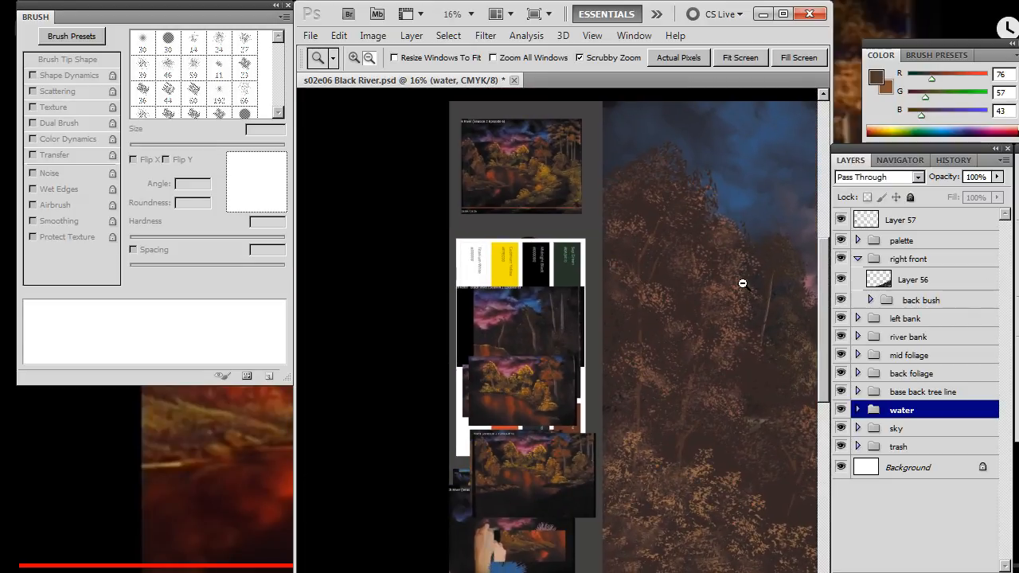
left_click(858, 319)
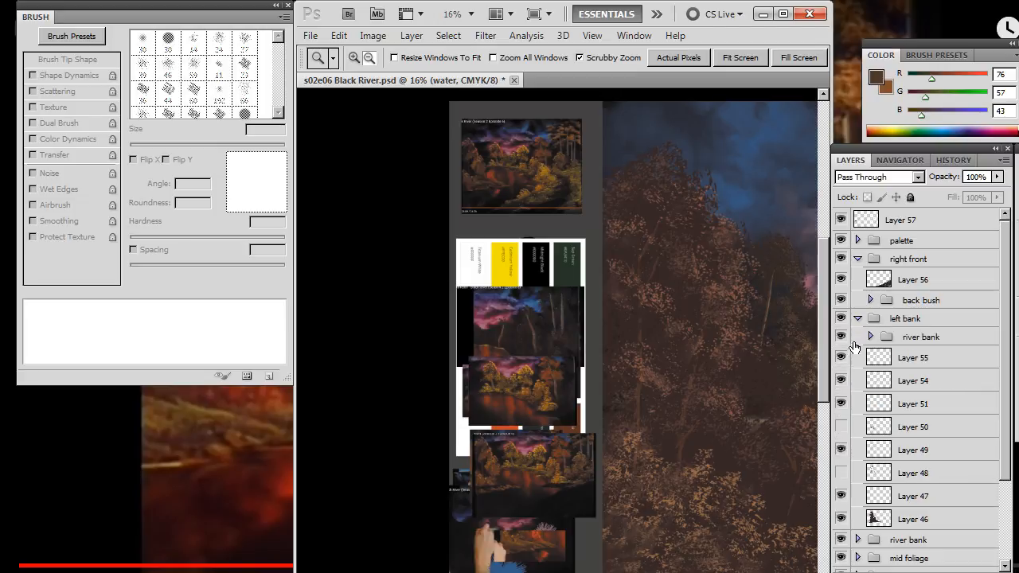
left_click(916, 341)
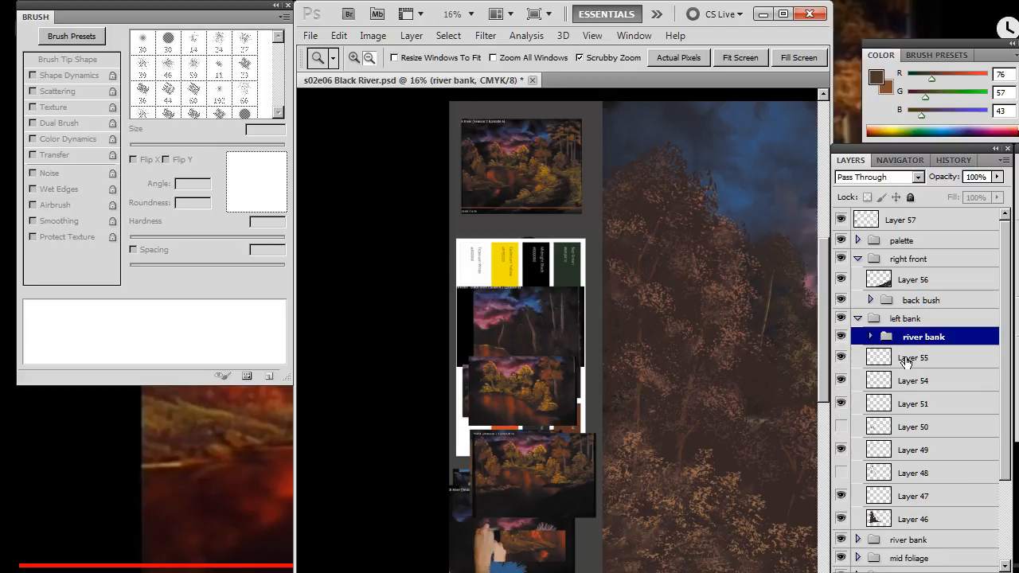
left_click(869, 337)
left_click(926, 360)
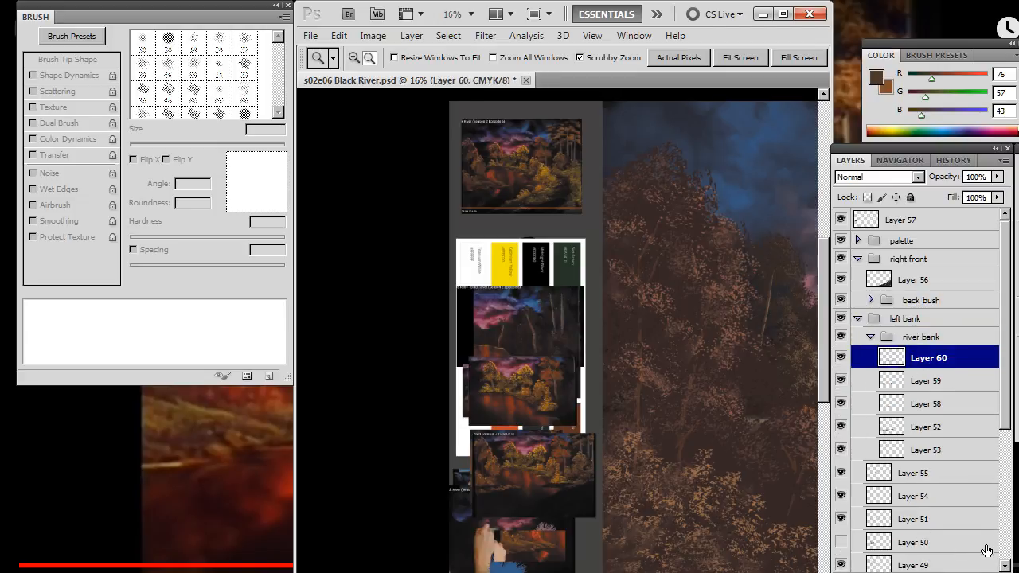
key("ctrl+shift+alt+n")
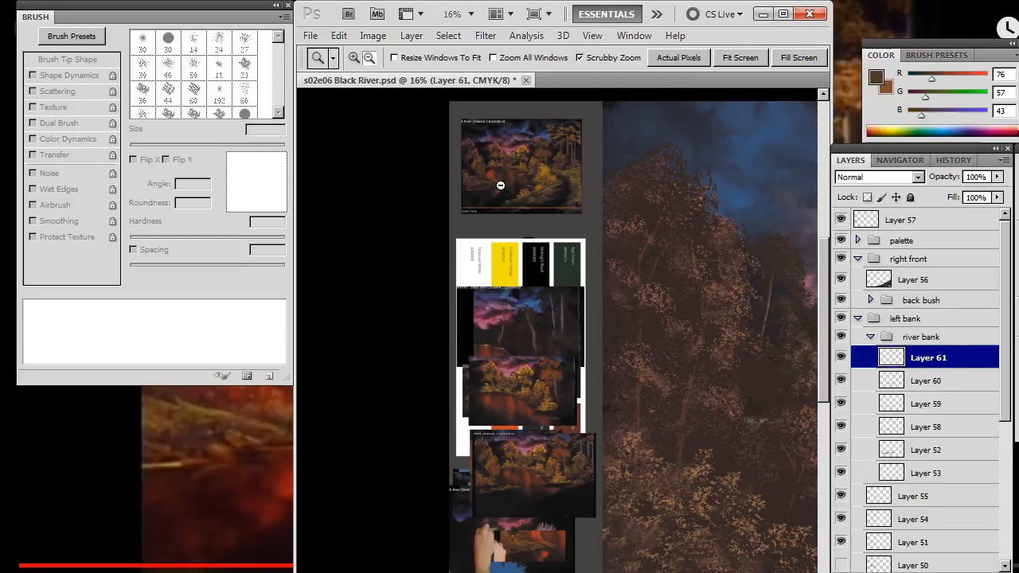
Sample the light tan waterline highlight from the reference painting as the foreground colour and return to the left bank's water edge.
left_click_drag(479, 185, 629, 207)
left_click(543, 287, "alt")
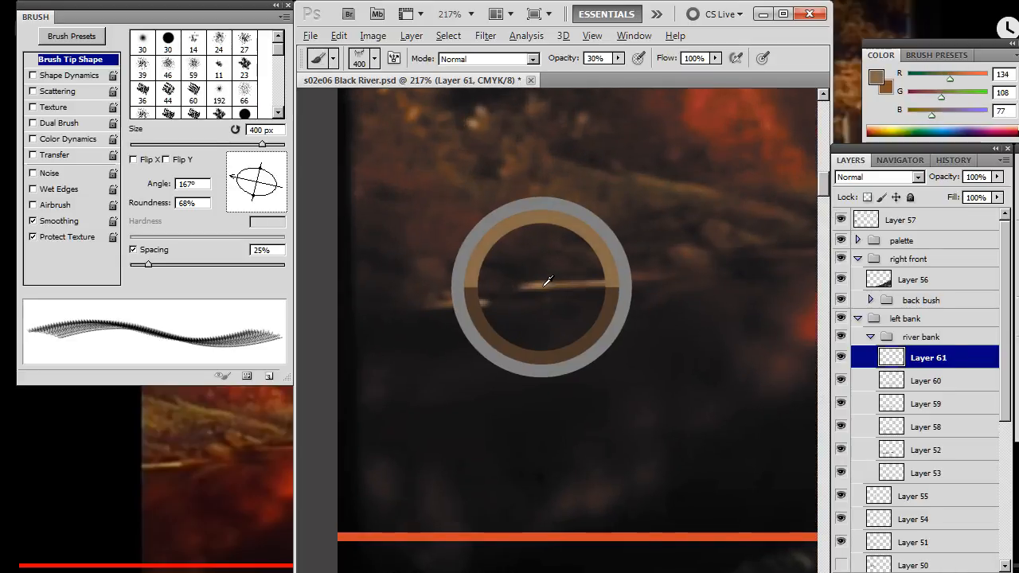
left_click_drag(679, 280, 557, 256)
left_click_drag(739, 330, 473, 210)
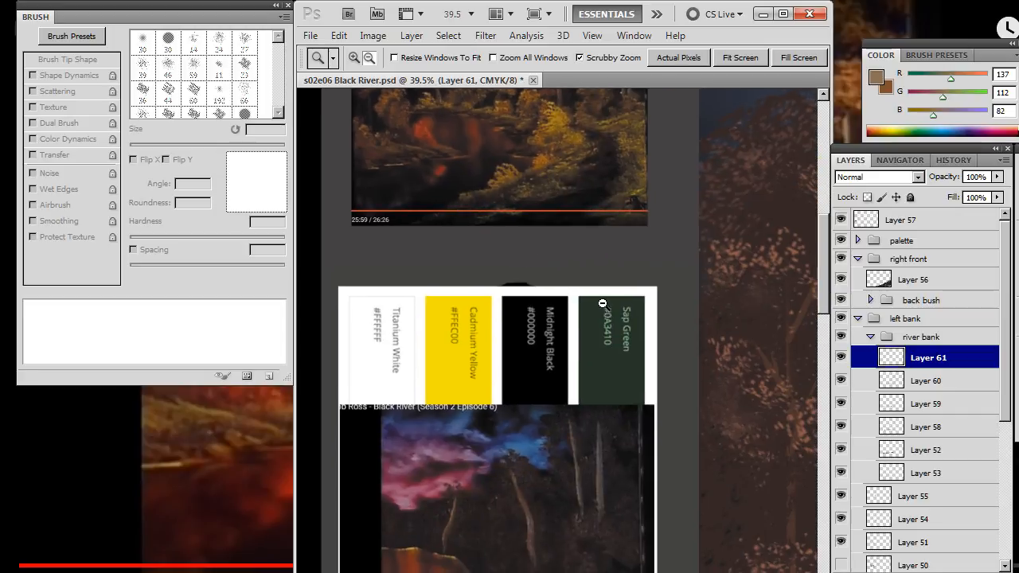
left_click_drag(670, 338, 609, 322)
left_click_drag(719, 351, 453, 143)
left_click_drag(523, 324, 504, 314)
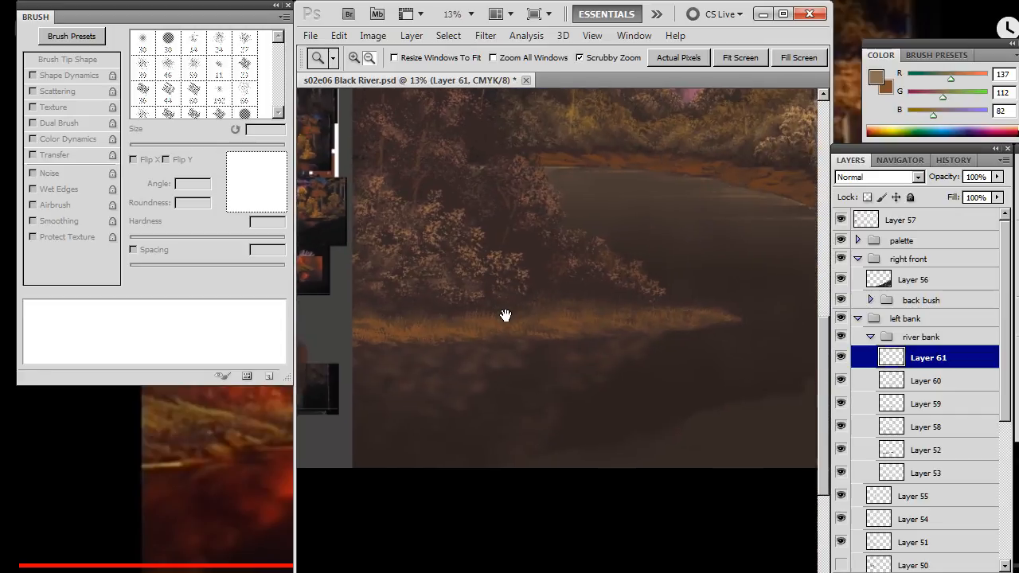
Set the brush to a hard round tip at 11 px, 100% hardness and 100% opacity.
right_click(575, 356)
left_click(610, 341)
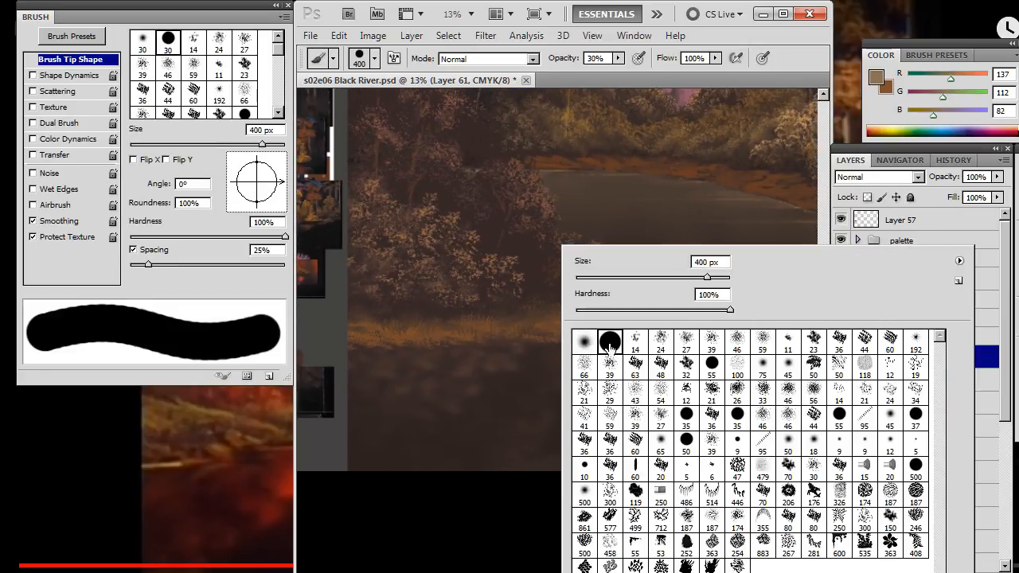
left_click(585, 278)
left_click_drag(585, 282, 583, 281)
left_click(802, 52)
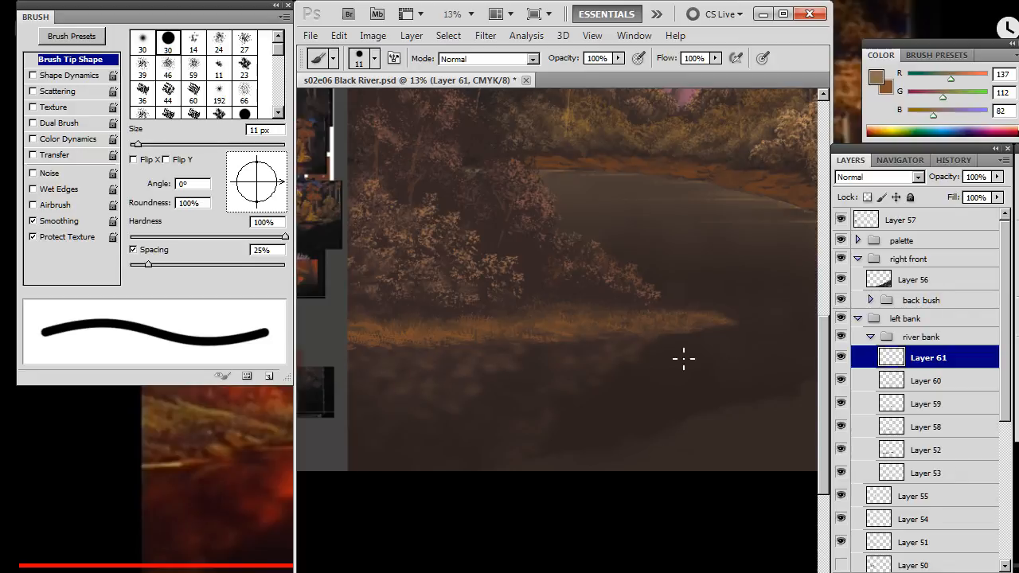
Toggle the visibility of Layer 61 and Layer 60 to check what each contributes to the left bank.
left_click(840, 359)
left_click(842, 358)
left_click(841, 381)
left_click(842, 381)
left_click(842, 358)
left_click(841, 359)
Set the eraser to a hard round tip at 100% opacity and remove the short waterline stroke under the left bank.
key("e")
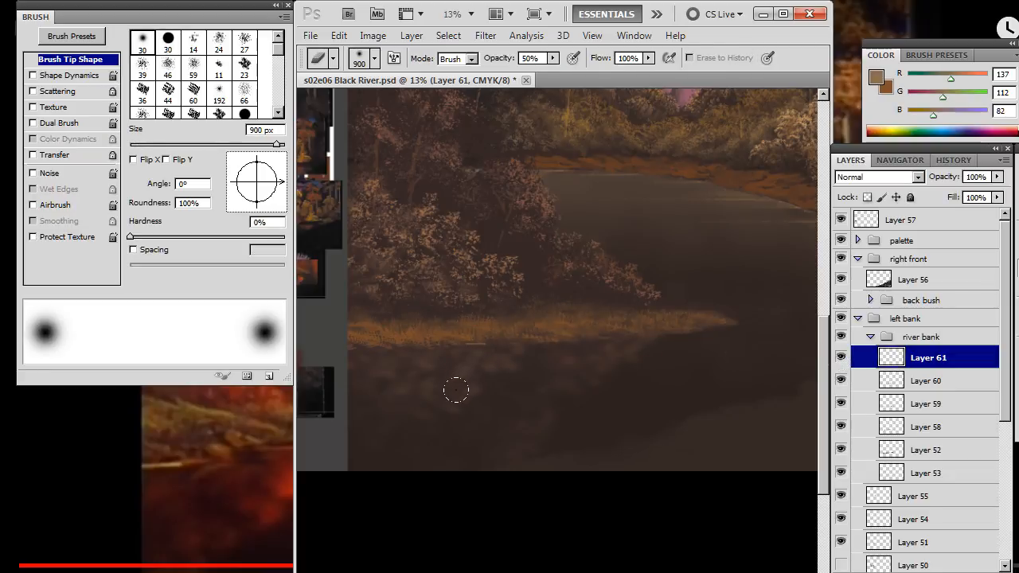
key("z")
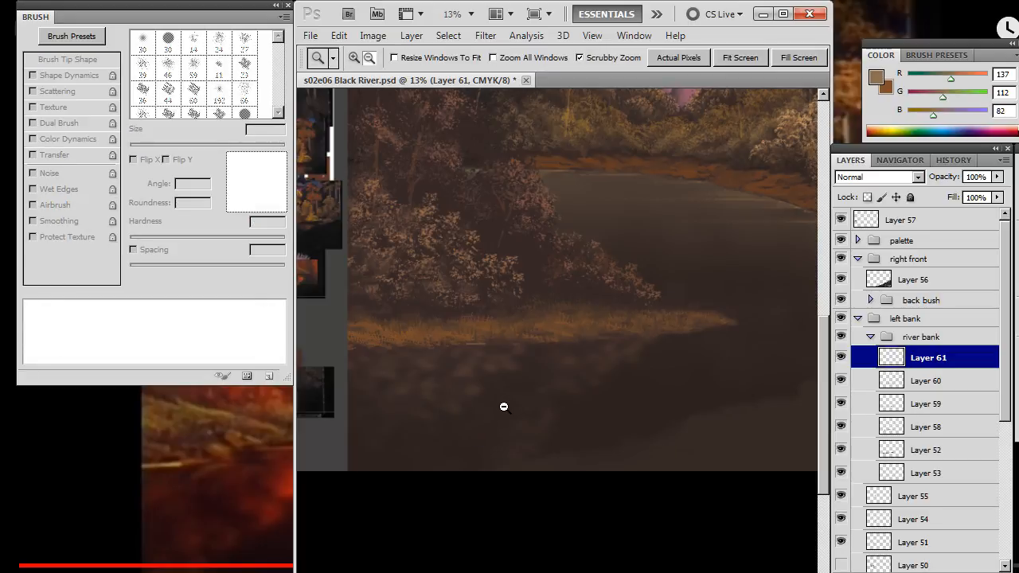
key("e")
right_click(456, 365)
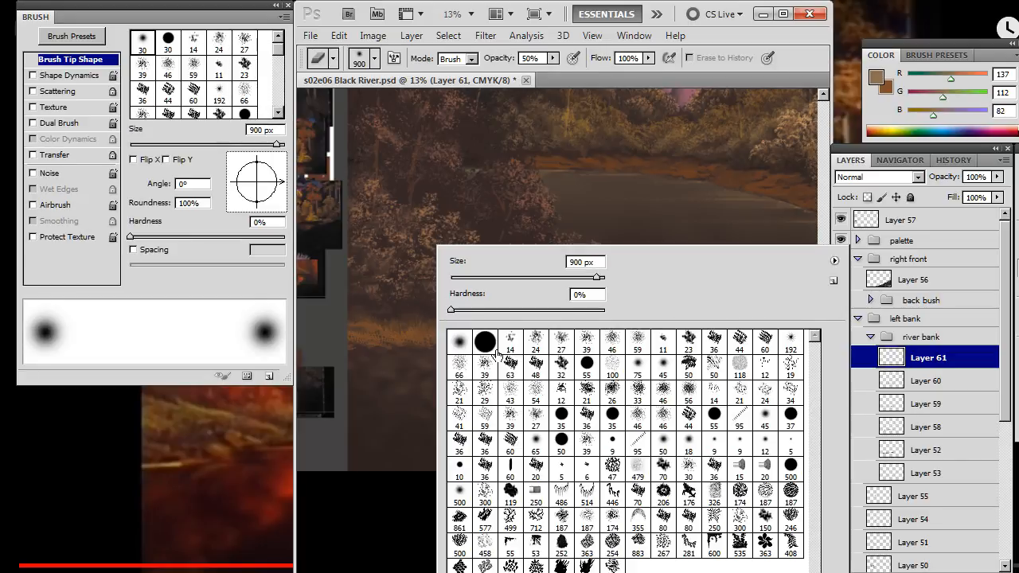
double_click(479, 344)
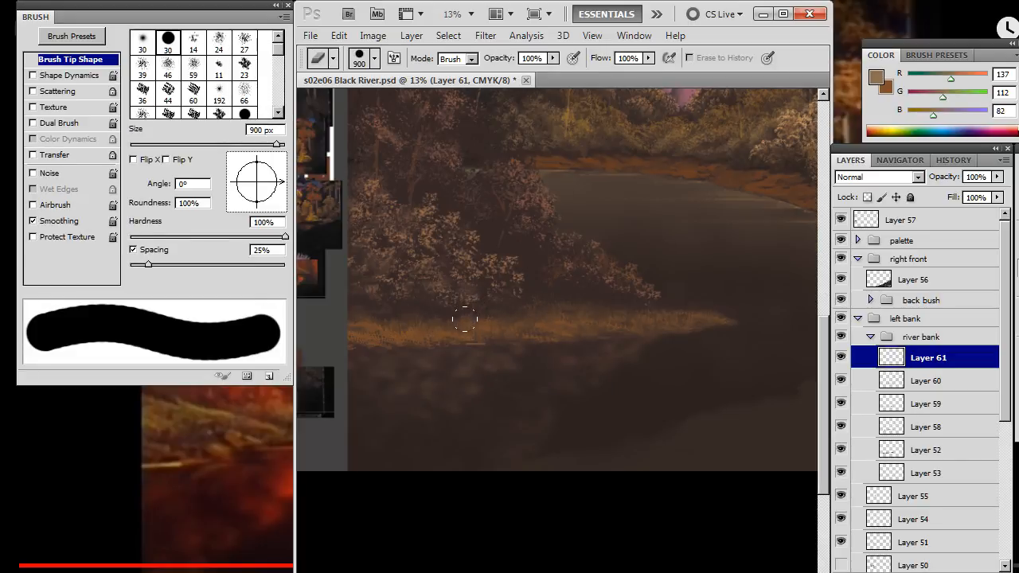
left_click(841, 358)
Paint thin tan waterline dashes along the left bank's lower edge and out past its tip, undoing a misplaced stroke.
key("b")
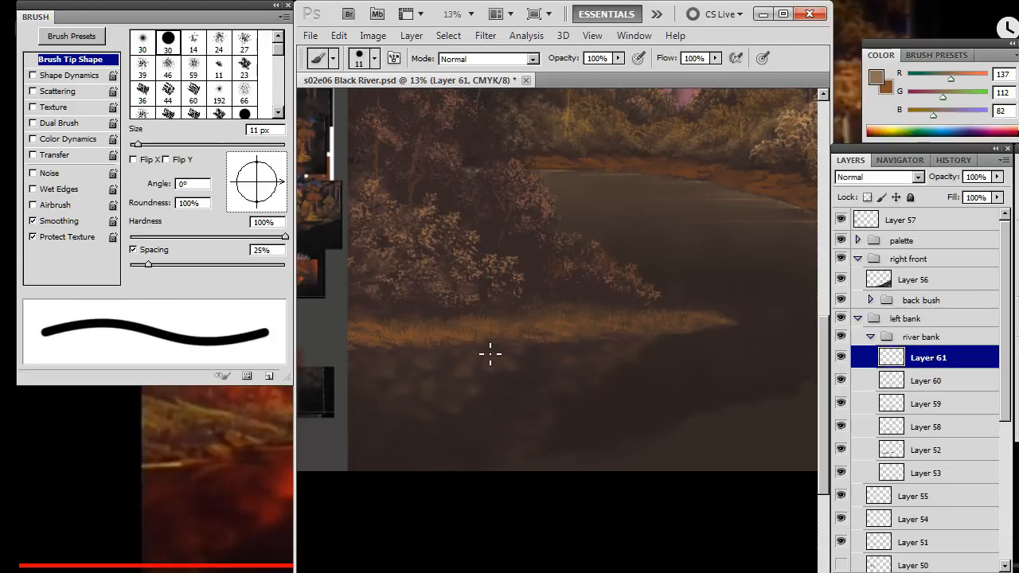
left_click(664, 335, "shift")
key("ctrl+z")
Set the Smudge tool to a 150 px hard round tip without spacing, at 80% strength, and smear the waterline dashes horizontally.
key("r")
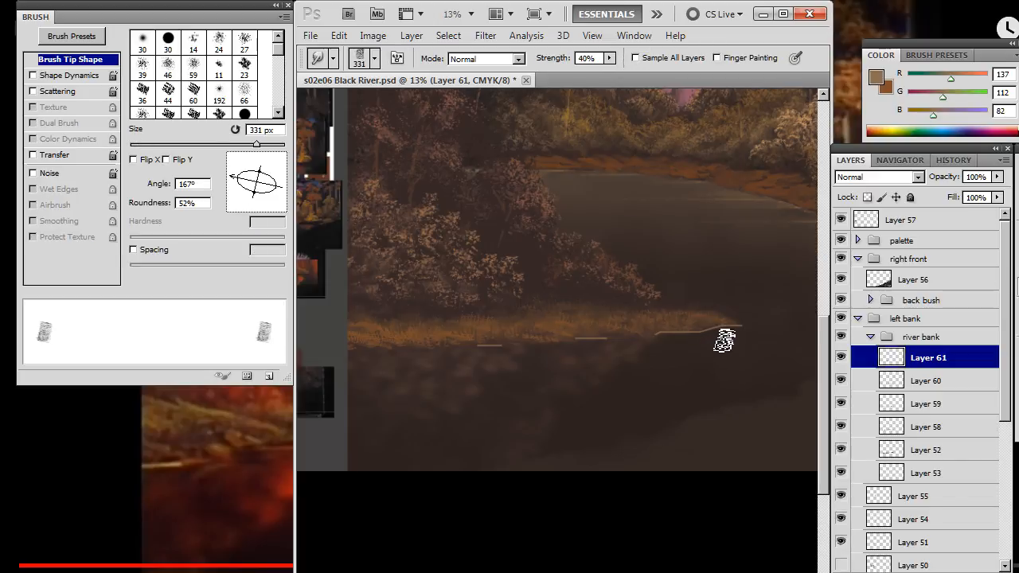
right_click(599, 364)
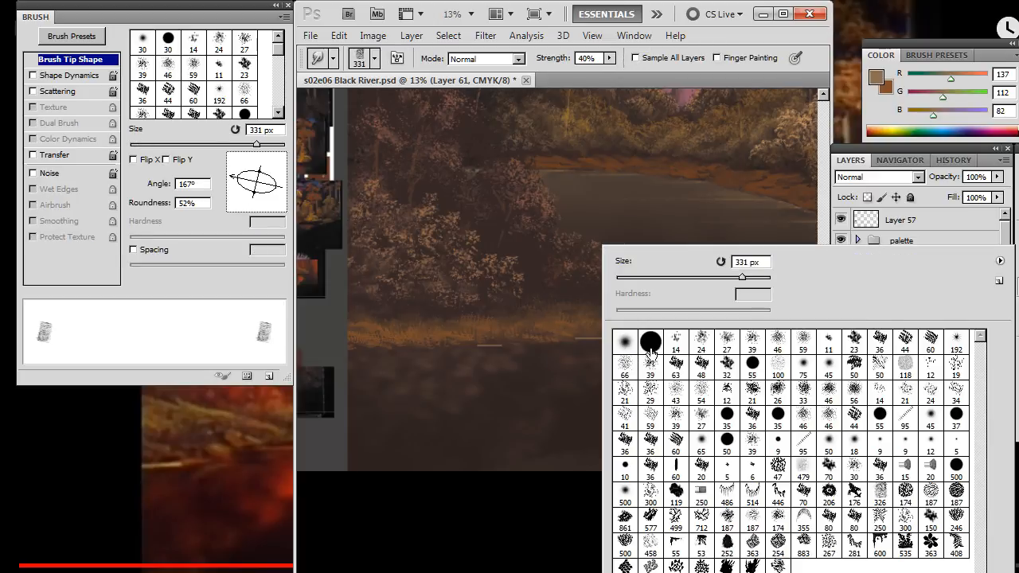
left_click(650, 342)
left_click(134, 250)
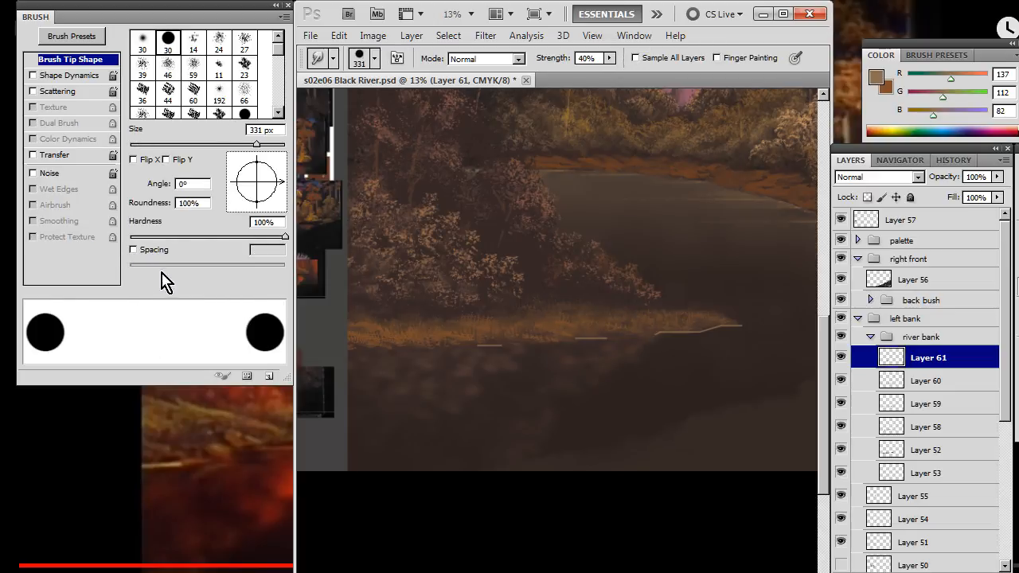
key("bracketleft")
key("bracketleft")
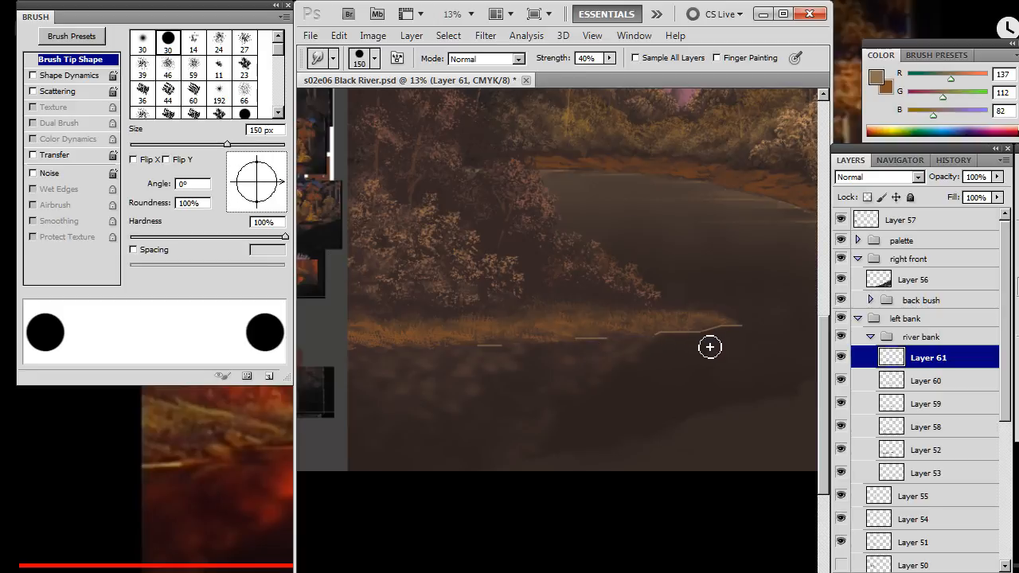
mouse_move(713, 347)
left_mouse_down()
mouse_move(766, 340)
mouse_move(732, 339)
mouse_move(722, 354)
mouse_move(737, 342)
mouse_move(738, 323)
mouse_move(713, 323)
mouse_move(742, 316)
left_mouse_up()
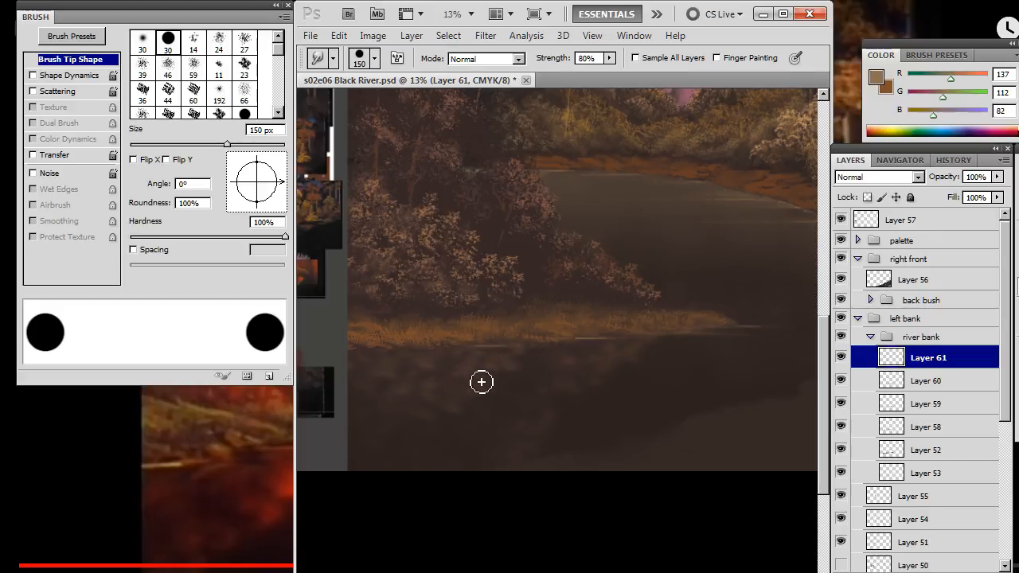
Paint more thin waterline strokes toward the left end of the bank and smudge them into the water.
key("b")
key("r")
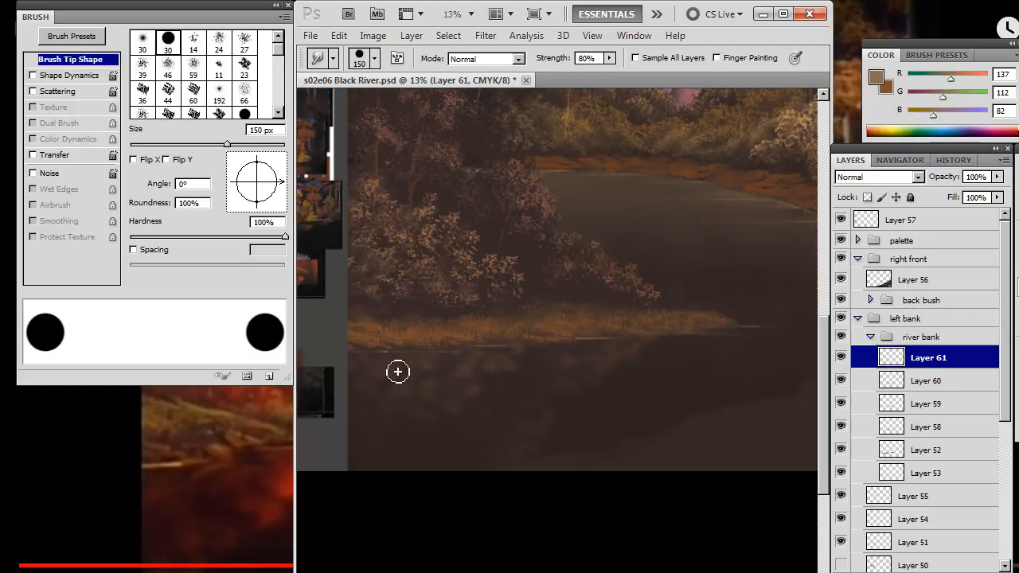
key("b")
key("r")
key("b")
Reduce the eraser to 175 px and alternately trim and smudge the waterline beneath the grassy bank until it is thin and soft.
key("e")
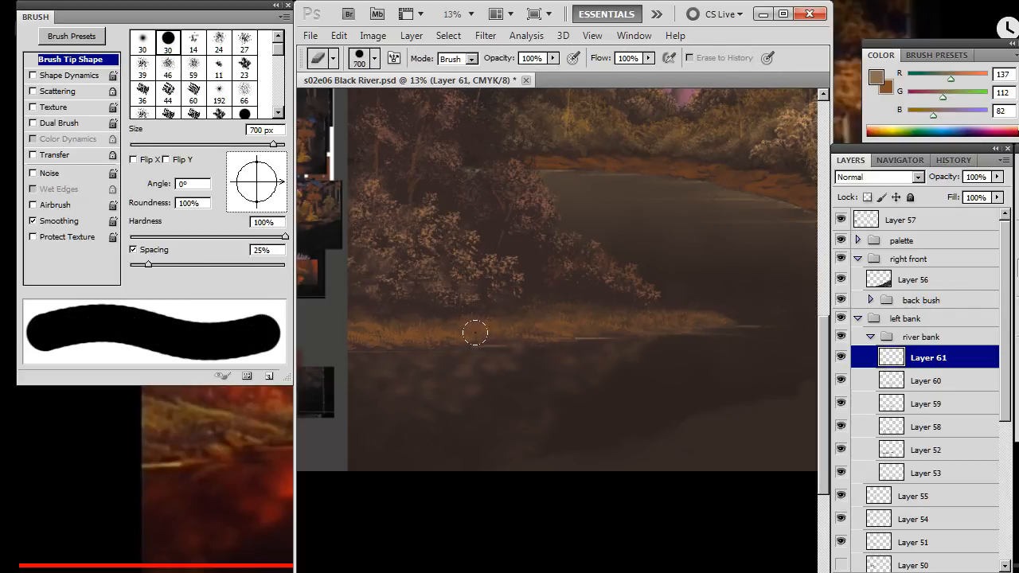
key("bracketleft")
key("bracketleft")
key("bracketleft")
key("bracketleft")
key("bracketleft")
key("bracketleft")
key("bracketleft")
key("r")
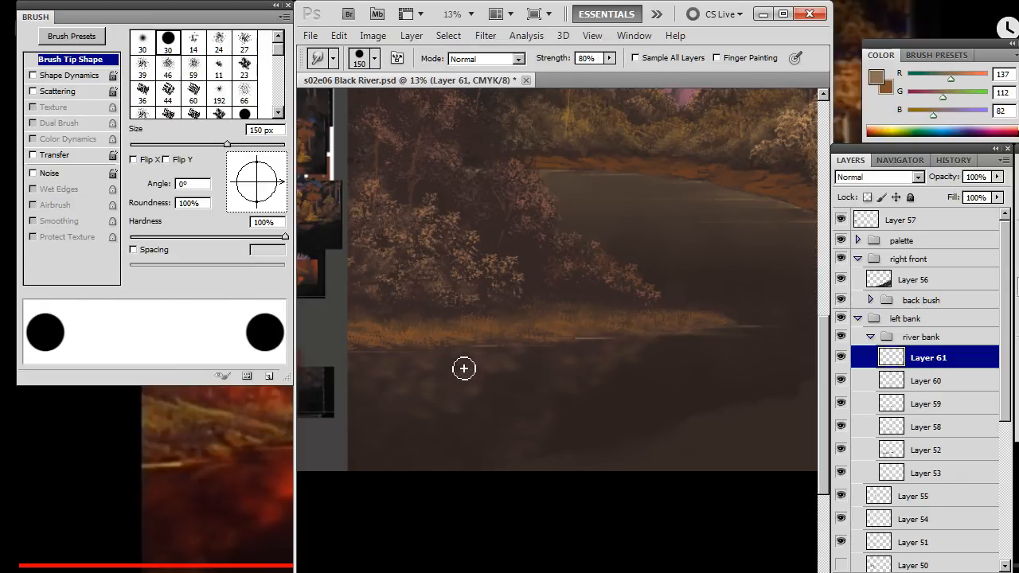
key("e")
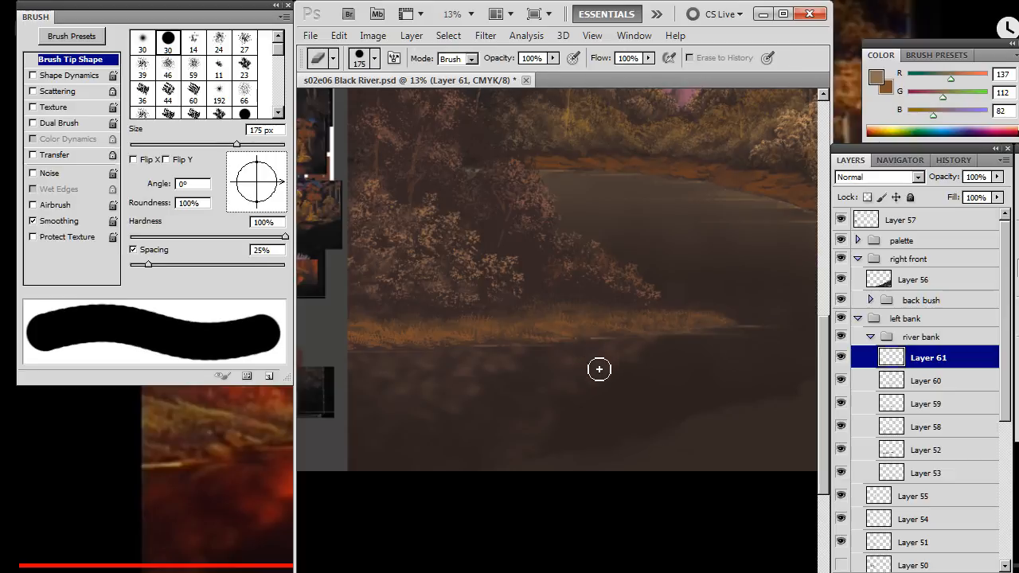
key("r")
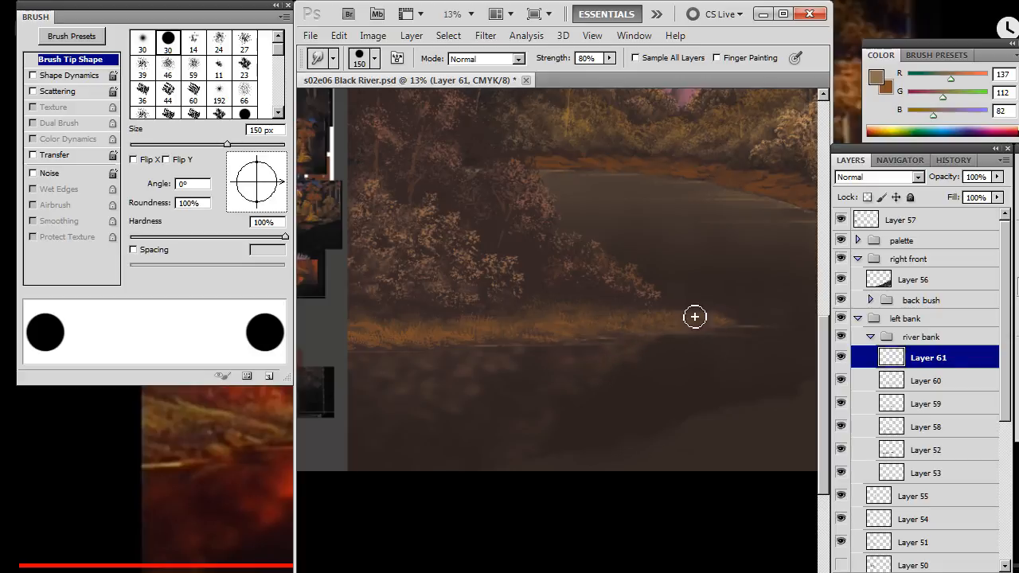
Paint extra thin ripple lines near the left bank's tip and smudge them outward across the water.
key("b")
key("r")
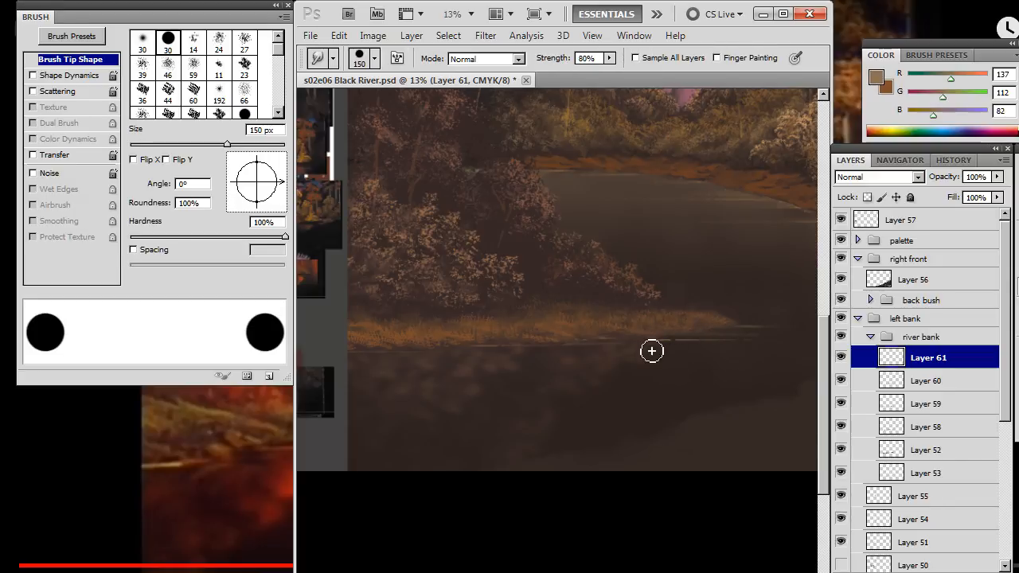
key("b")
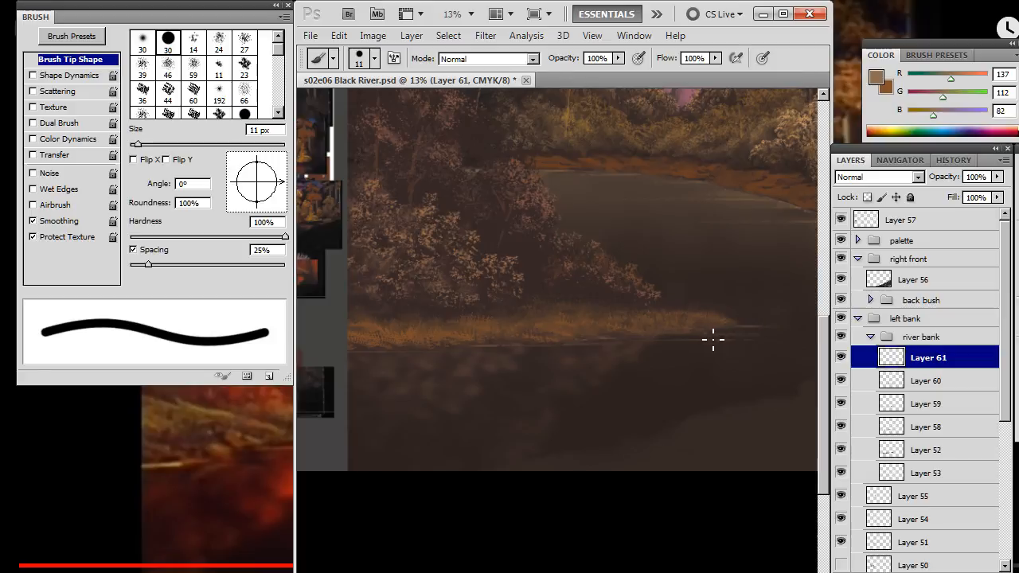
key("r")
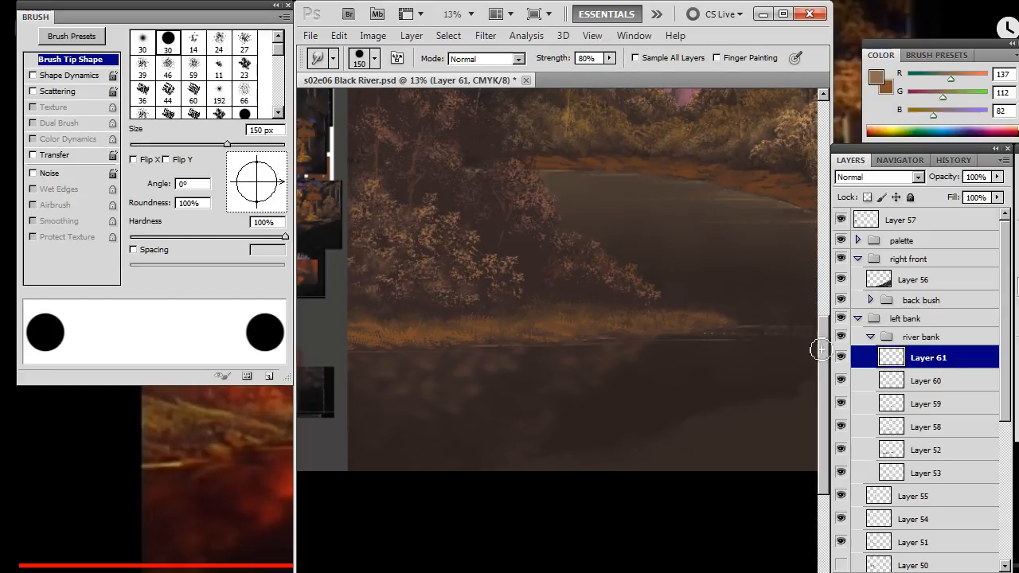
Erase and smudge the excess ripple lines extending past the left bank's tip.
left_click_drag(721, 384, 594, 385)
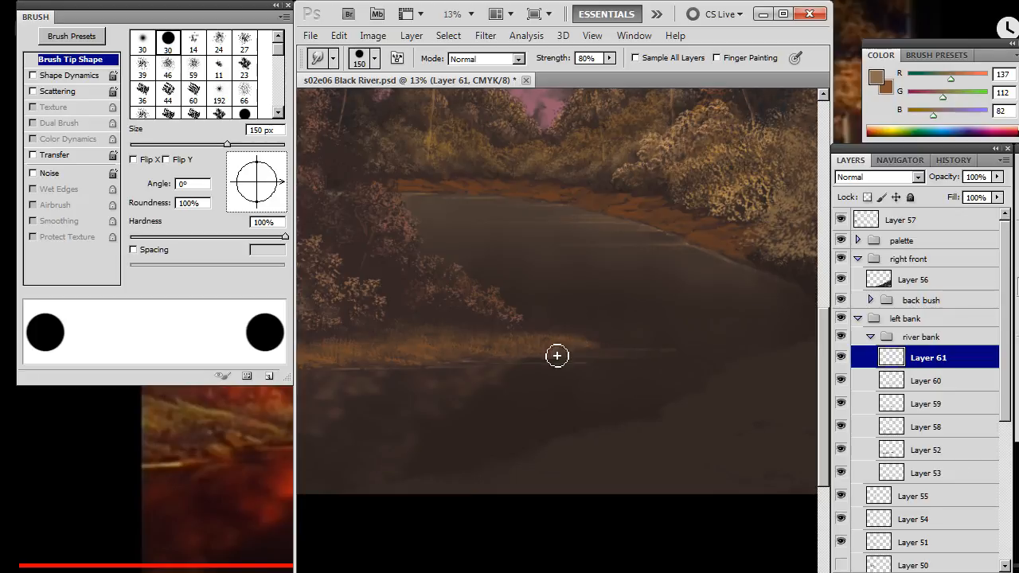
key("e")
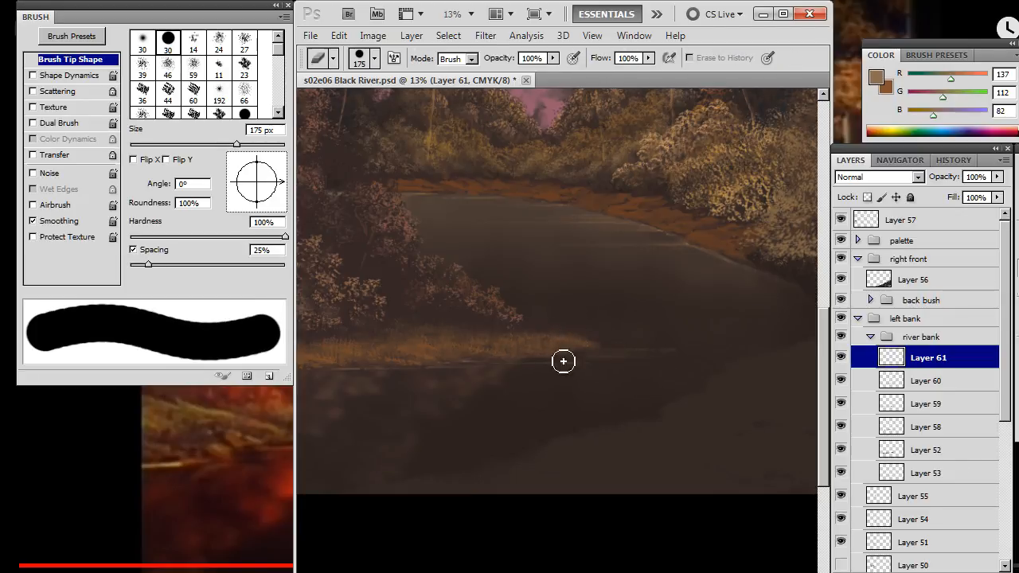
key("r")
key("e")
Repaint a light waterline under the left bank's tip and smudge it horizontally into the river.
key("b")
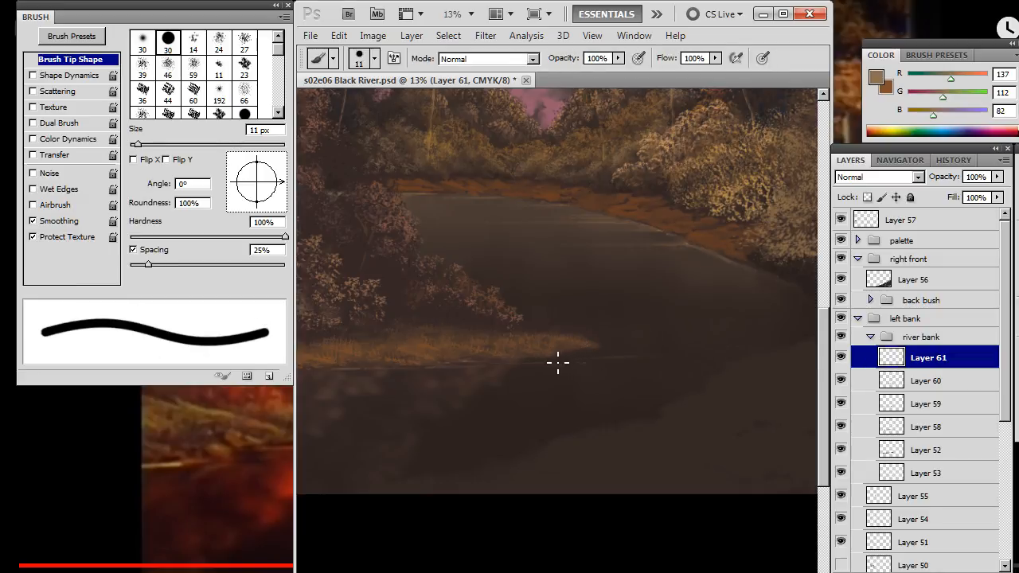
key("r")
left_click_drag(560, 361, 665, 362)
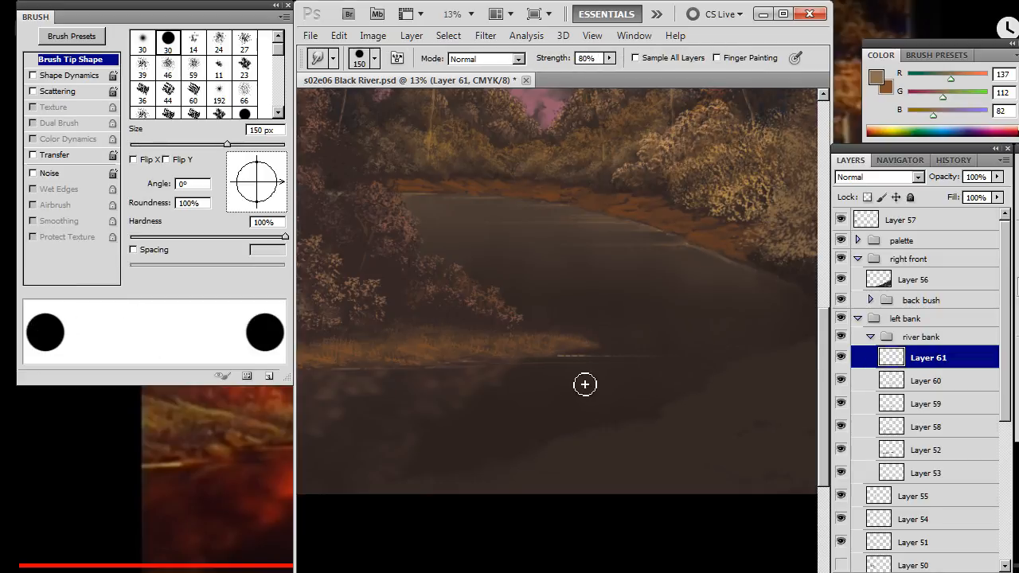
mouse_move(585, 385)
left_mouse_down()
mouse_move(565, 368)
mouse_move(570, 352)
mouse_move(636, 351)
mouse_move(550, 352)
mouse_move(596, 342)
mouse_move(555, 354)
left_mouse_up()
Shift the waterline layer slightly against the bank's edge, smudge the line, and erase its far end past the tip.
key("v")
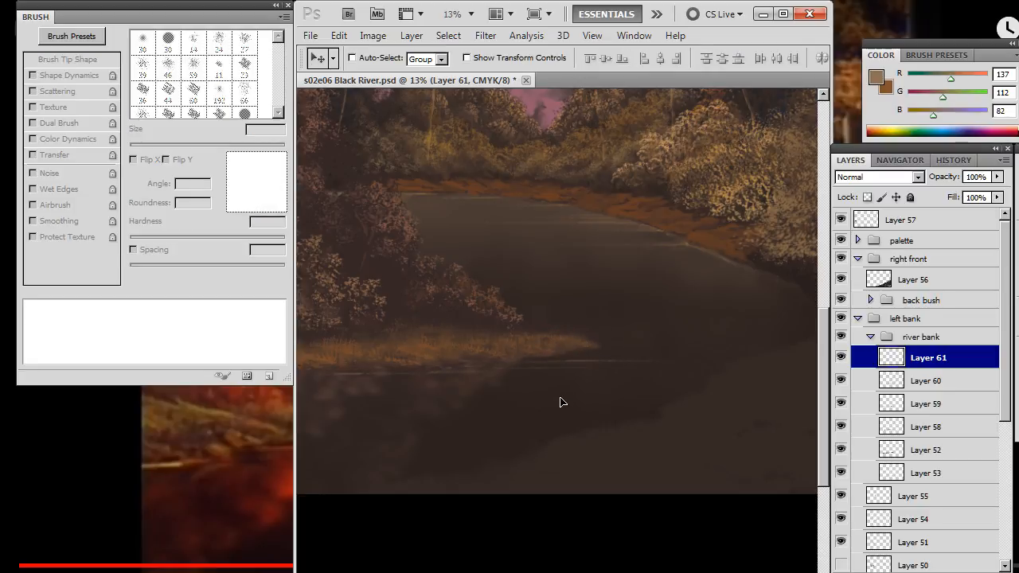
key("r")
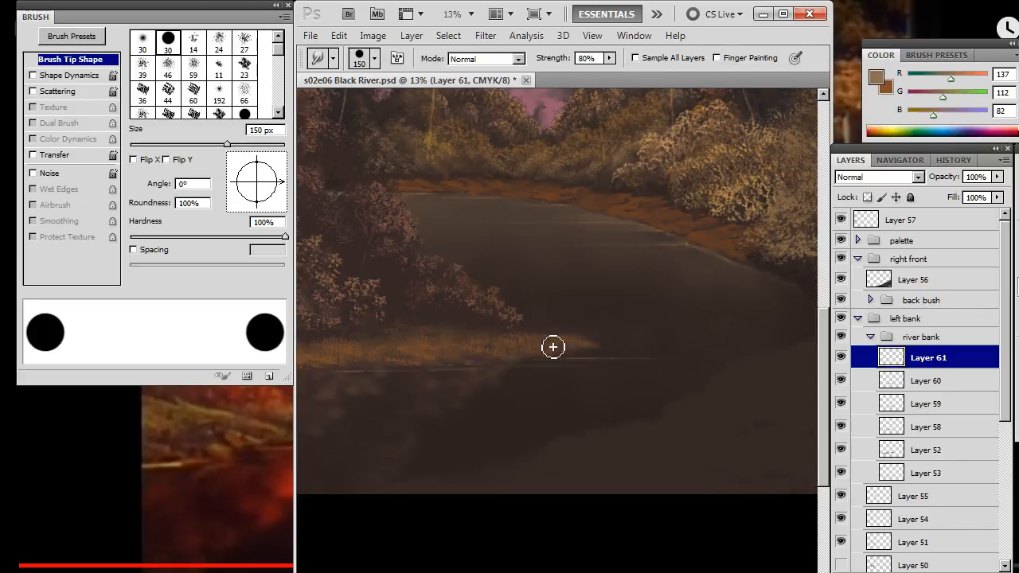
key("e")
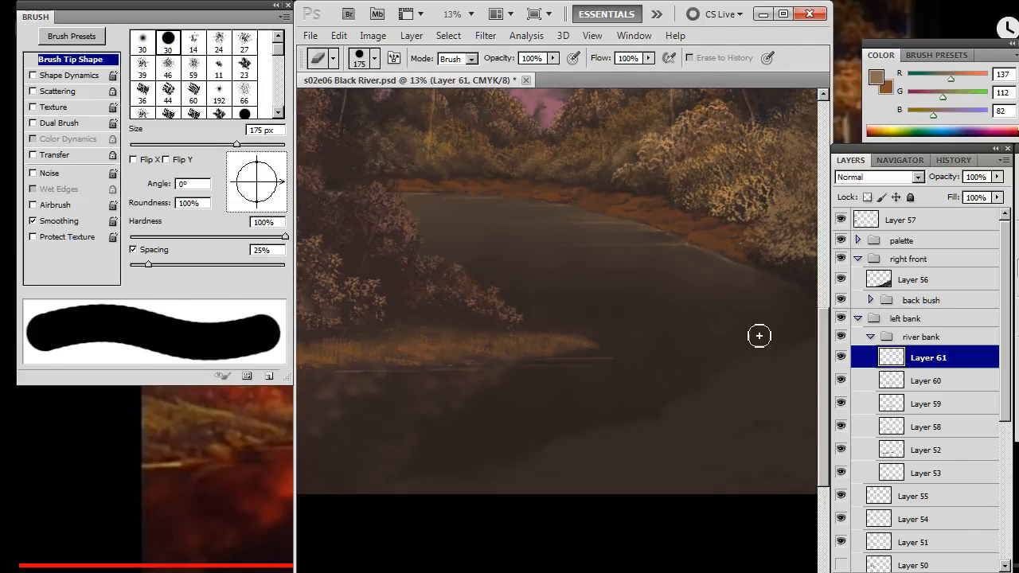
Smudge the thin waterline beneath the left bank's tip at 40% strength, softening it into the river.
key("r")
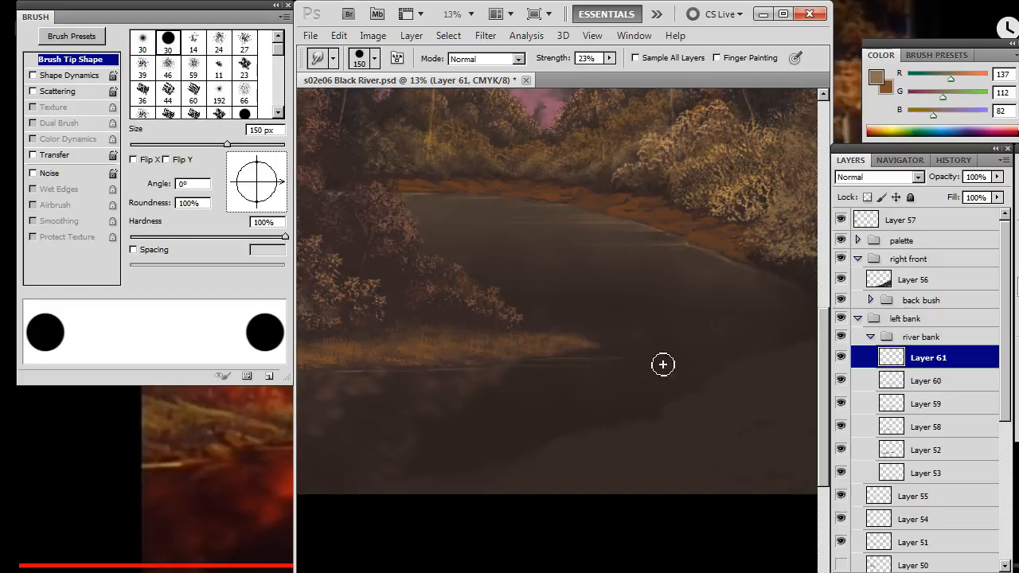
left_click_drag(612, 403, 635, 389)
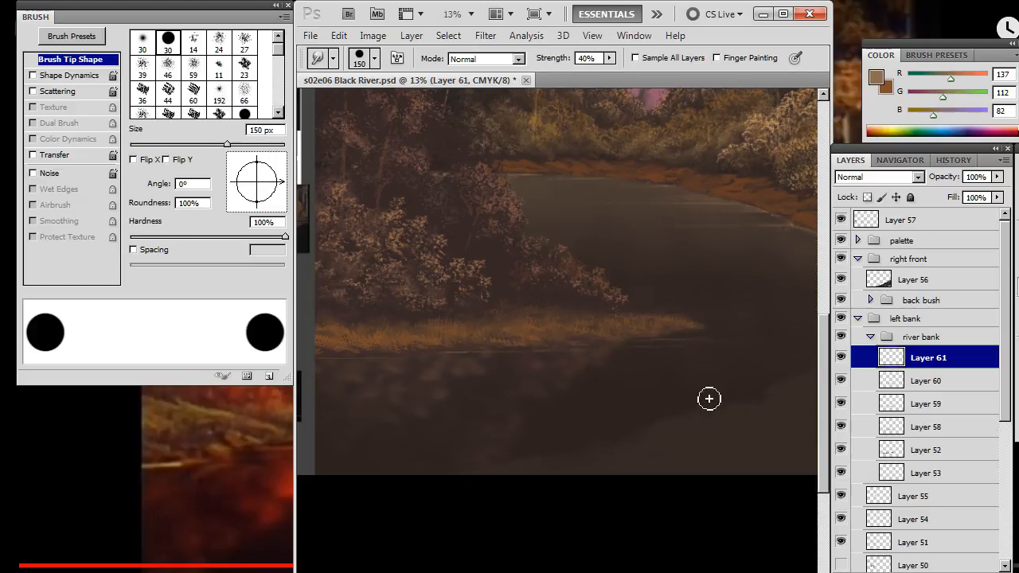
left_click_drag(483, 413, 517, 417)
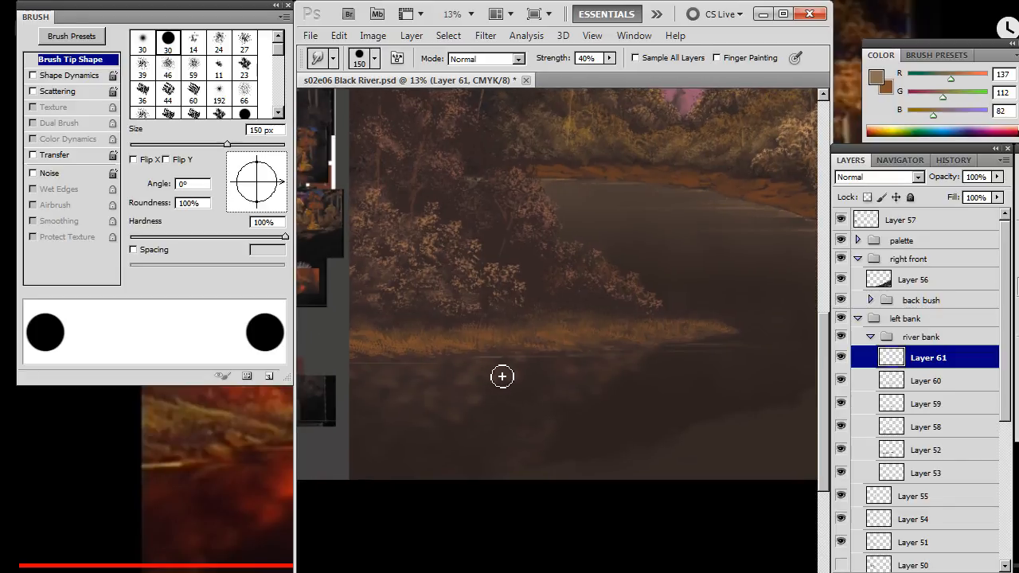
Switch to the Monstercat stream and Notepad to check the current track against the song list.
key("alt+Tab")
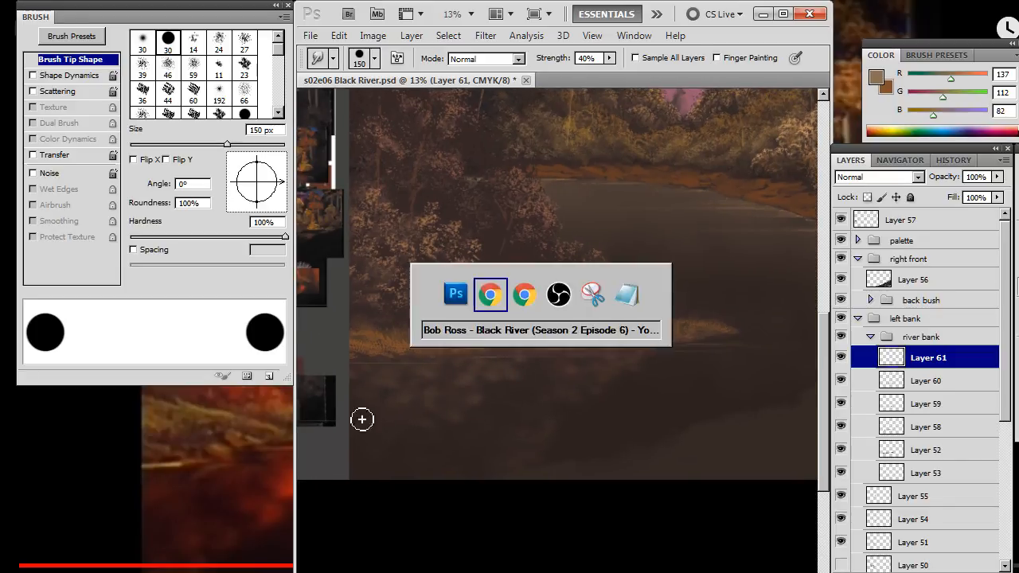
key("alt+Tab")
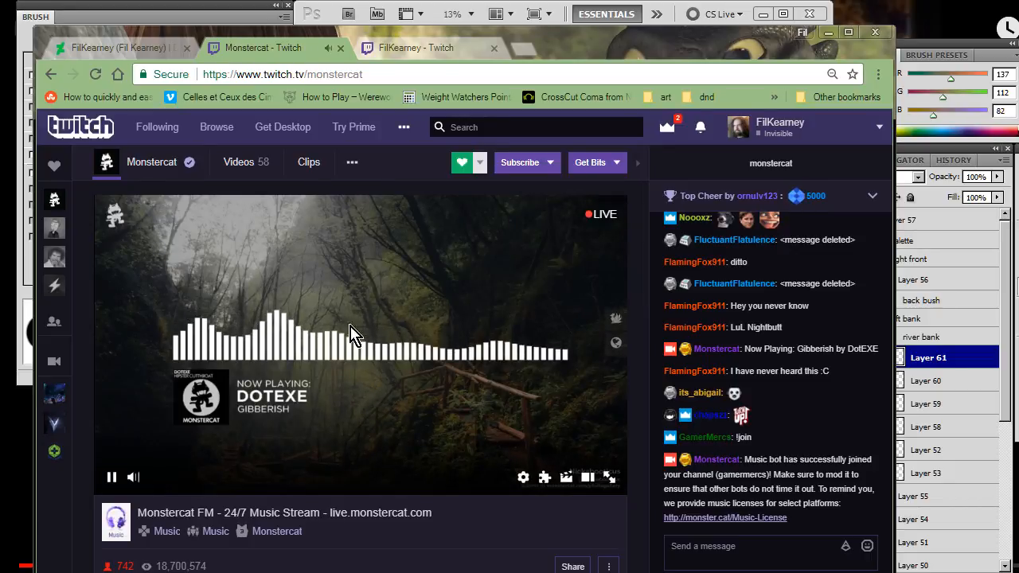
key("alt+Tab")
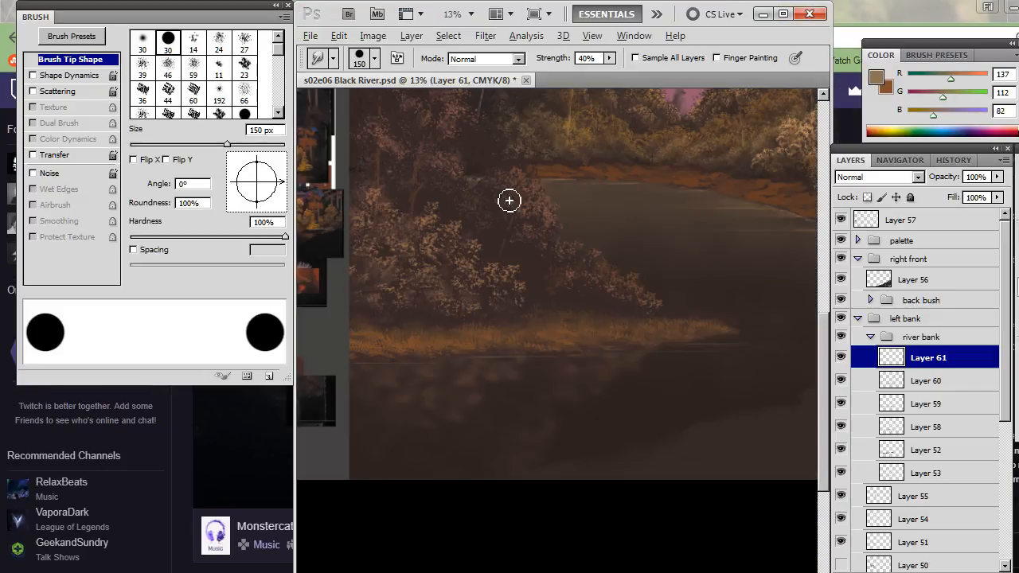
key("alt+Tab")
key("alt+Tab")
key("alt+Tab")
key("alt+Tab")
key("alt+Tab")
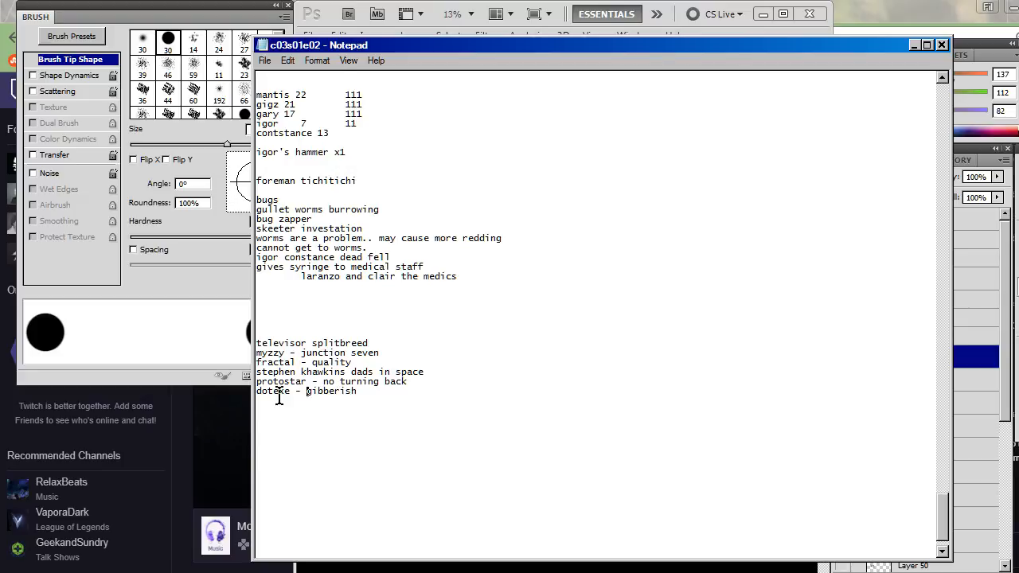
key("alt+Tab")
key("alt+Tab")
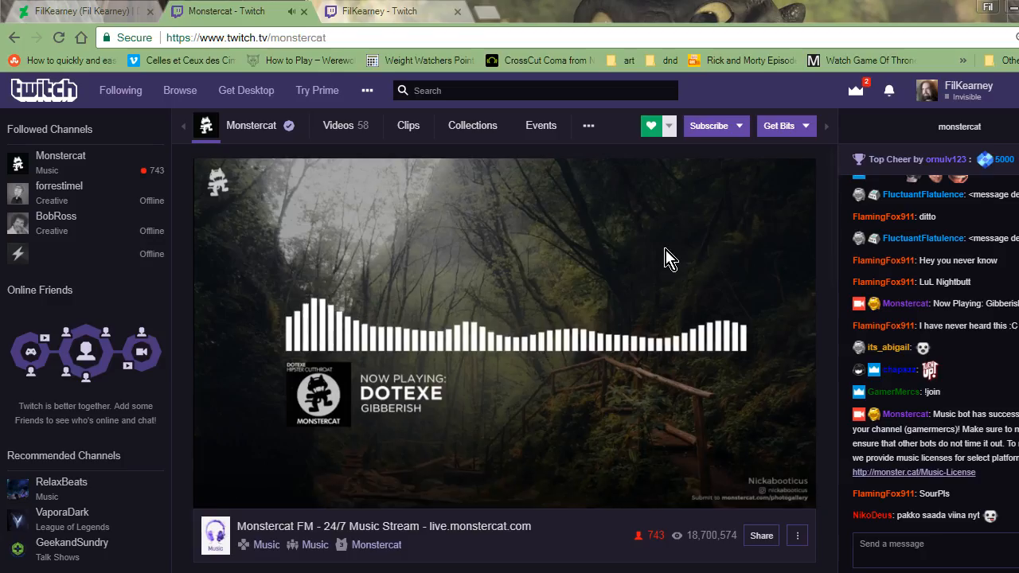
Switch to the Bob Ross Black River video, play a short passage, pause it, and return to Photoshop.
key("alt+Tab")
key("alt+Tab")
key("alt+Tab")
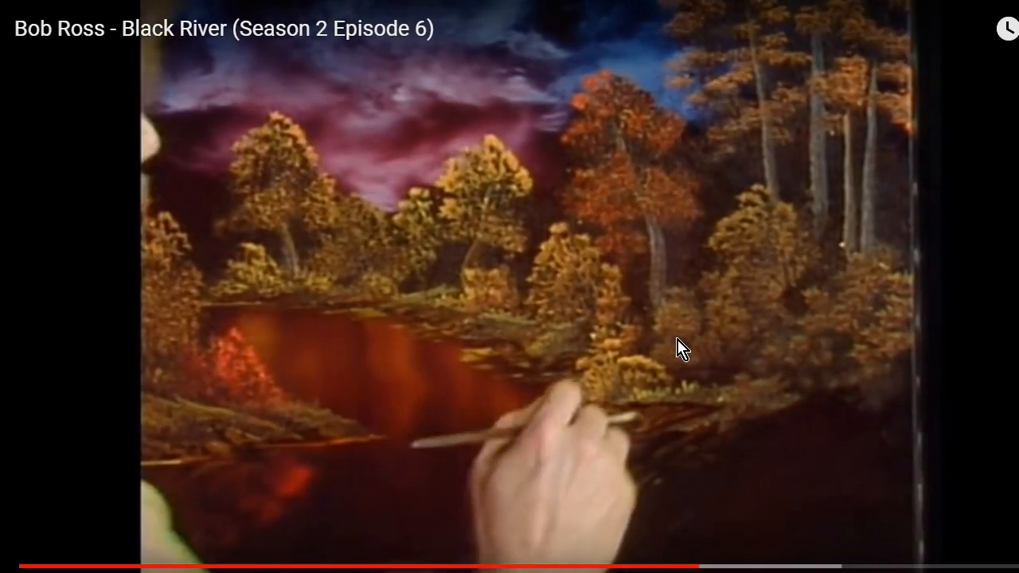
left_click(737, 311)
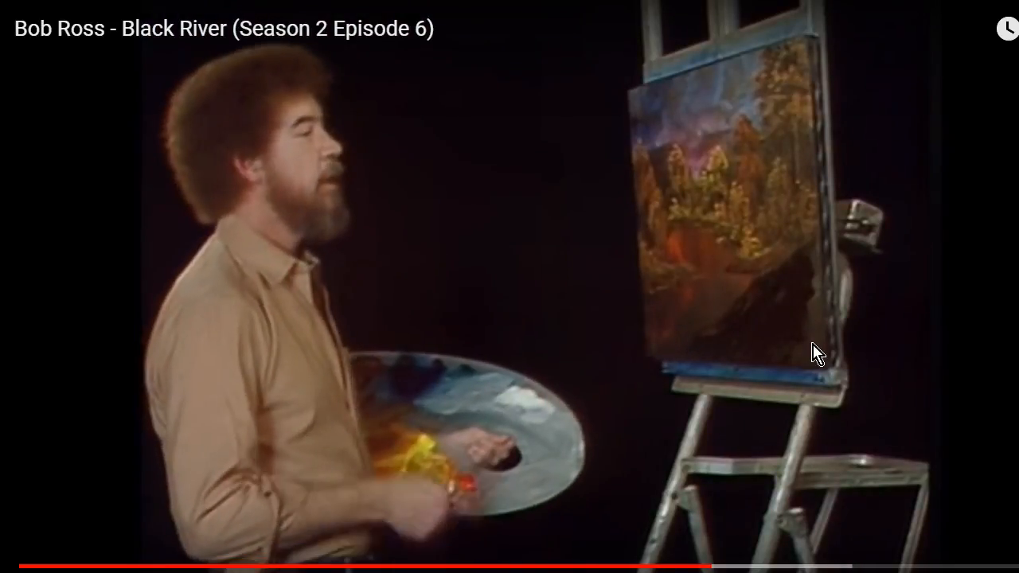
left_click(639, 395)
key("alt+Tab")
key("alt+Tab")
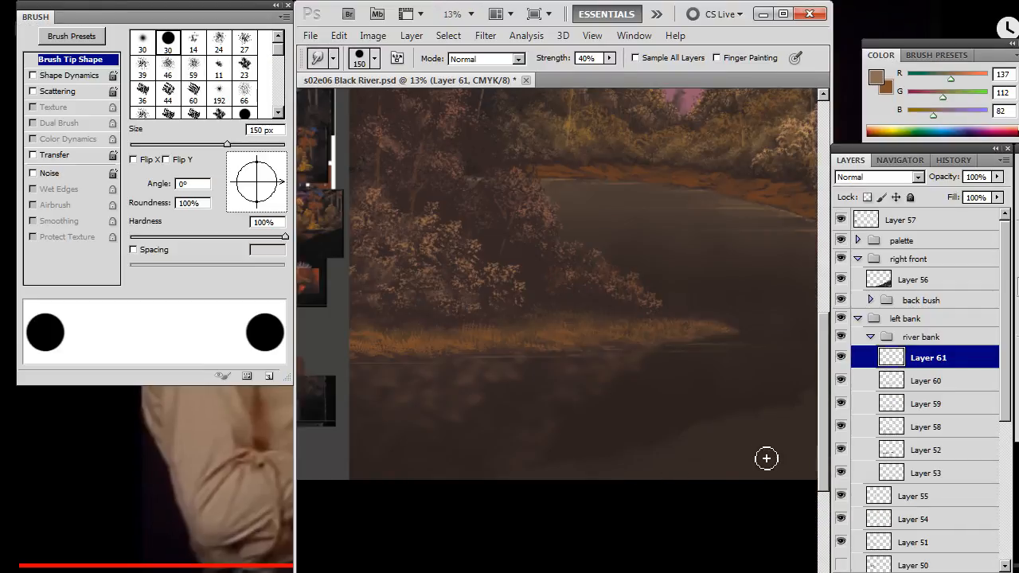
Collapse the river bank and left bank groups, check Layer 56's extent, and add a new layer above it in the right front group.
left_click_drag(750, 431, 481, 426)
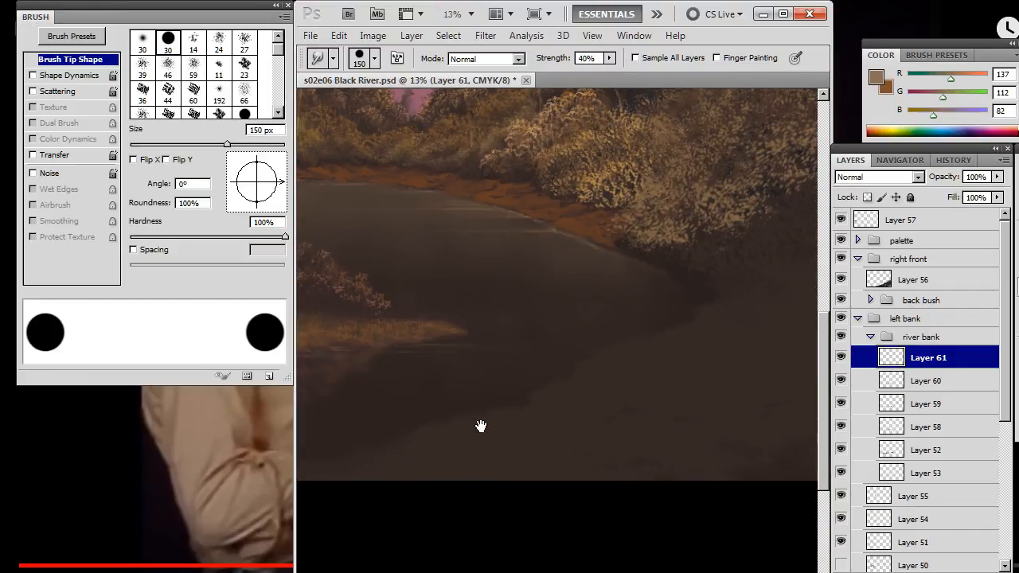
left_click_drag(672, 395, 587, 431)
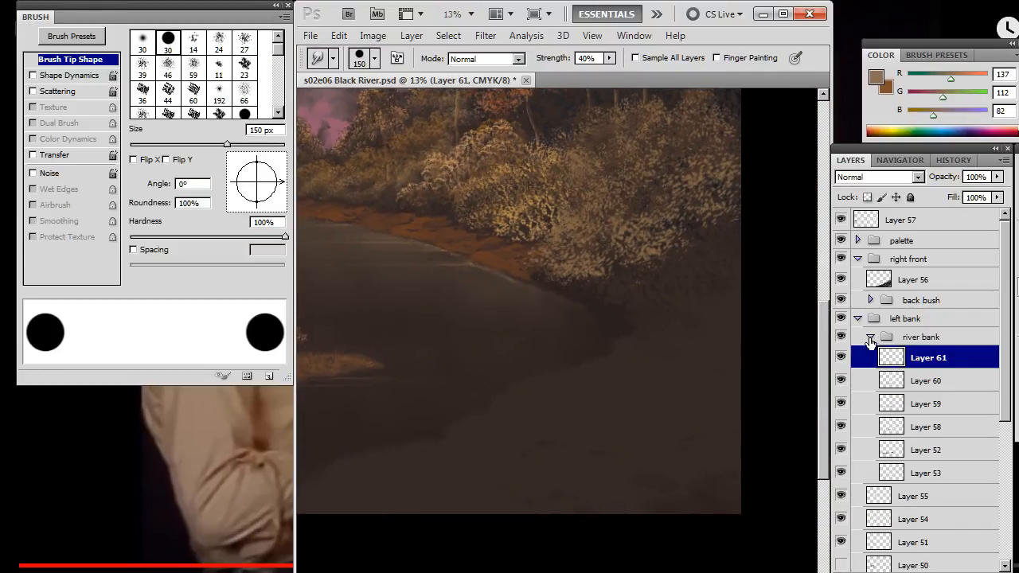
left_click(871, 338)
left_click(858, 319)
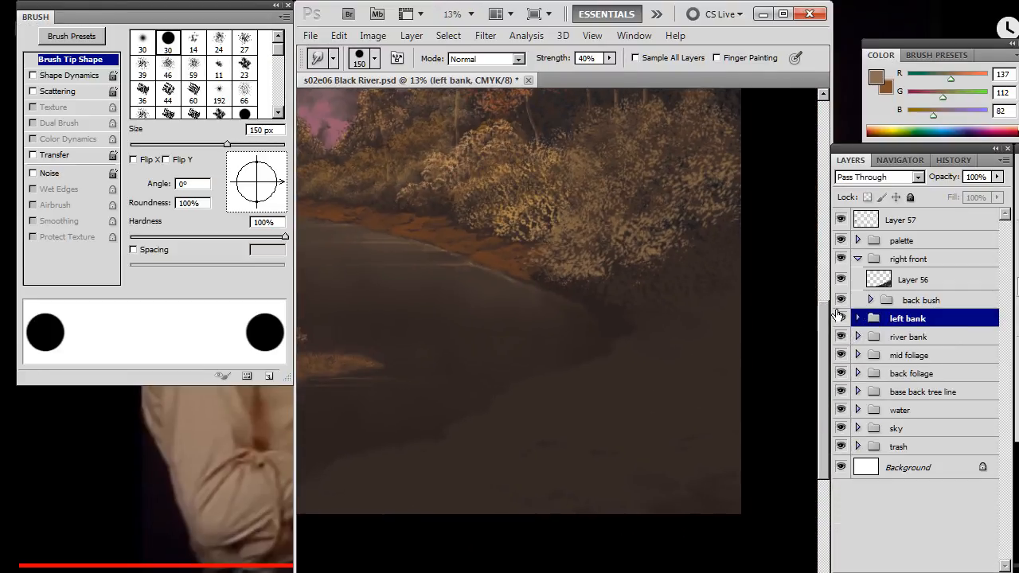
left_click(840, 279)
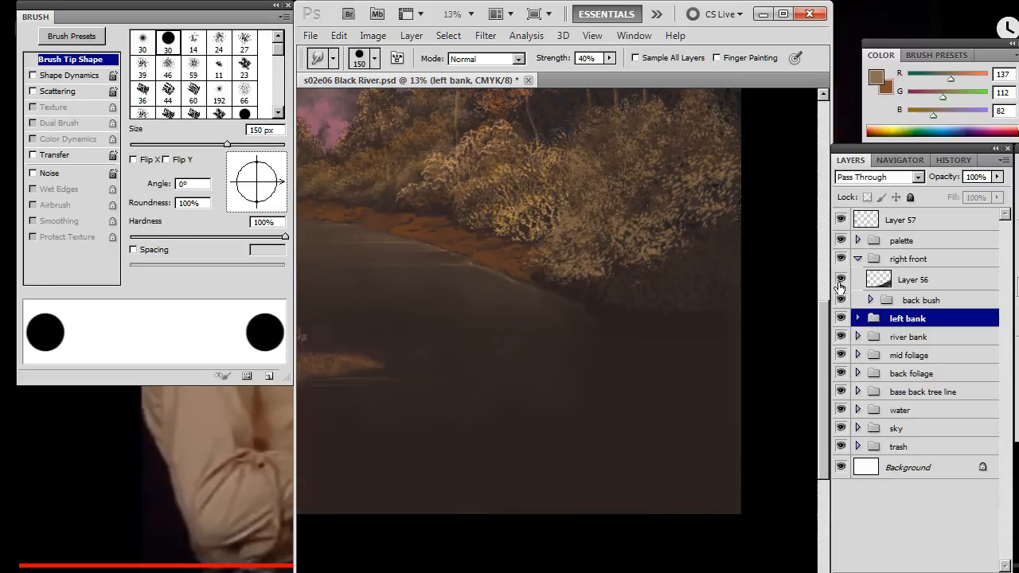
left_click(922, 281)
key("ctrl+shift+alt+n")
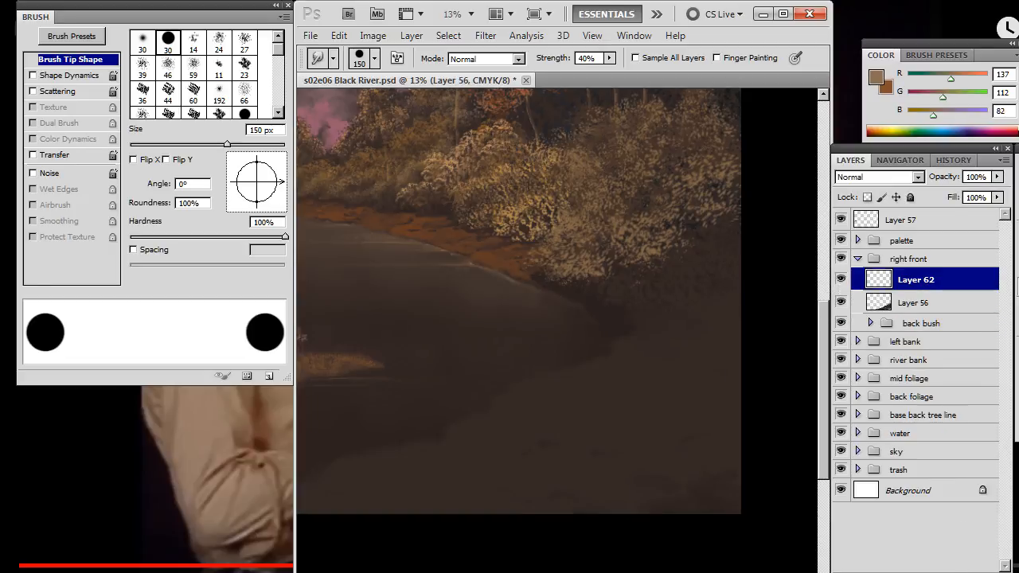
Sample dark browns from the shoreline below the right bushes and from the right foreground as the two Brush colours.
scroll(591, 422, "up", 2)
key("b")
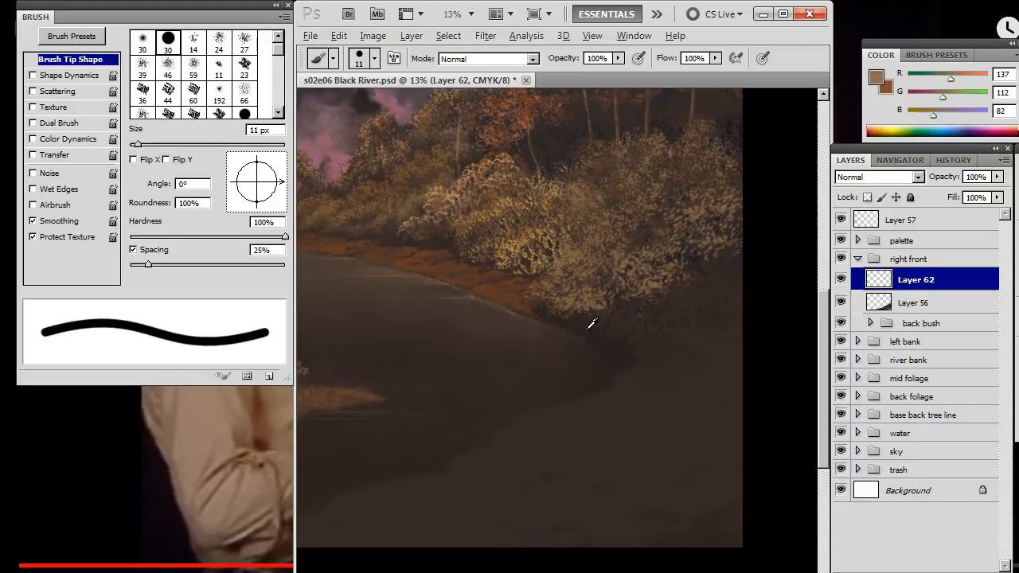
left_click(587, 322, "alt")
key("x")
left_click(632, 420, "alt")
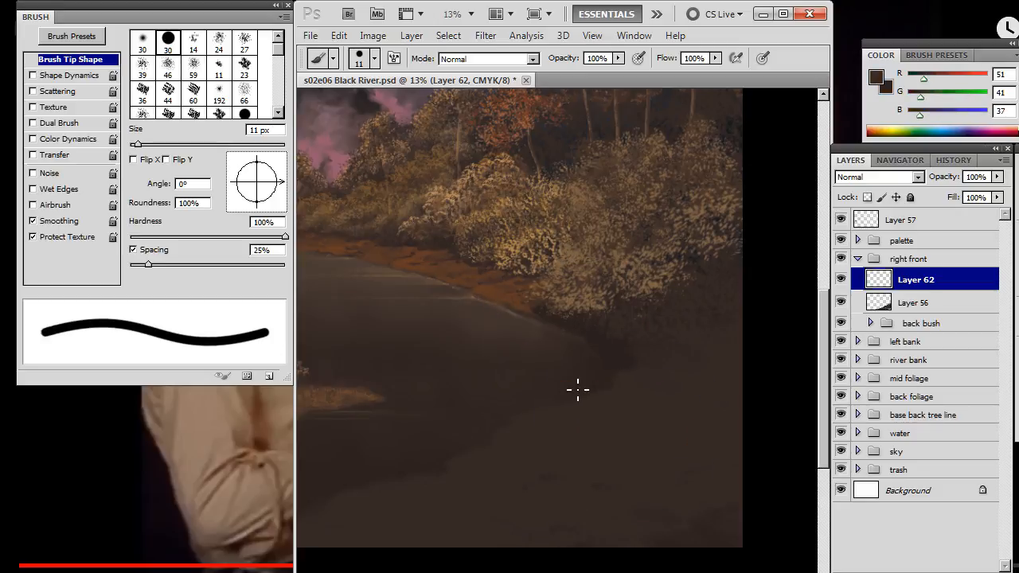
Switch the Brush to the 70 px ragged foliage tip, rotate it to 51°, and enlarge it to 150 px.
key("bracketright")
key("bracketright")
key("bracketright")
right_click(599, 363)
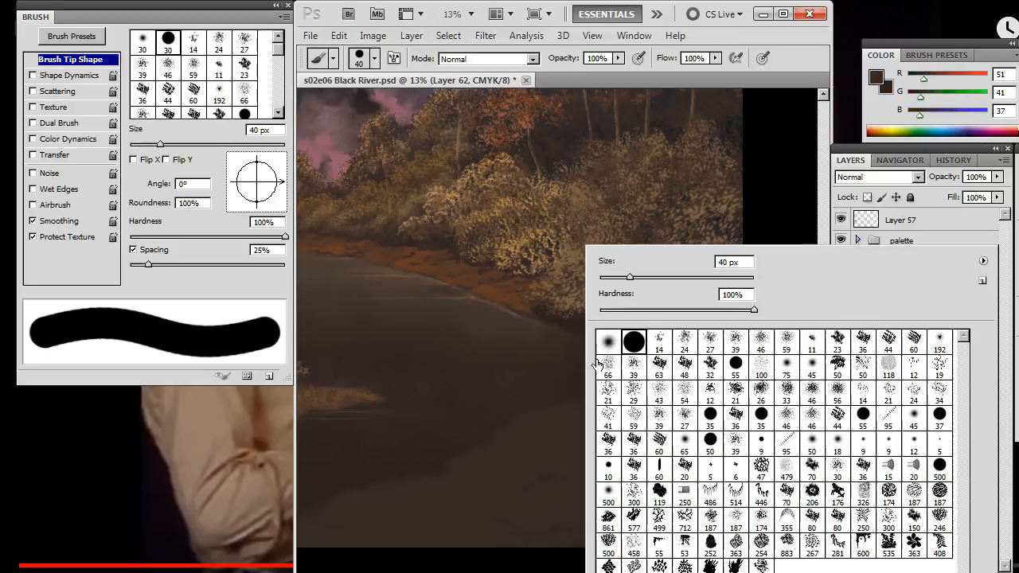
left_click(814, 473)
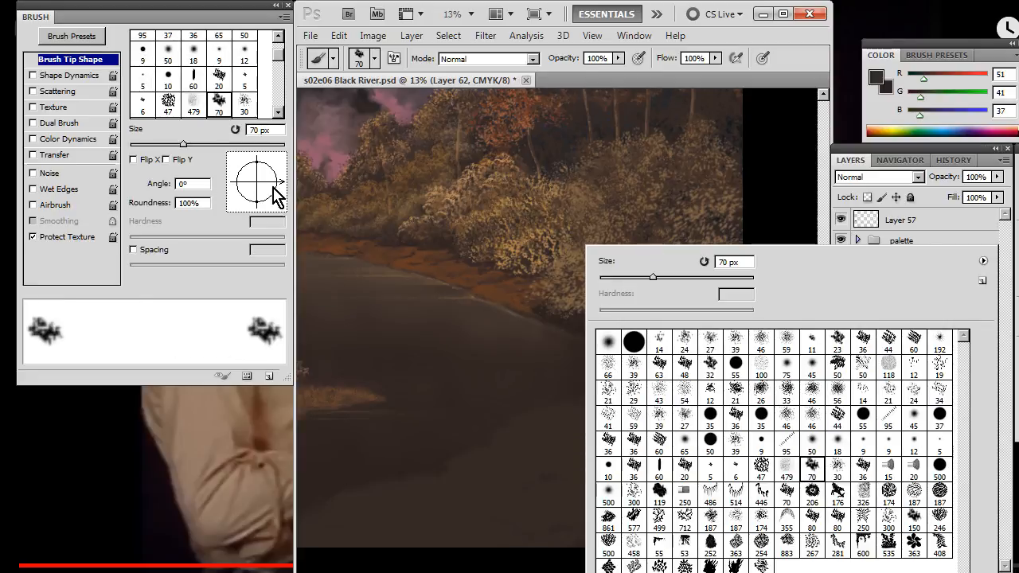
left_click_drag(278, 195, 275, 170)
key("bracketright")
key("bracketright")
key("bracketright")
key("bracketright")
key("bracketright")
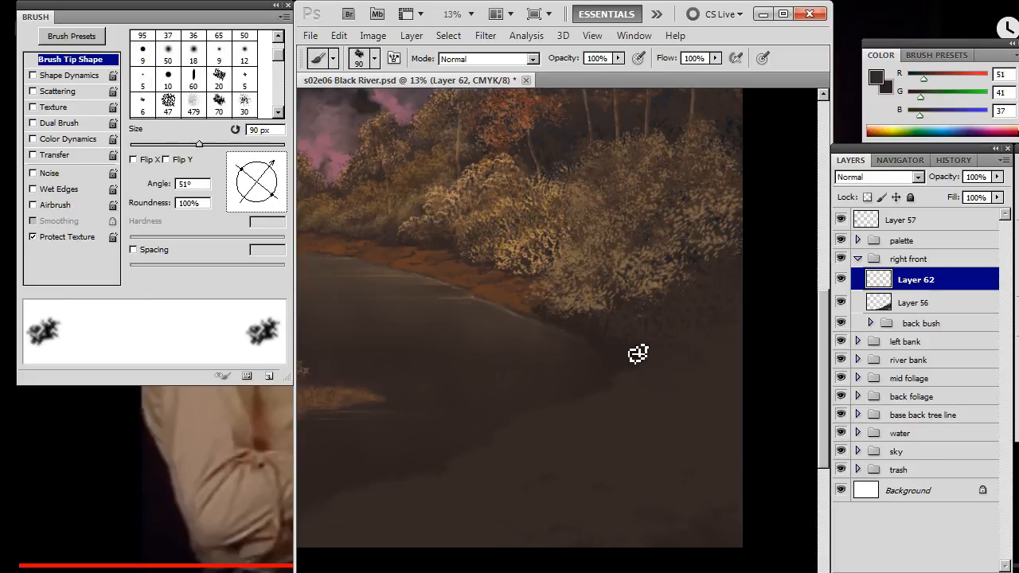
Paint a dark, ragged shadow mass at the water's edge below the right bushes, resampling a darker brown from the canvas.
left_click_drag(620, 342, 658, 352)
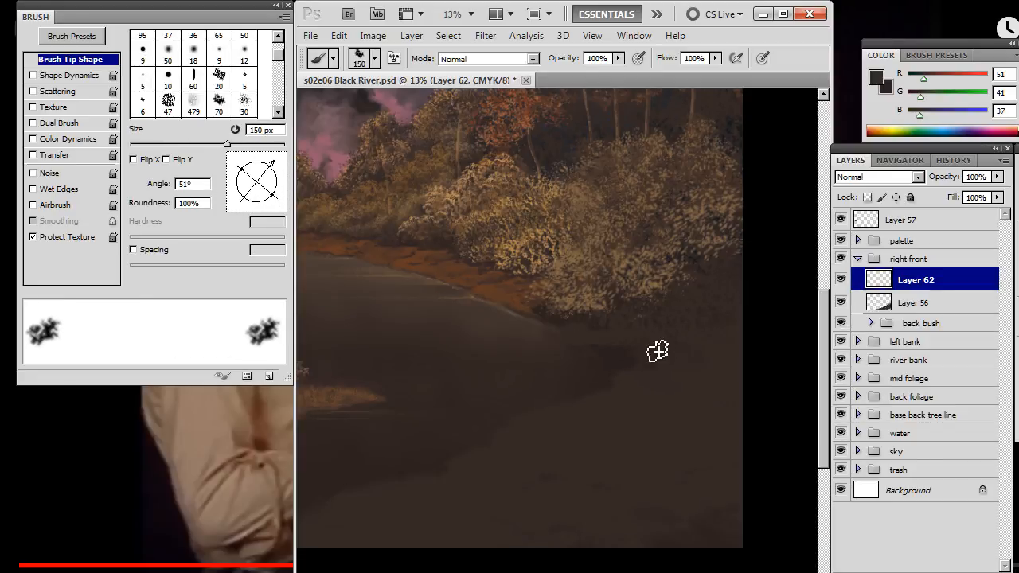
left_click(610, 386, "alt")
mouse_move(581, 338)
left_mouse_down()
mouse_move(545, 352)
mouse_move(644, 350)
mouse_move(539, 367)
mouse_move(610, 371)
mouse_move(563, 369)
left_mouse_up()
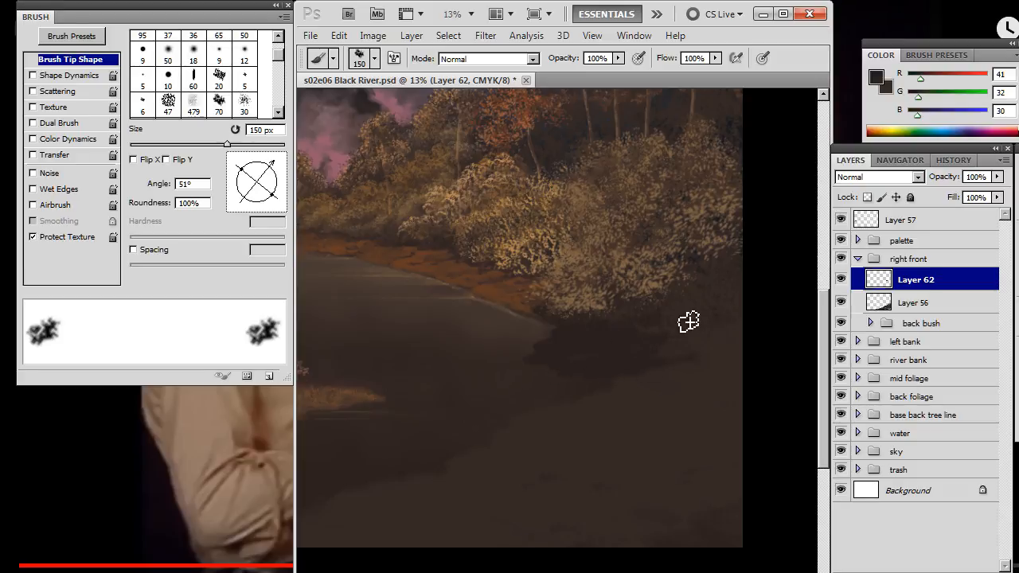
Smudge the shadow mass's edges at 80% strength using the 119 px textured tip with spacing turned off.
key("r")
right_click(597, 363)
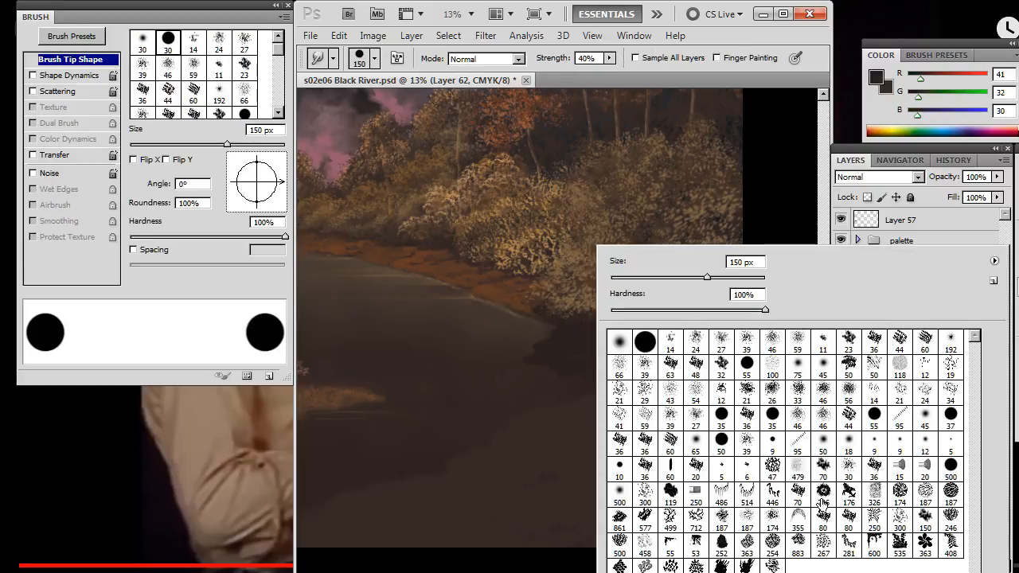
left_click(670, 490)
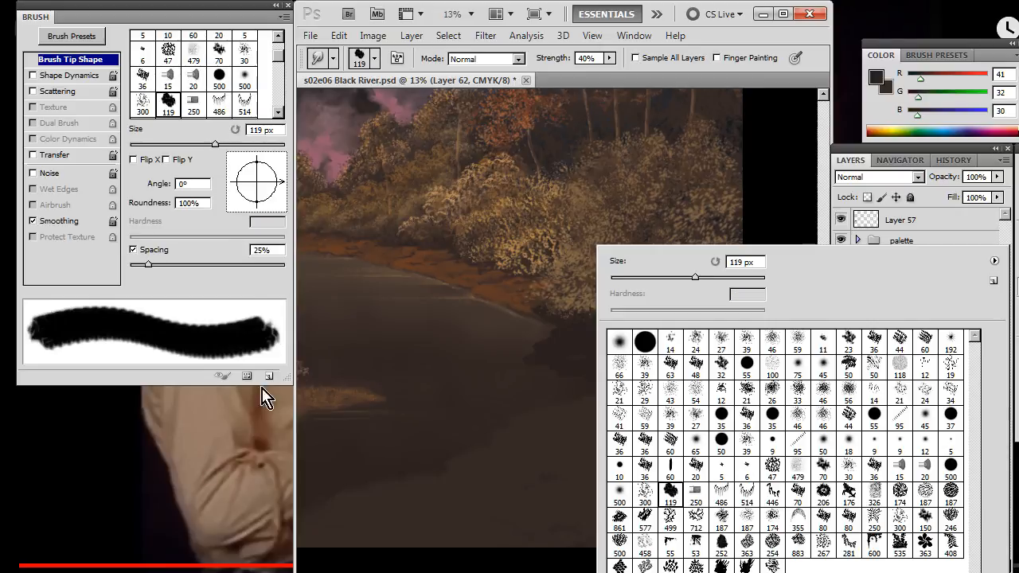
left_click(133, 250)
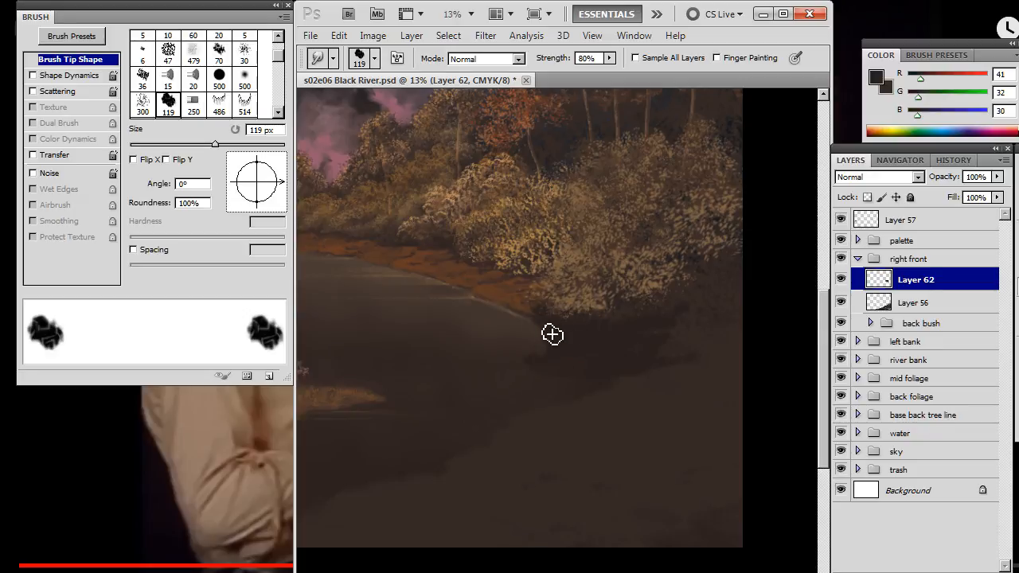
Enlarge the Smudge tip to 175 px, rotate it to 68°, and push the shadow's river edge outward over the water.
key("bracketright")
key("bracketright")
key("bracketright")
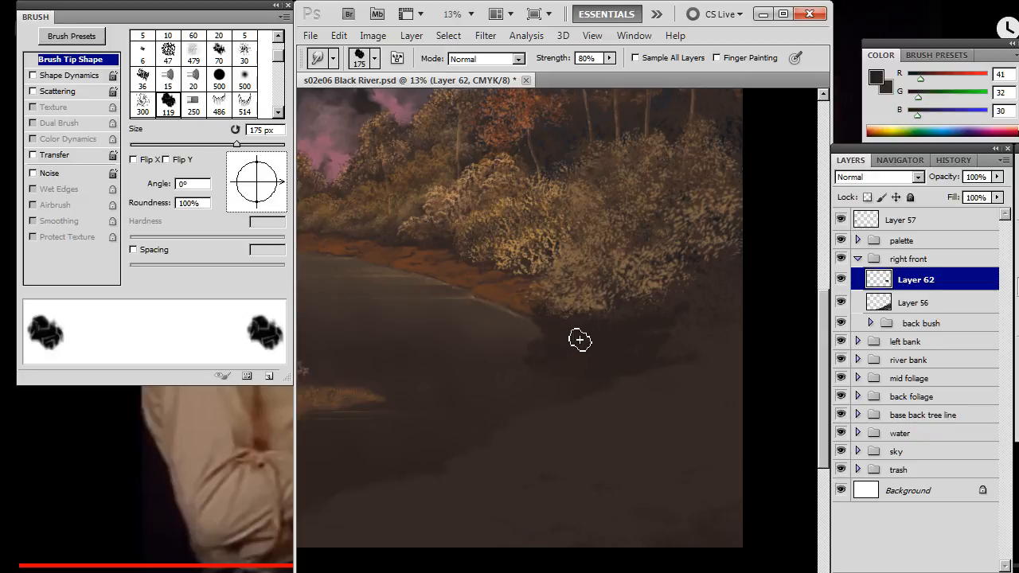
left_click_drag(277, 181, 266, 162)
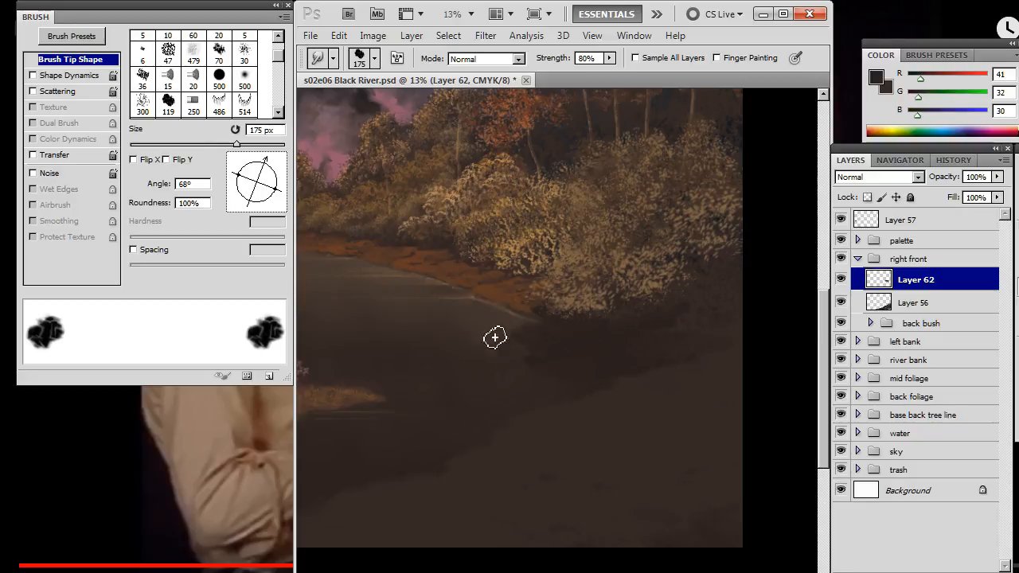
Alternate erasing and painting dark brown to reshape the shadow mass's outline along the river and lower bank.
key("b")
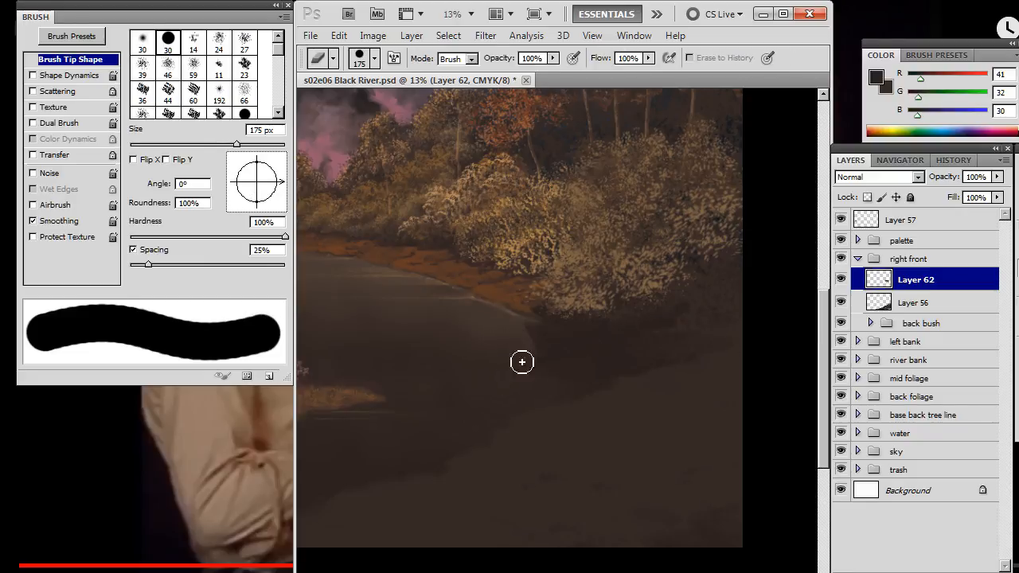
key("b")
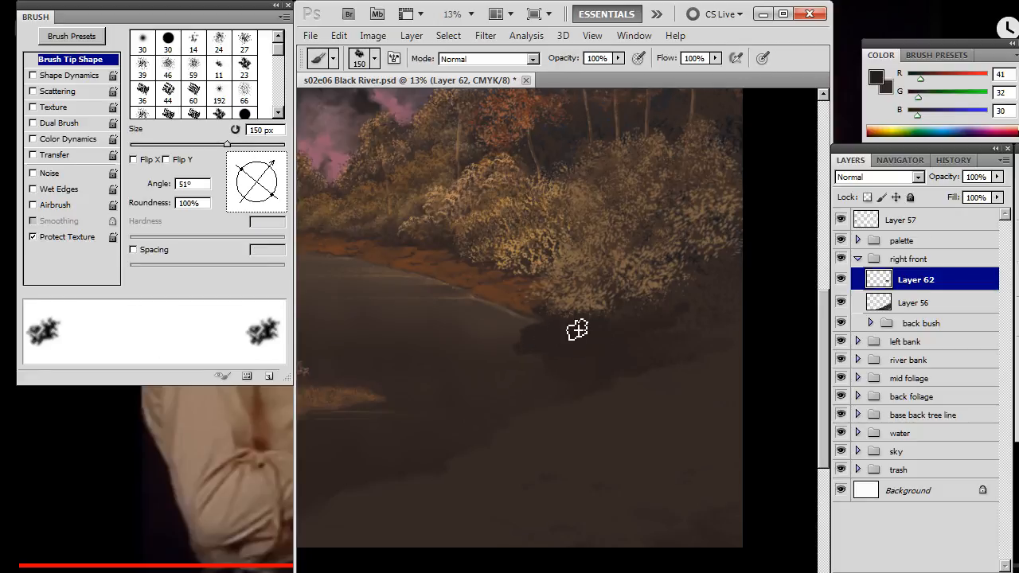
key("e")
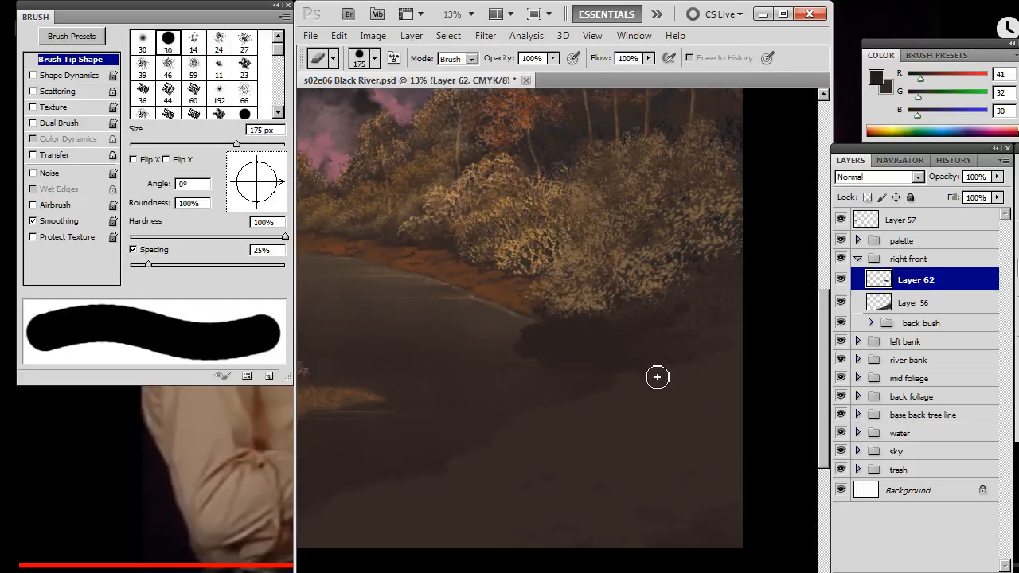
key("b")
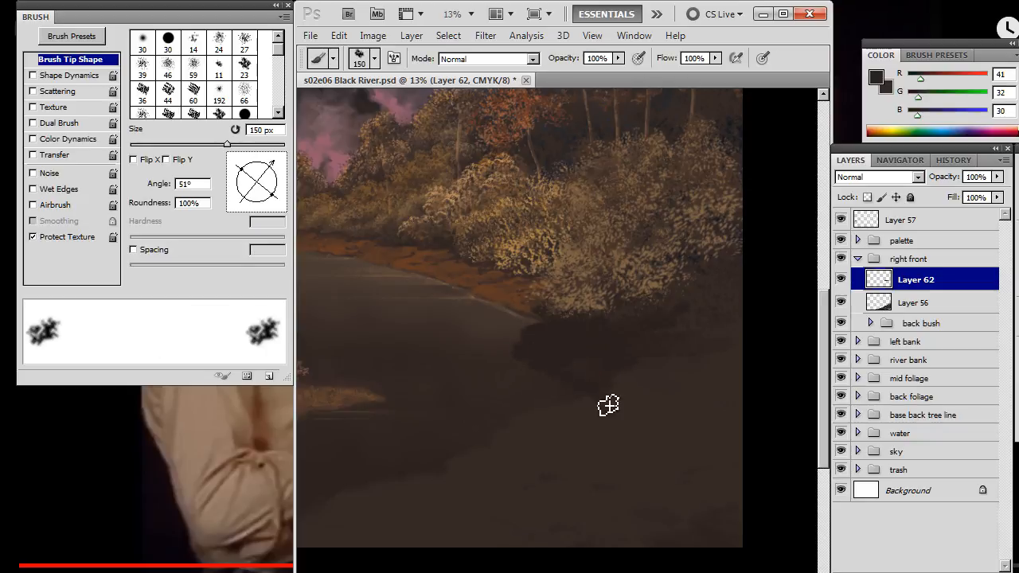
key("e")
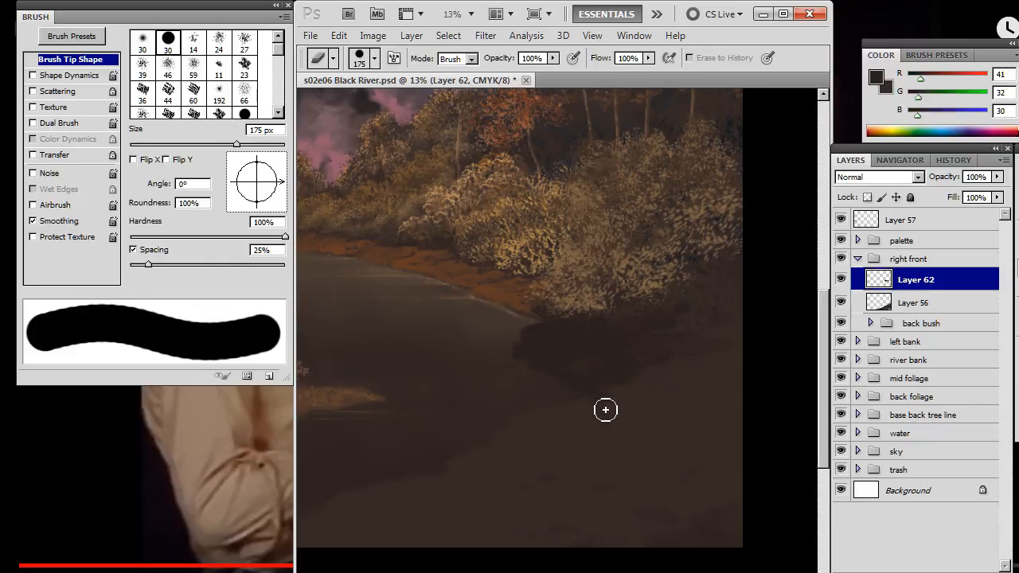
Move the shadow layer beneath Layer 56 so the right foreground bank overlaps it.
left_click_drag(921, 287, 921, 307)
left_click_drag(613, 437, 598, 366)
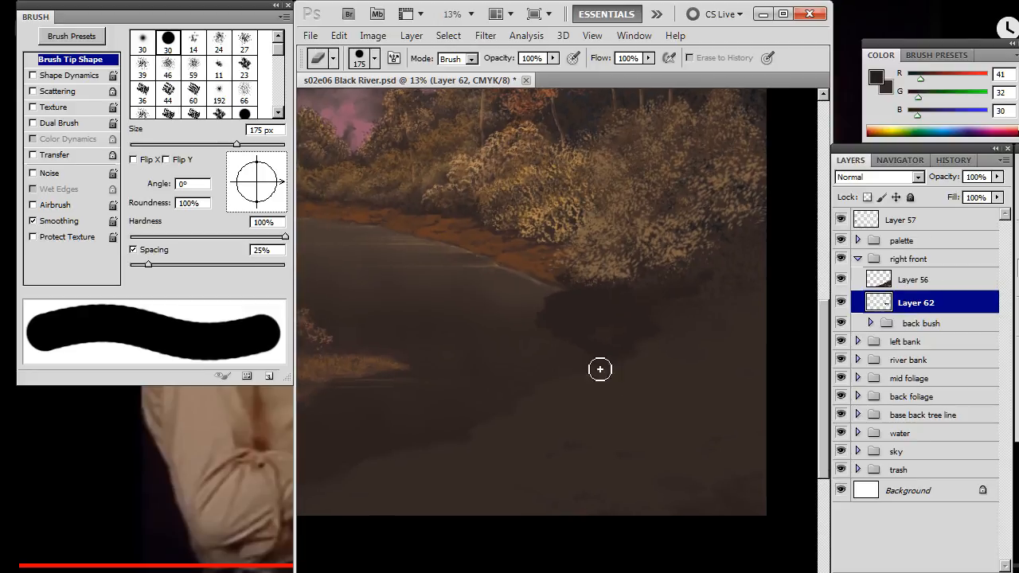
Play a short stretch of the Black River reference video, pause it, and return to the painting in Photoshop.
key("alt+Tab")
left_click(568, 416)
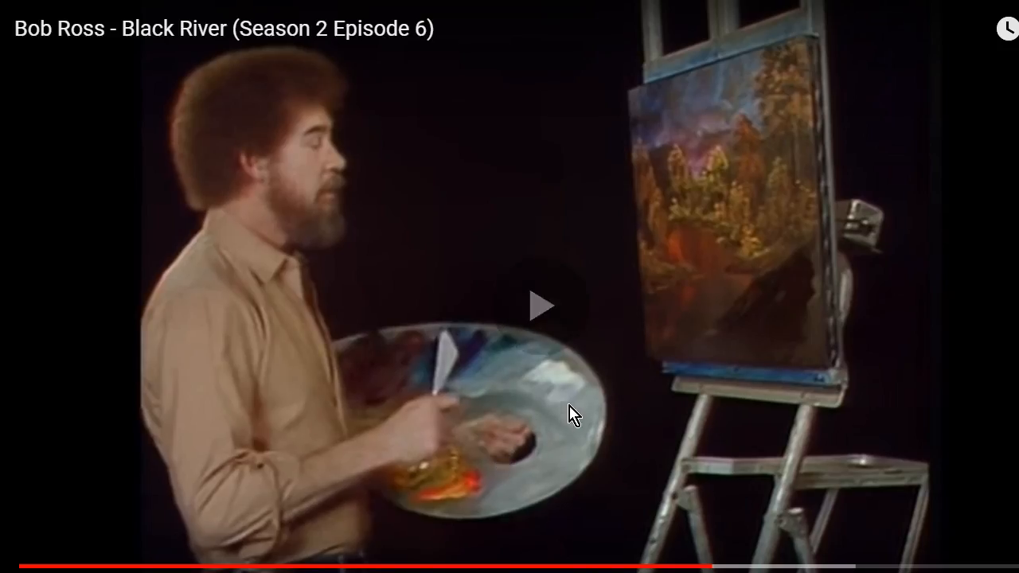
left_click(589, 382)
key("alt+Tab")
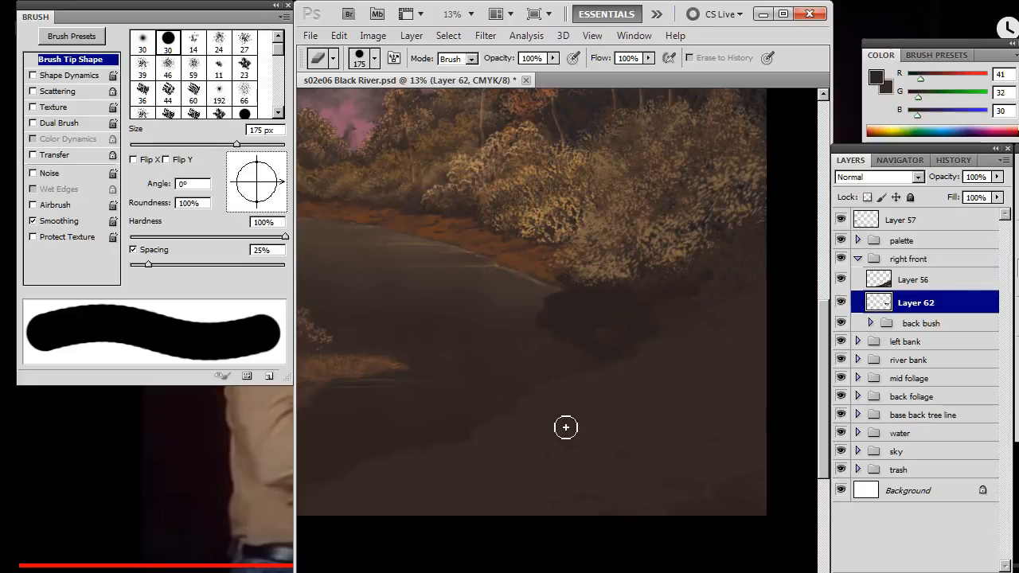
Extend and soften the dark shadow mass along the river edge by alternating smudging and painting.
key("r")
key("b")
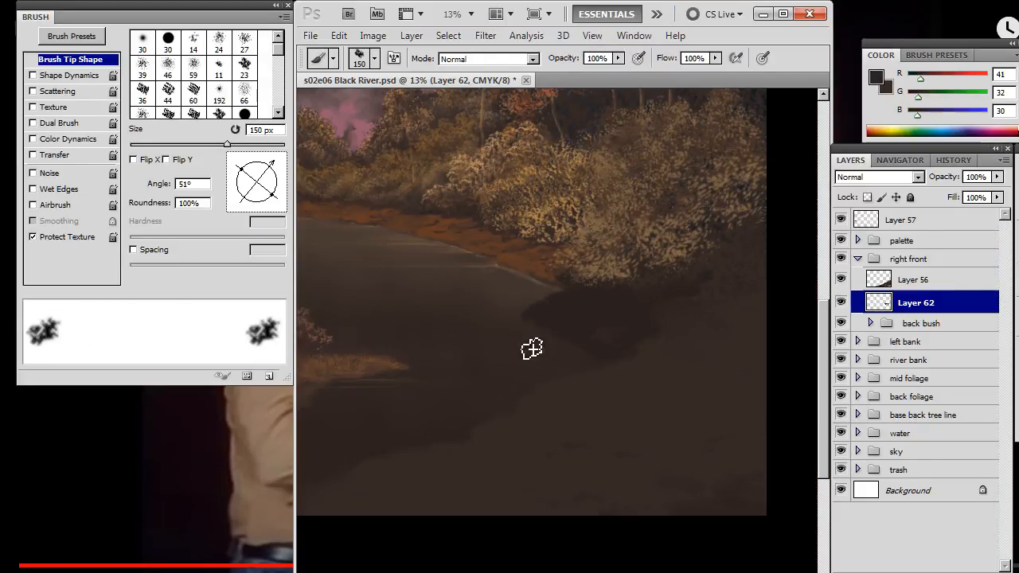
key("r")
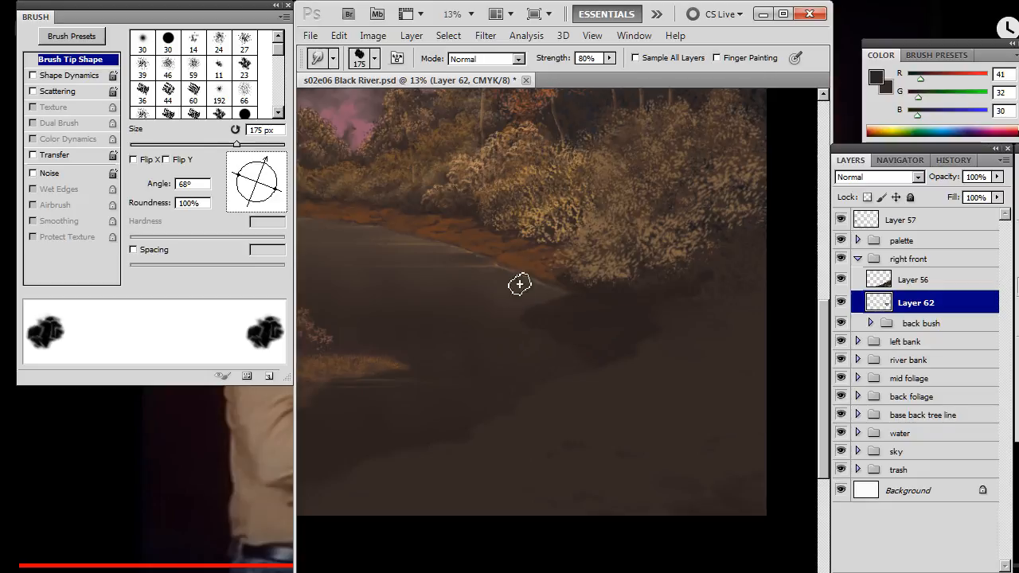
Sample brown from the bush area, add a new layer, and paint zigzag bank strokes over the shadow with a 100 px tip.
key("b")
left_click(535, 241, "alt")
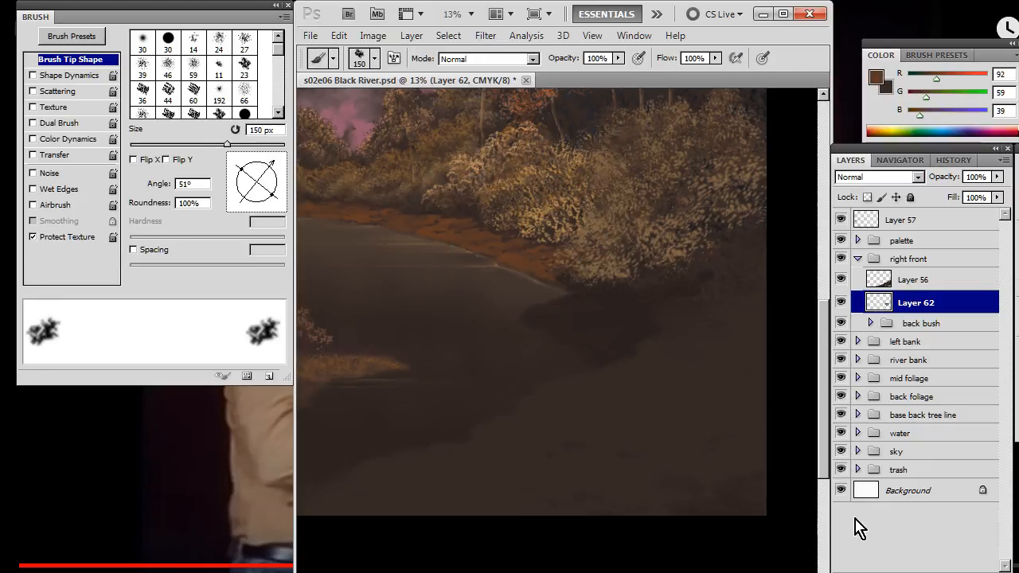
key("ctrl+shift+alt+n")
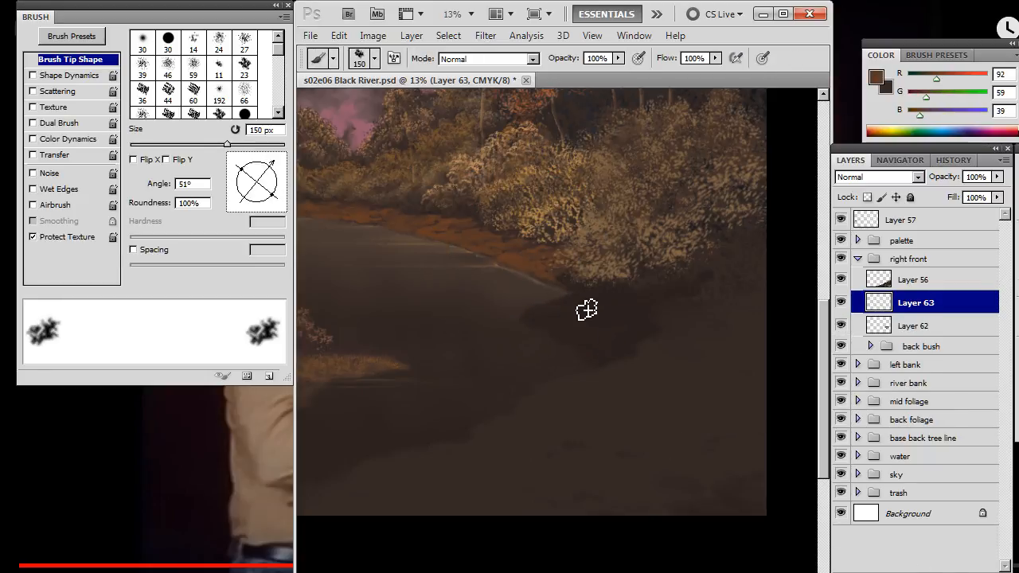
key("bracketleft")
key("bracketleft")
mouse_move(558, 316)
left_mouse_down()
mouse_move(591, 327)
mouse_move(616, 314)
mouse_move(615, 335)
mouse_move(597, 345)
mouse_move(626, 347)
mouse_move(644, 382)
left_mouse_up()
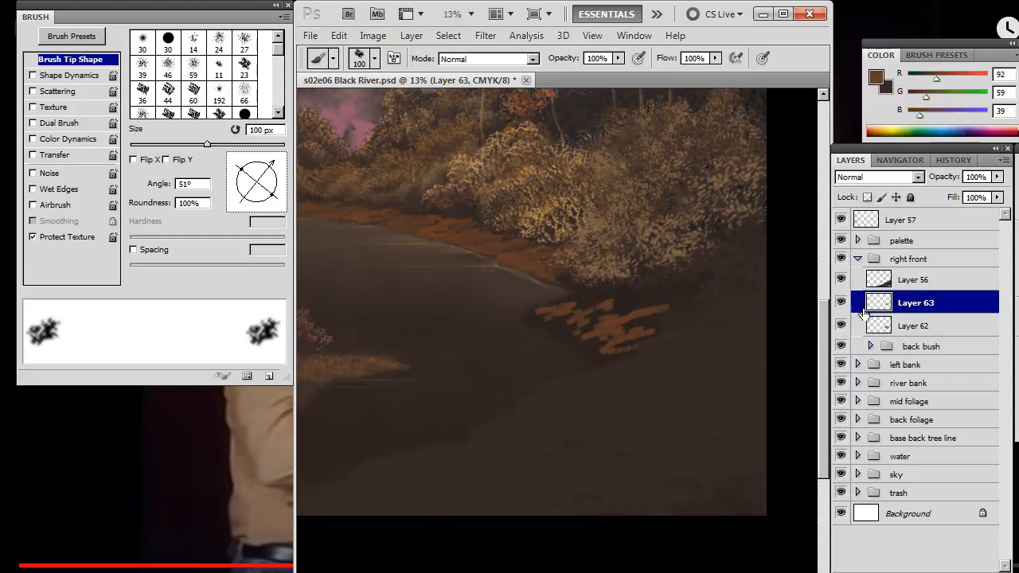
Smudge the river end of the brown strokes using the 70 px textured tip rotated to 45° at 100% strength.
key("r")
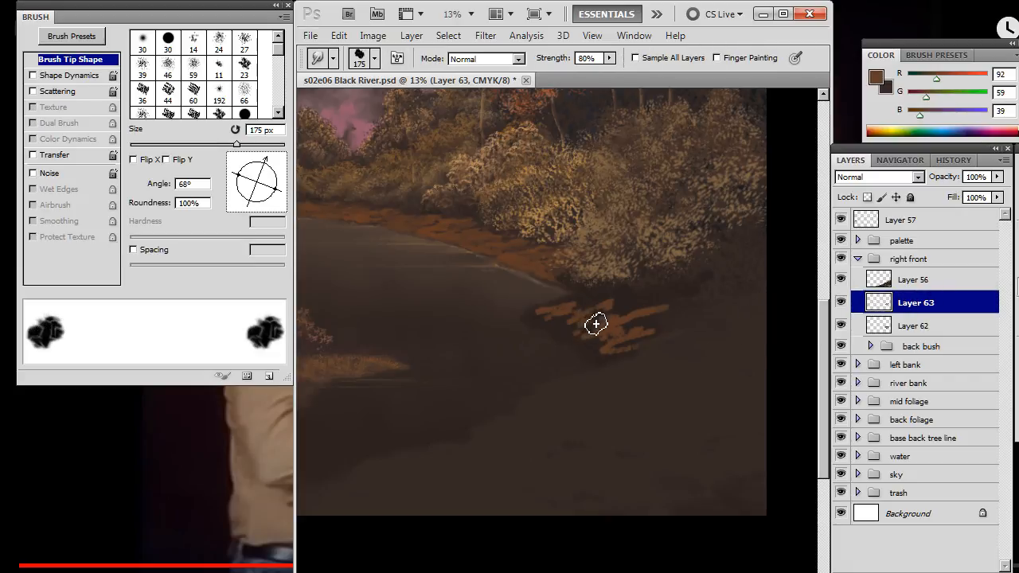
right_click(616, 323)
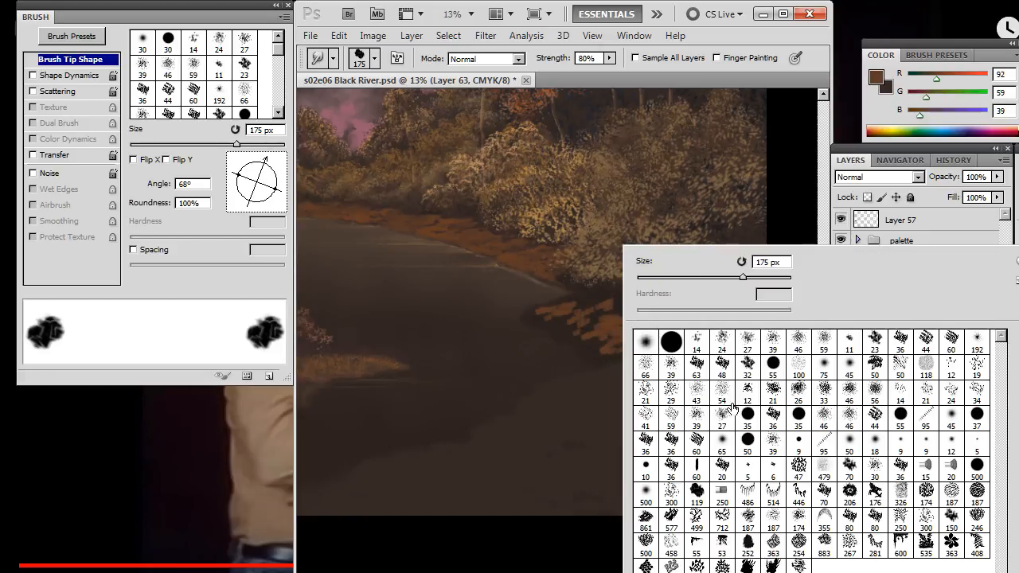
left_click(849, 466)
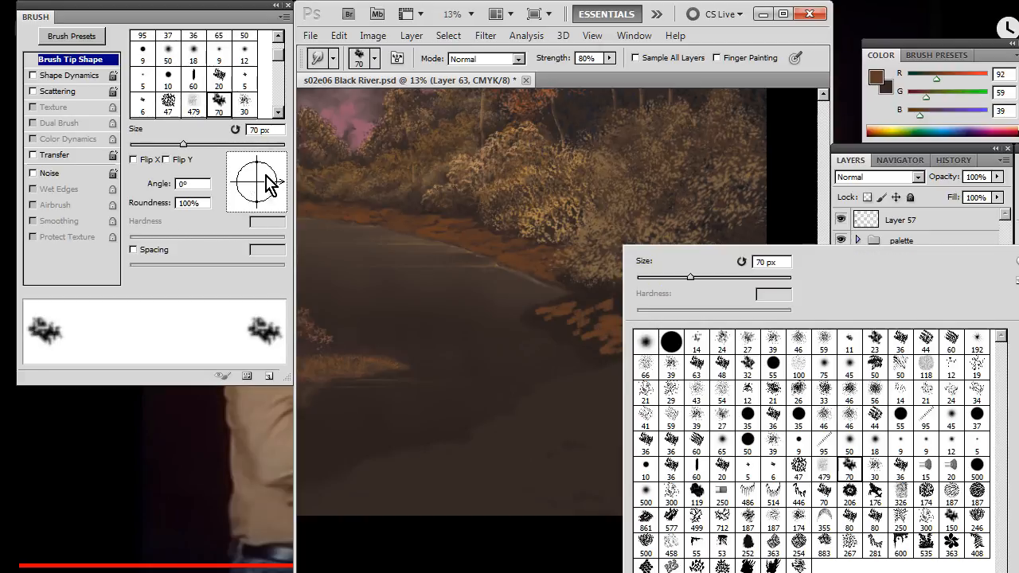
left_click_drag(270, 185, 279, 171)
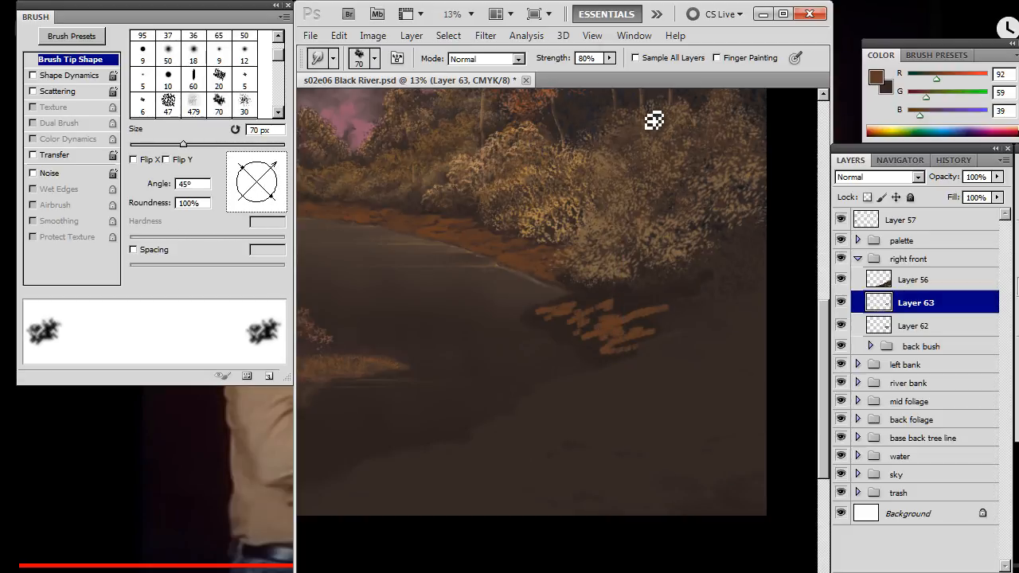
key("0")
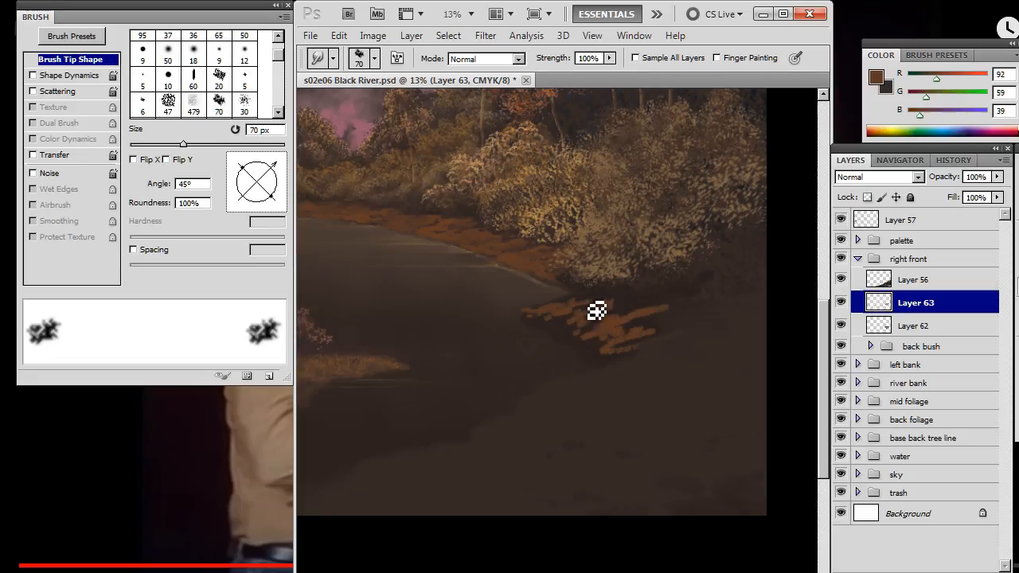
left_click_drag(578, 328, 555, 325)
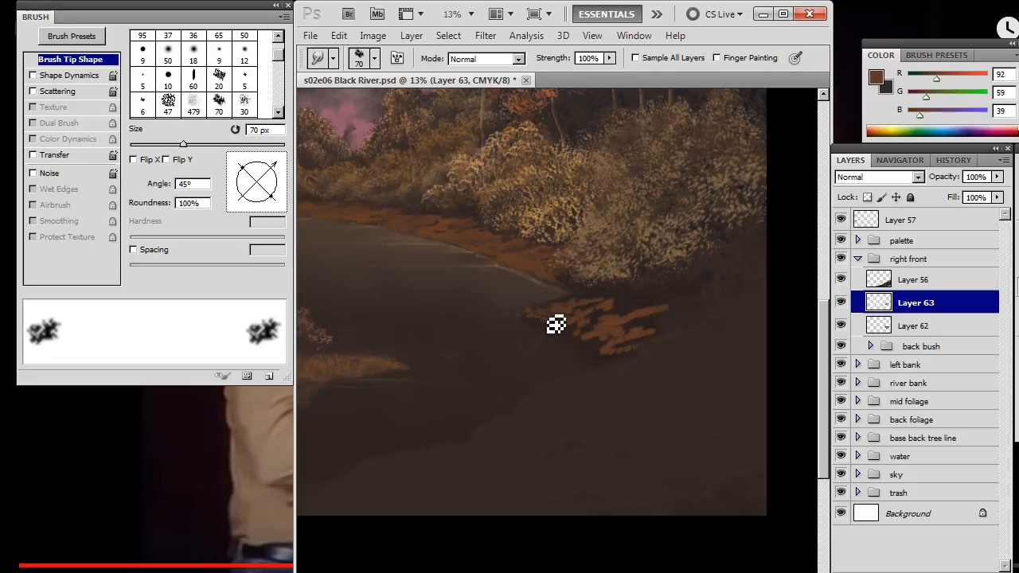
Rotate the Smudge tip to 49°, enlarge it to 100 px, and spread the brown strokes into a fuller bank patch.
left_click_drag(272, 165, 276, 163)
mouse_move(577, 319)
left_mouse_down()
mouse_move(568, 312)
mouse_move(578, 339)
left_mouse_up()
mouse_move(642, 325)
left_mouse_down()
mouse_move(613, 327)
mouse_move(668, 315)
mouse_move(612, 330)
mouse_move(614, 321)
mouse_move(640, 345)
mouse_move(595, 335)
mouse_move(610, 329)
mouse_move(592, 338)
mouse_move(622, 346)
mouse_move(624, 331)
mouse_move(624, 361)
left_mouse_up()
key("bracketright")
key("bracketright")
key("bracketright")
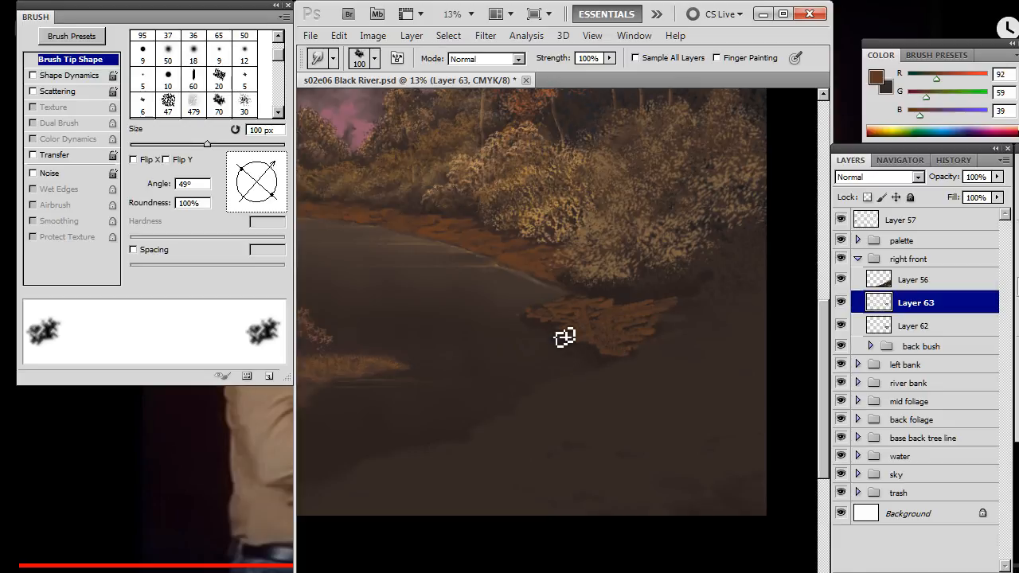
key("e")
left_click_drag(614, 305, 550, 322)
key("r")
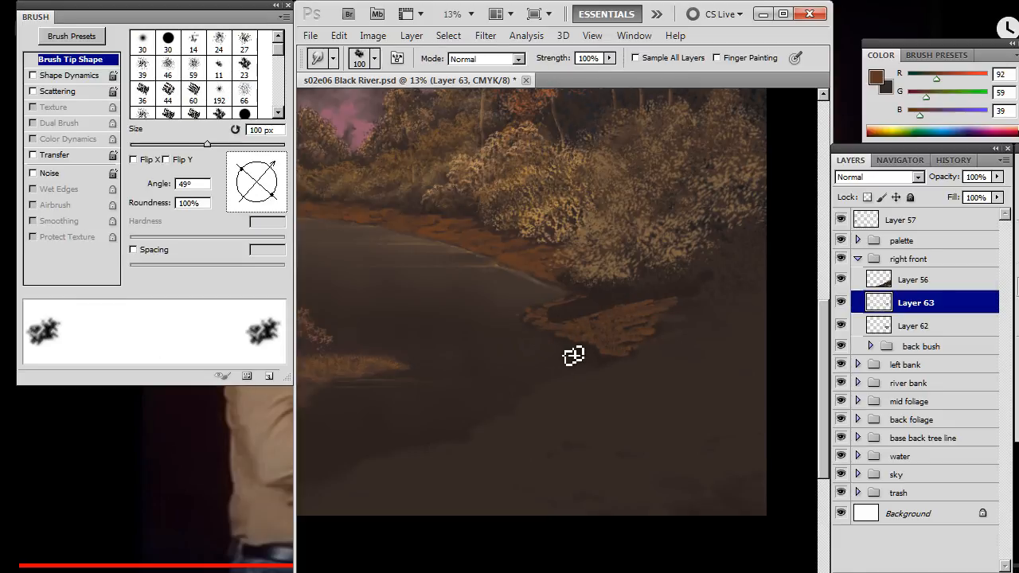
key("ctrl+z")
Give the Eraser the 70 px textured tip at 36° and break small gaps into the brown bank patch.
key("e")
right_click(593, 322)
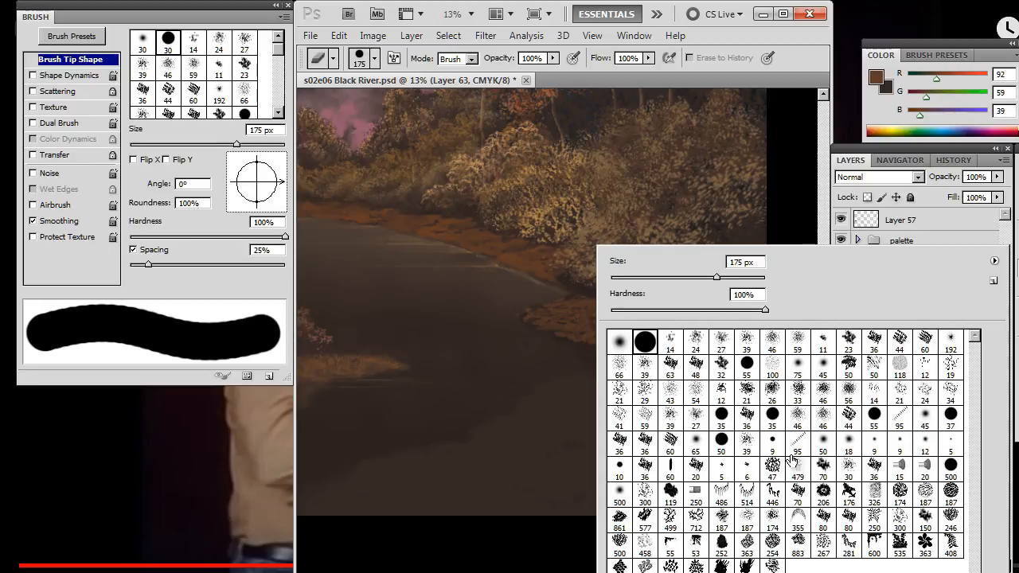
left_click(823, 466)
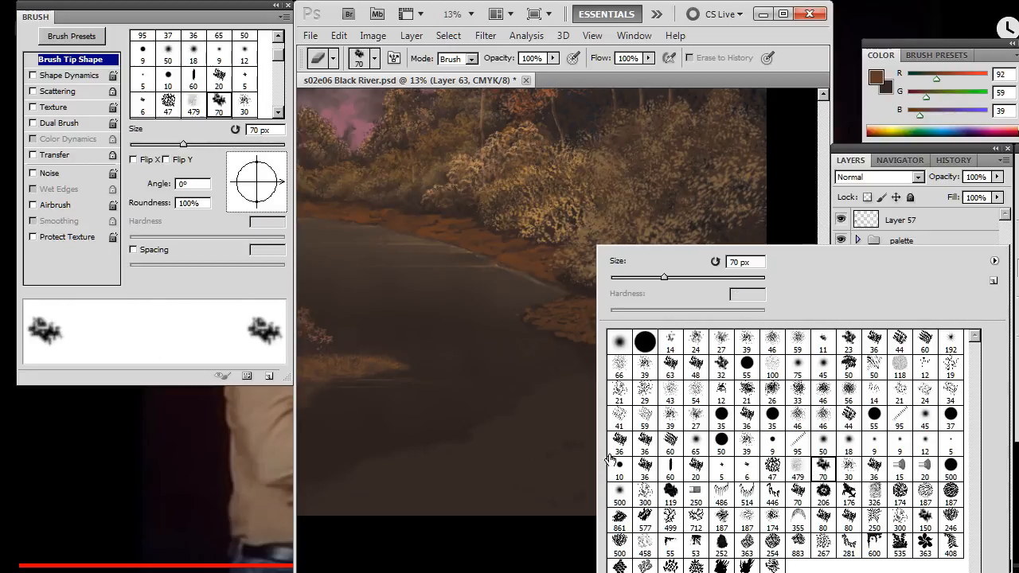
left_click(274, 168)
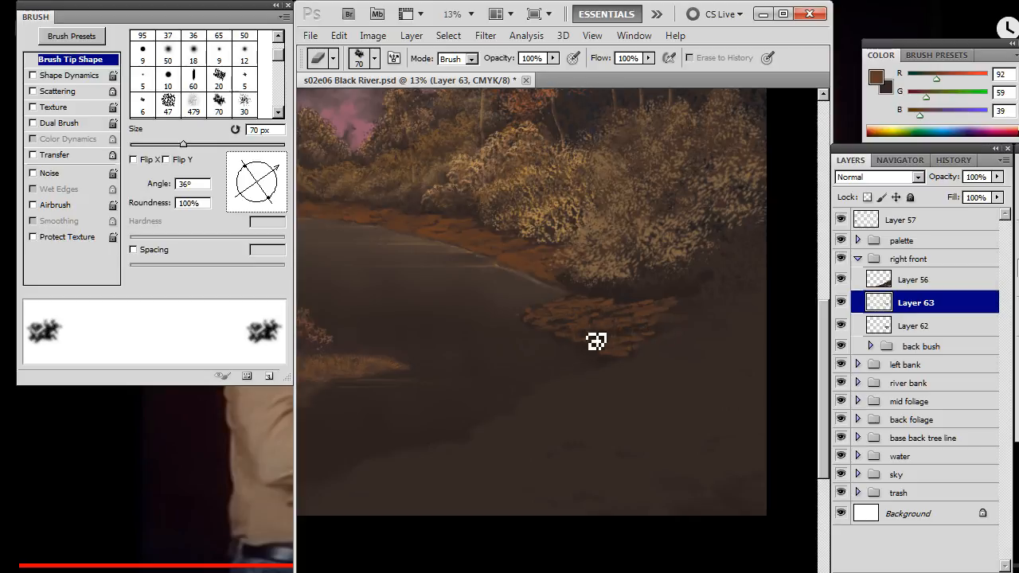
Rotate the 100 px Smudge tip to 68° and pull the brown patch outward at both ends.
key("r")
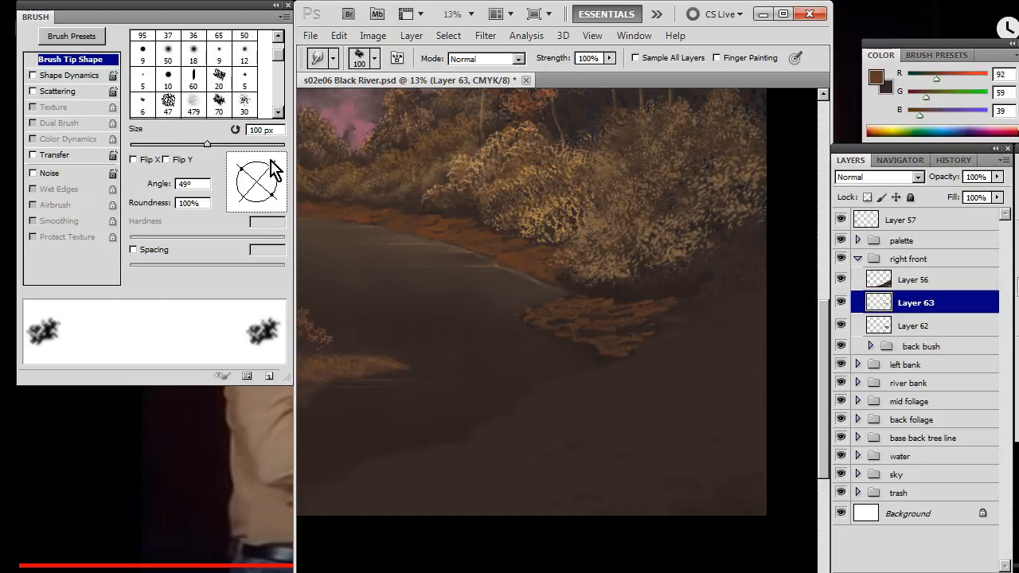
left_click_drag(270, 161, 266, 157)
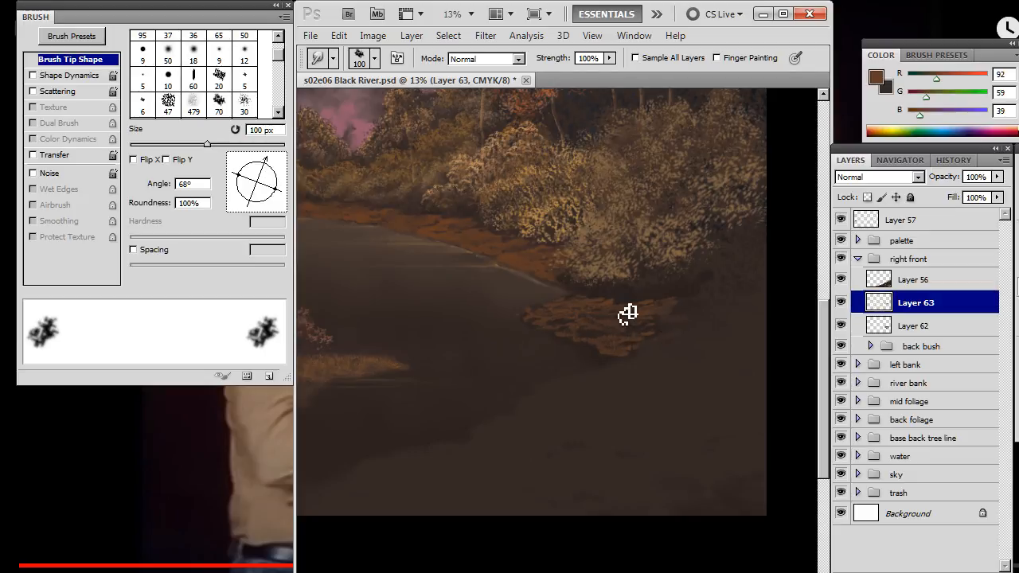
mouse_move(627, 314)
left_mouse_down()
mouse_move(693, 309)
mouse_move(627, 310)
mouse_move(575, 325)
mouse_move(630, 318)
mouse_move(629, 335)
mouse_move(548, 341)
mouse_move(626, 322)
mouse_move(566, 335)
mouse_move(548, 326)
mouse_move(565, 313)
mouse_move(531, 312)
mouse_move(553, 306)
mouse_move(557, 293)
mouse_move(531, 317)
mouse_move(576, 282)
mouse_move(569, 312)
mouse_move(531, 325)
mouse_move(579, 312)
mouse_move(561, 296)
mouse_move(522, 315)
left_mouse_up()
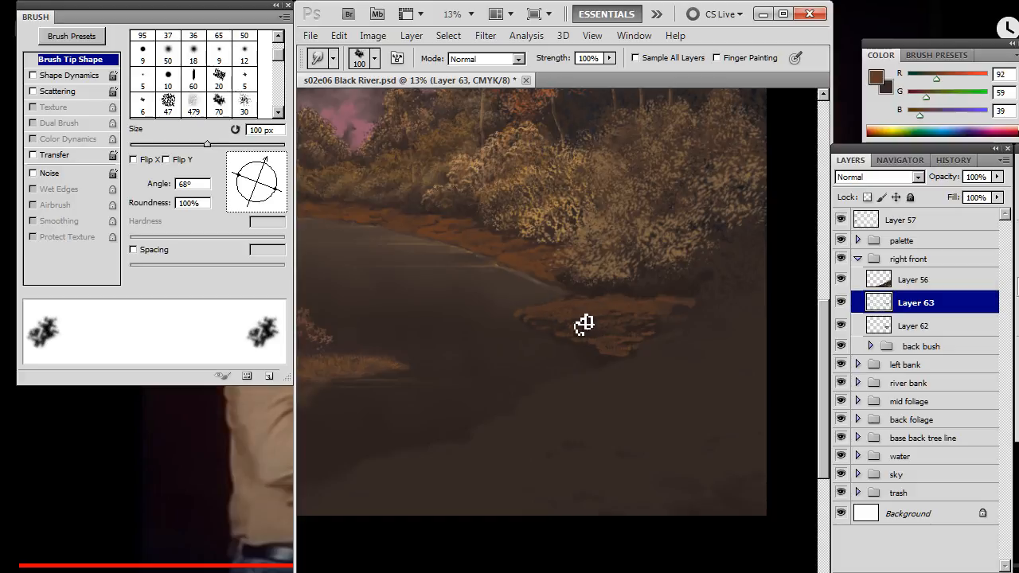
Alternate erasing and smudging to thin and soften the brown patch, lowering the Smudge strength to 40%.
key("e")
mouse_move(618, 328)
left_mouse_down()
mouse_move(649, 315)
mouse_move(618, 301)
left_mouse_up()
key("r")
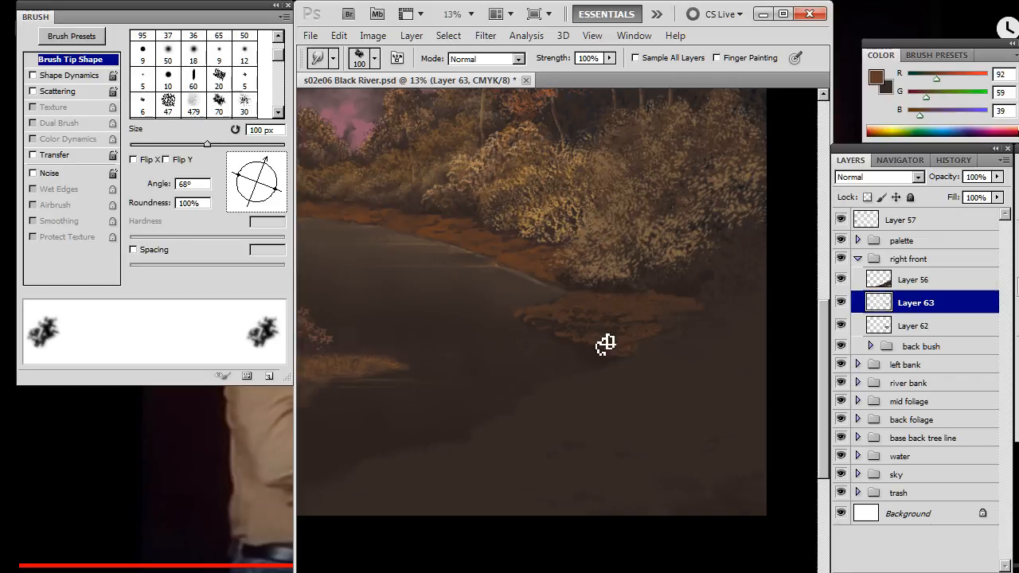
key("e")
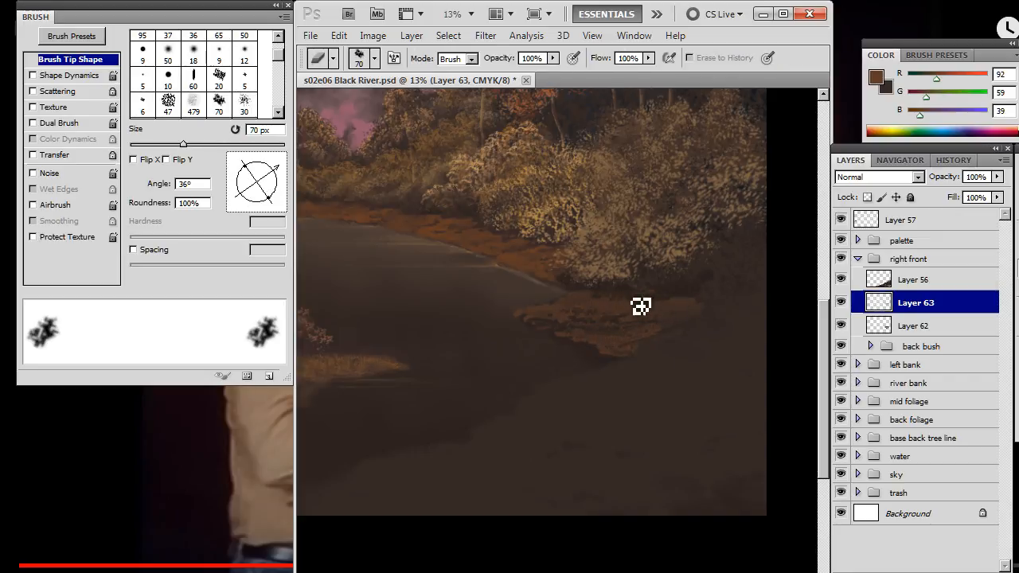
key("r")
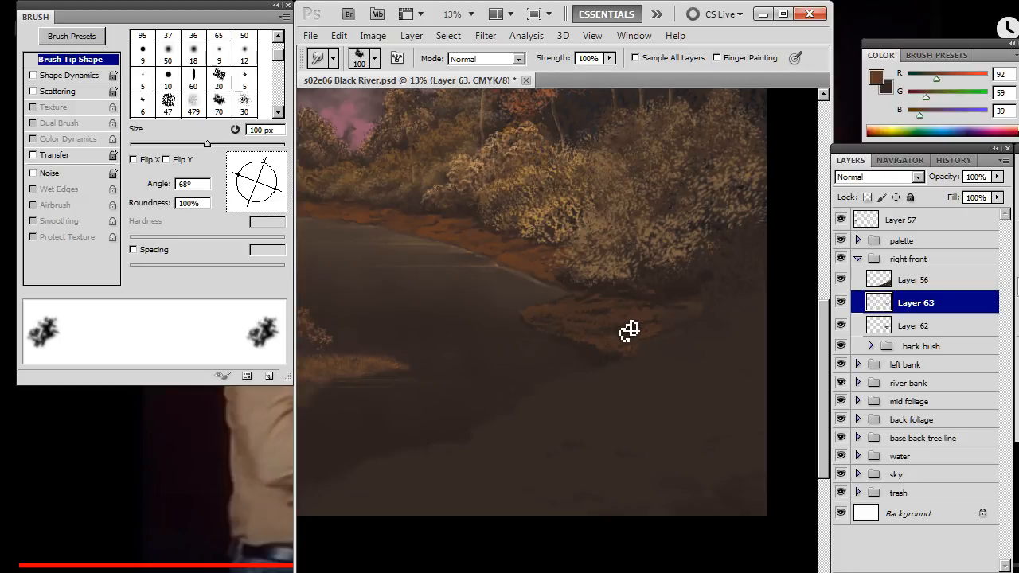
key("e")
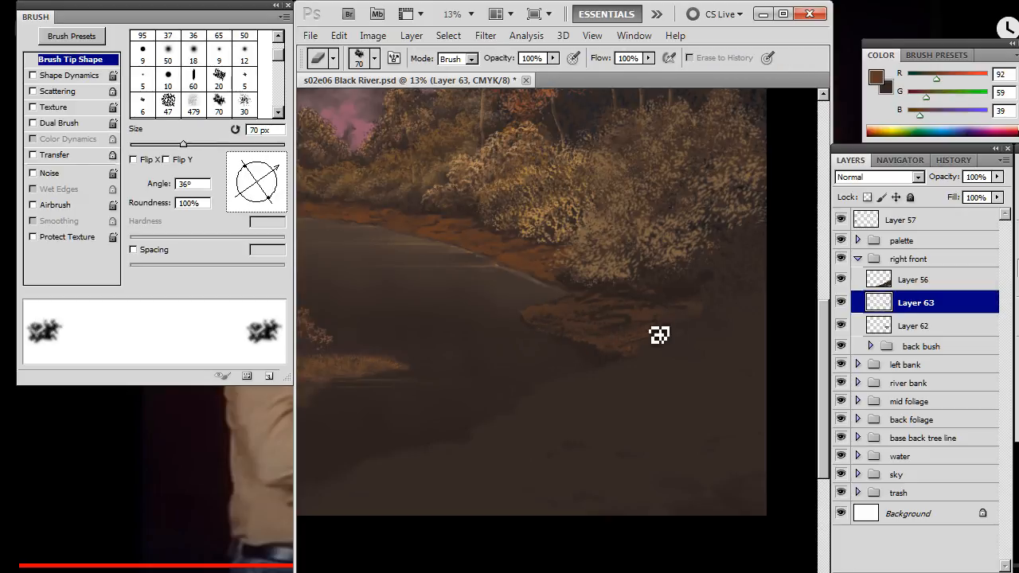
key("r")
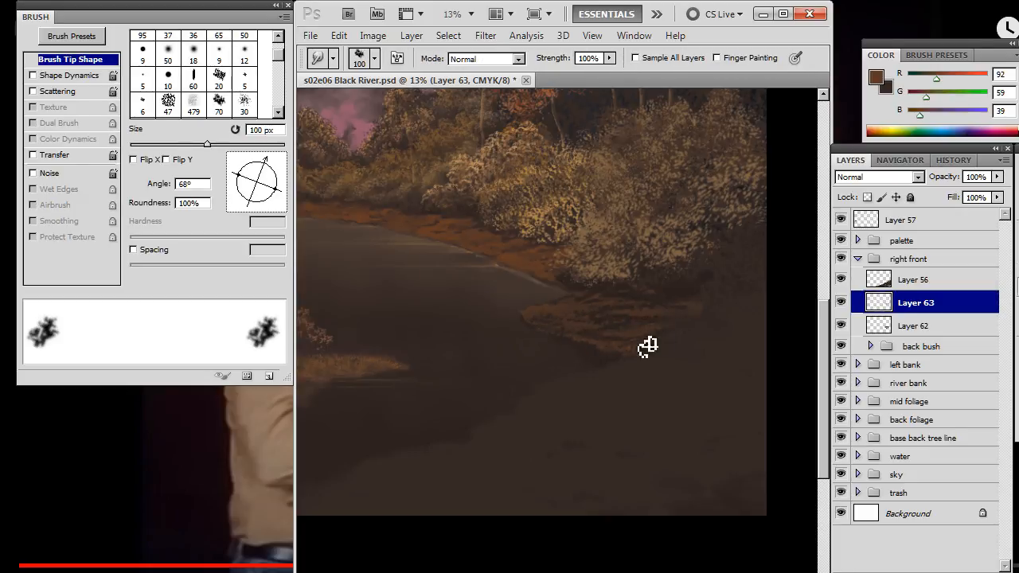
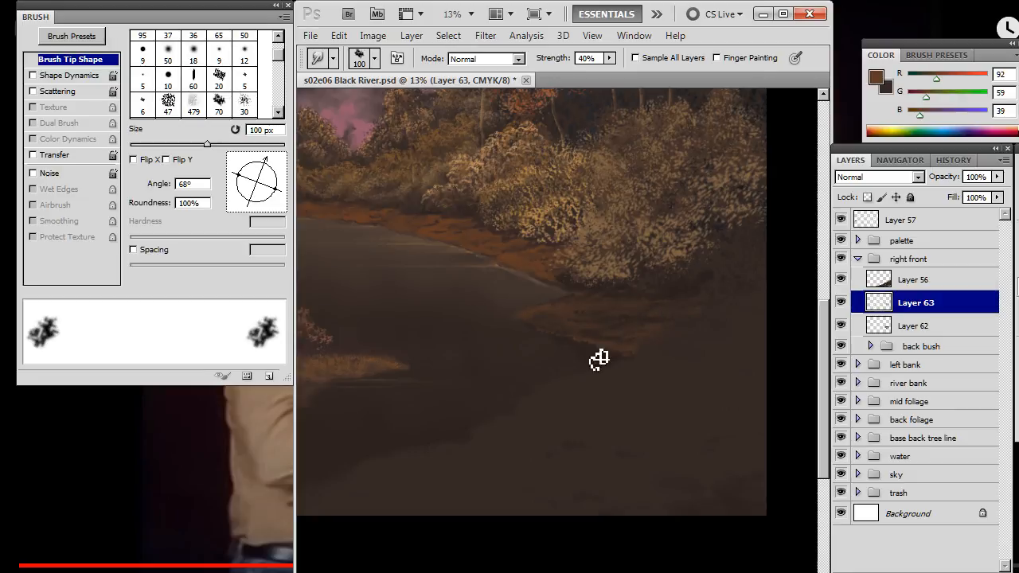
Paint additional brown highlights on the lower and river-side parts of the patch and blend them at 40% Smudge strength.
key("b")
left_click_drag(610, 341, 630, 329)
key("r")
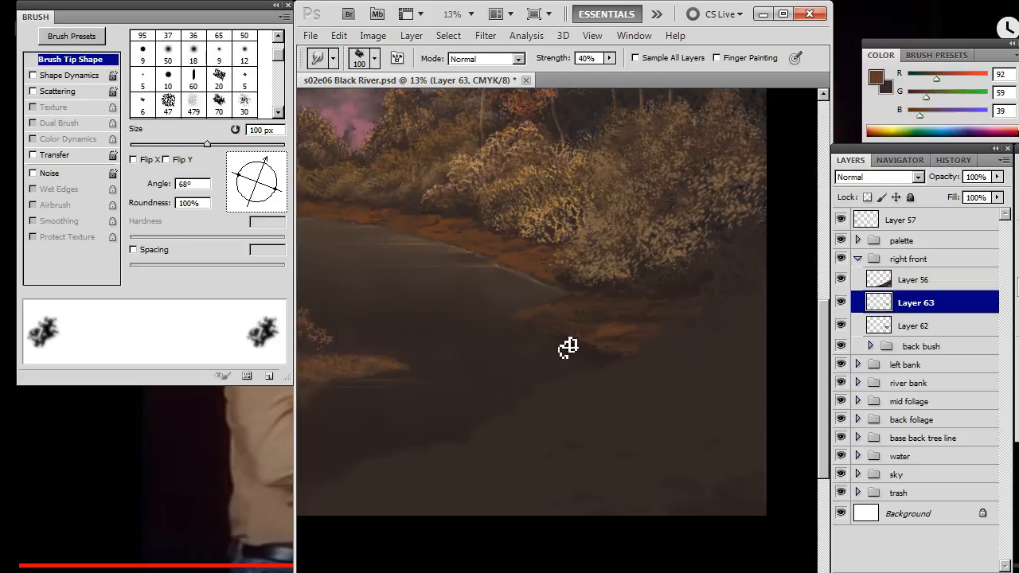
key("b")
left_click_drag(584, 313, 557, 325)
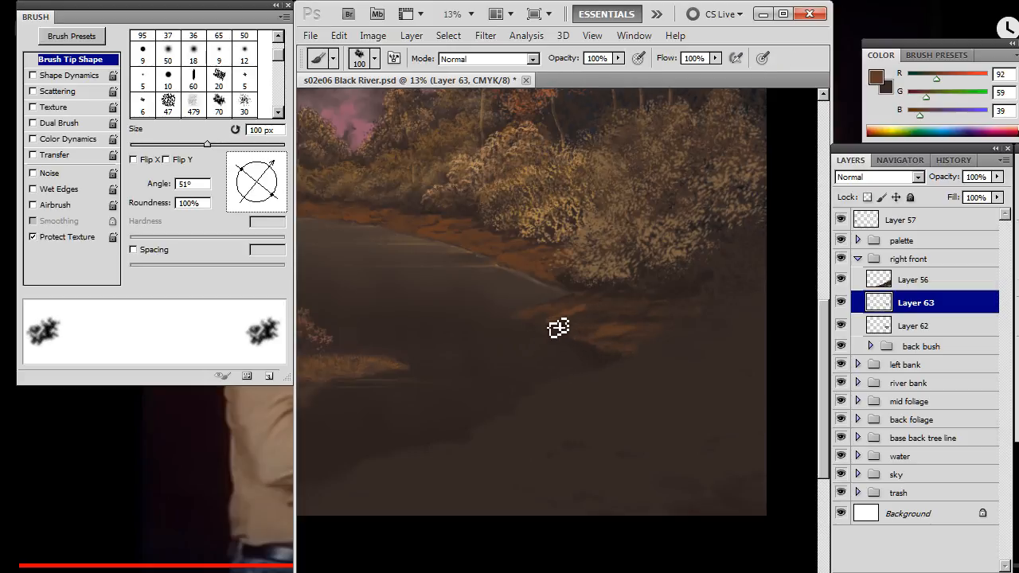
key("r")
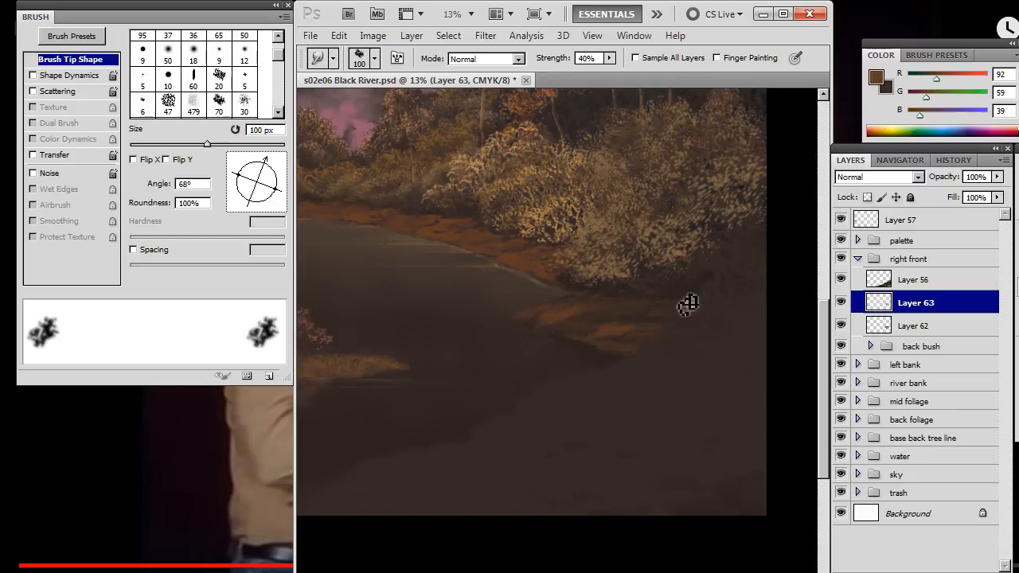
Raise the Smudge strength to 70% and alternate painting and smudging brown accents across the bank patch.
key("7")
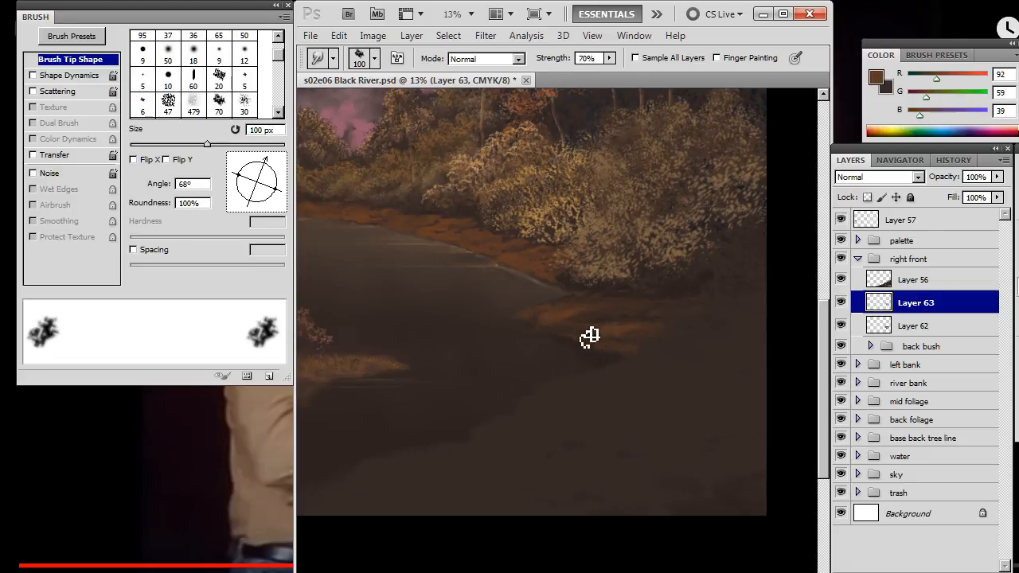
mouse_move(587, 337)
left_mouse_down()
mouse_move(629, 334)
mouse_move(646, 321)
left_mouse_up()
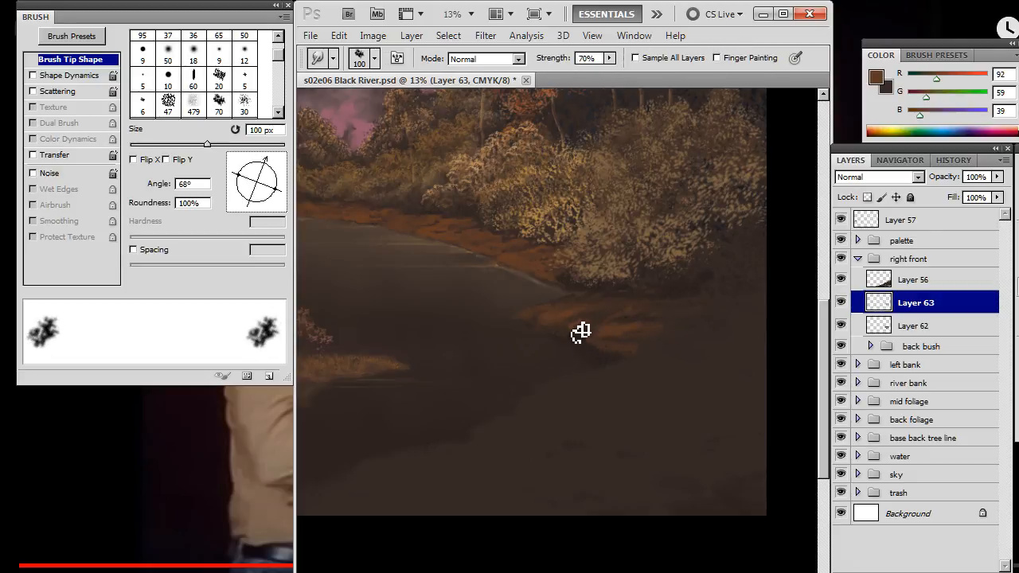
key("b")
key("r")
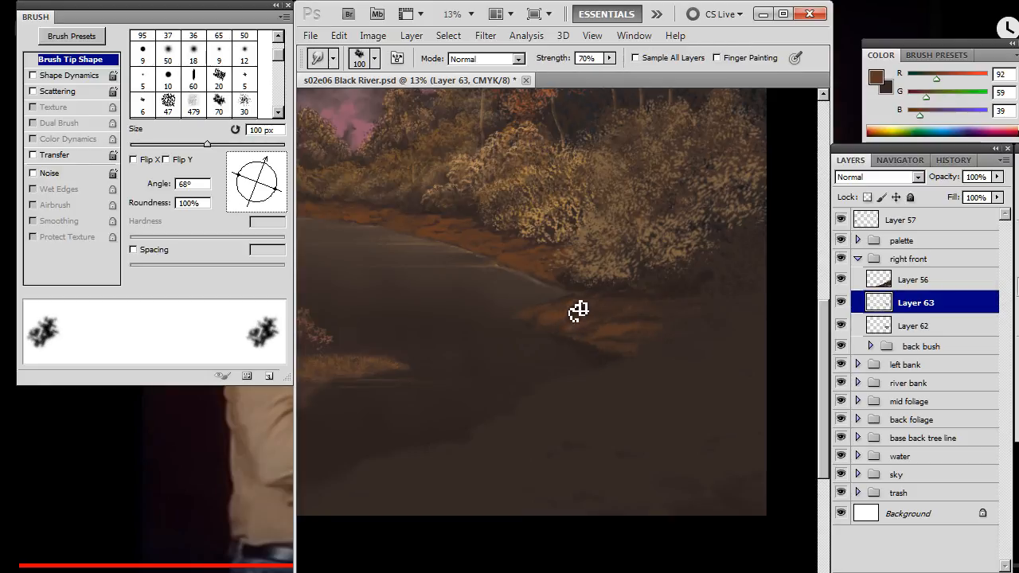
key("b")
key("r")
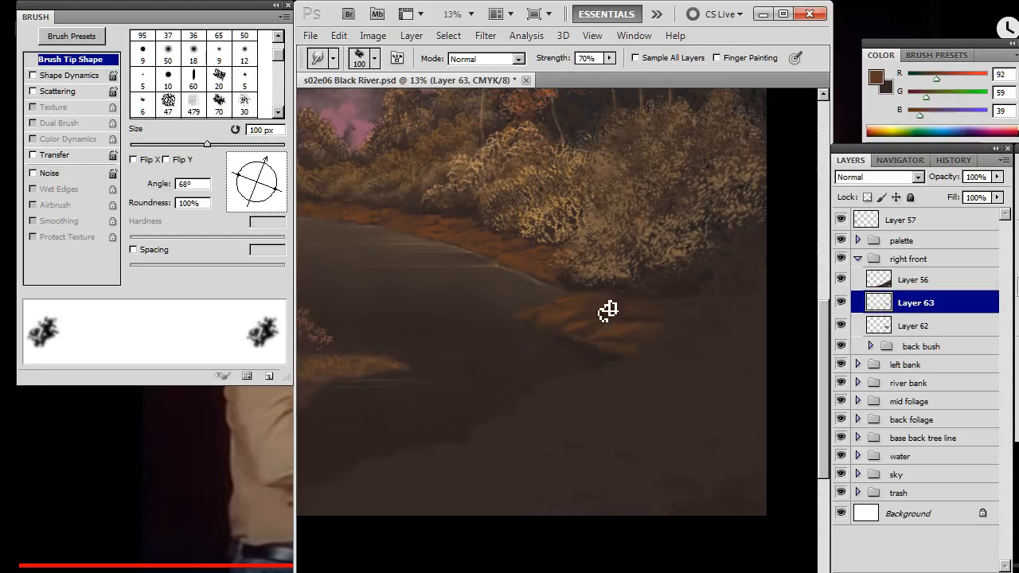
key("b")
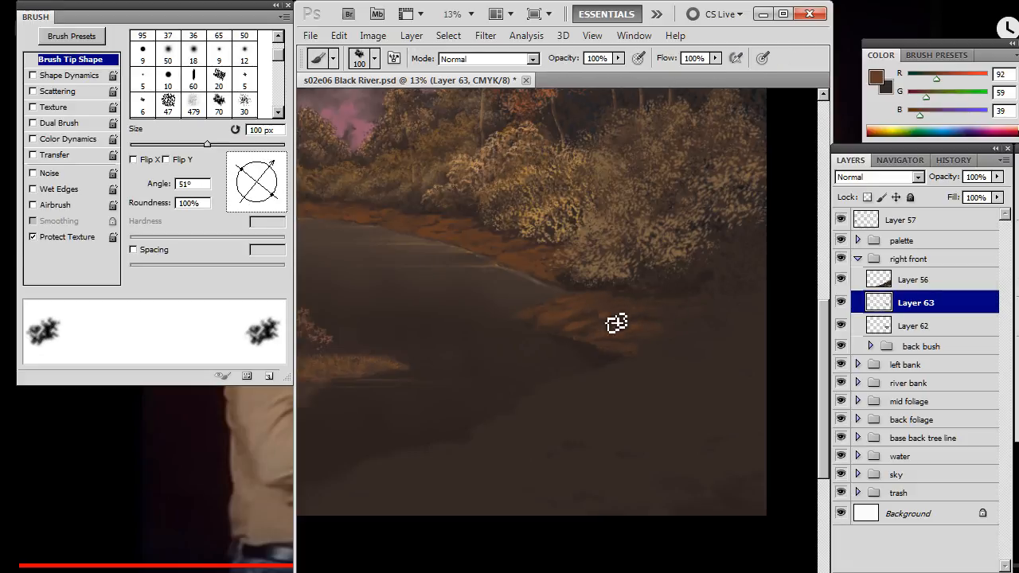
Smudge the brown bank patch, return from the reference video to Photoshop, and sample a muted brown from the left bank for the Brush.
key("r")
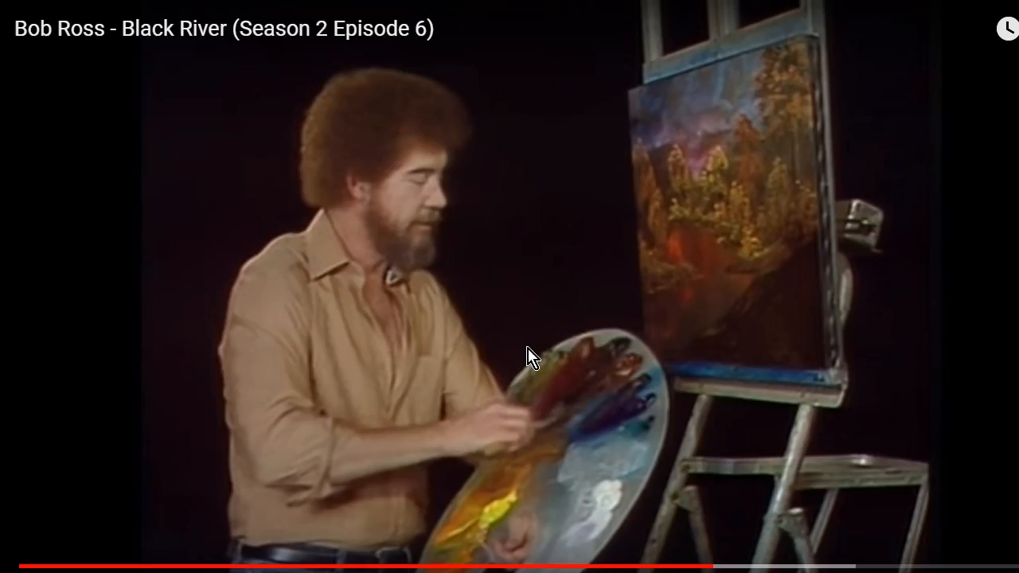
key("alt+Tab")
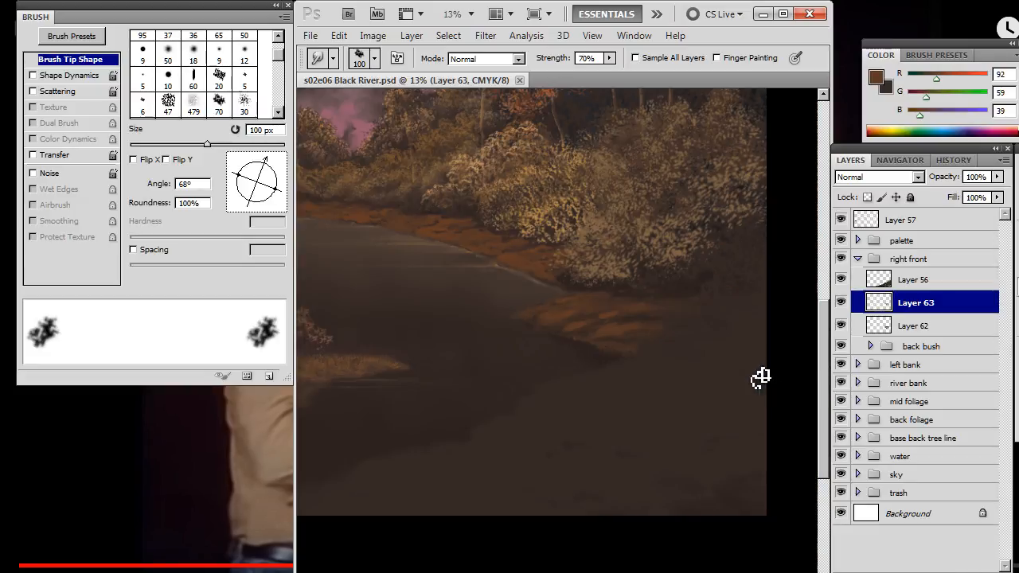
left_click_drag(416, 375, 533, 332)
key("b")
left_click(389, 364, "alt")
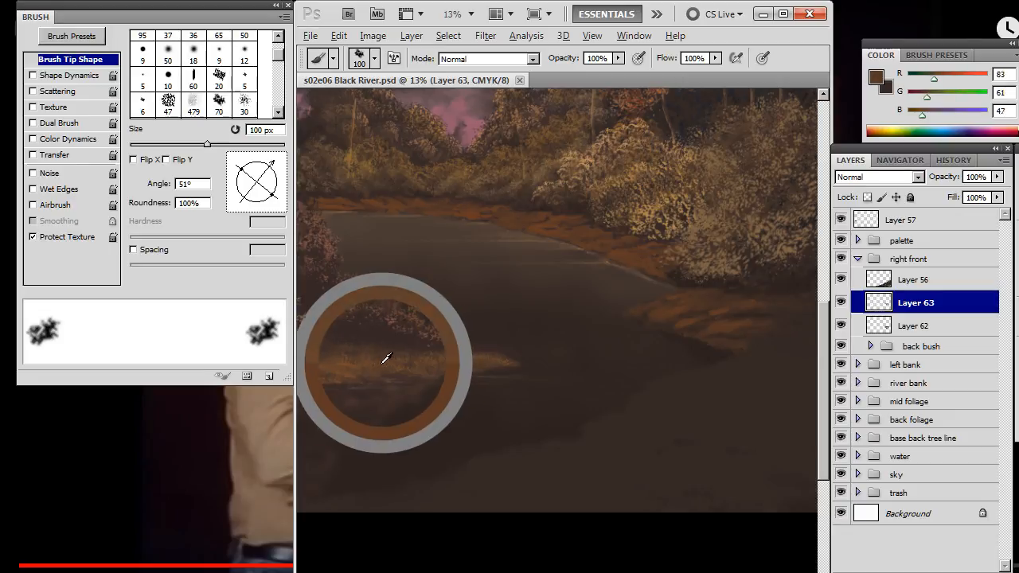
mouse_move(651, 350)
left_mouse_down()
mouse_move(587, 348)
mouse_move(603, 352)
mouse_move(591, 359)
mouse_move(618, 336)
left_mouse_up()
Choose the 486 px grass-like Brush tip, flatten it to 52% roundness, rotate it to -160° and reduce its size to 250 px.
right_click(603, 345)
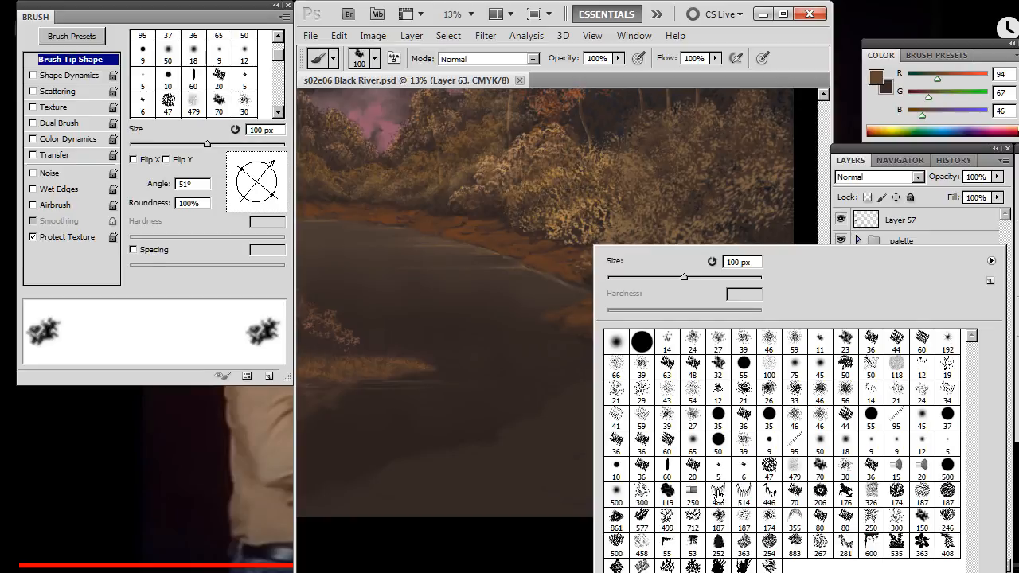
left_click(718, 495)
mouse_move(254, 199)
left_mouse_down()
mouse_move(246, 181)
mouse_move(263, 213)
mouse_move(262, 201)
left_mouse_up()
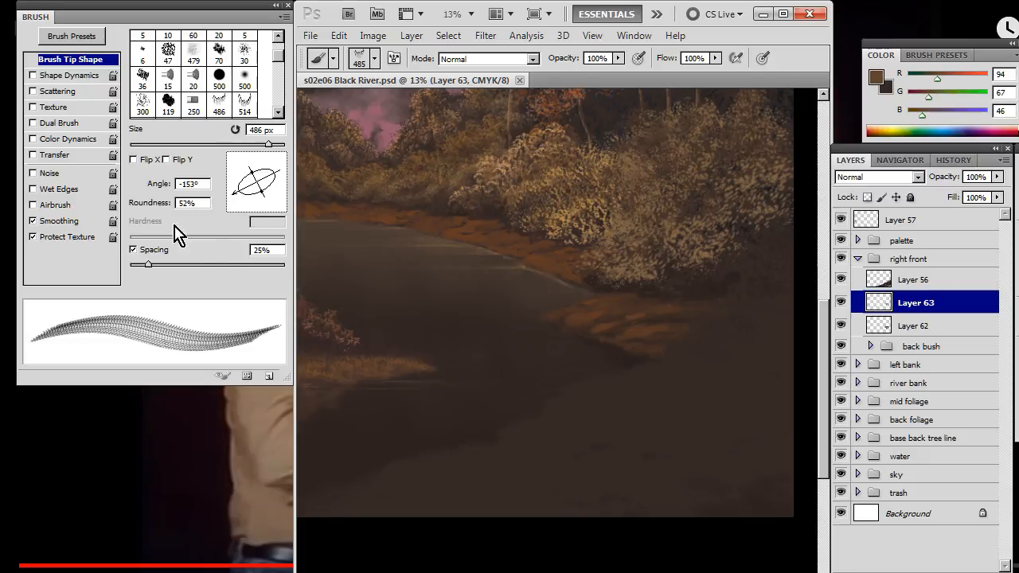
left_click_drag(237, 194, 233, 190)
key("bracketleft")
key("bracketleft")
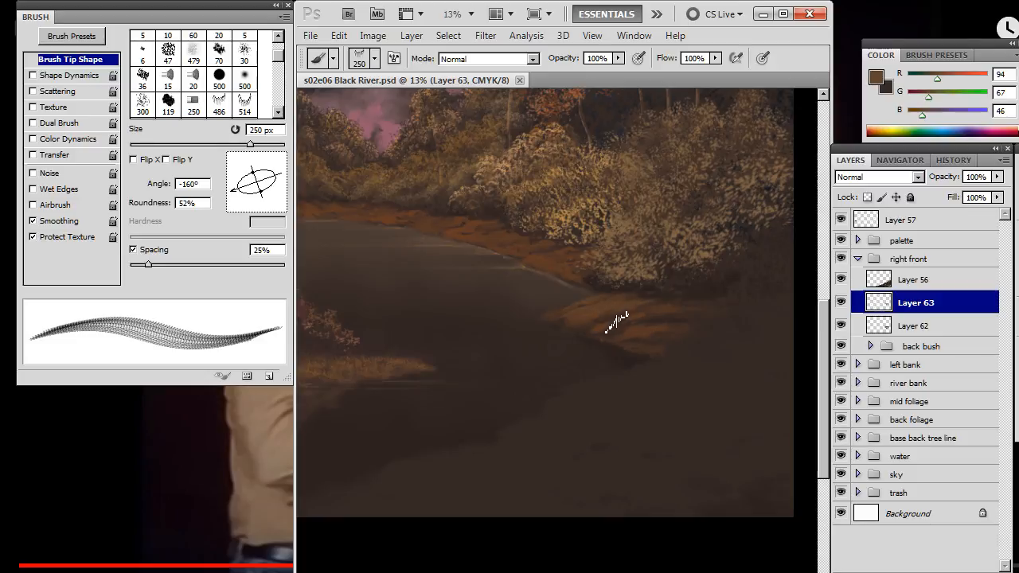
Paint muted brown strokes over the patch below the right bushes and rotate the Brush tip to -165°.
left_click_drag(616, 321, 614, 324)
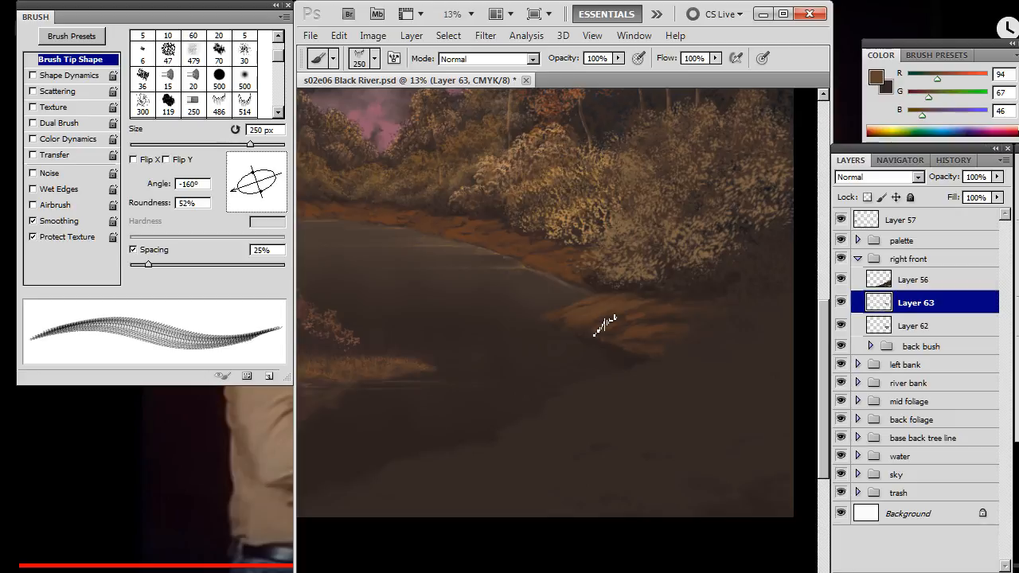
left_click_drag(238, 189, 234, 188)
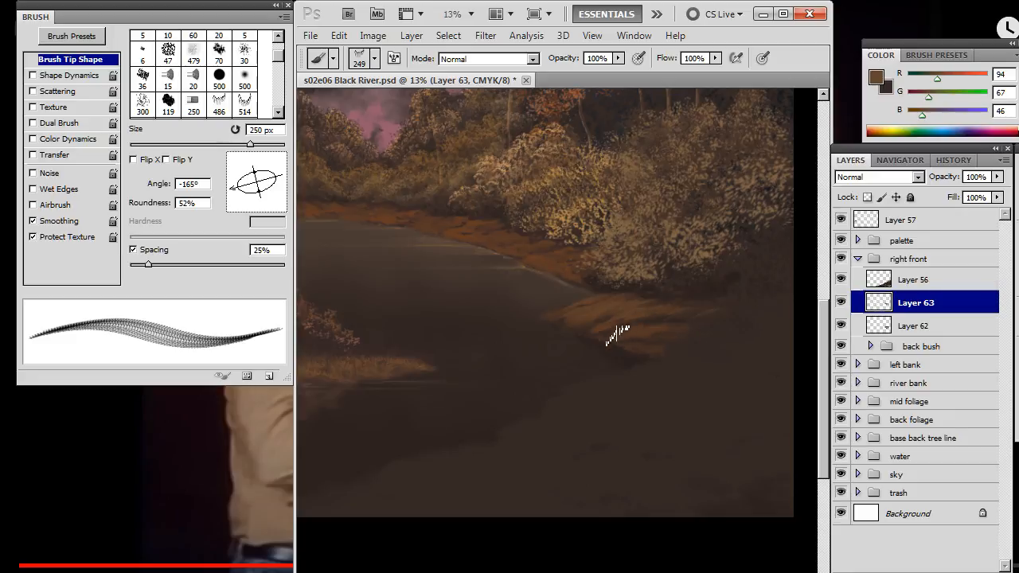
Choose the irregular 446 px tip for the Eraser.
key("e")
right_click(652, 331)
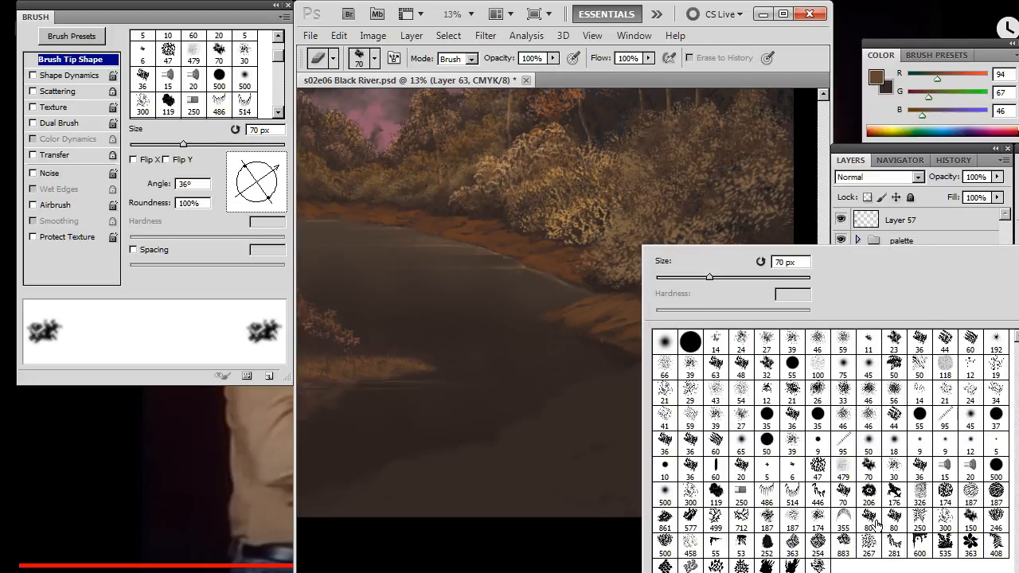
left_click(893, 548)
left_click(821, 495)
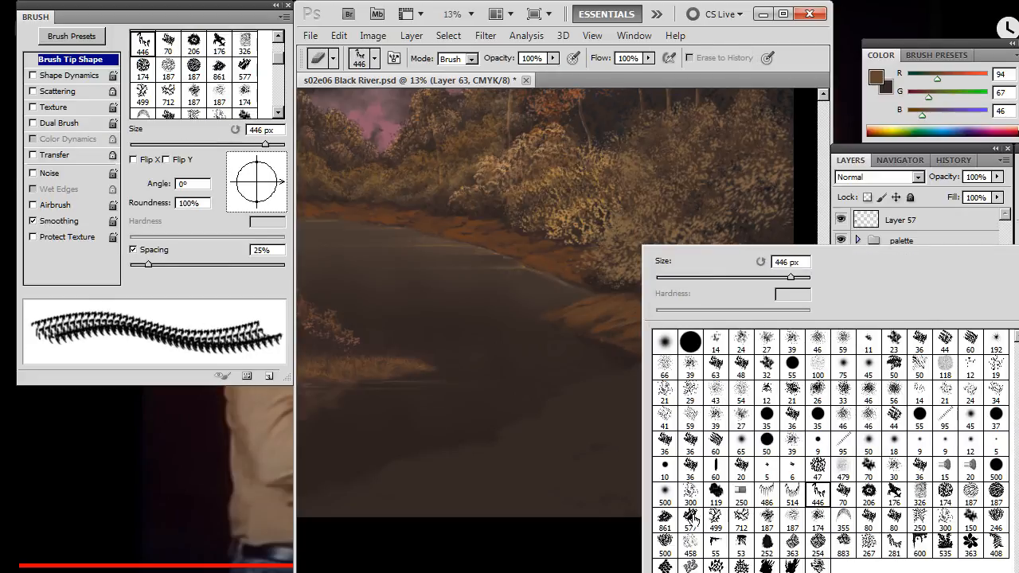
left_click(431, 487)
Try erasing marks across the brown bank patch with the unrotated 446 px tip, and undo the strokes.
mouse_move(589, 305)
left_mouse_down()
mouse_move(608, 320)
mouse_move(621, 306)
left_mouse_up()
left_click_drag(671, 315, 653, 311)
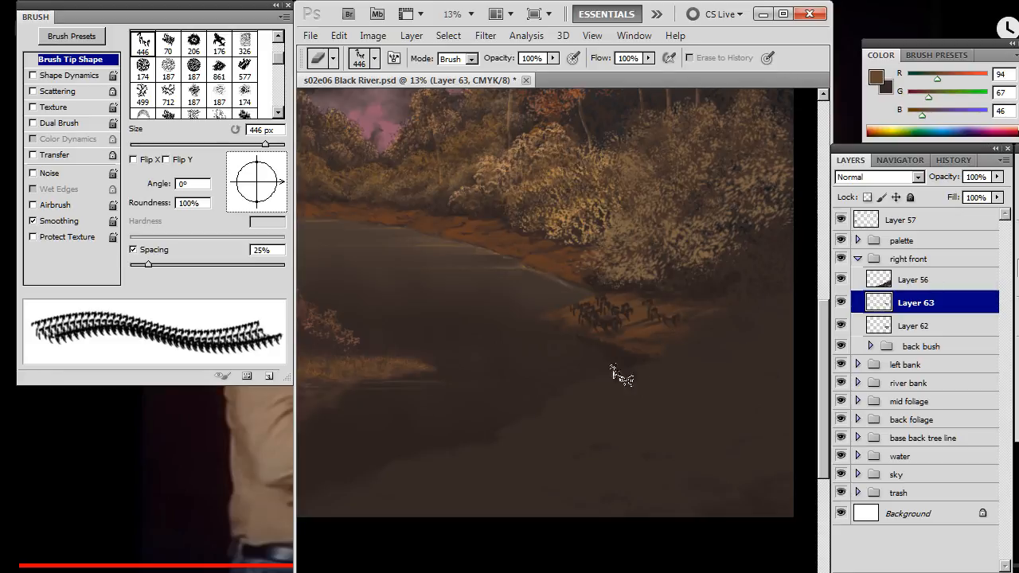
key("ctrl+alt+z")
key("ctrl+alt+z")
key("ctrl+alt+z")
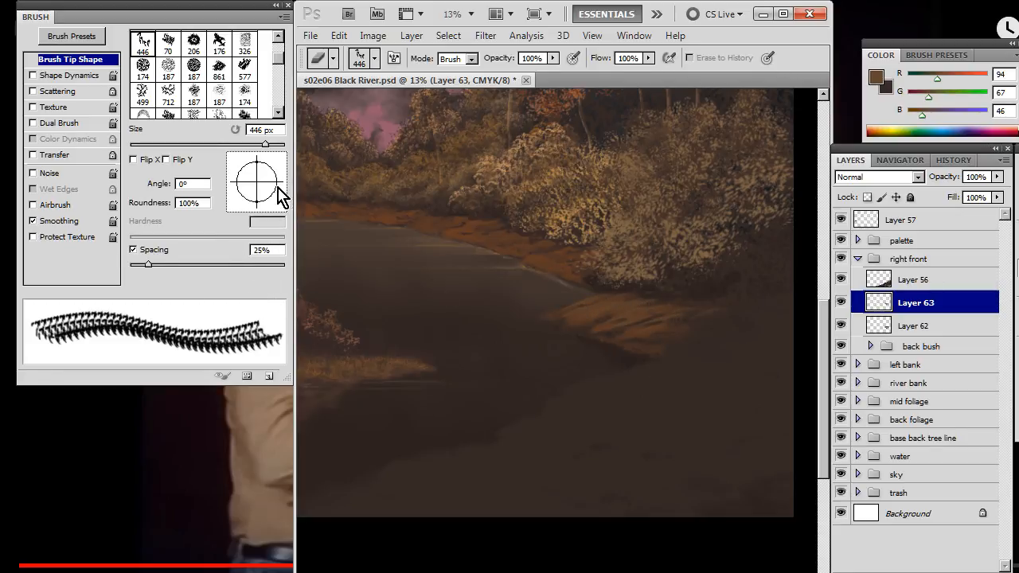
Rotate the 446 px Eraser tip to 18° and open the tip presets for the Smudge tool.
left_click_drag(280, 195, 284, 173)
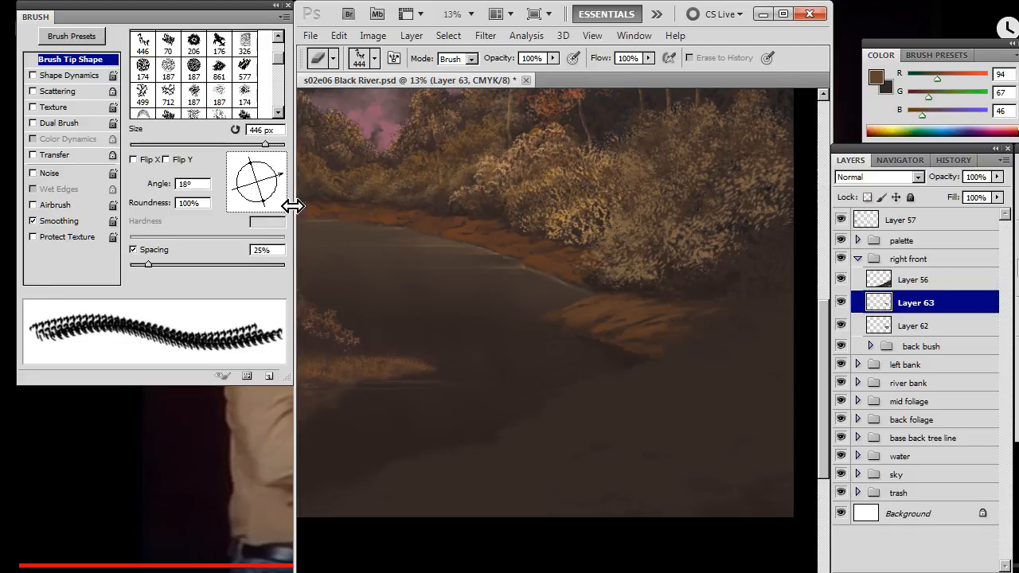
key("r")
right_click(546, 312)
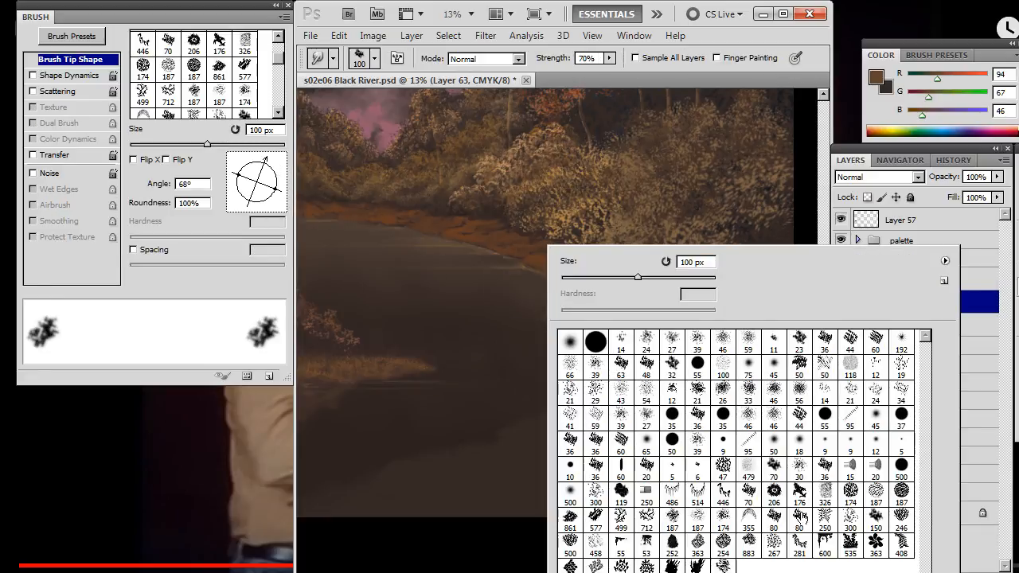
Set the Smudge tool to the 326 px textured tip with angle 36°, roundness 68% and spacing off.
left_click(825, 500)
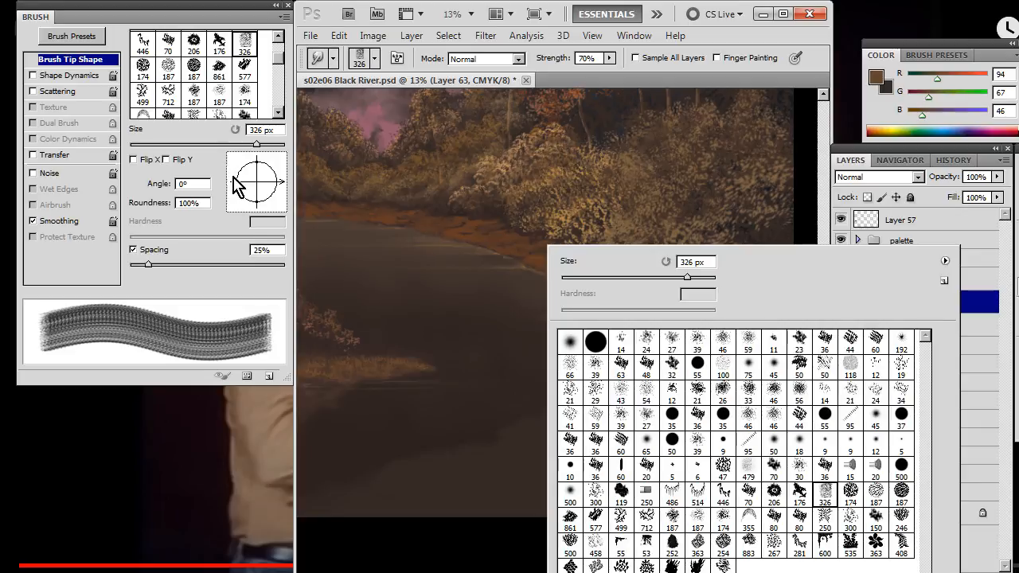
mouse_move(263, 209)
left_mouse_down()
mouse_move(266, 218)
mouse_move(264, 192)
left_mouse_up()
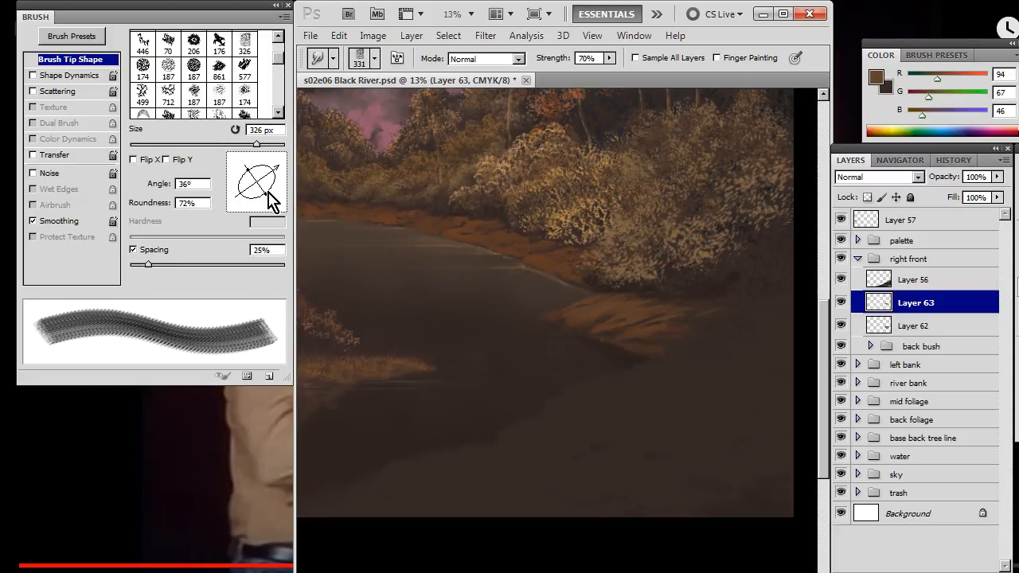
left_click(135, 249)
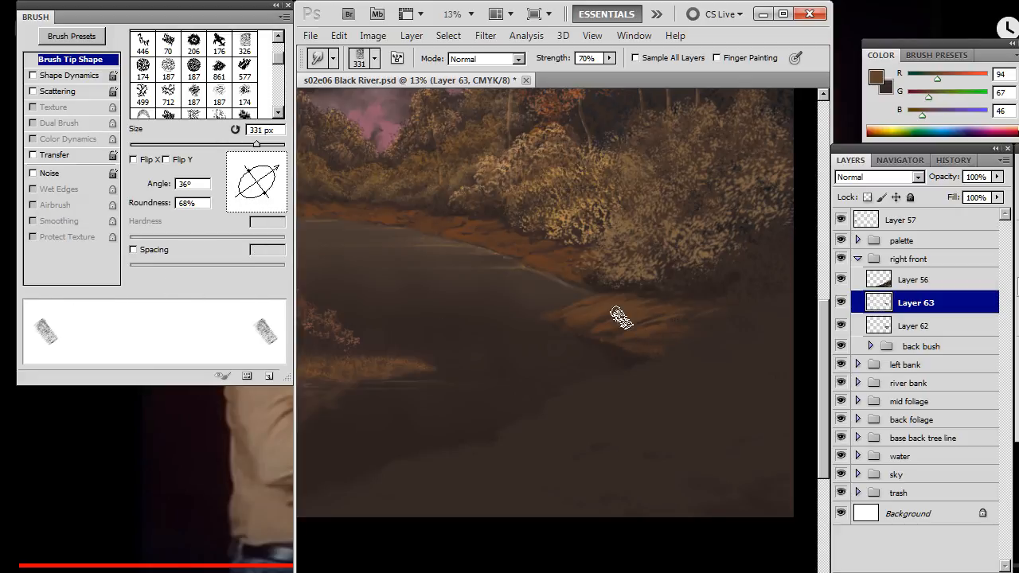
Break up the orange grass on the near right bank with dark marks and smudge them, angling the smudge tip to 21°.
key("b")
mouse_move(588, 319)
left_mouse_down()
mouse_move(627, 306)
mouse_move(658, 332)
left_mouse_up()
key("r")
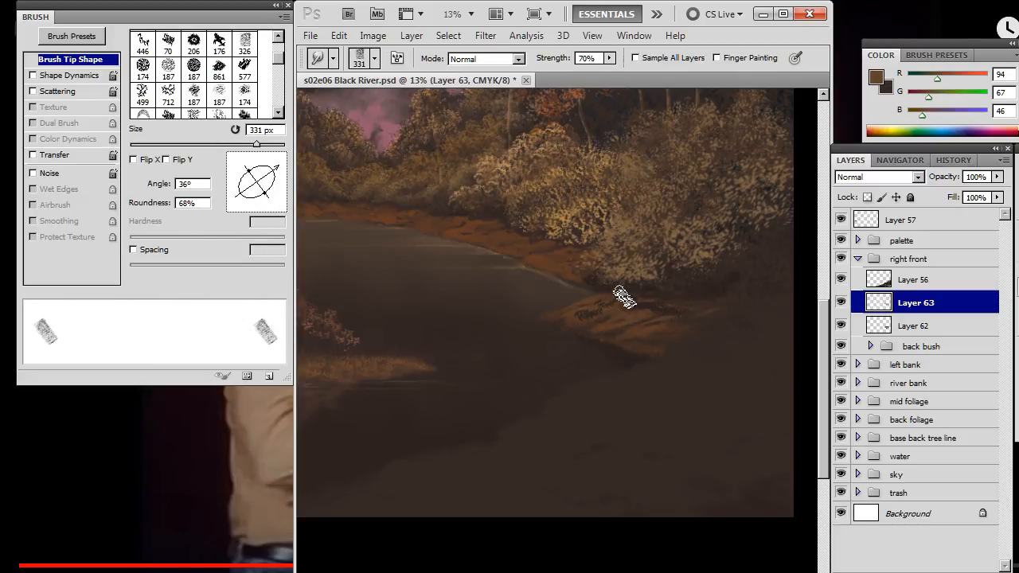
left_click_drag(624, 297, 637, 345)
left_click_drag(271, 177, 280, 172)
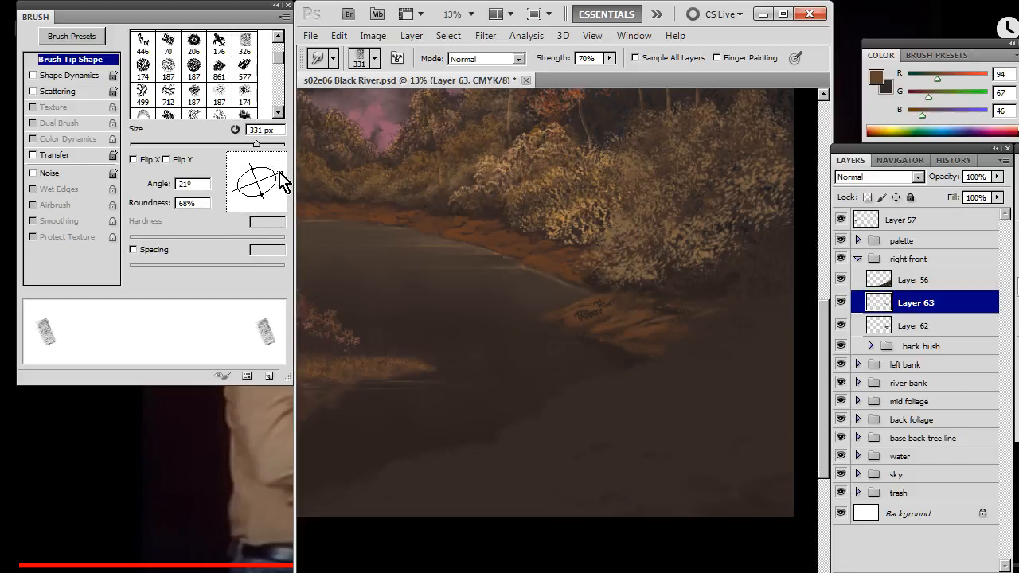
mouse_move(582, 313)
left_mouse_down()
mouse_move(603, 340)
mouse_move(589, 305)
mouse_move(618, 311)
mouse_move(588, 334)
left_mouse_up()
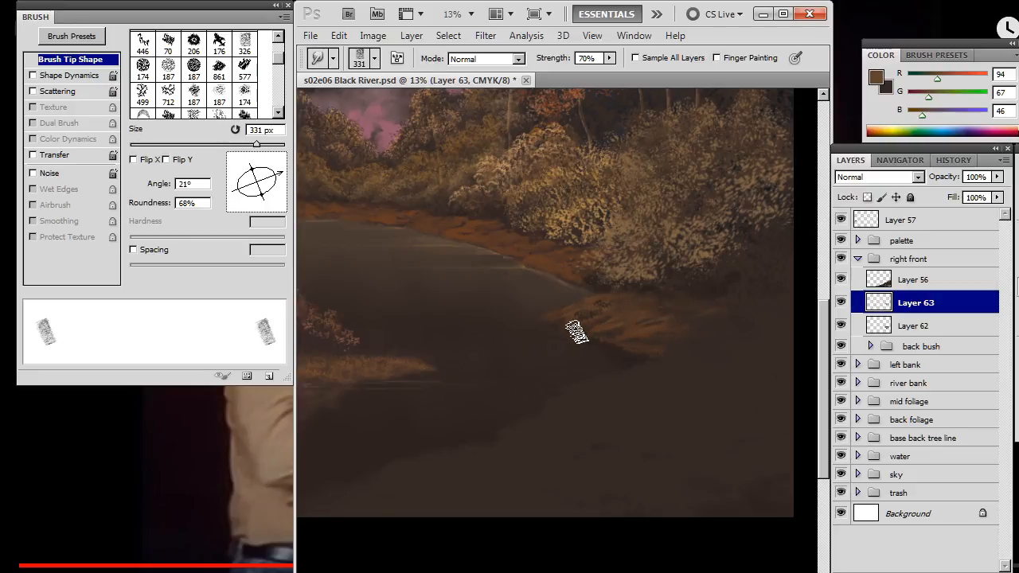
Erase more gaps into the orange bank with the 199 px tip and blend them with the Smudge tool.
key("b")
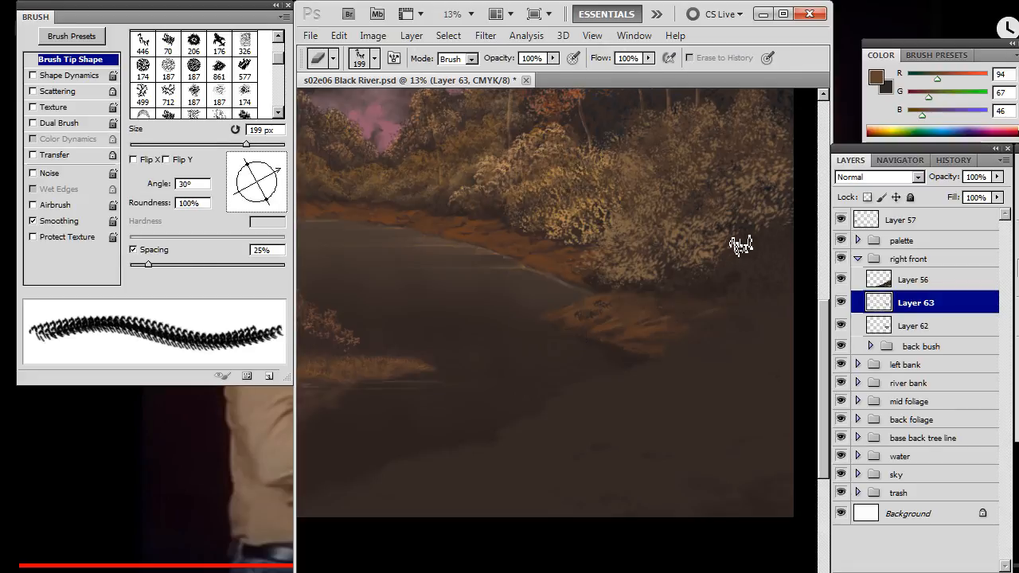
key("r")
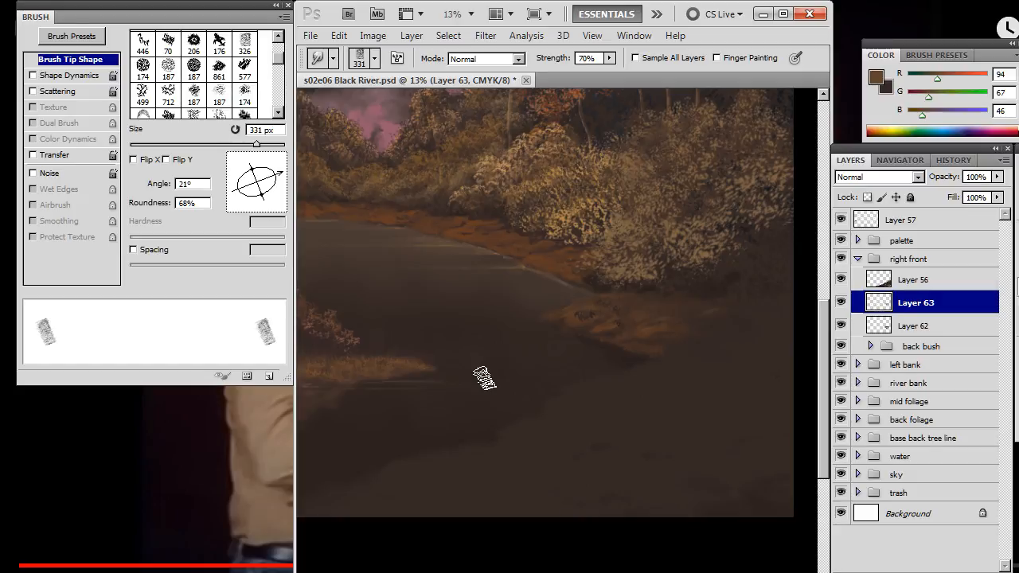
left_click_drag(675, 357, 616, 343)
left_click_drag(569, 324, 697, 318)
Paint brown grass strokes on the bank with the 249 px brush and smudge them using a 250 px tip at 5°.
key("b")
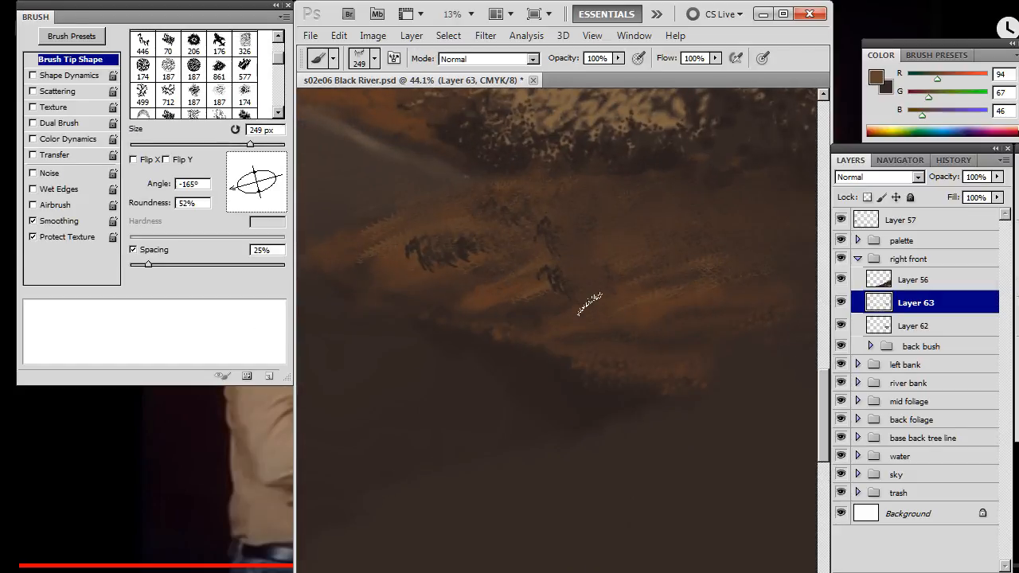
left_click_drag(649, 360, 625, 358)
key("alt+space")
mouse_move(544, 354)
left_mouse_down()
mouse_move(521, 371)
mouse_move(528, 357)
left_mouse_up()
key("r")
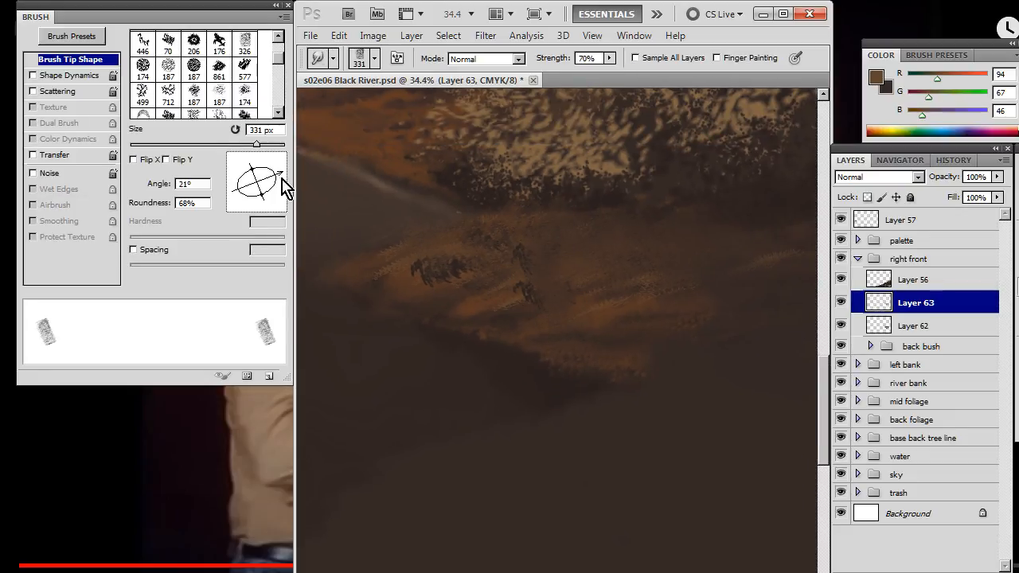
mouse_move(284, 189)
left_mouse_down()
mouse_move(275, 178)
mouse_move(280, 187)
left_mouse_up()
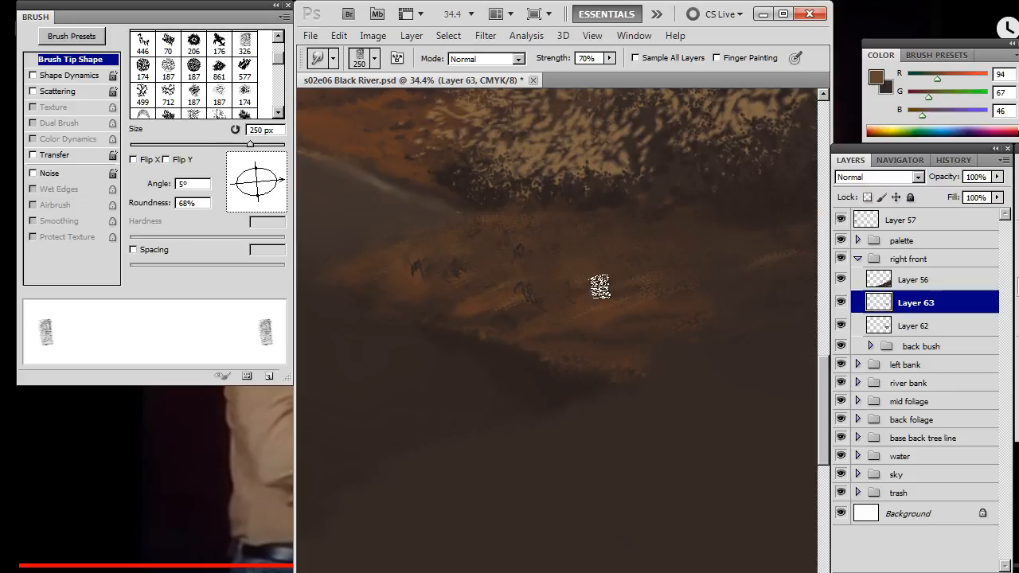
Paint brown grass texture across the upper part of the bank and erase dark gaps into it.
key("b")
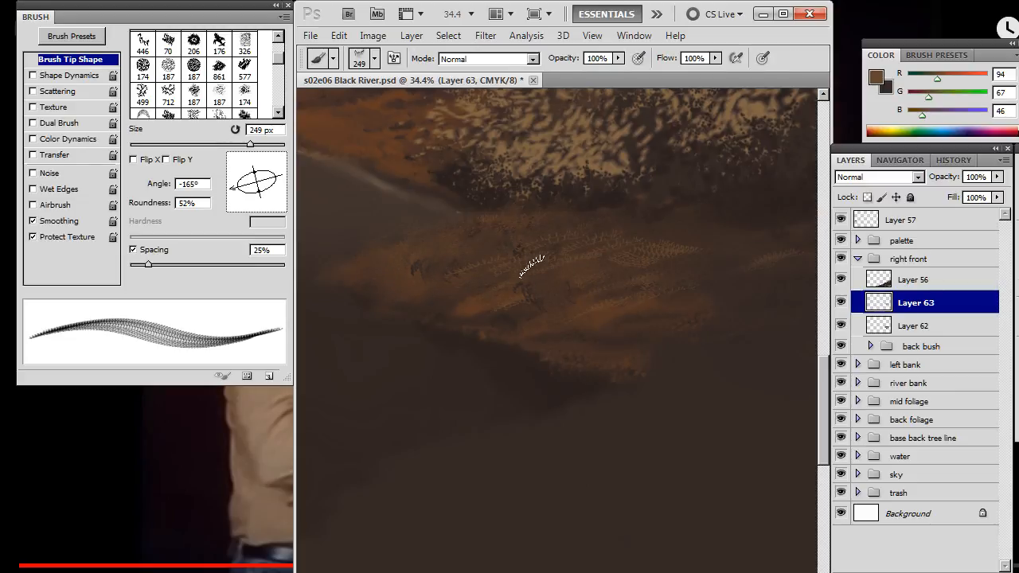
key("r")
key("e")
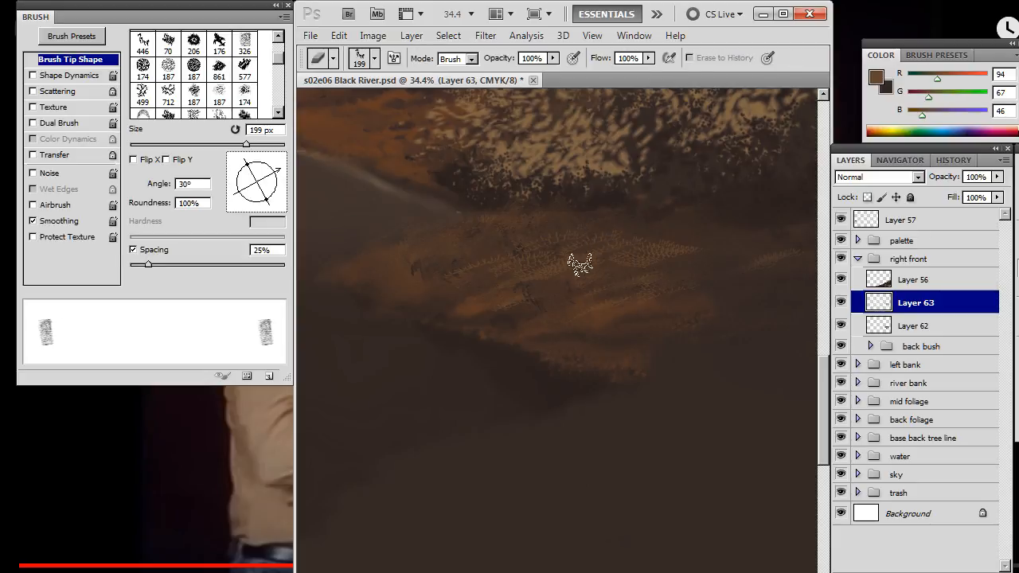
left_click_drag(587, 241, 674, 254)
left_click_drag(546, 260, 506, 264)
Smudge the erased gaps on the bank and erase a further dark row across its upper part.
key("r")
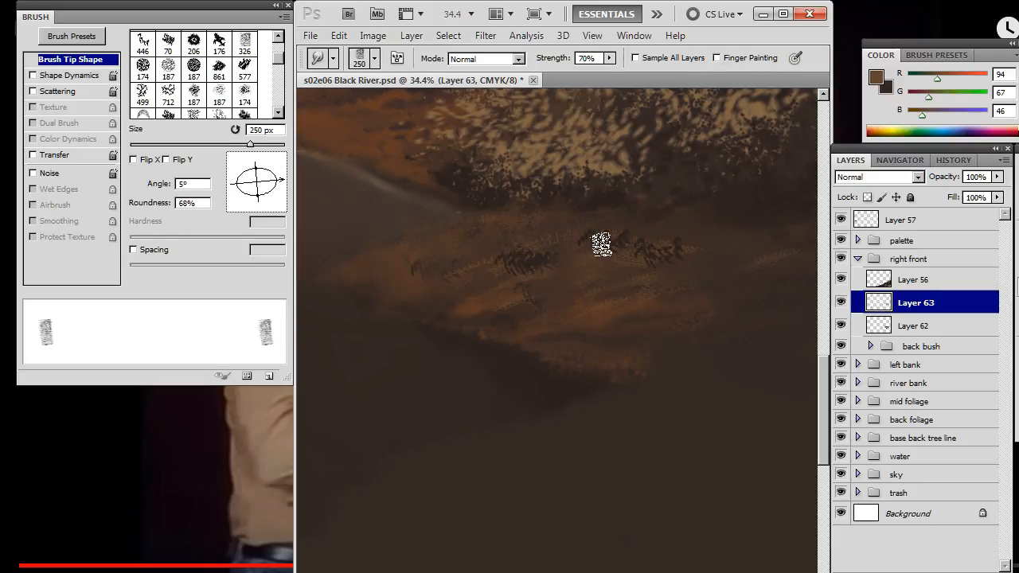
mouse_move(601, 245)
left_mouse_down()
mouse_move(618, 277)
mouse_move(511, 266)
mouse_move(468, 287)
mouse_move(510, 257)
mouse_move(660, 244)
mouse_move(601, 232)
mouse_move(487, 239)
mouse_move(673, 237)
mouse_move(500, 241)
mouse_move(498, 255)
mouse_move(609, 266)
left_mouse_up()
key("e")
mouse_move(511, 256)
left_mouse_down()
mouse_move(484, 270)
mouse_move(622, 245)
left_mouse_up()
Soften the dark row across the bank using the Smudge tool at 150 px and 100% strength.
key("r")
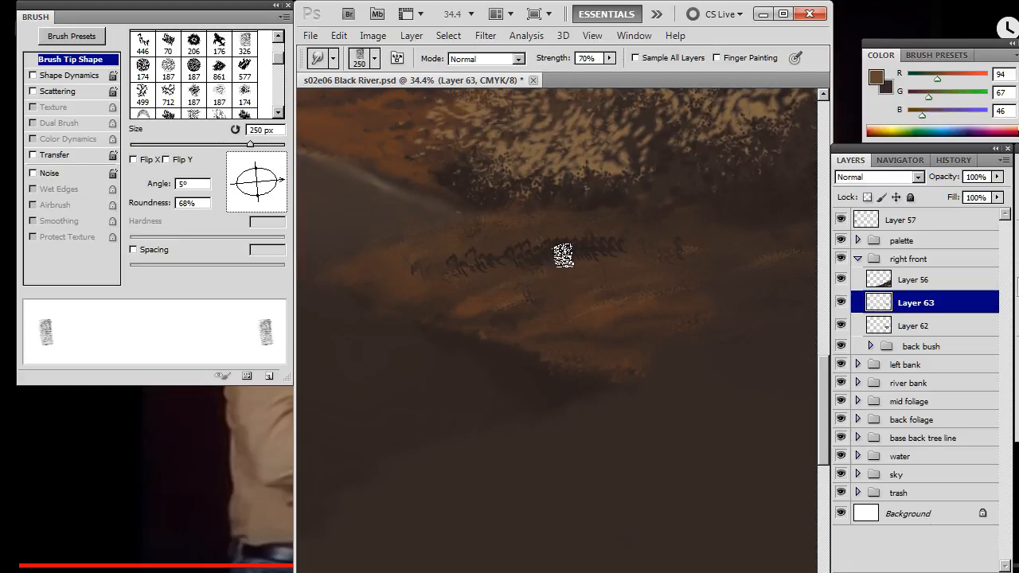
key("bracketleft")
key("bracketleft")
key("bracketleft")
mouse_move(547, 274)
left_mouse_down()
mouse_move(653, 246)
mouse_move(566, 267)
mouse_move(522, 255)
mouse_move(488, 278)
mouse_move(435, 258)
mouse_move(551, 243)
left_mouse_up()
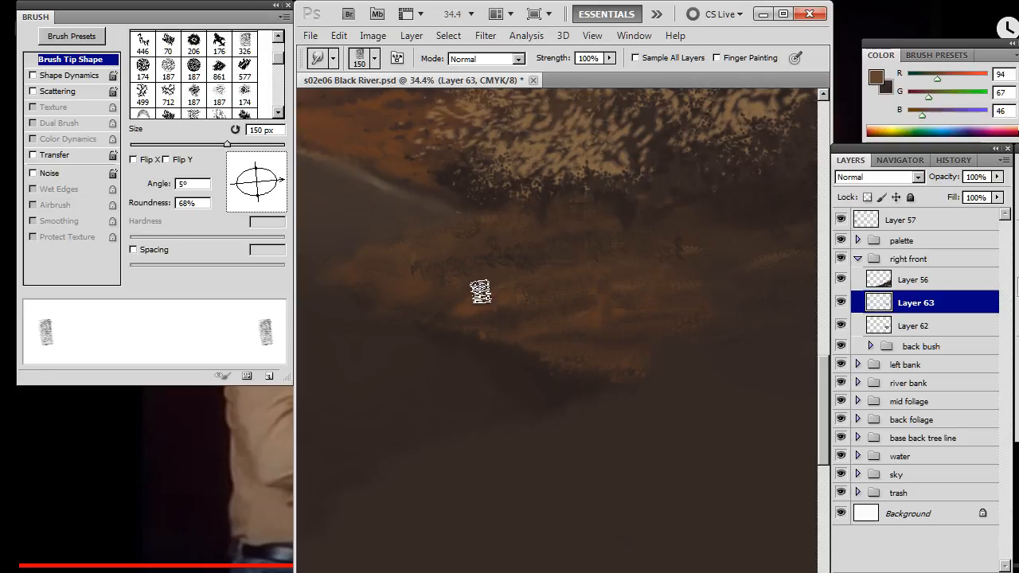
mouse_move(493, 283)
left_mouse_down()
mouse_move(460, 279)
mouse_move(495, 264)
mouse_move(577, 267)
left_mouse_up()
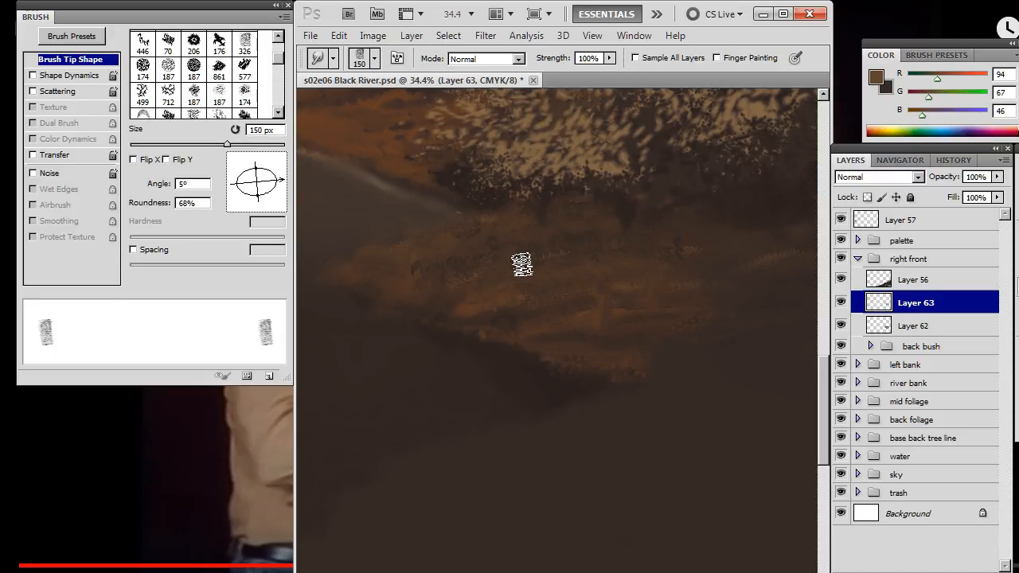
Paint brown grass strokes along the bank's pointed waterside end and blend them with the Smudge tool.
left_click_drag(389, 320, 525, 321)
key("b")
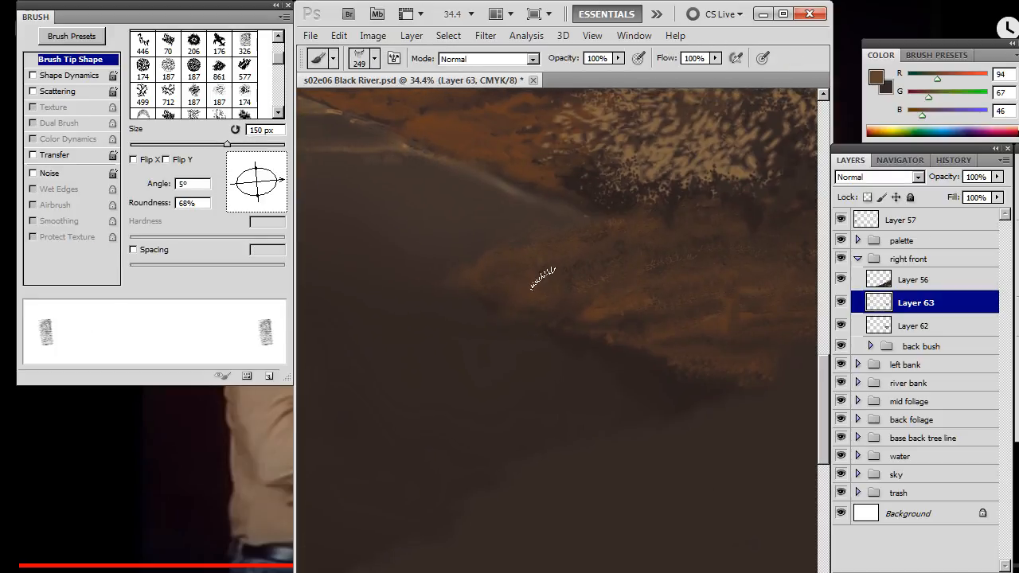
key("r")
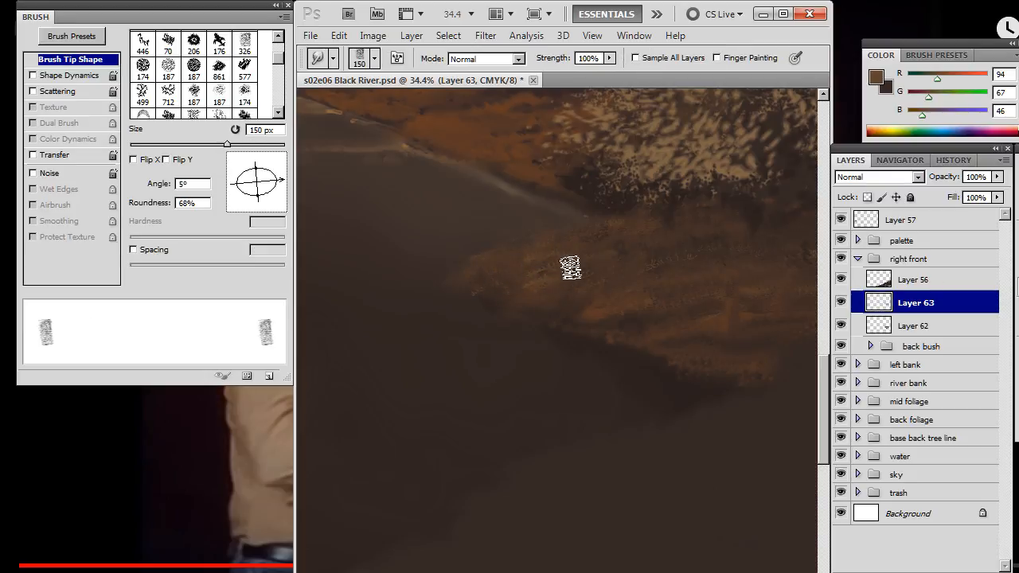
key("b")
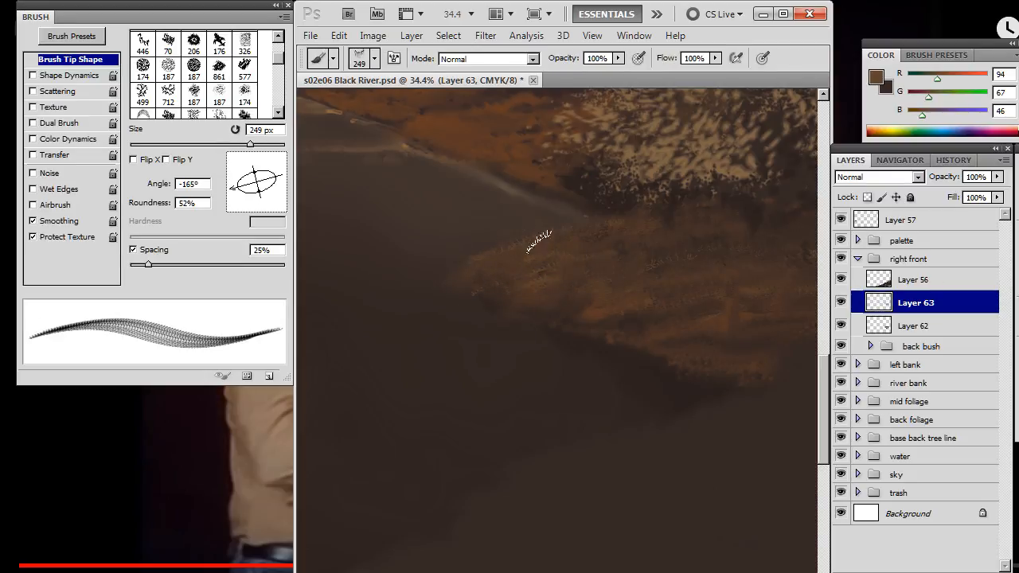
key("r")
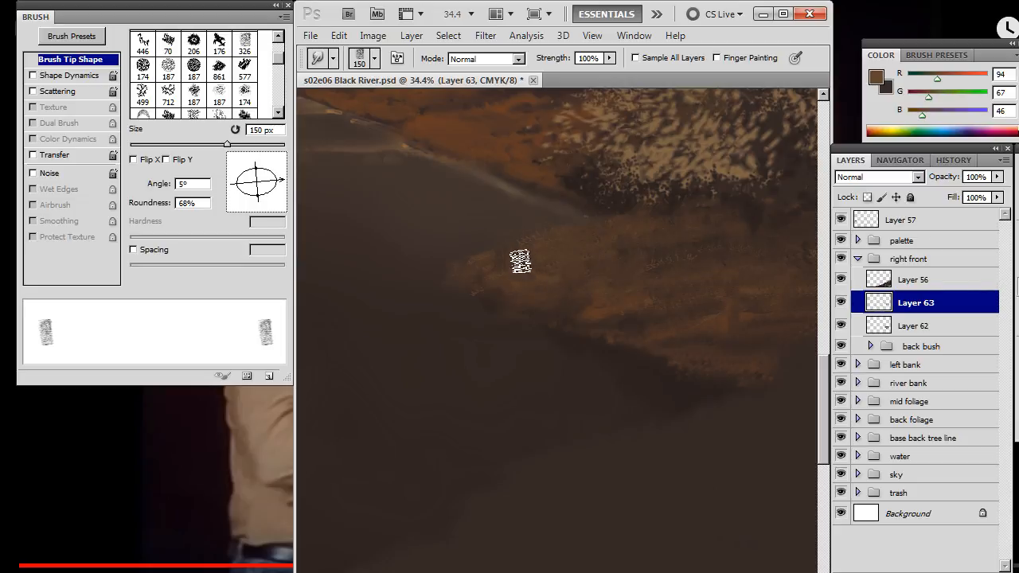
Smudge the dark marks near the bank's pointed end and compare the result with Layer 63 hidden and shown.
mouse_move(494, 285)
left_mouse_down()
mouse_move(592, 273)
mouse_move(528, 285)
mouse_move(553, 285)
left_mouse_up()
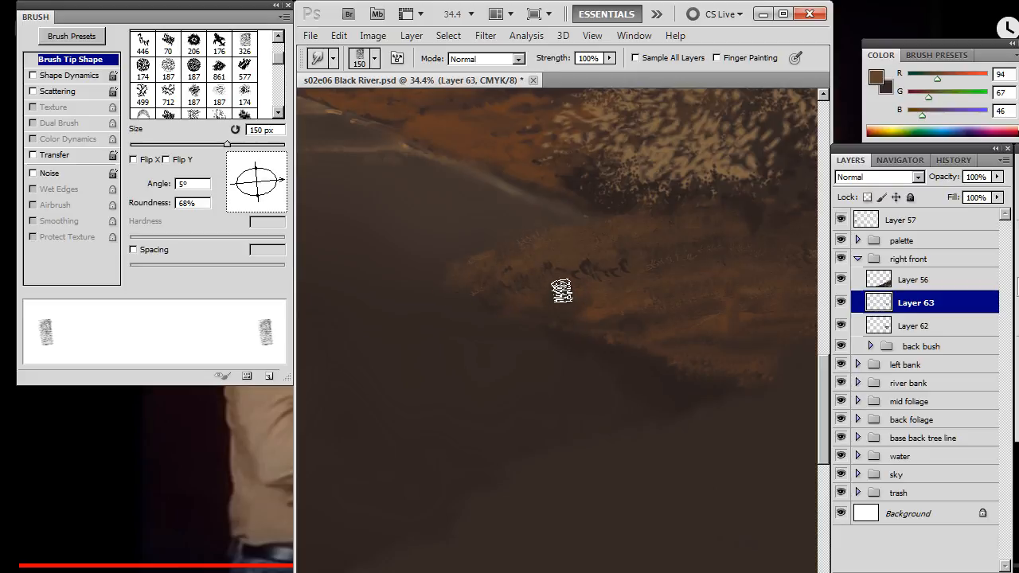
mouse_move(632, 265)
left_mouse_down()
mouse_move(578, 274)
mouse_move(565, 258)
mouse_move(646, 274)
mouse_move(650, 249)
mouse_move(672, 279)
mouse_move(608, 253)
mouse_move(621, 230)
mouse_move(669, 257)
mouse_move(544, 267)
mouse_move(497, 323)
mouse_move(599, 332)
mouse_move(598, 301)
mouse_move(677, 318)
mouse_move(582, 311)
mouse_move(590, 322)
mouse_move(675, 333)
mouse_move(639, 336)
mouse_move(618, 307)
mouse_move(658, 324)
left_mouse_up()
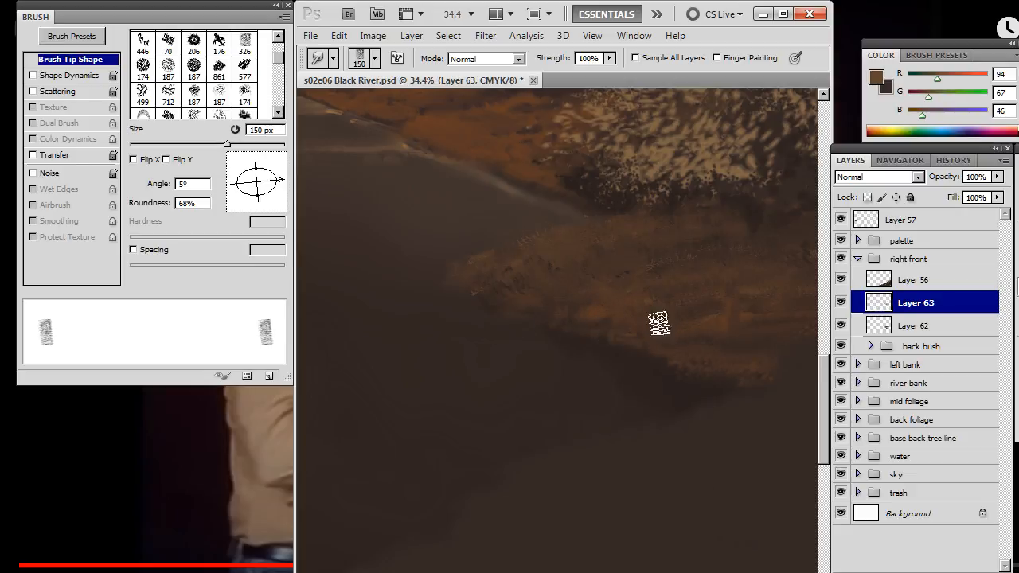
left_click(841, 304)
left_click(840, 304)
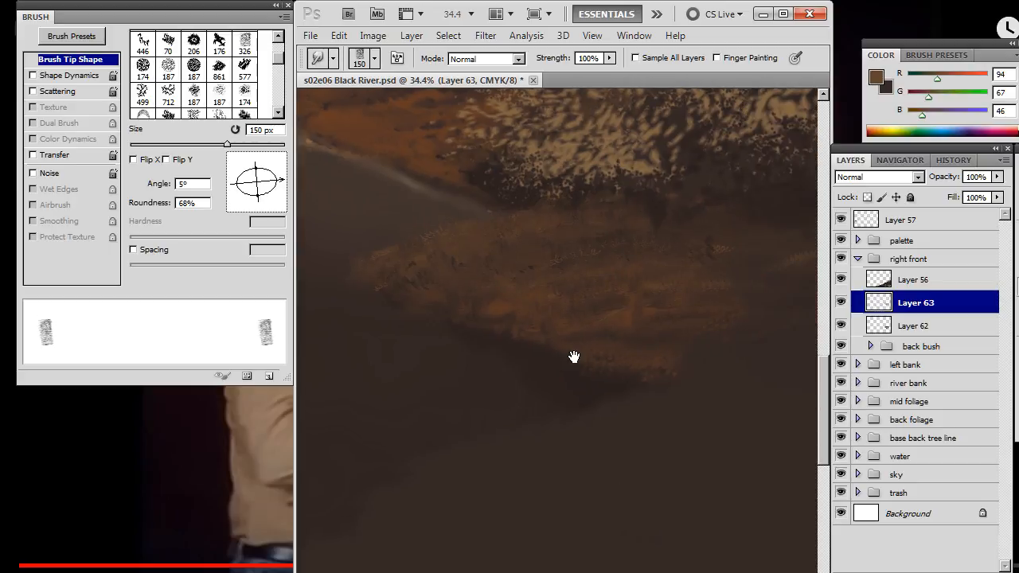
Paint brown grass strokes over the middle of the bank on Layer 63 and blend them with the Smudge tool.
key("b")
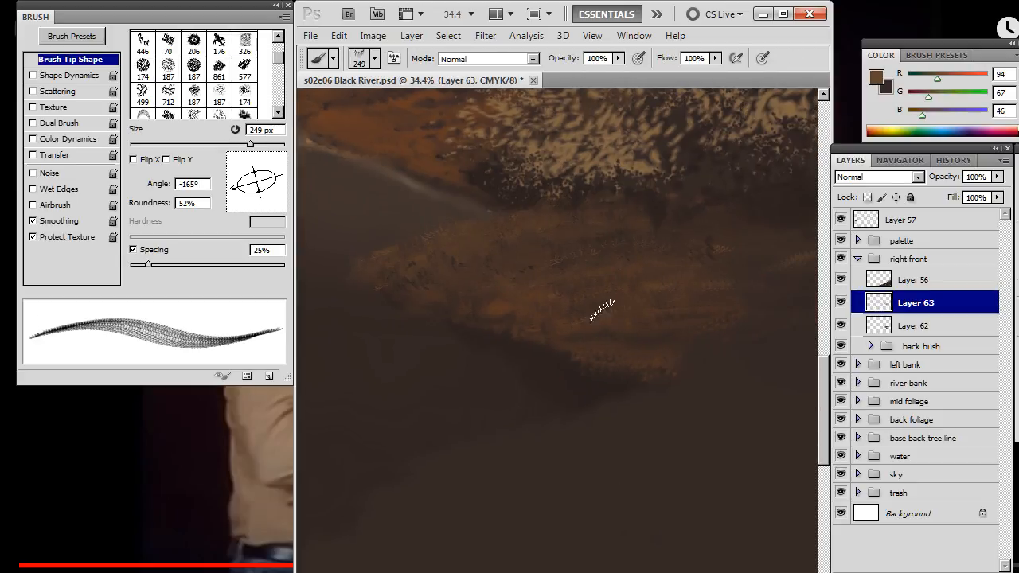
key("r")
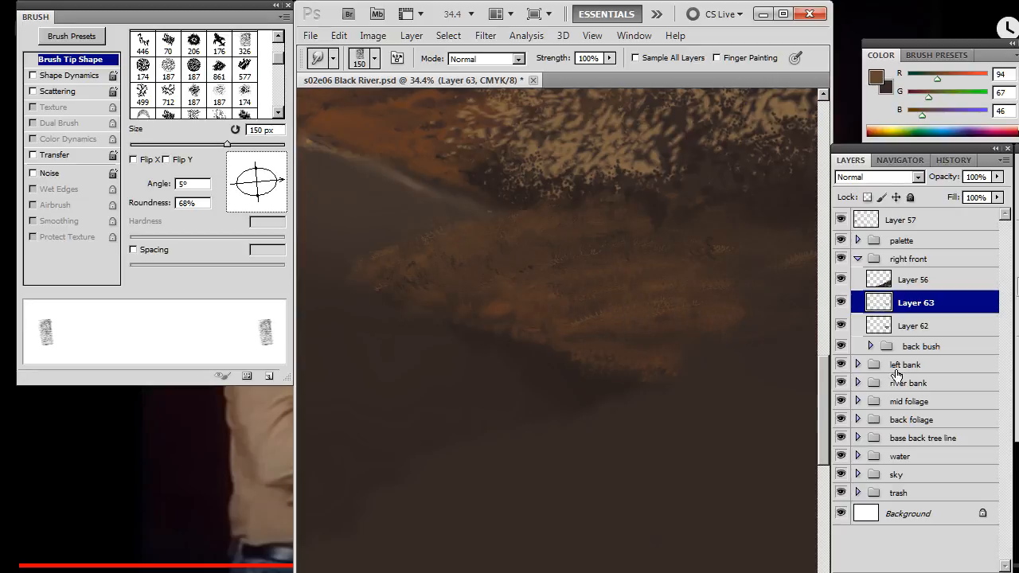
Add a new layer above Layer 63, paint rows of brown grass strokes across the bank on it, and smudge them.
key("ctrl+alt+shift+n")
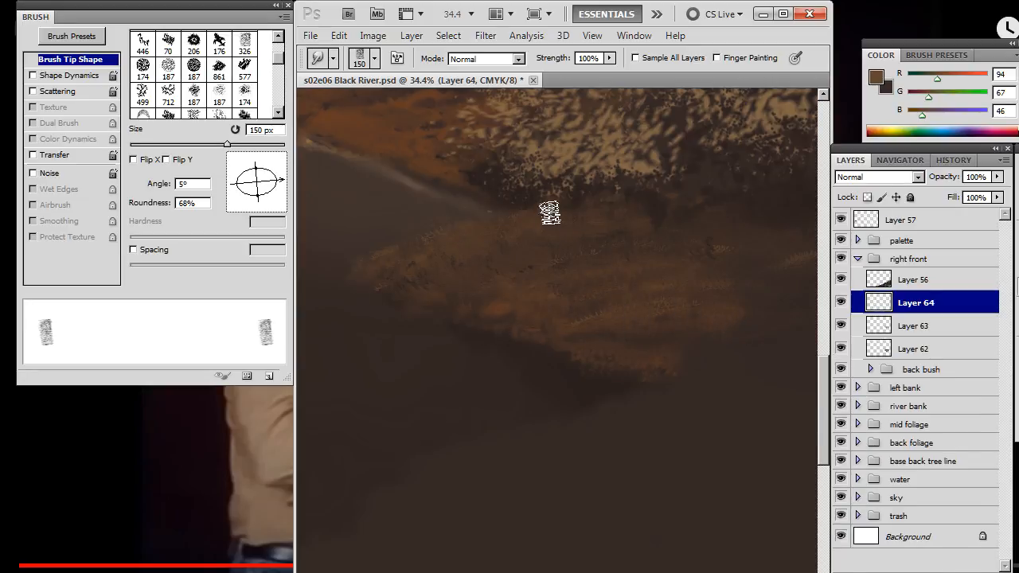
key("b")
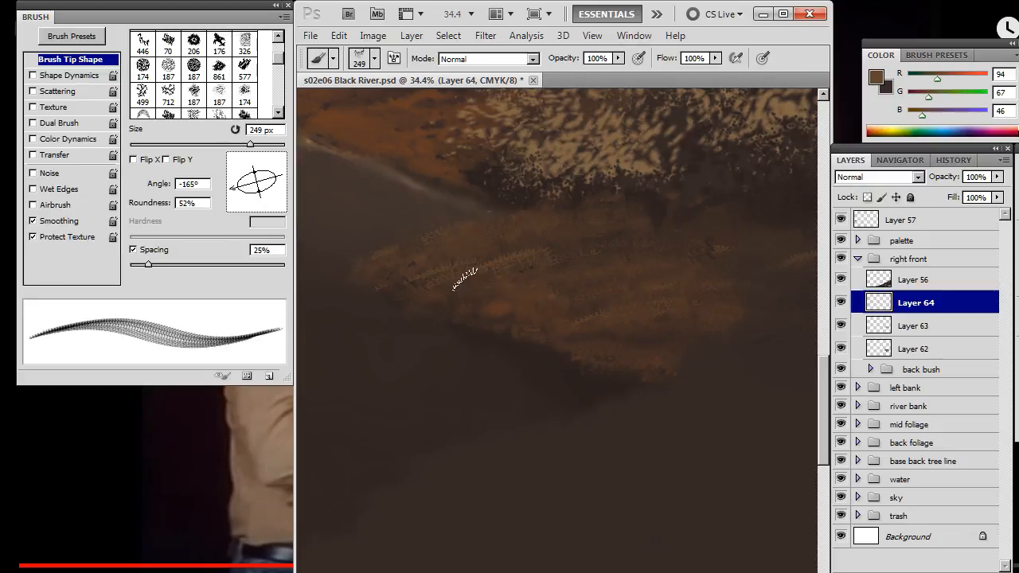
key("r")
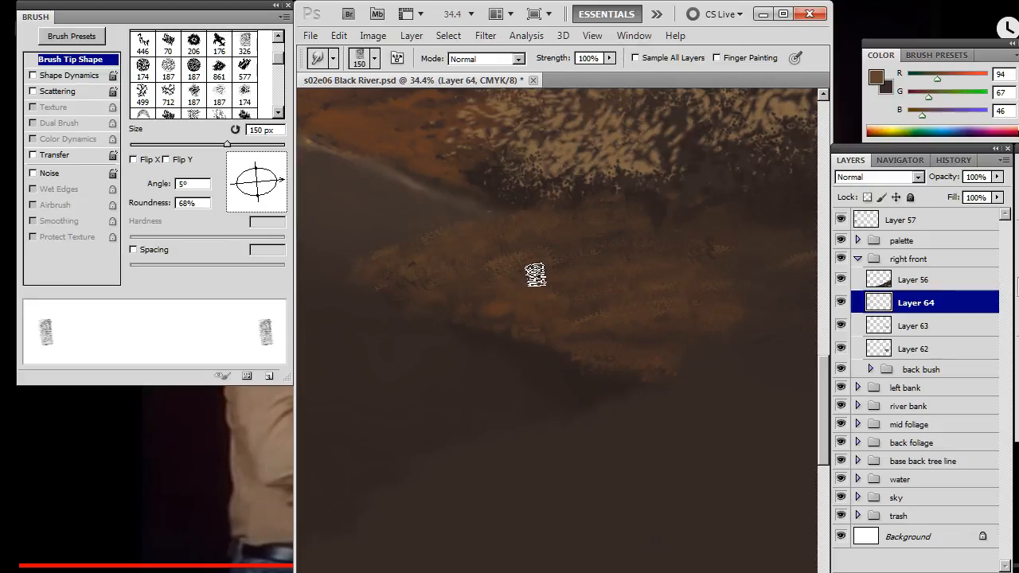
key("b")
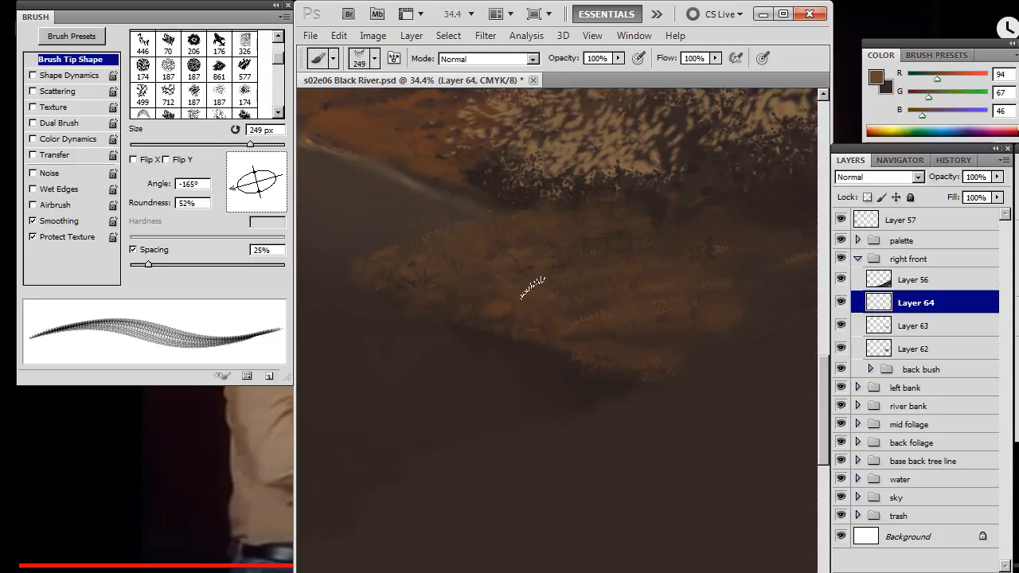
key("r")
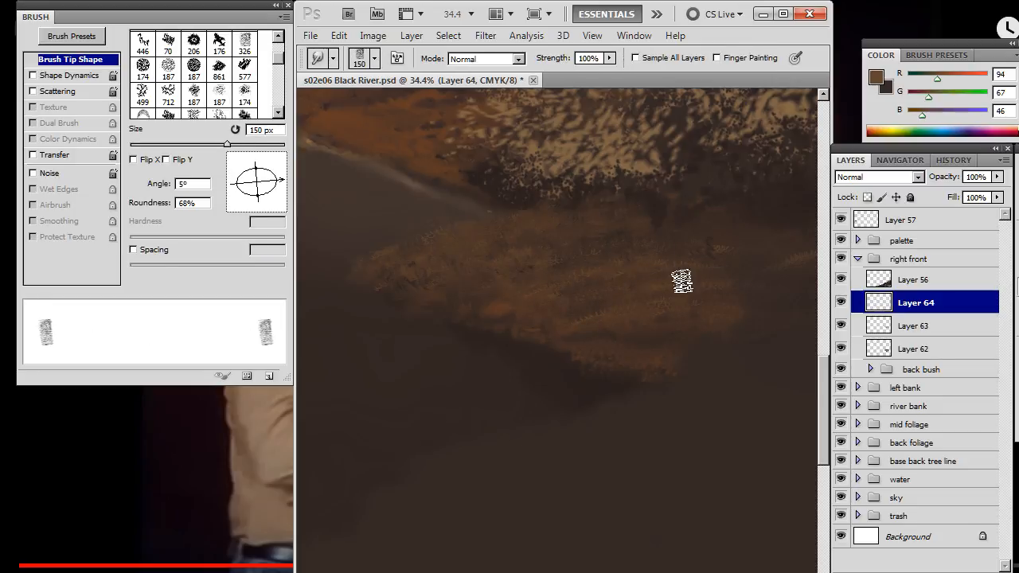
key("b")
key("r")
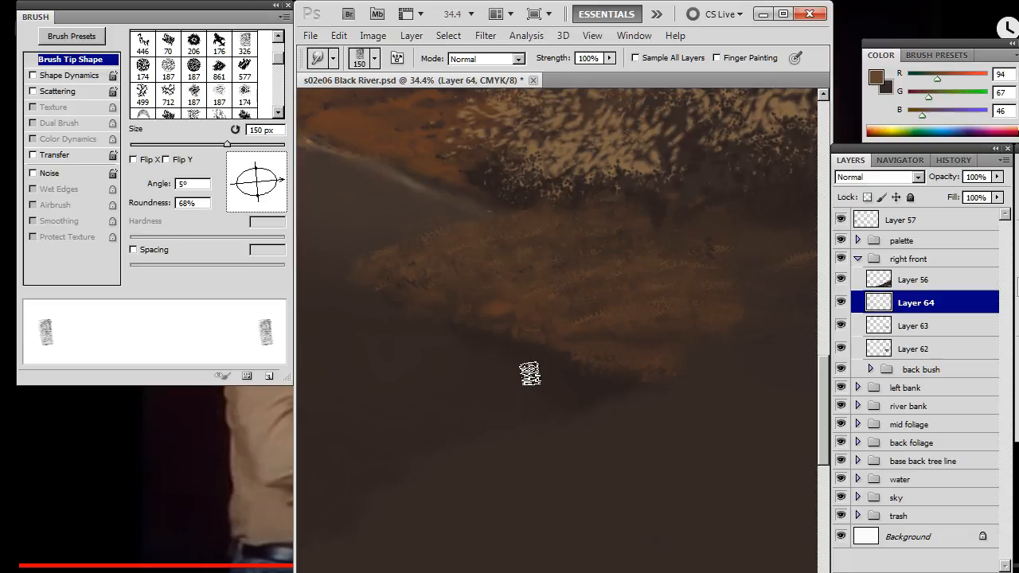
Angle the 249 px brush tip to -172°, then paint and smudge grass highlights on the lower right part of the bank.
left_click_drag(591, 360, 537, 348)
key("b")
left_click_drag(268, 186, 240, 197)
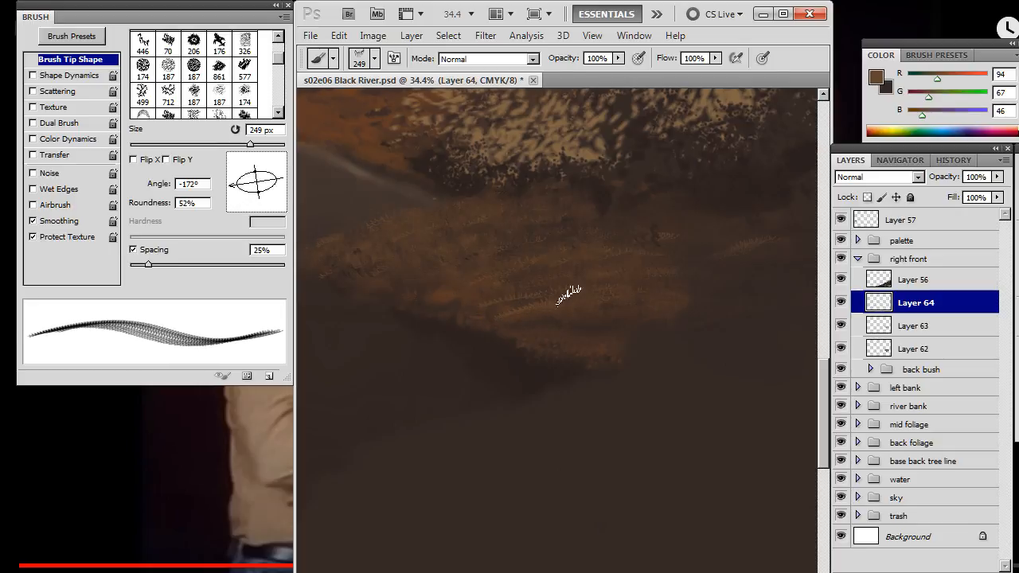
key("r")
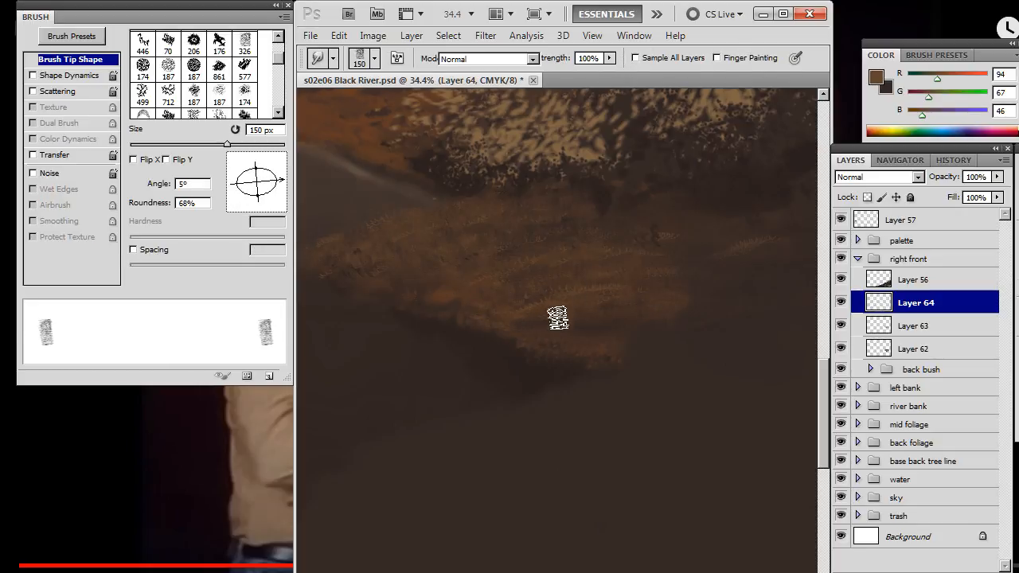
key("b")
key("r")
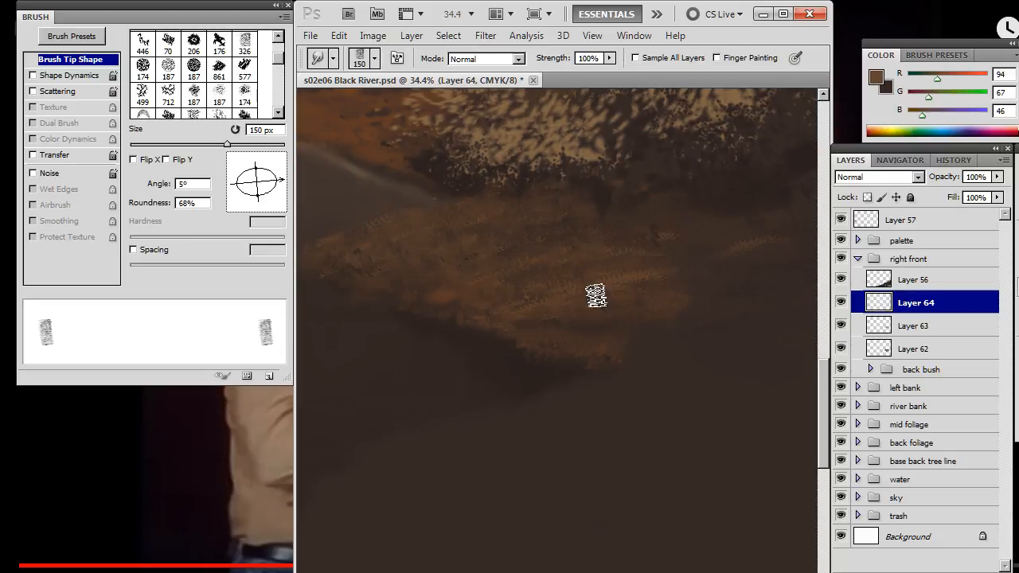
Paint brown grass strokes across the middle of the bank on Layer 64 and blend them with the Smudge tool.
key("b")
key("r")
key("b")
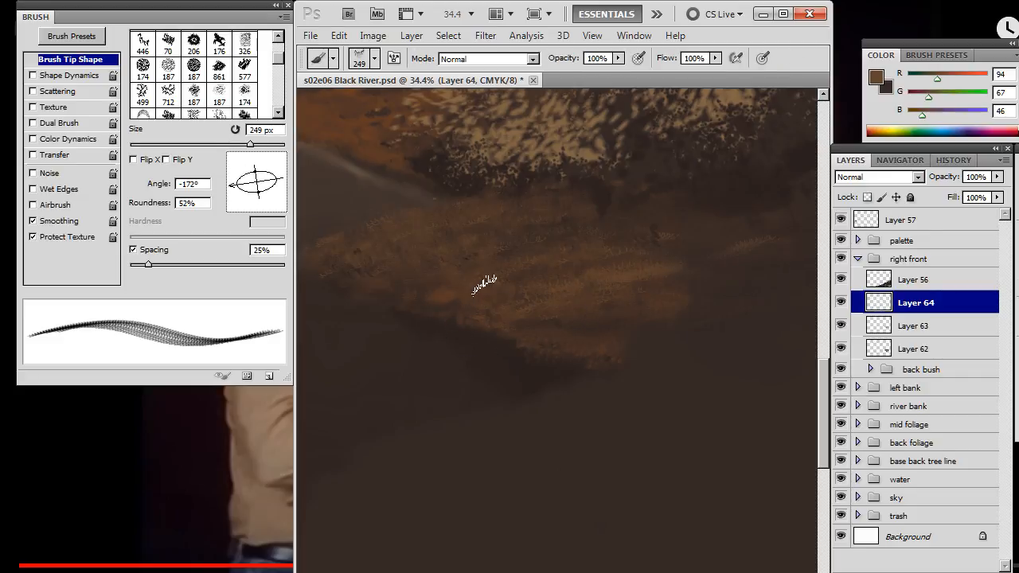
key("r")
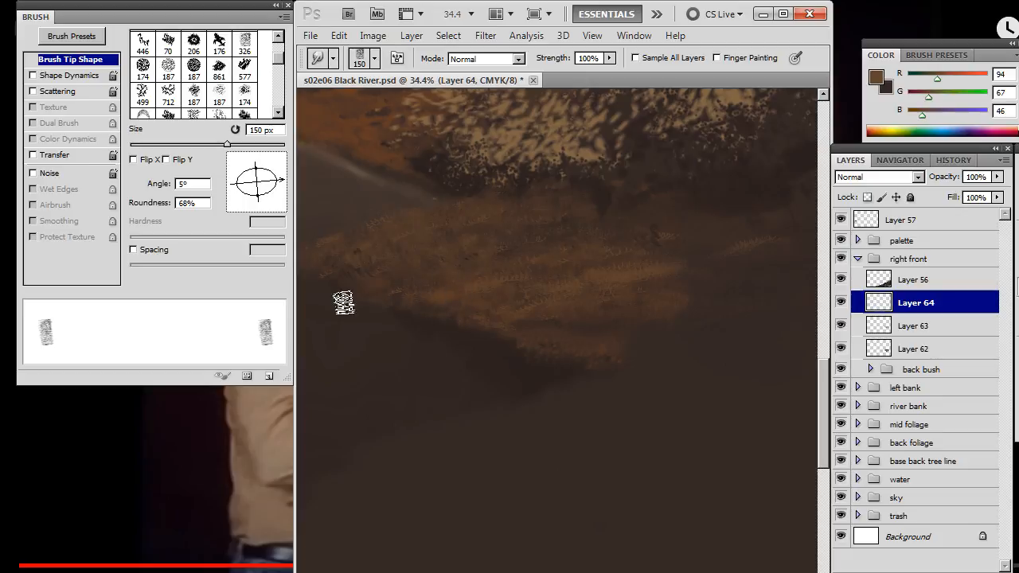
left_click_drag(431, 349, 492, 348)
key("b")
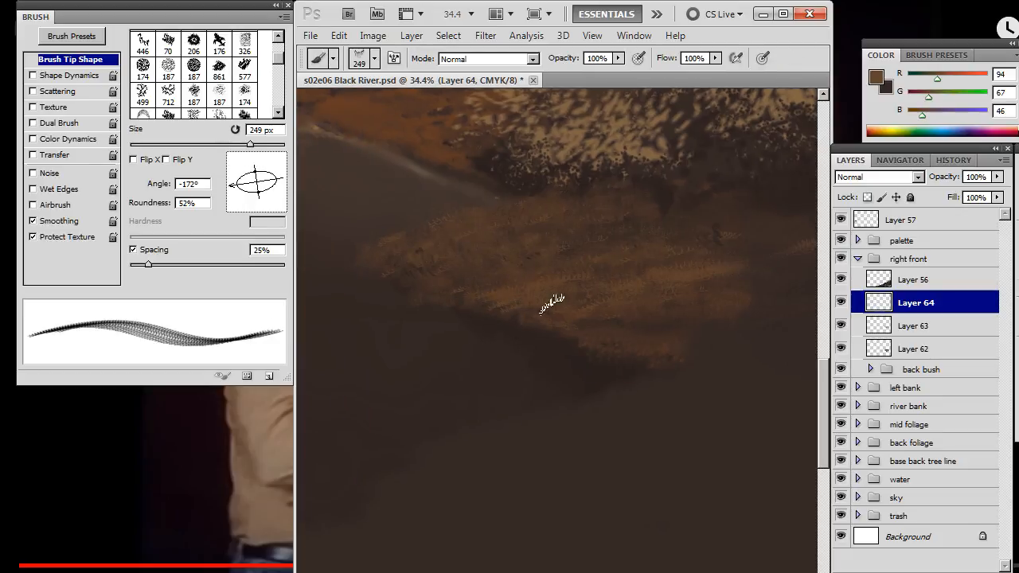
Touch up the grass between the bank's middle and its lower edge on Layer 64 by alternately painting, erasing and smudging.
key("r")
key("e")
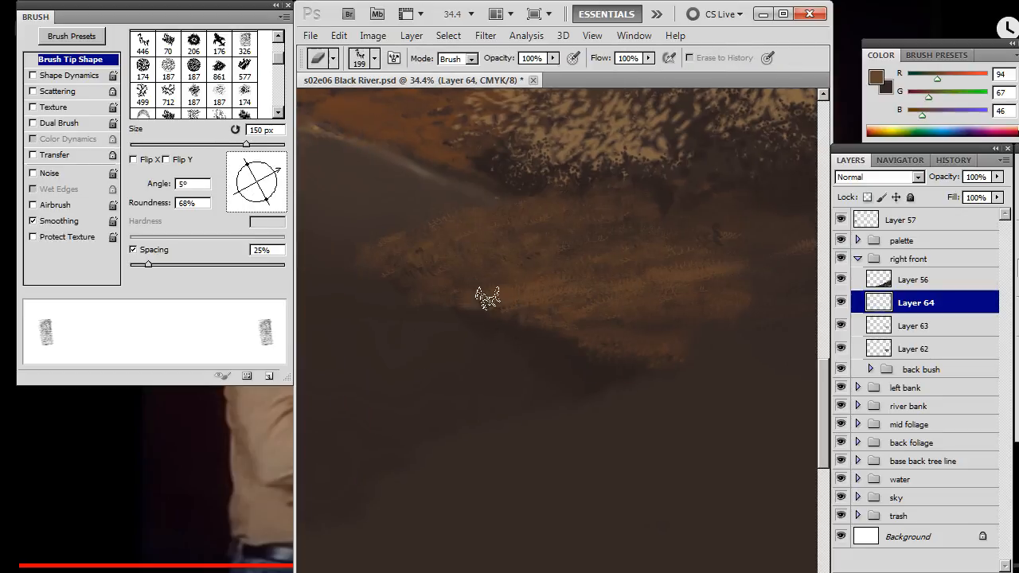
key("b")
key("r")
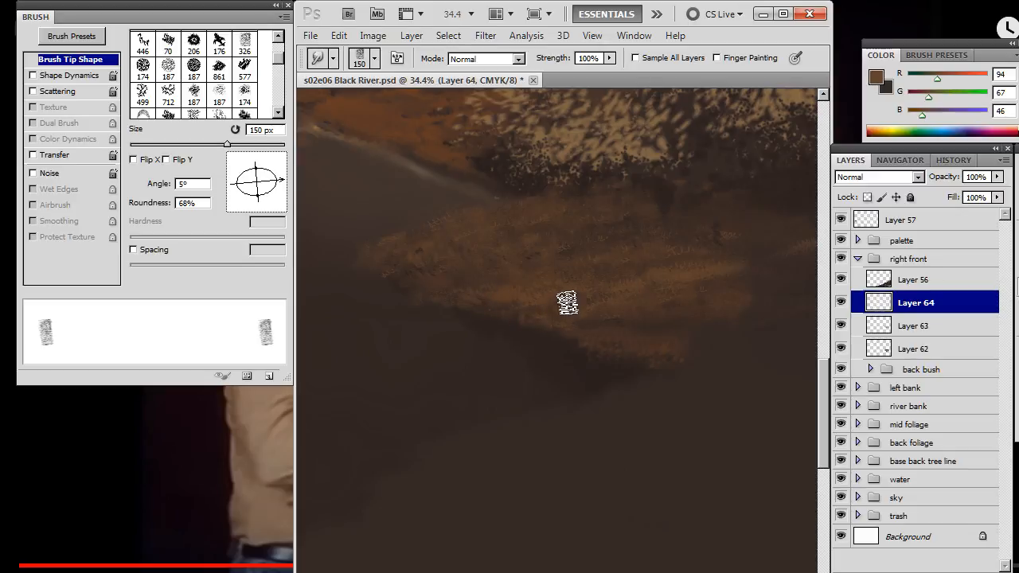
key("b")
key("r")
key("b")
key("r")
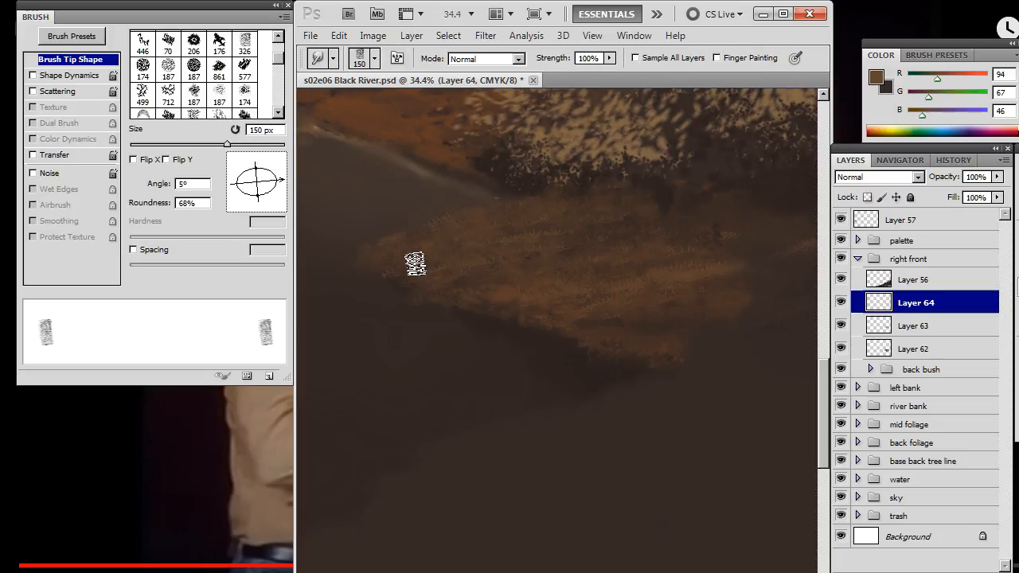
Paint short grass strokes near the bank's pointed end with the 249 px brush and smudge them into the texture.
key("b")
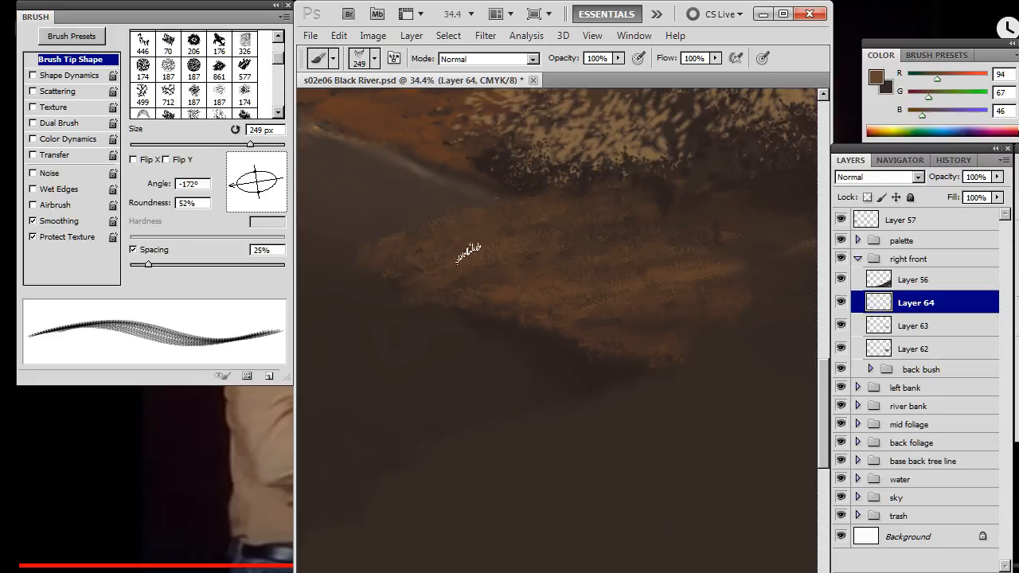
key("r")
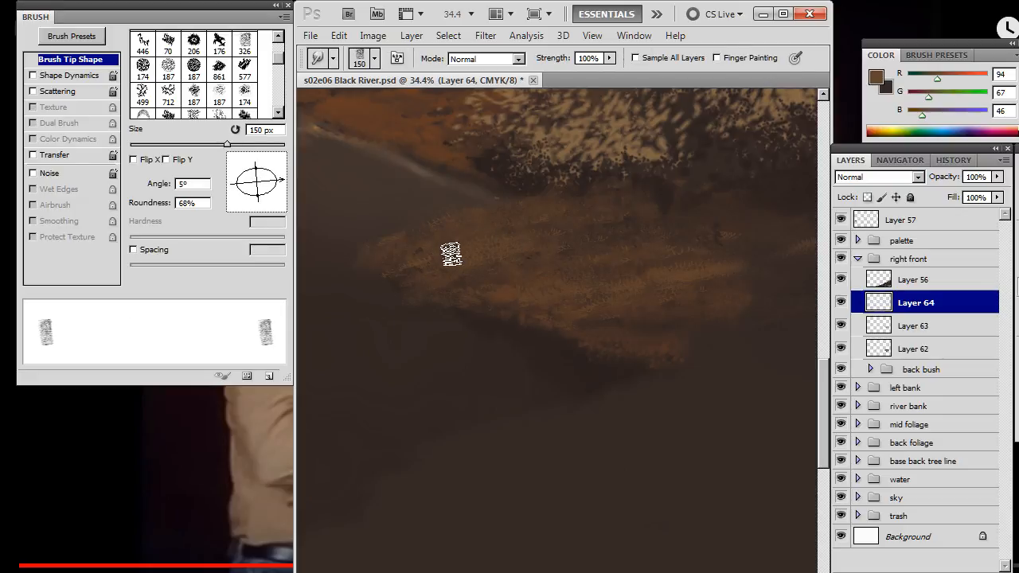
key("b")
key("r")
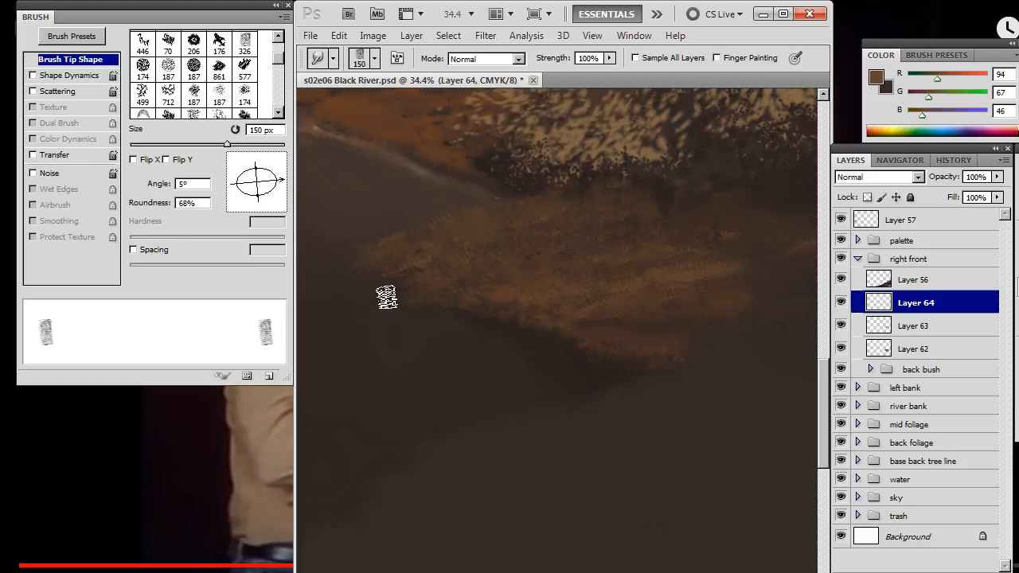
key("b")
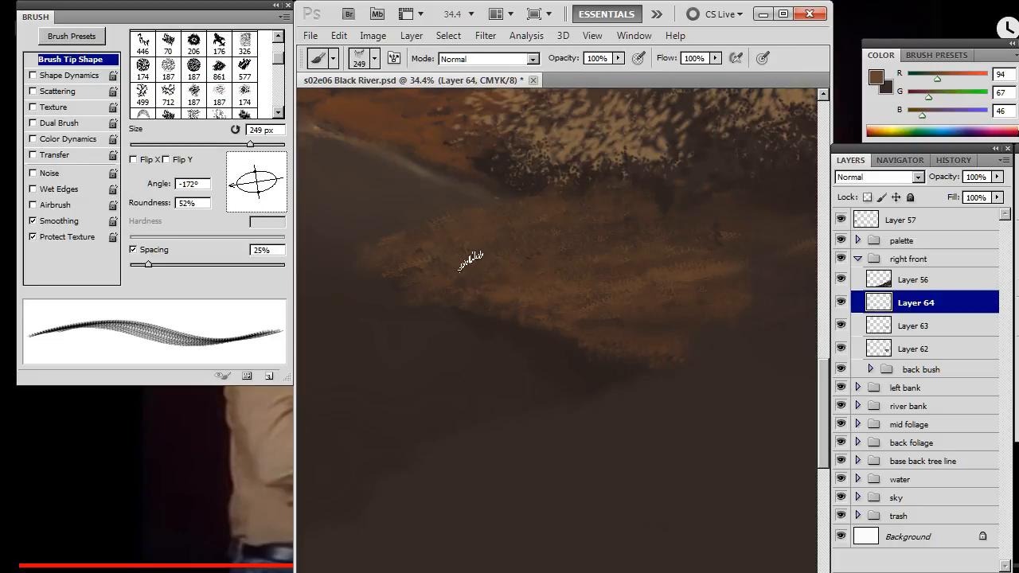
key("r")
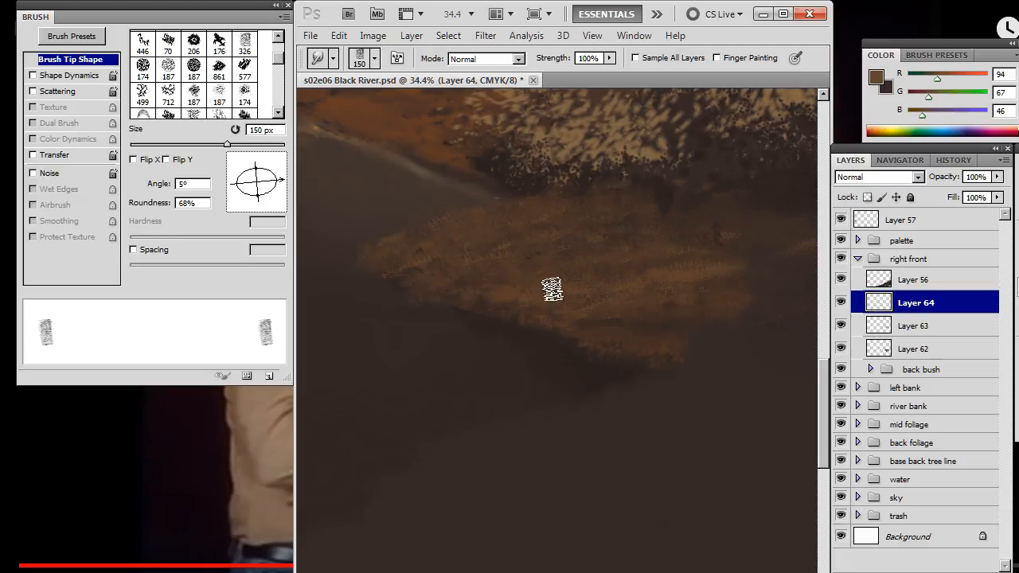
Add grass strokes on the bank's right part and lower right tip on Layer 64, erasing and smudging to blend them.
key("b")
key("r")
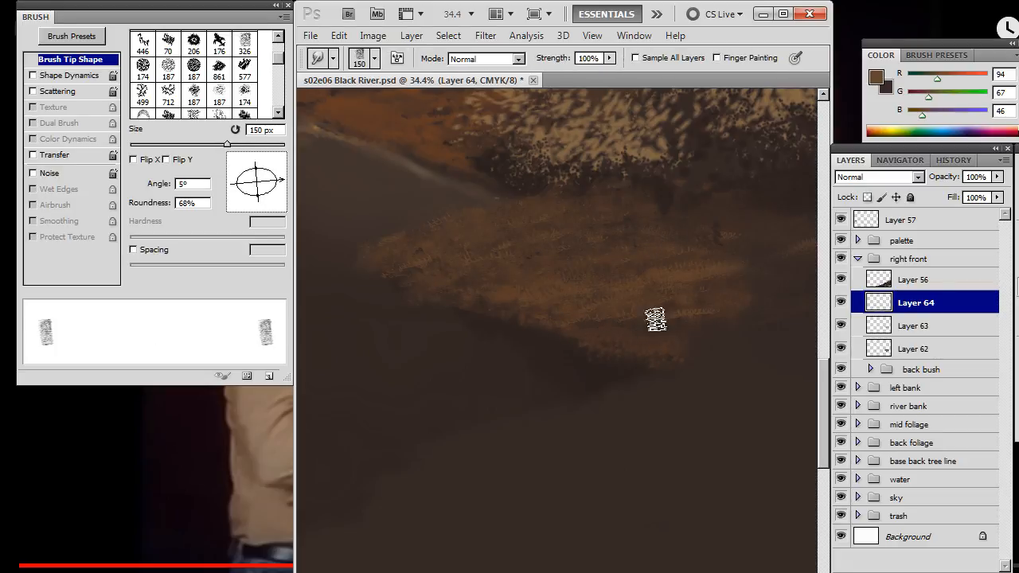
key("b")
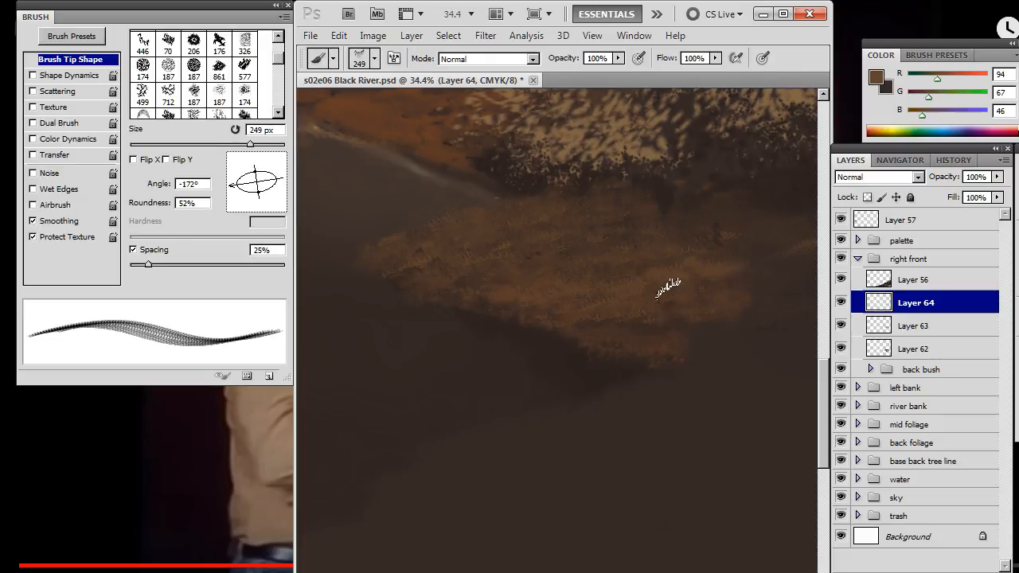
key("e")
key("r")
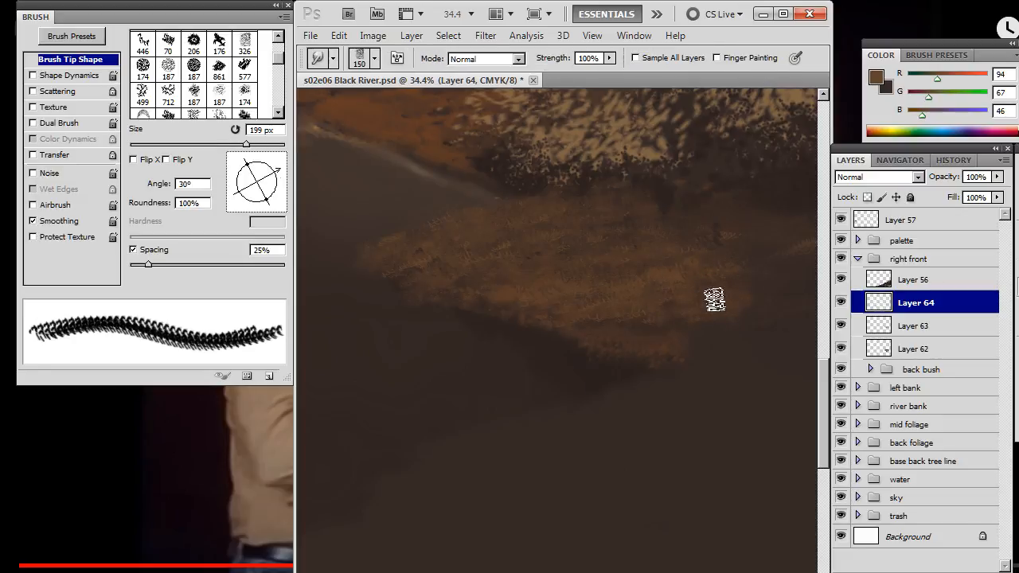
key("e")
key("r")
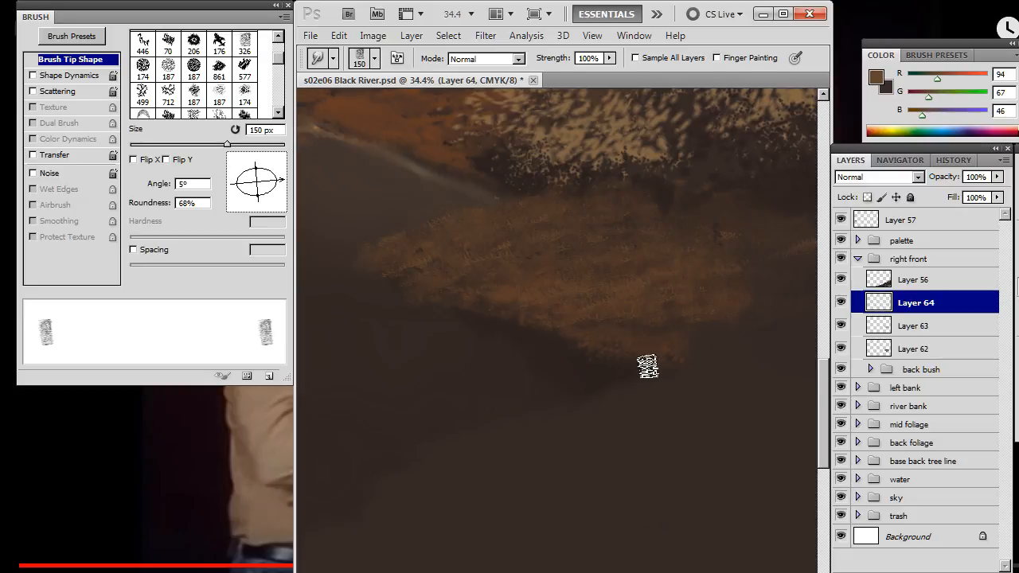
key("b")
key("r")
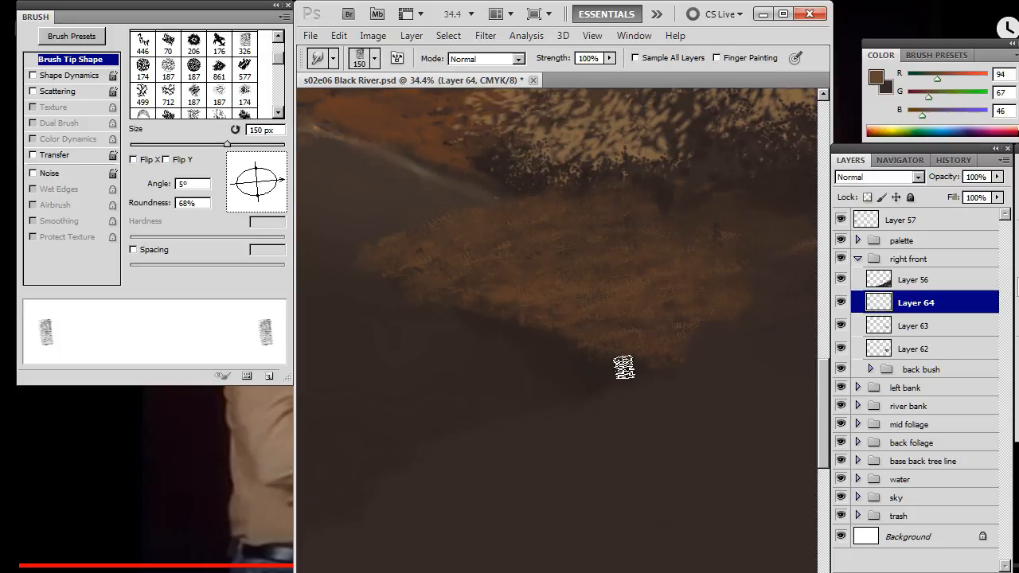
Trim the grass along the bank's lower edge with the Eraser on Layers 63 and 62, then reselect Layer 64.
left_click(908, 328)
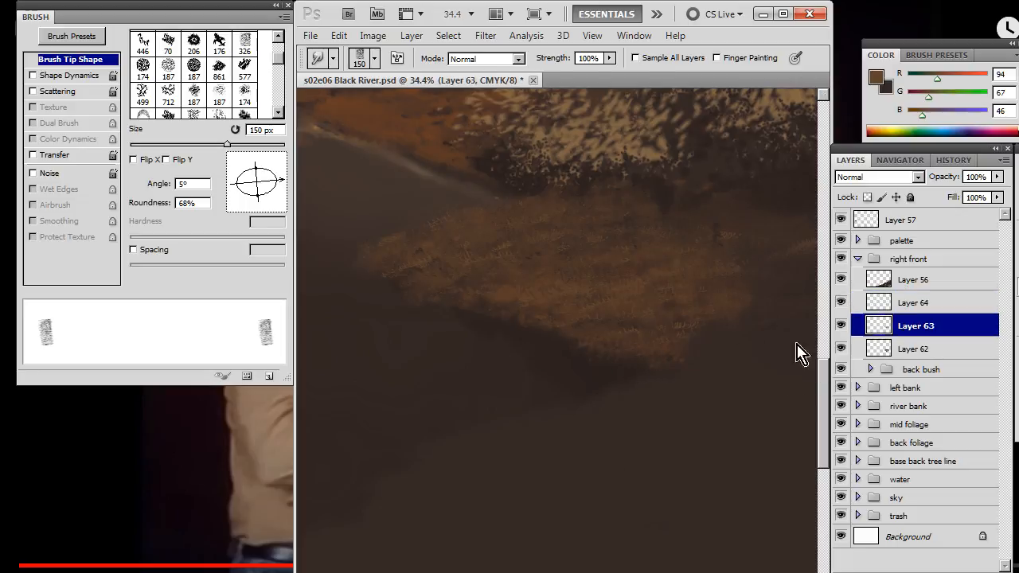
key("b")
key("r")
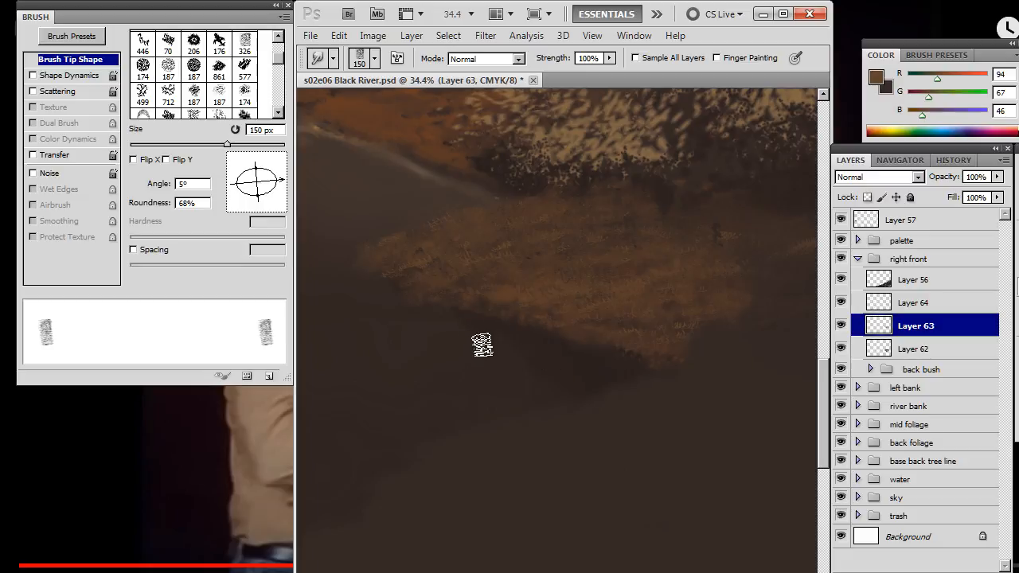
key("b")
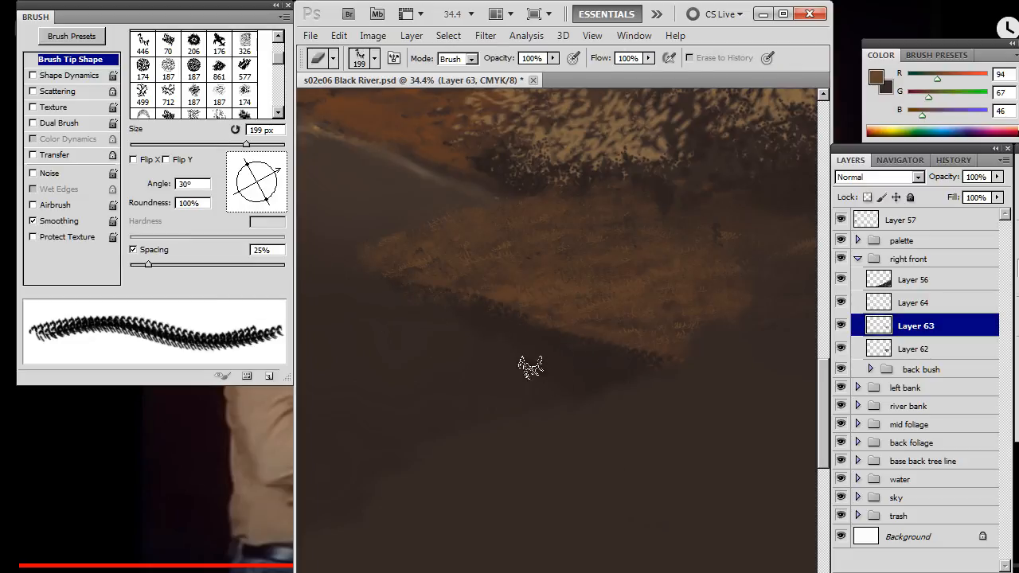
left_click(909, 351)
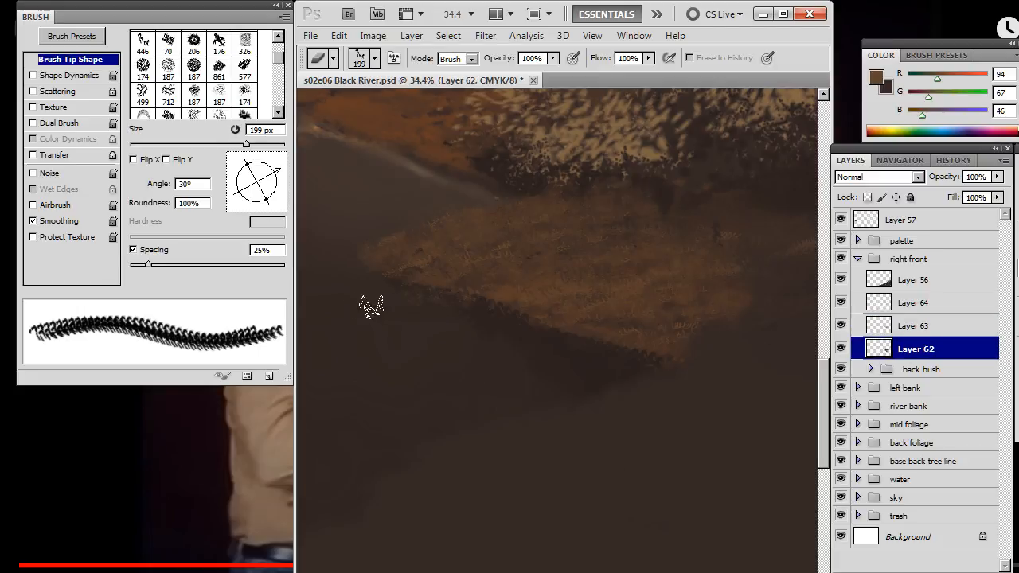
left_click(920, 305)
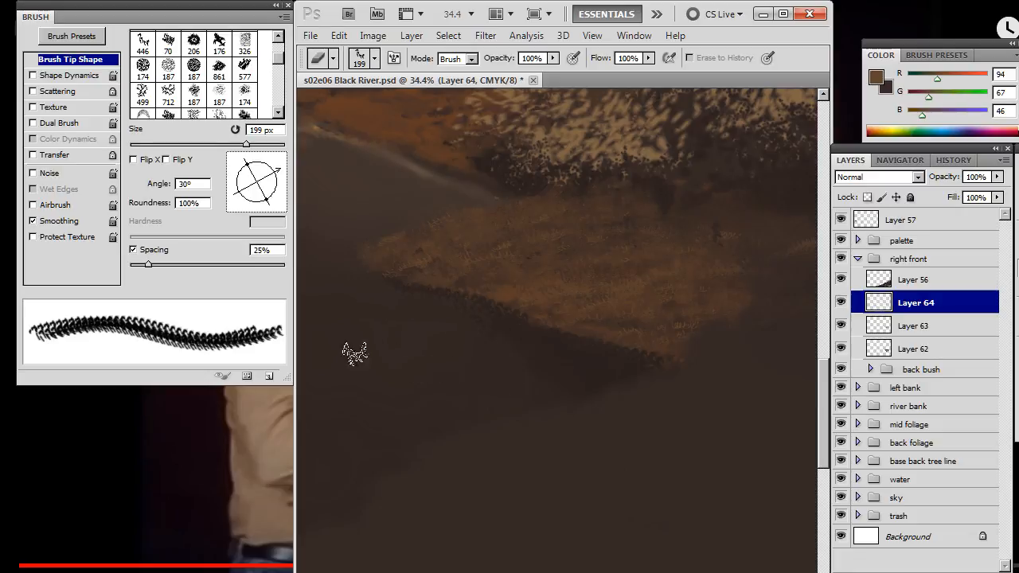
key("r")
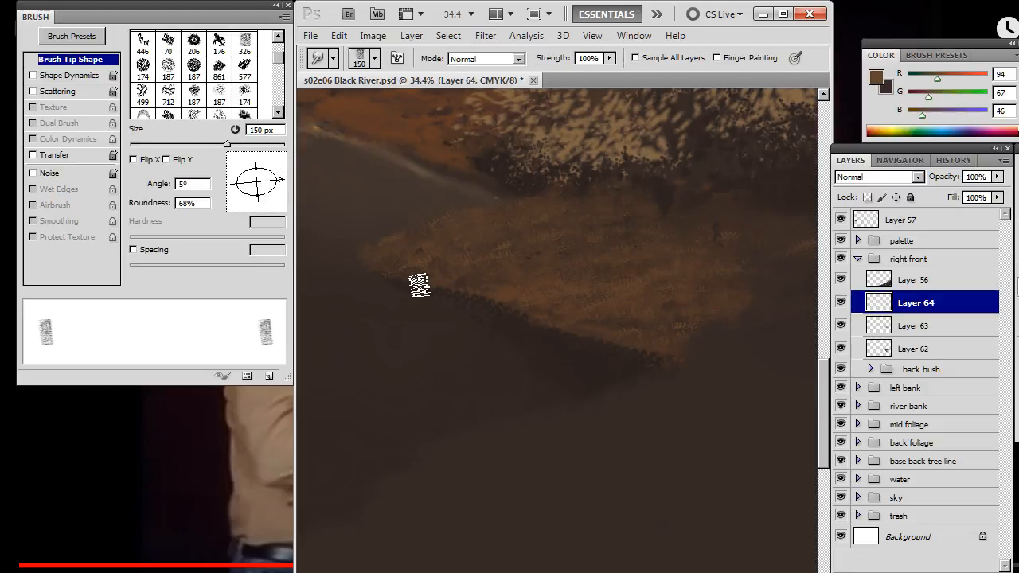
Set the Smudge tool to the hard round 30 tip with Spacing off and a size of 70 px.
right_click(470, 322)
left_click(514, 342)
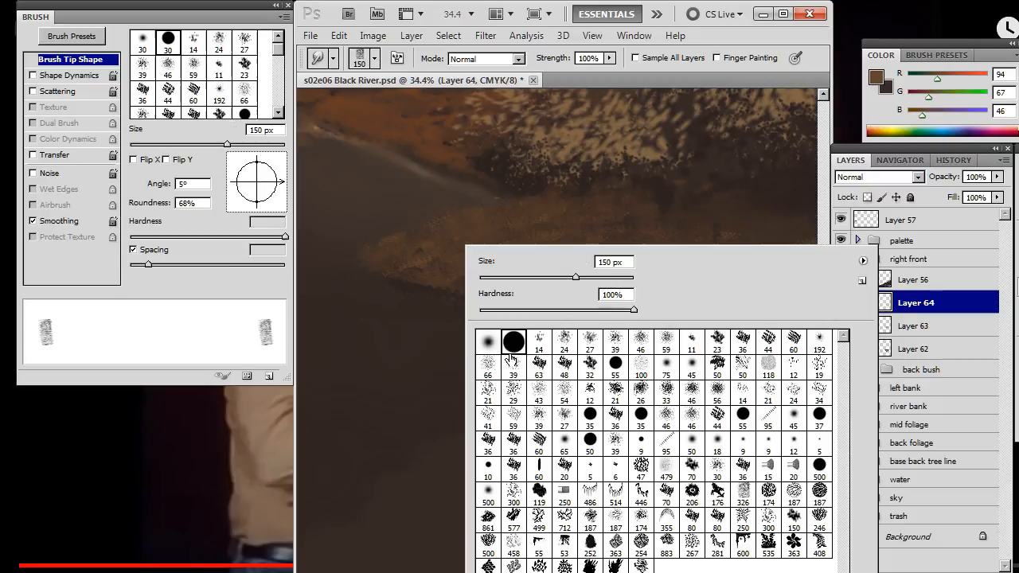
left_click(135, 250)
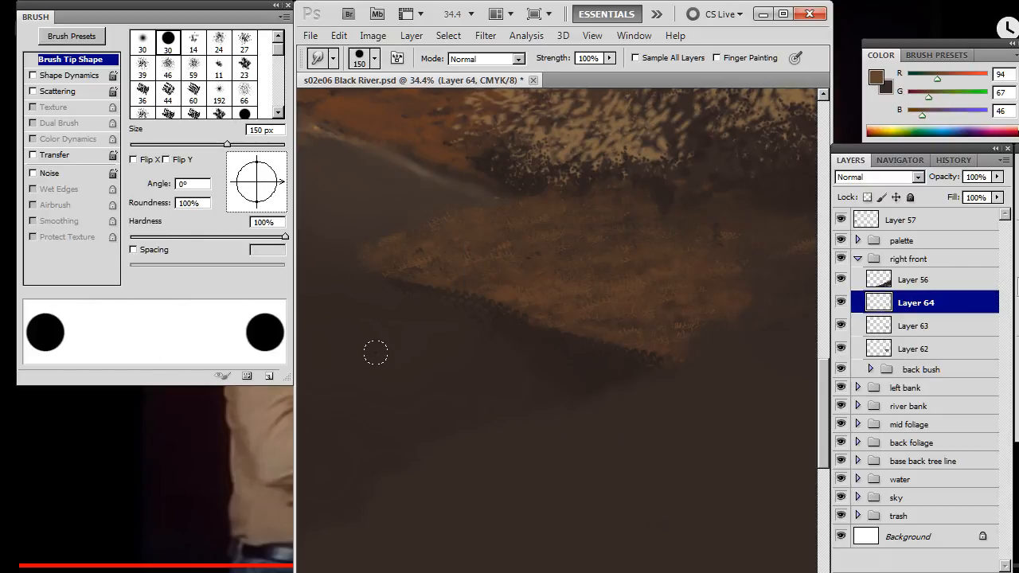
key("bracketleft")
key("bracketleft")
key("bracketleft")
key("bracketleft")
key("bracketleft")
Smudge the grass along the bank's lower edge on Layer 63, starting from the pointed end.
left_click(922, 287)
left_click(917, 329)
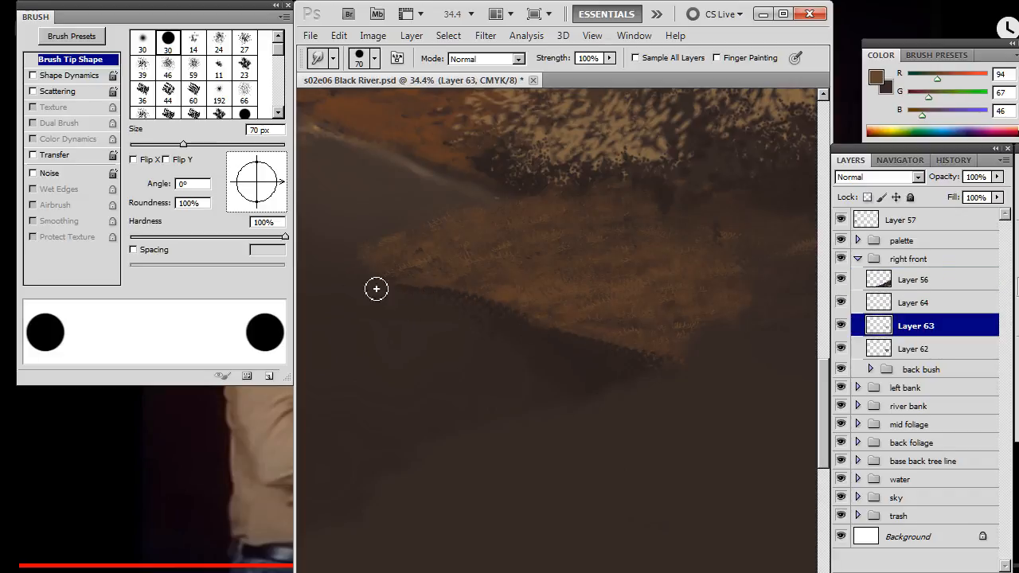
left_click_drag(376, 289, 458, 310)
Refine the outline of the bank's pointed end on Layer 63 and erase stray grass along the lower edge on Layers 63 and 64.
key("e")
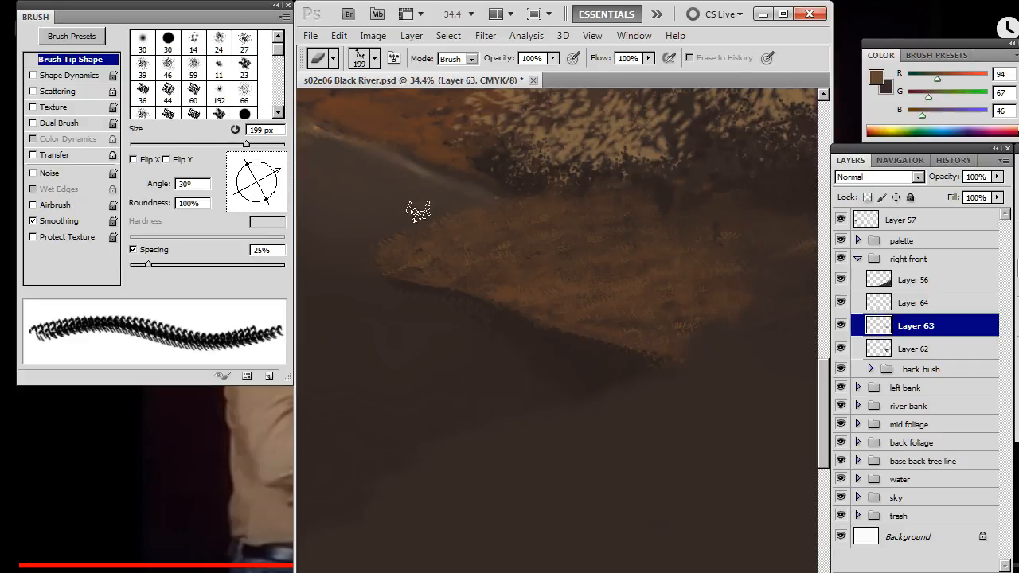
key("r")
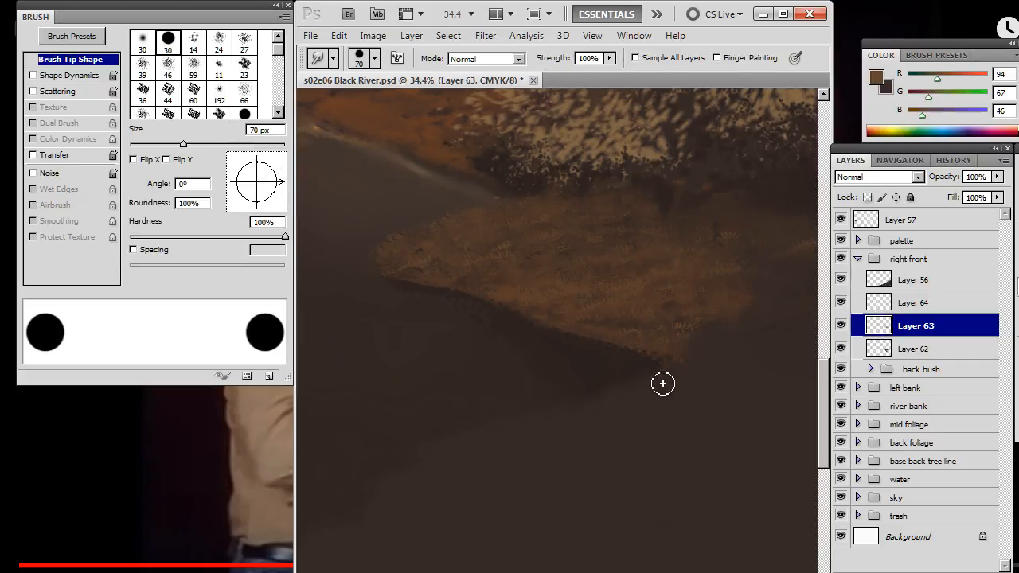
key("e")
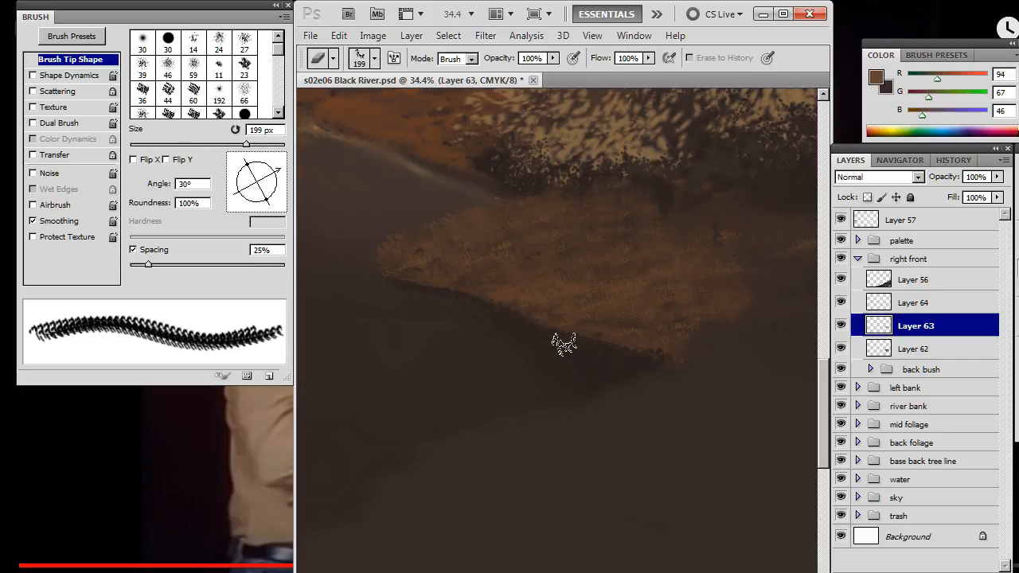
left_click(902, 307)
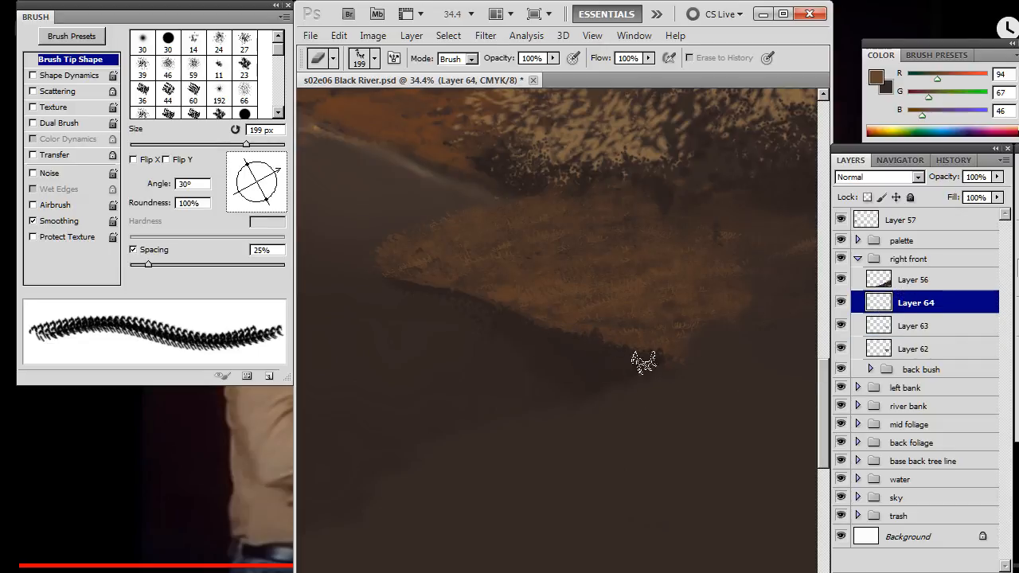
Review the whole painting and toggle the left bank, river bank and water groups to check which one holds the light water lines.
key("alt+space")
left_click_drag(639, 378, 571, 378)
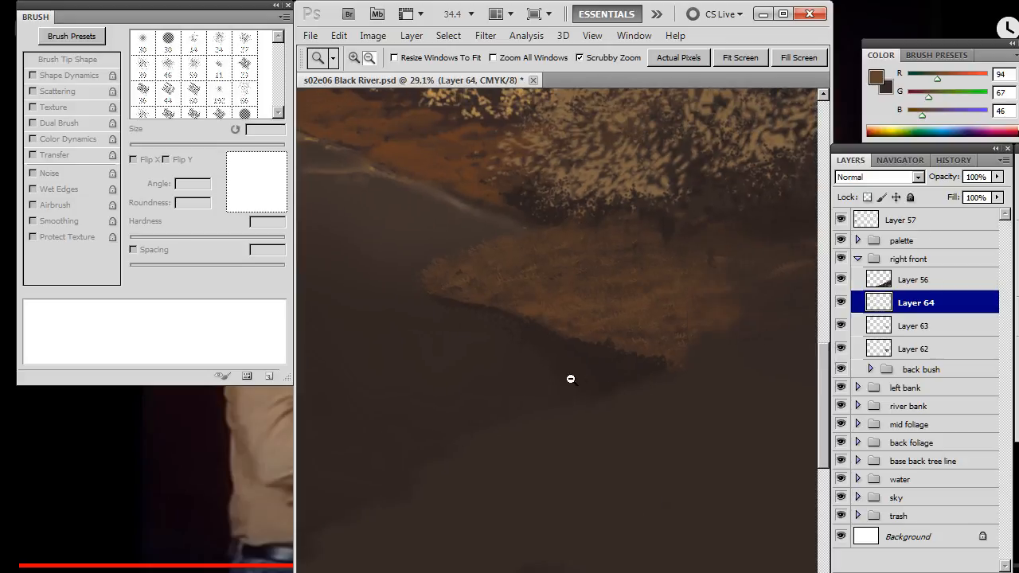
mouse_move(635, 396)
left_mouse_down()
mouse_move(570, 398)
mouse_move(595, 430)
left_mouse_up()
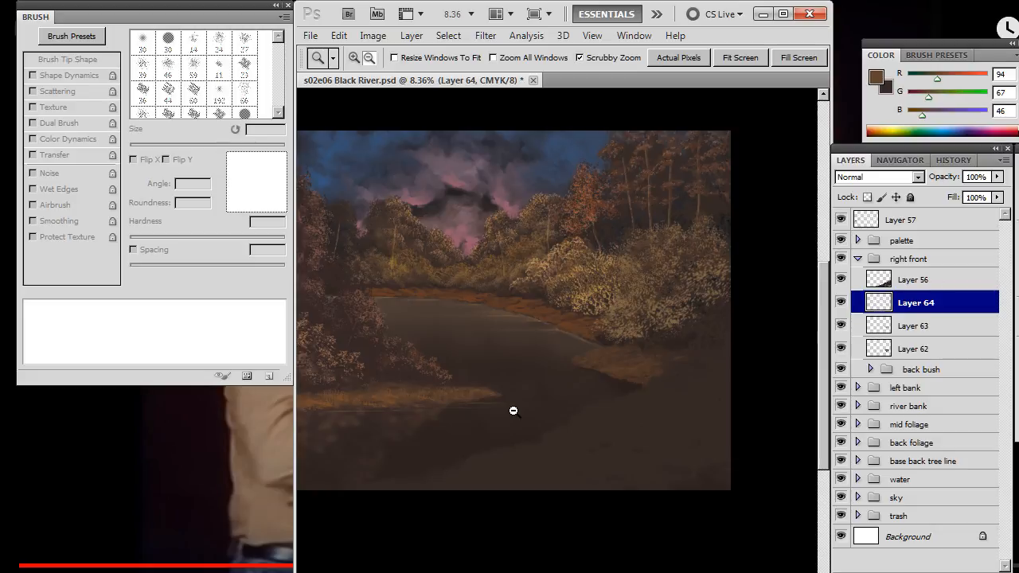
left_click_drag(466, 393, 503, 411)
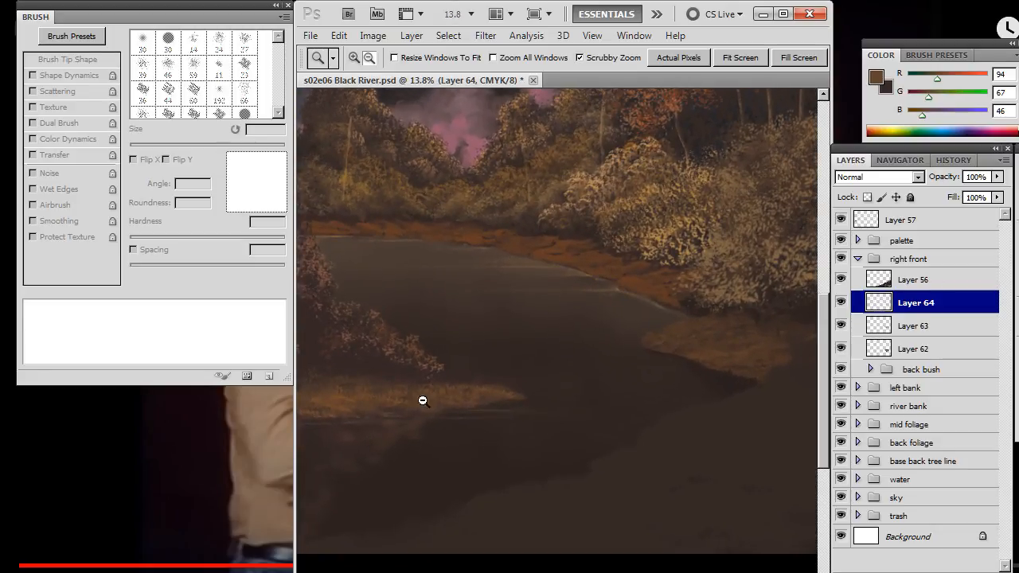
left_click(840, 388)
left_click(841, 389)
left_click(840, 406)
left_click(841, 407)
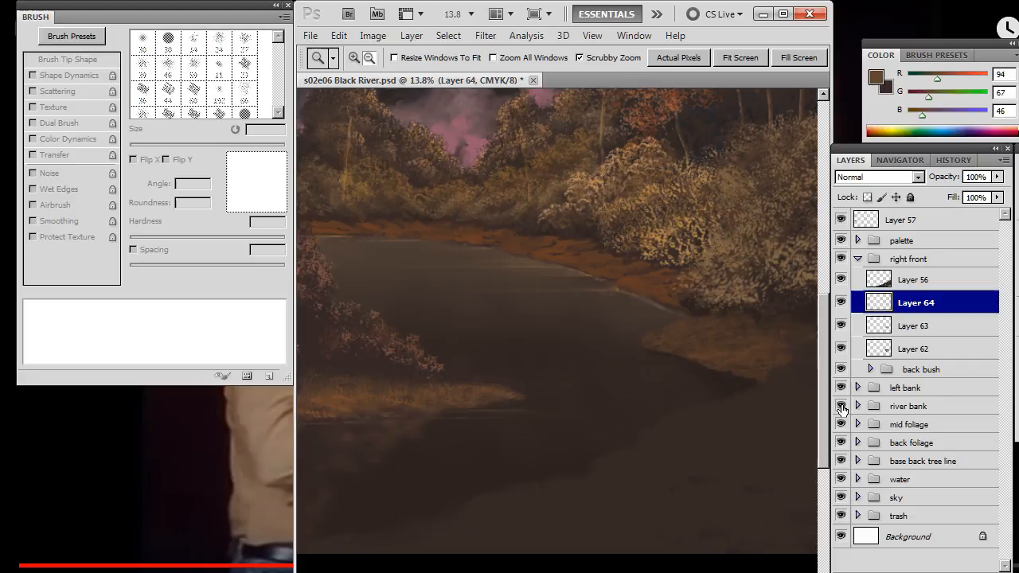
left_click(841, 480)
left_click(841, 481)
Expand the water group, check Group 1 copy 2 by hiding and showing it, and hide Layer 42.
left_click(859, 480)
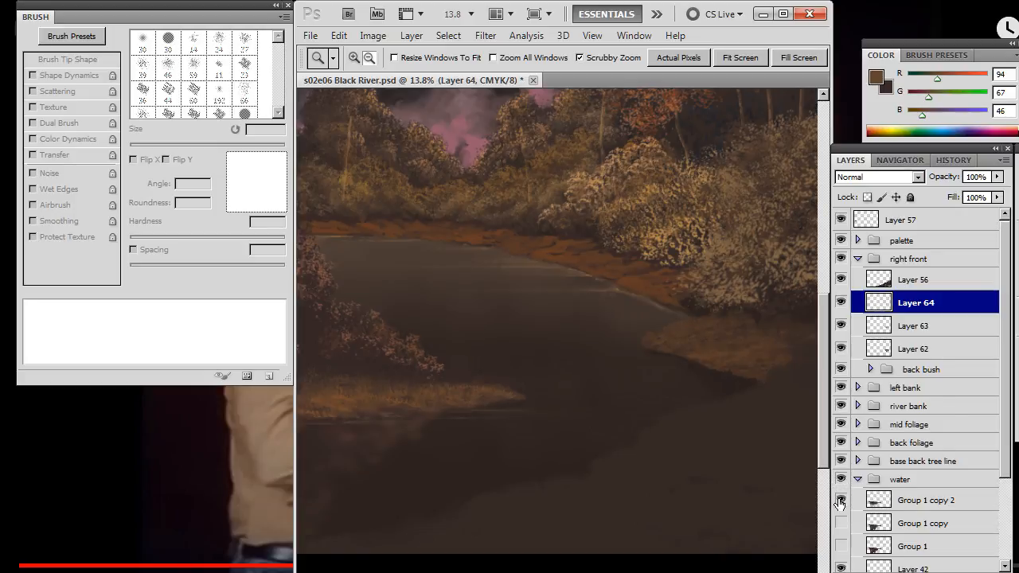
left_click(840, 501)
left_click(842, 500)
left_click(841, 567)
left_click(841, 568)
left_click(841, 568)
scroll(916, 478, "down", 5)
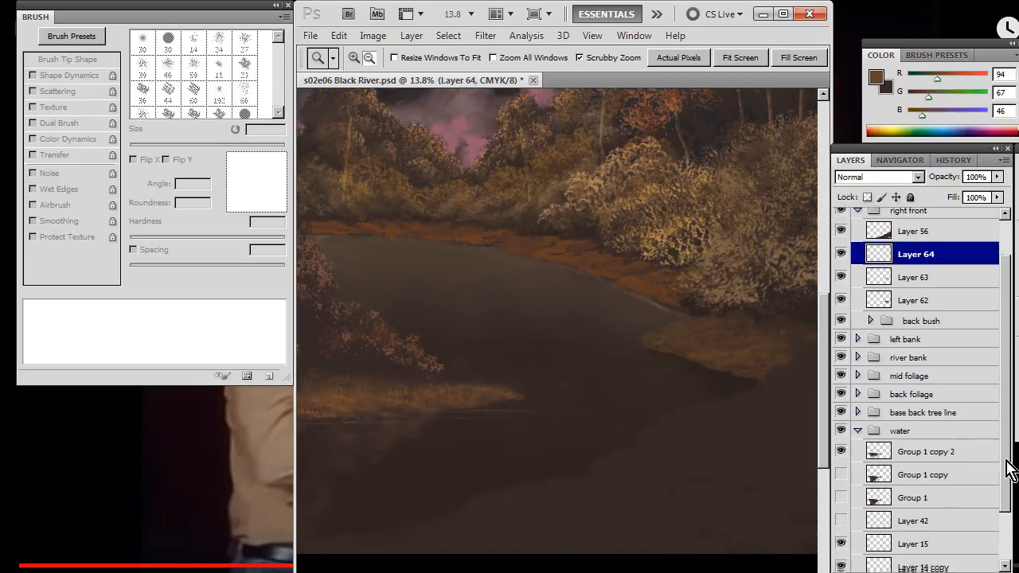
Hide and show Layer 15 and Layer 14 copy in the water group to compare their effect on the water.
left_click(841, 479)
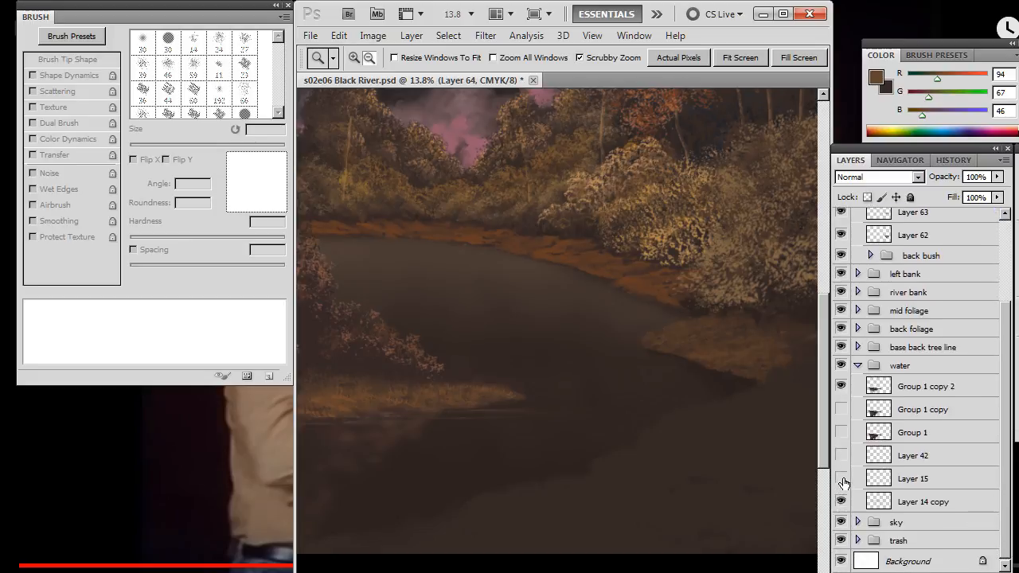
left_click(841, 502)
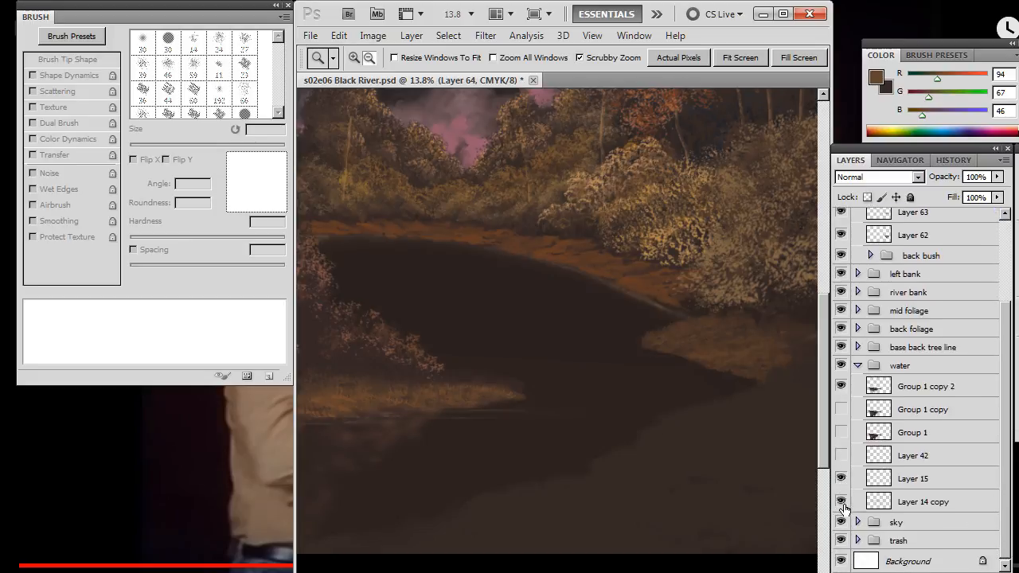
left_click(841, 502)
Select Layer 14 copy and set the Smudge tool to a soft round 200 px brush without spacing at 34% strength.
left_click(904, 508)
key("r")
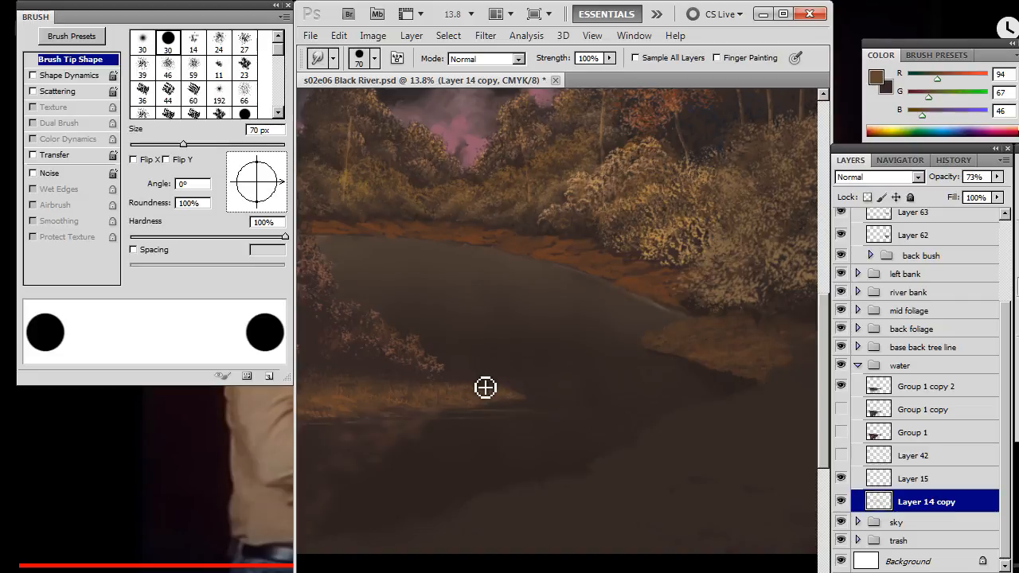
right_click(502, 326)
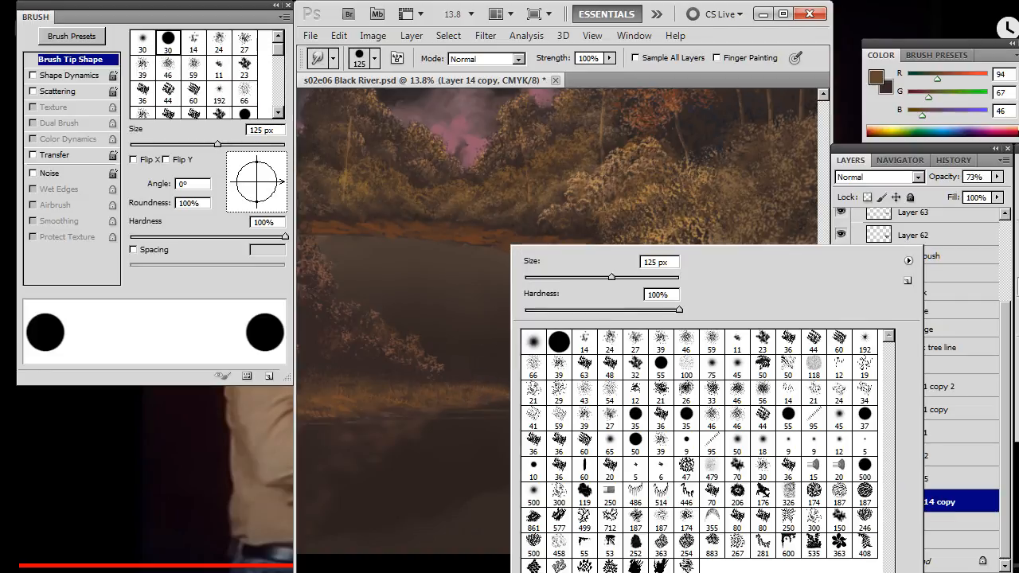
left_click(531, 343)
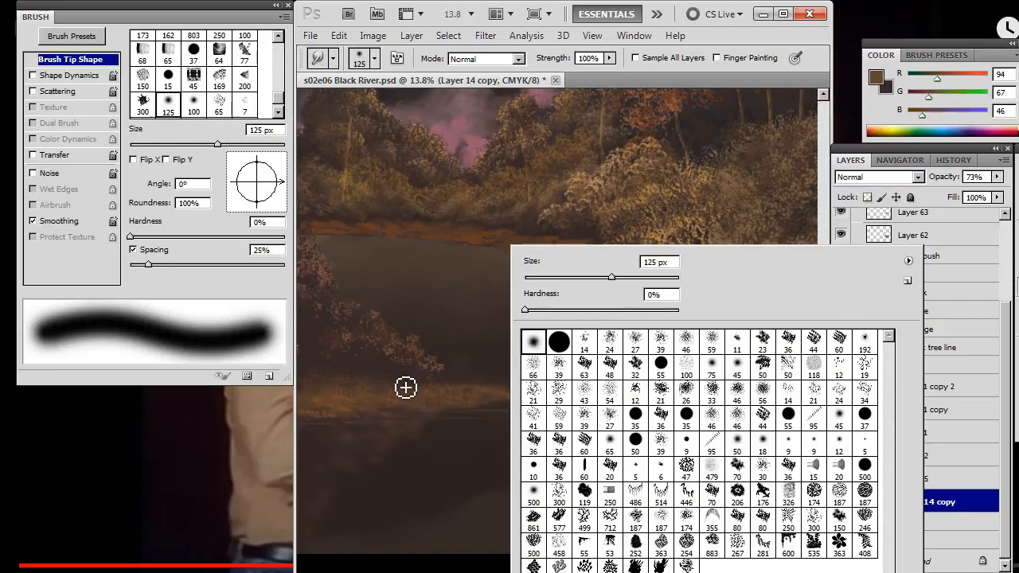
left_click(133, 263)
left_click(133, 250)
key("3")
key("4")
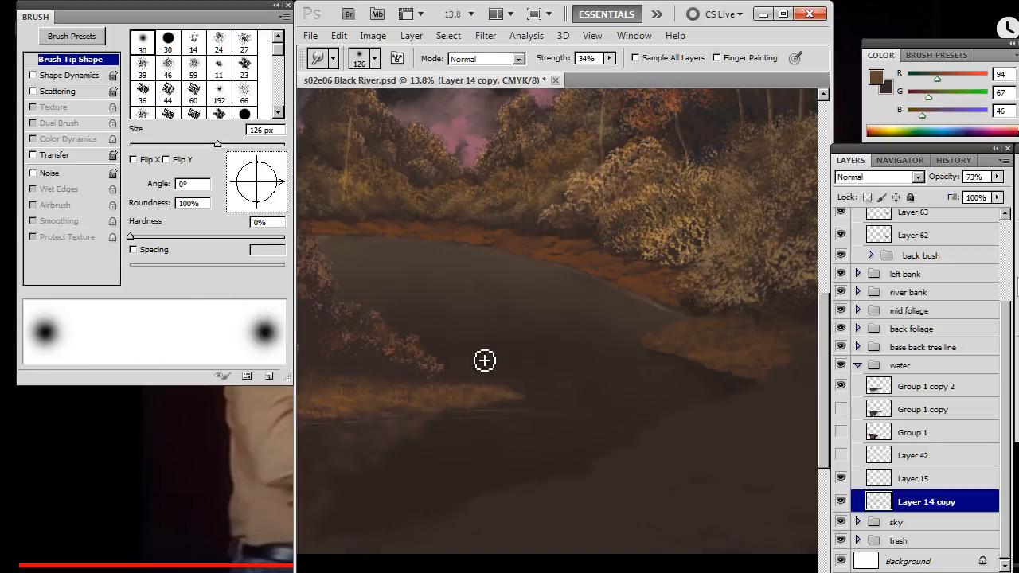
key("]")
key("]")
key("]")
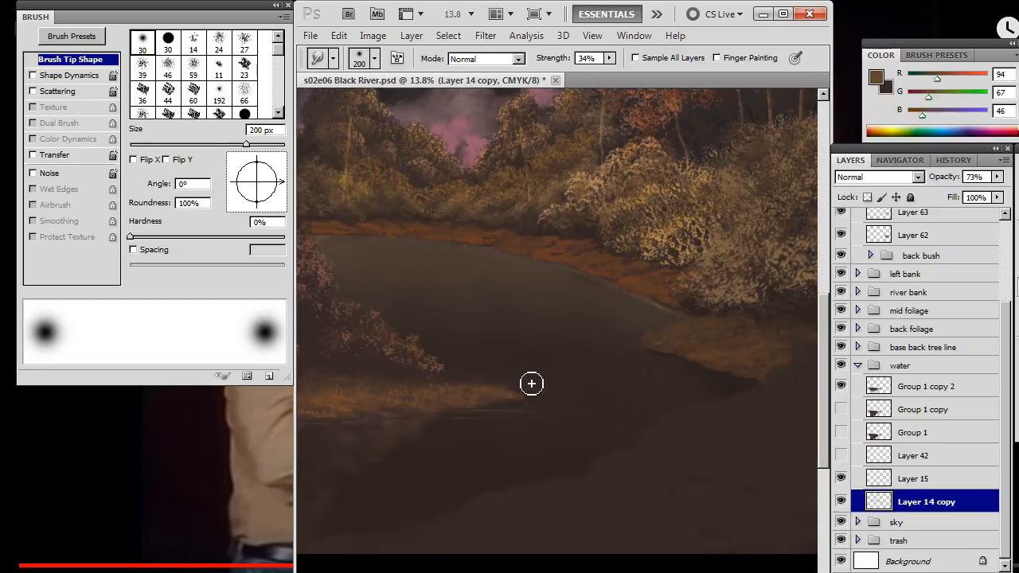
key("e")
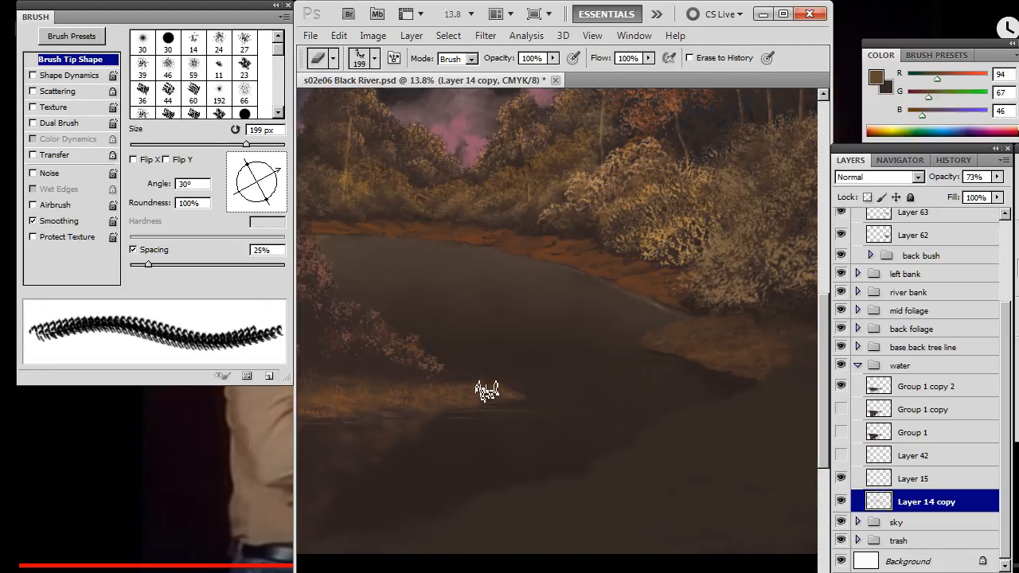
Toggle the visibility of Layer 15, Group 1 copy 2 and the left bank group to check for the light water lines.
left_click(842, 478)
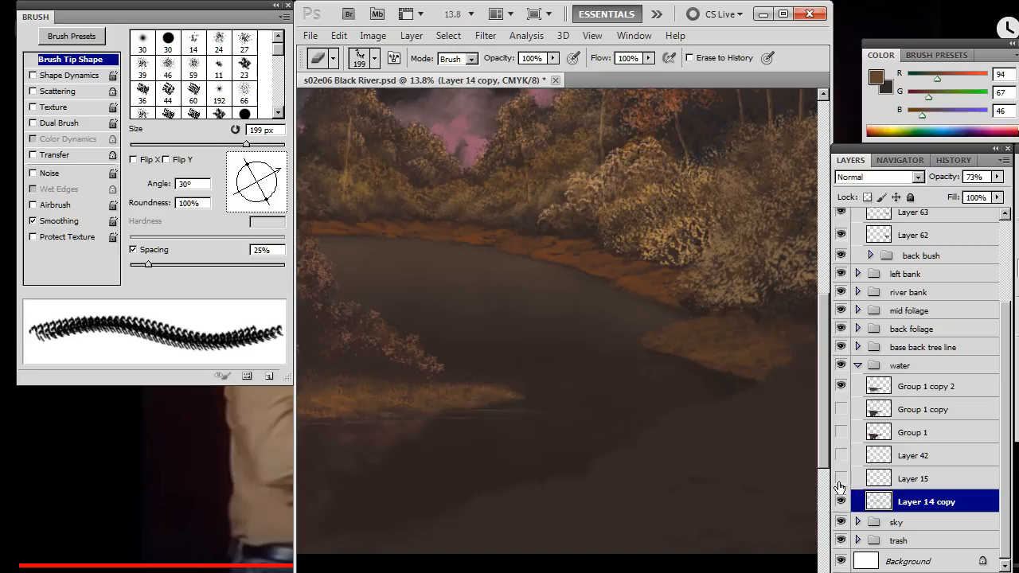
left_click(842, 388)
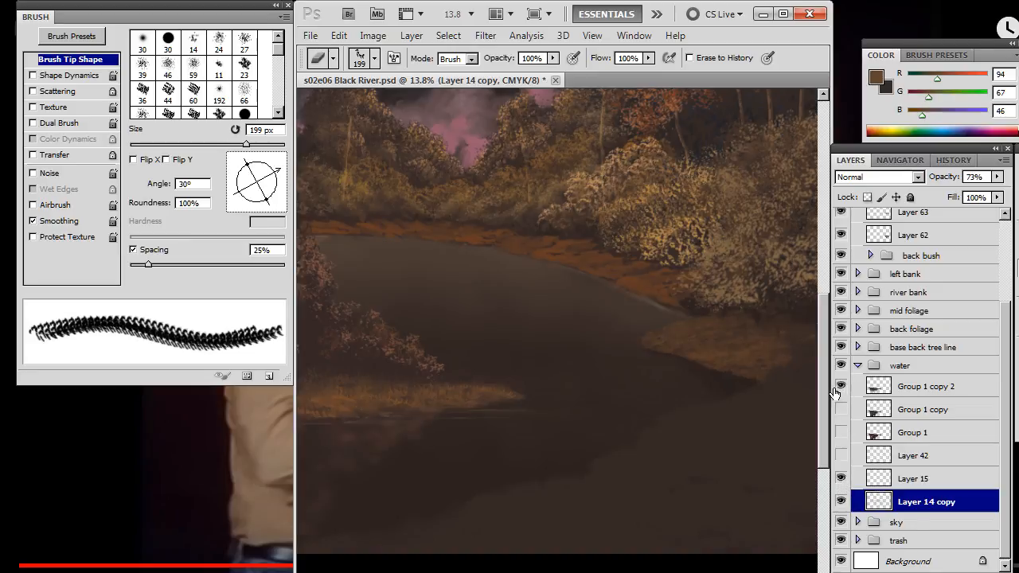
left_click(840, 275)
left_click(840, 274)
Expand the left bank group and its river bank subgroup, check Layer 55, the subgroup and Layer 60 by toggling visibility, and select Layer 60.
left_click(857, 274)
left_click(840, 314)
left_click(841, 317)
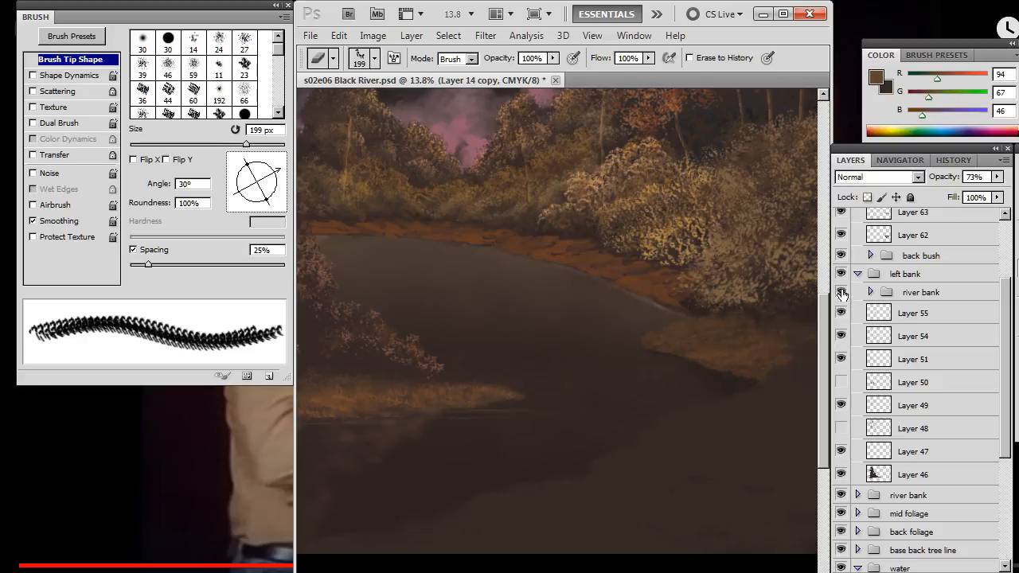
left_click(842, 302)
left_click(841, 302)
left_click(871, 292)
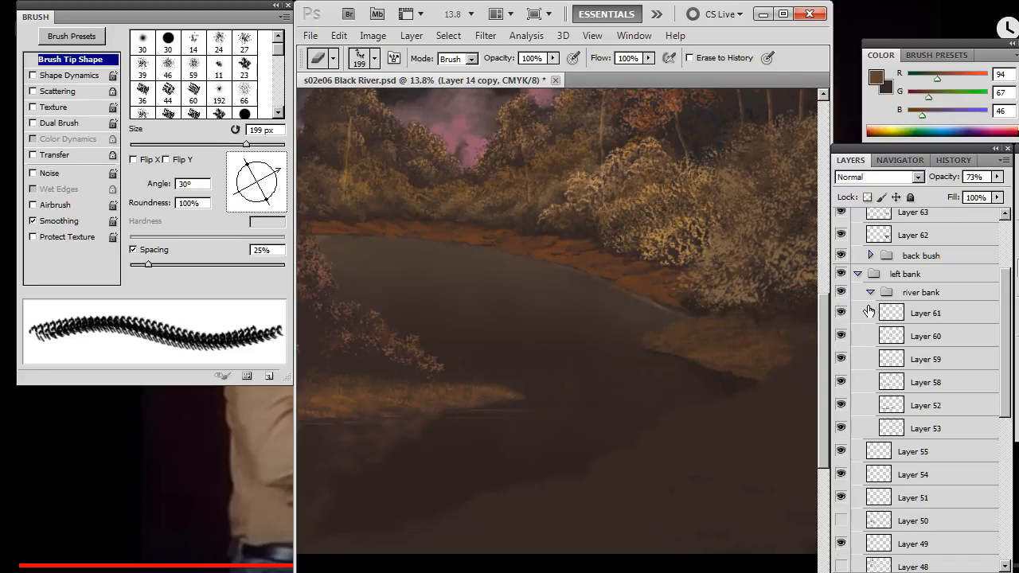
left_click(841, 338)
left_click(843, 338)
left_click(852, 333)
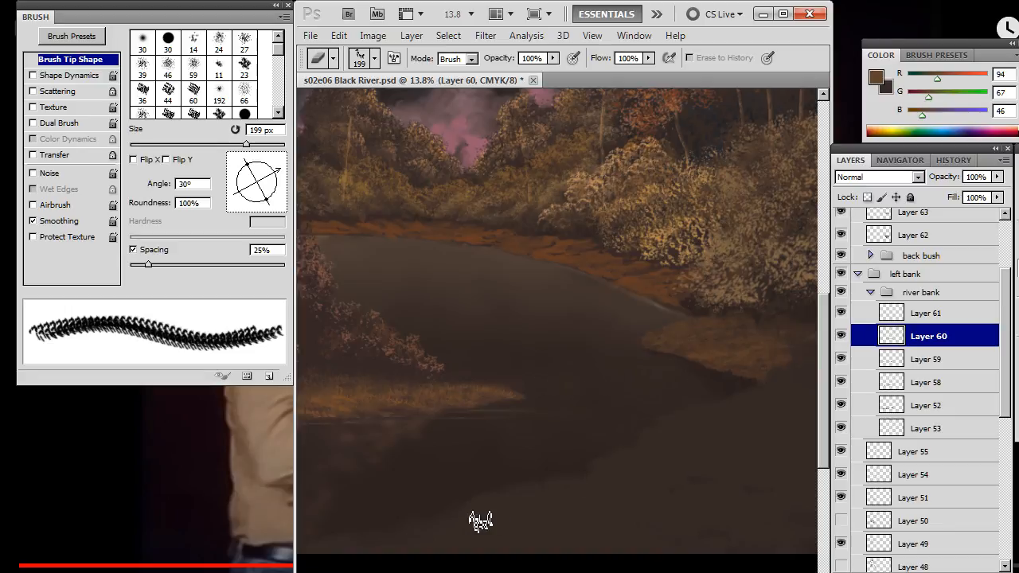
Collapse the nested river bank group and the left bank group.
left_click_drag(611, 353, 575, 340)
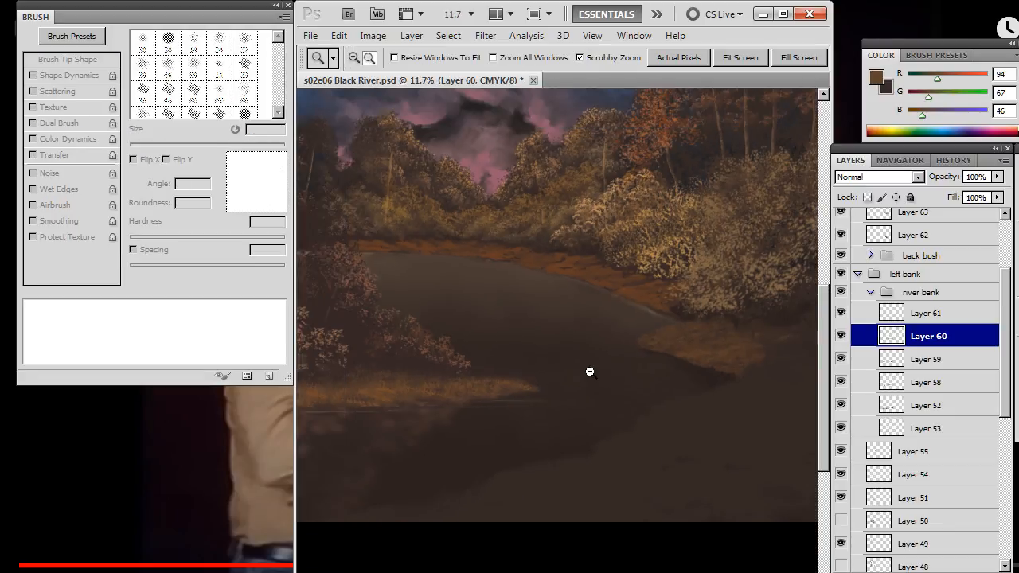
mouse_move(673, 360)
left_mouse_down()
mouse_move(574, 352)
mouse_move(541, 383)
left_mouse_up()
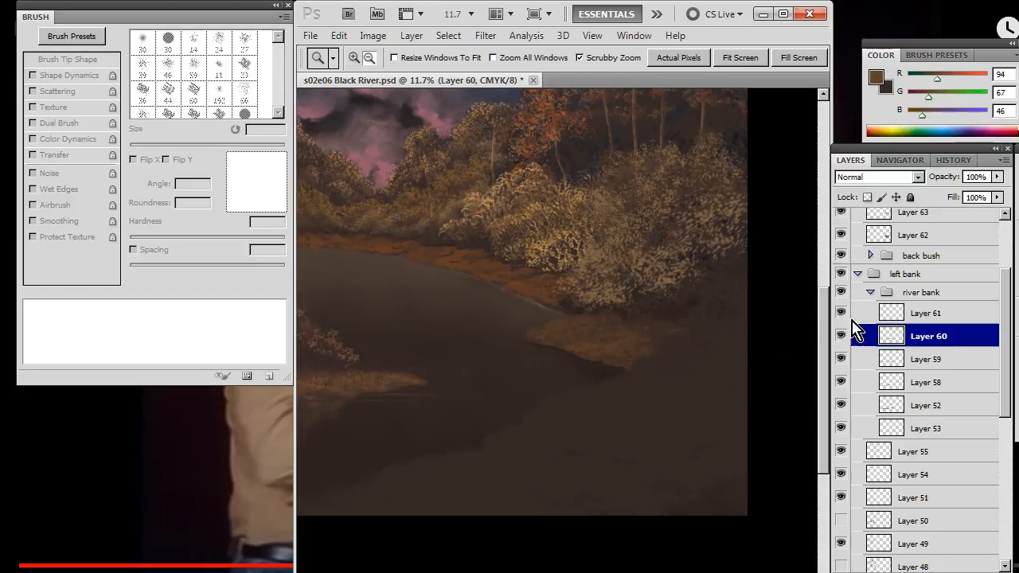
left_click(872, 292)
left_click(857, 274)
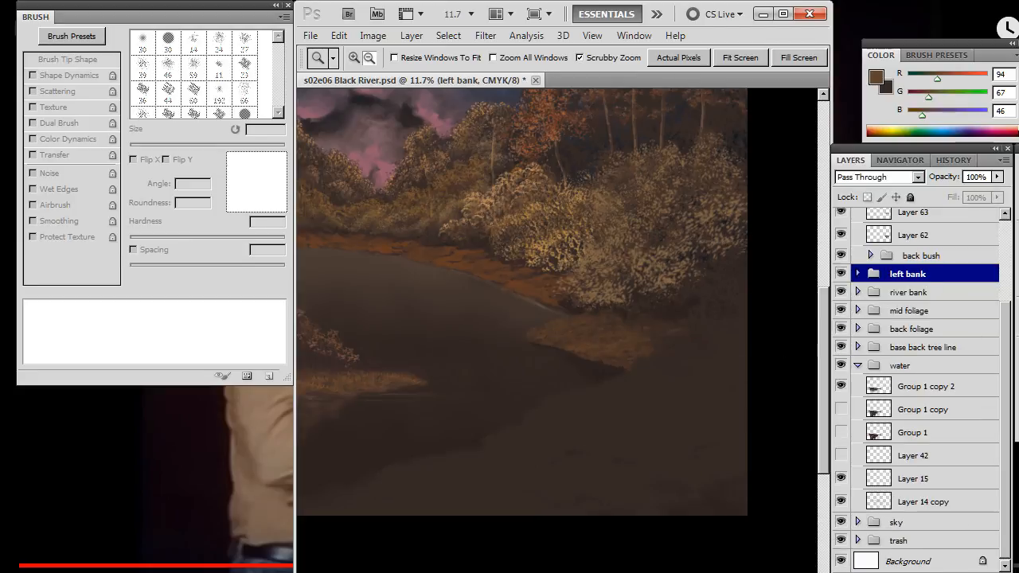
left_click_drag(539, 390, 618, 396)
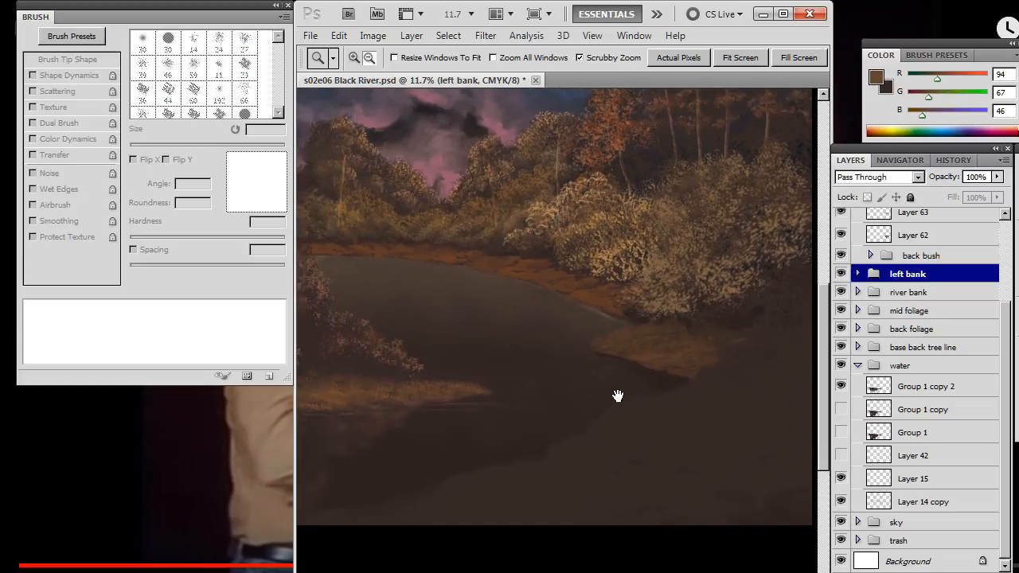
Sample the light grey-brown water line beside the right bank as the Brush tool's colour.
key("b")
left_click(593, 306, "alt")
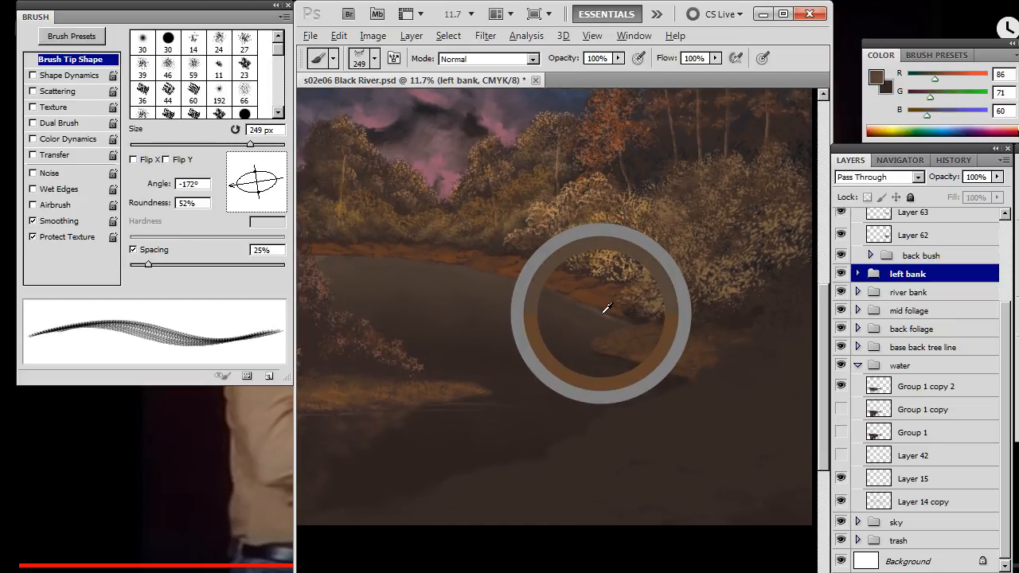
left_click_drag(606, 308, 634, 319)
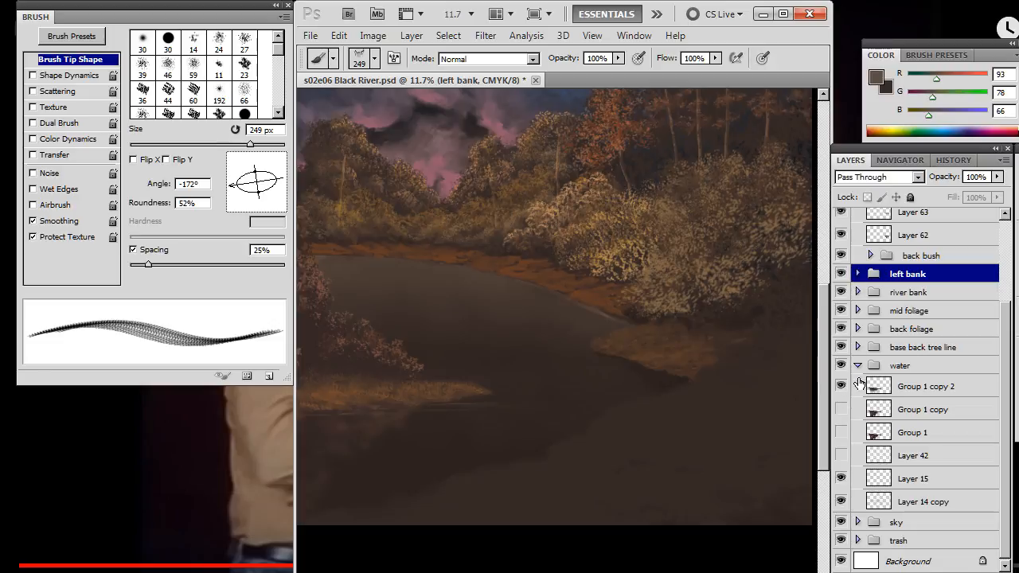
Check Layer 15 by hiding and showing it, and make Layer 42 visible and active.
left_click(843, 480)
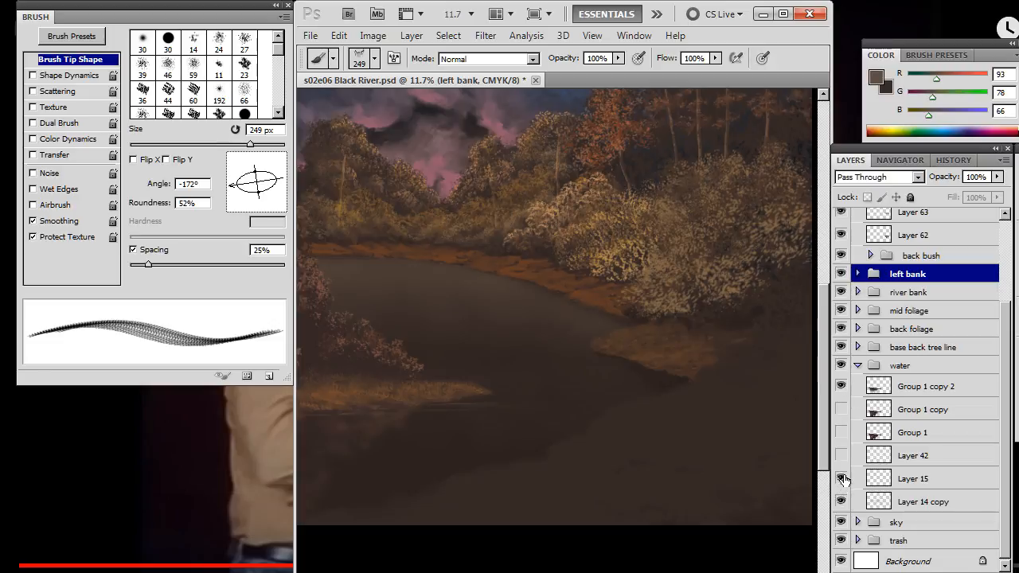
left_click(842, 478)
left_click(842, 456)
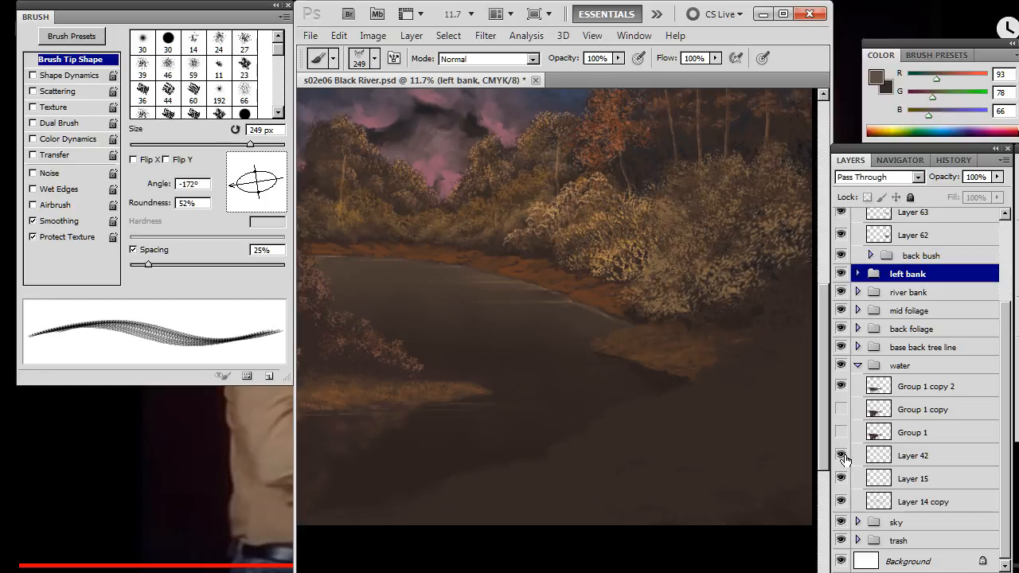
left_click(884, 457)
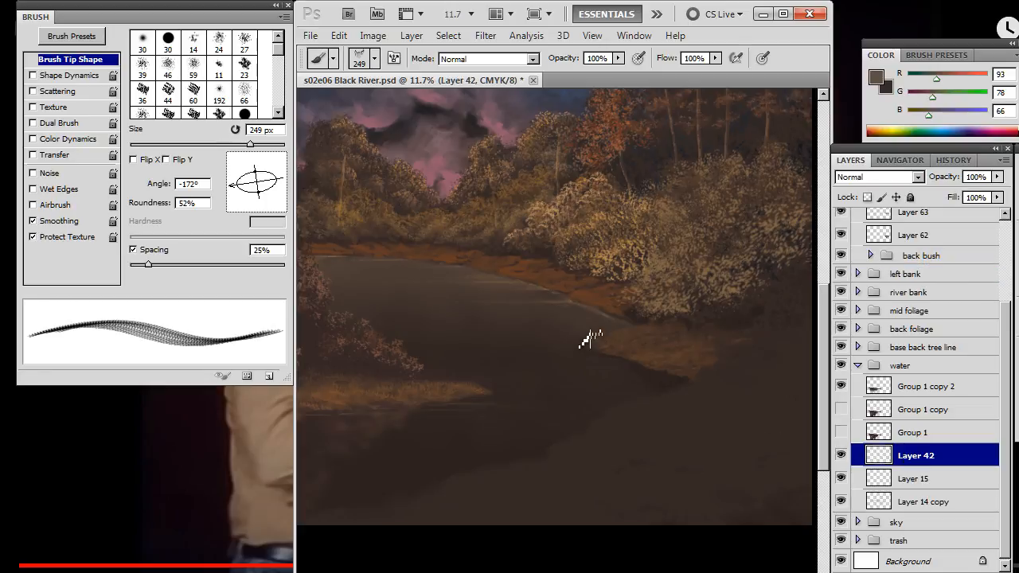
Set the Brush tool to a hard round 6 px tip and try thin water lines under the right front bank on Layer 42.
right_click(605, 333)
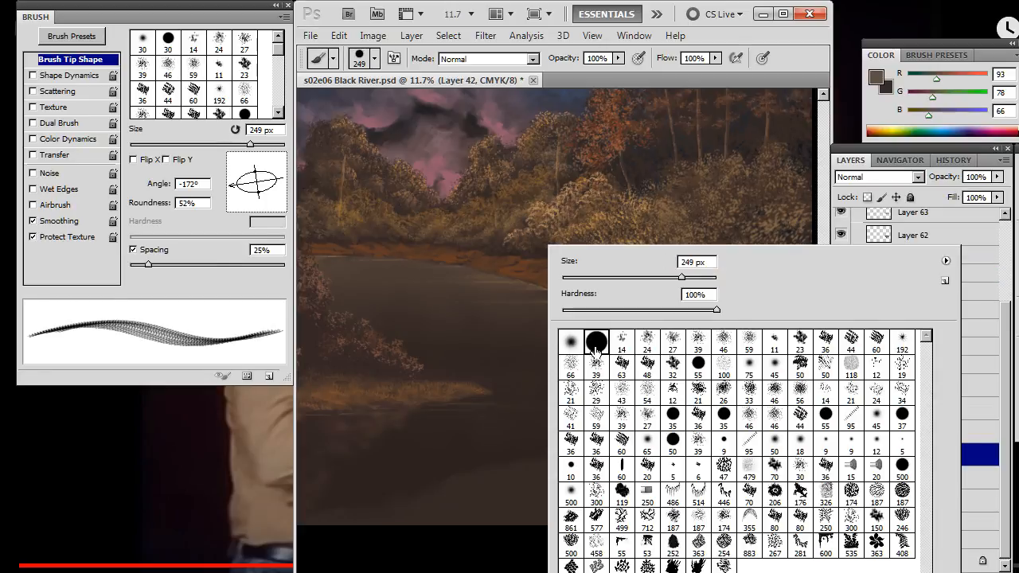
left_click(596, 342)
left_click_drag(573, 279, 567, 278)
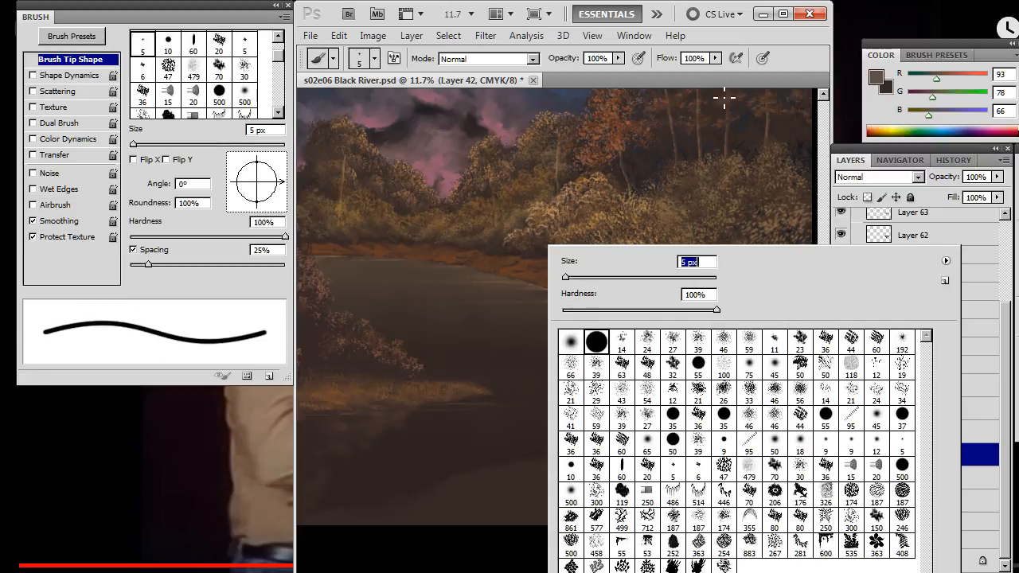
left_click(799, 69)
key("]")
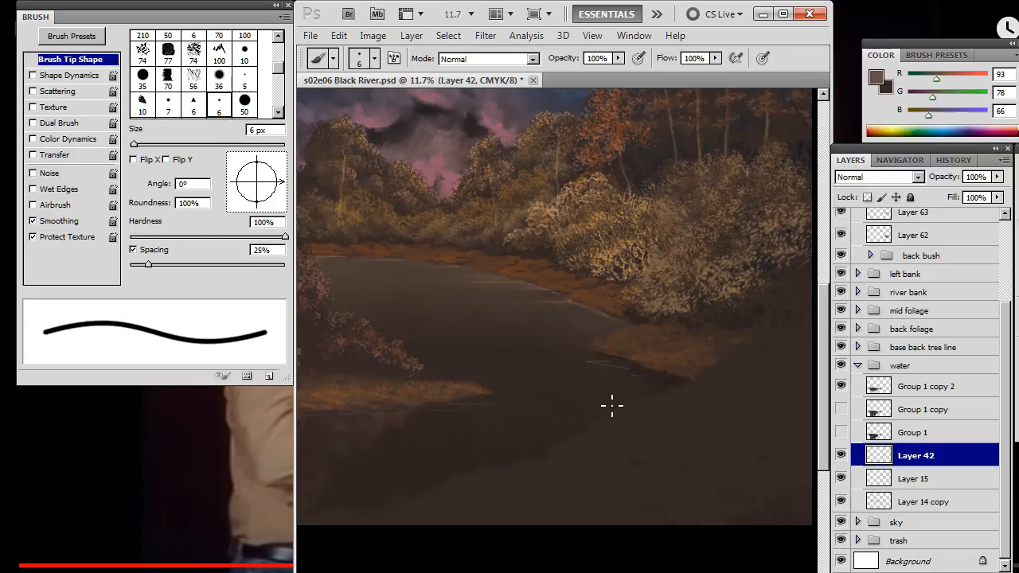
Undo the water lines under the right front bank, return to Layer 42 and set the brush to 7 px.
left_click(608, 348, "ctrl")
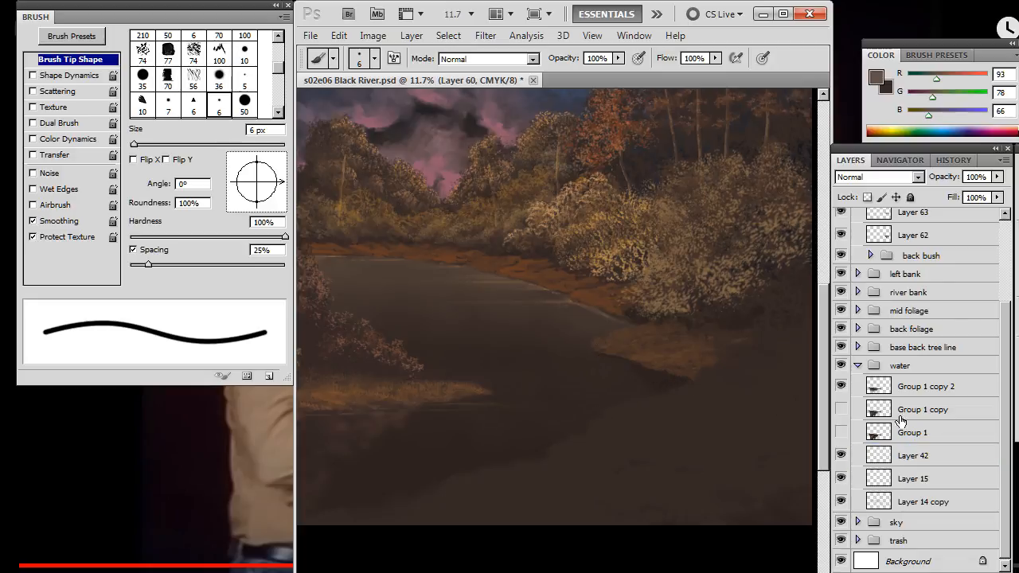
left_click(913, 457)
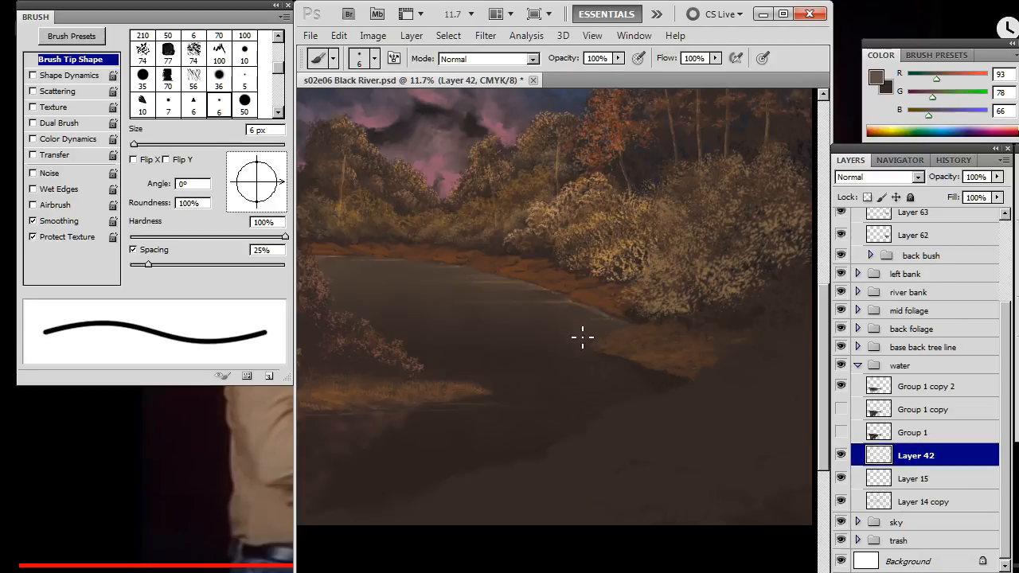
key("r")
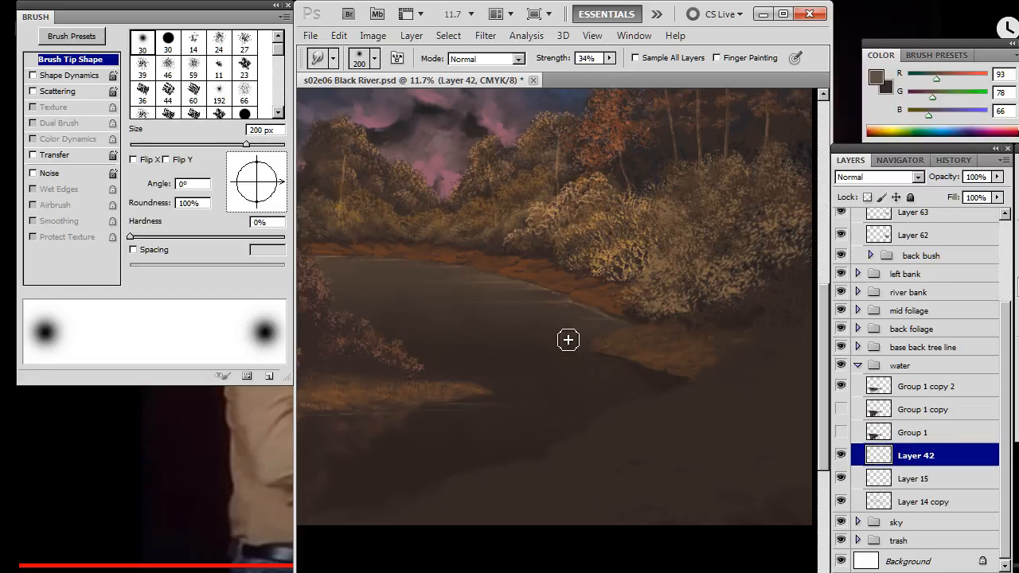
key("b")
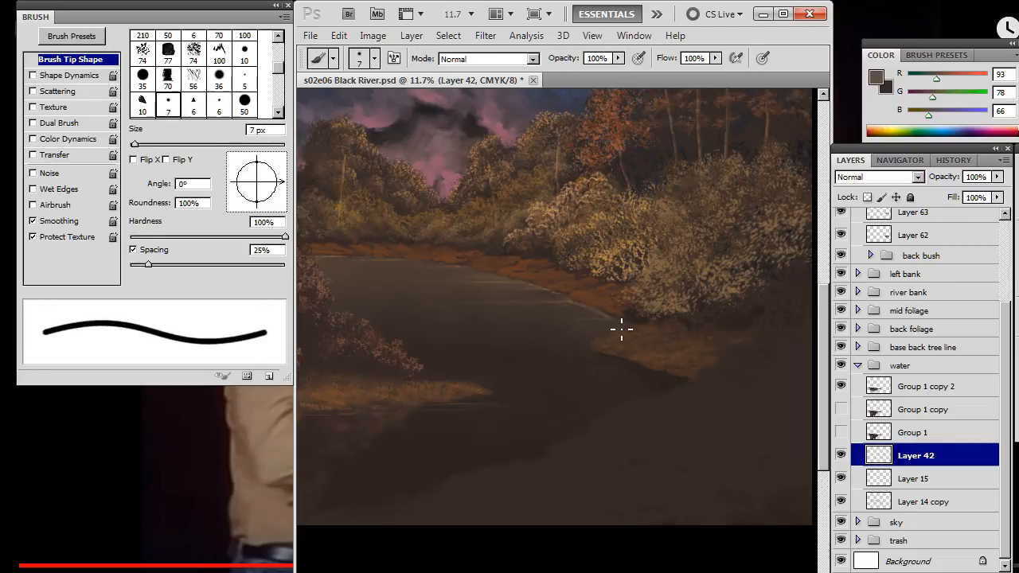
Set the Smudge tool to a hard round 50 px brush with spacing turned off.
key("r")
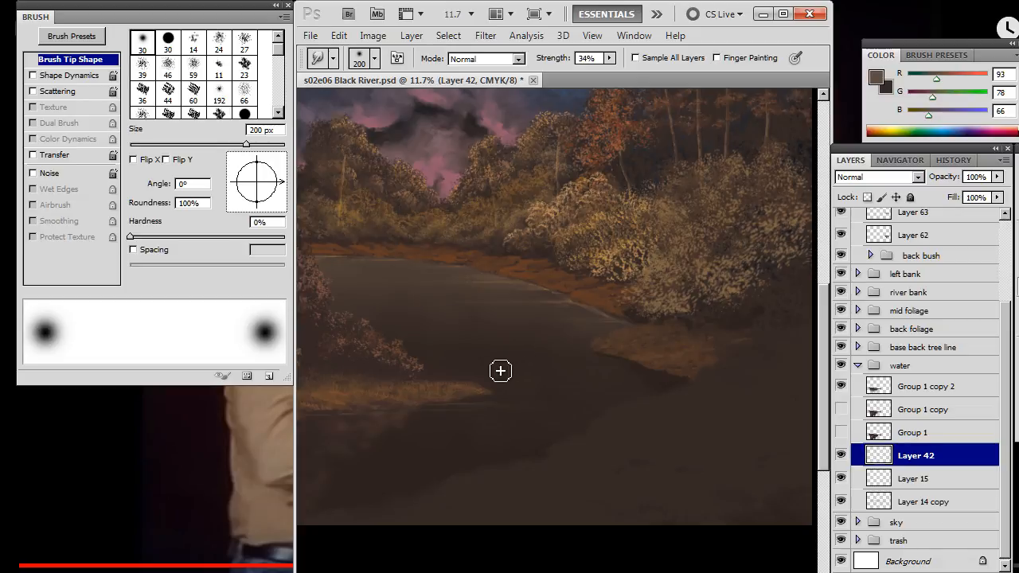
right_click(509, 291)
left_click(567, 341)
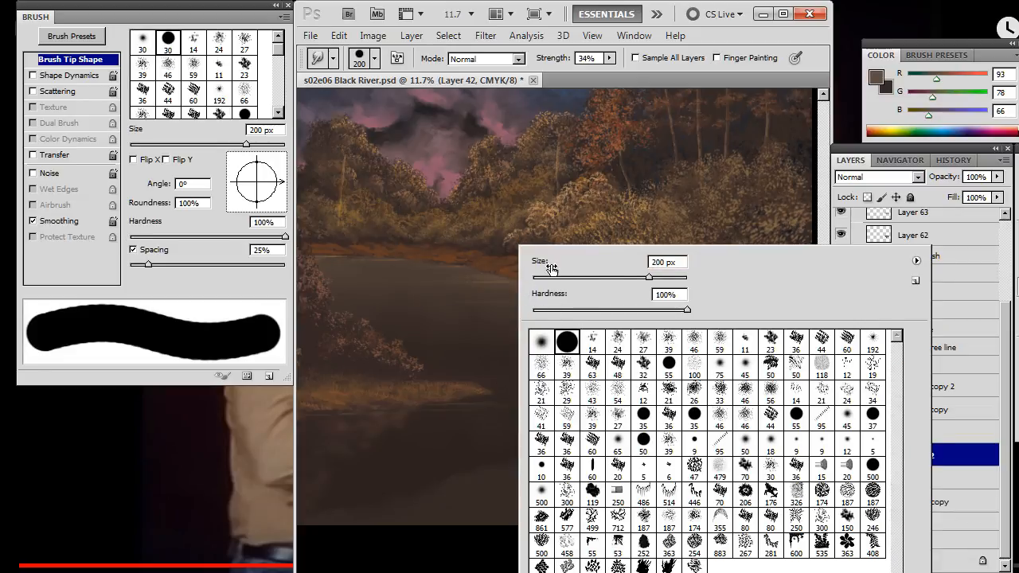
left_click_drag(554, 276, 555, 287)
left_click(134, 250)
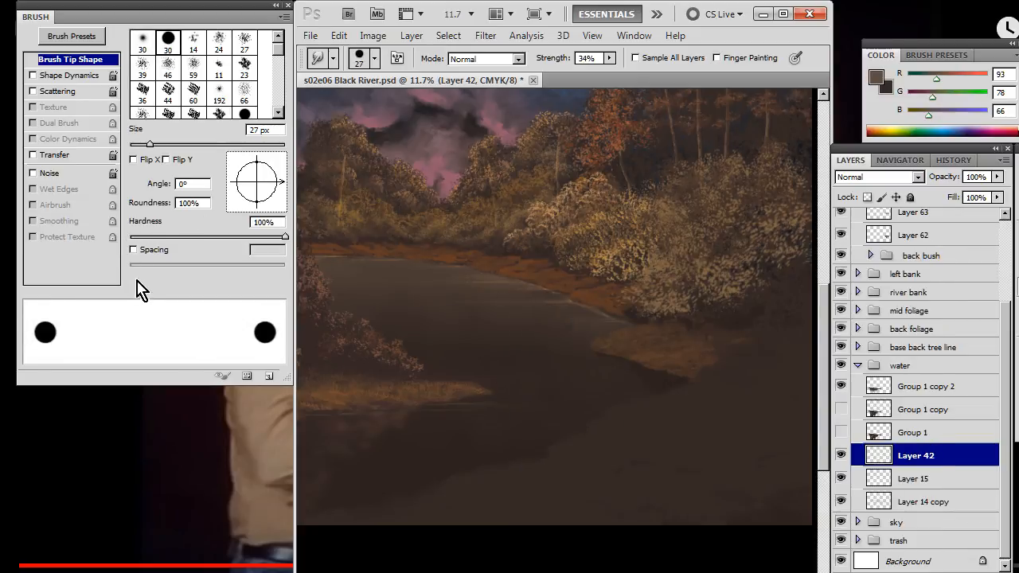
key("bracketright")
key("bracketright")
key("bracketright")
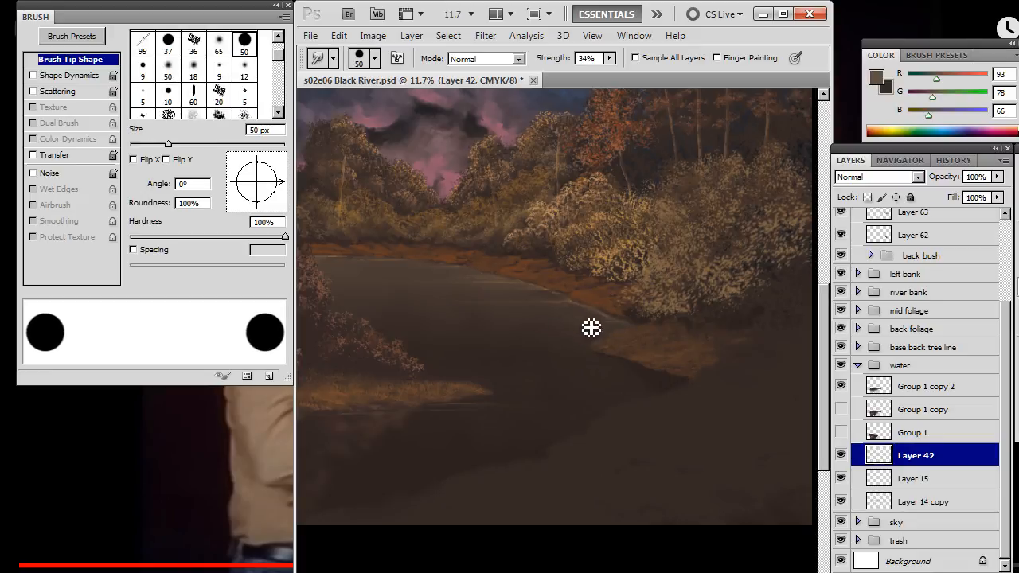
Paint a thin water line under the right front bank with the 8 px Brush and set the Smudge tool to 80 px at 80% strength.
key("b")
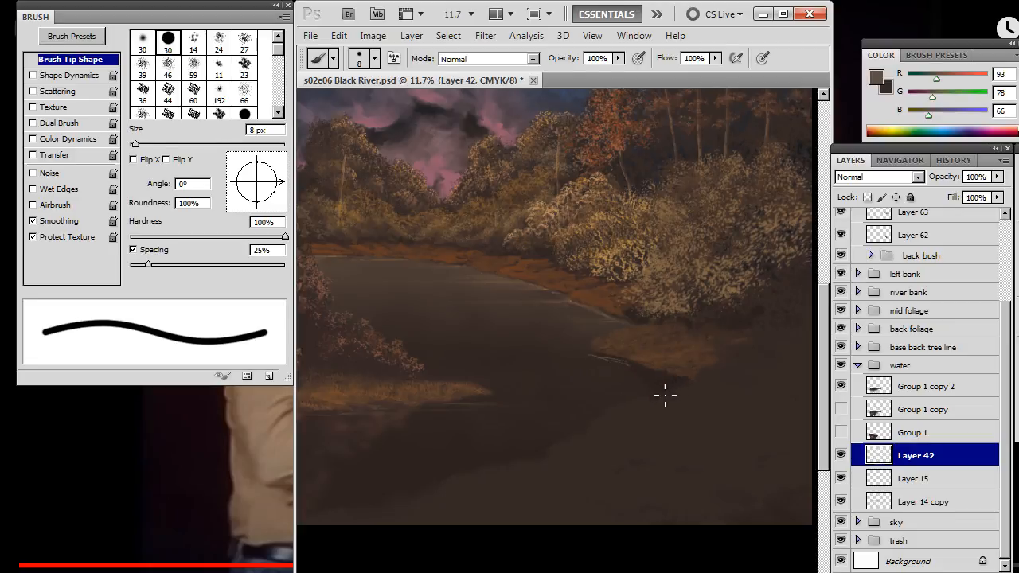
key("r")
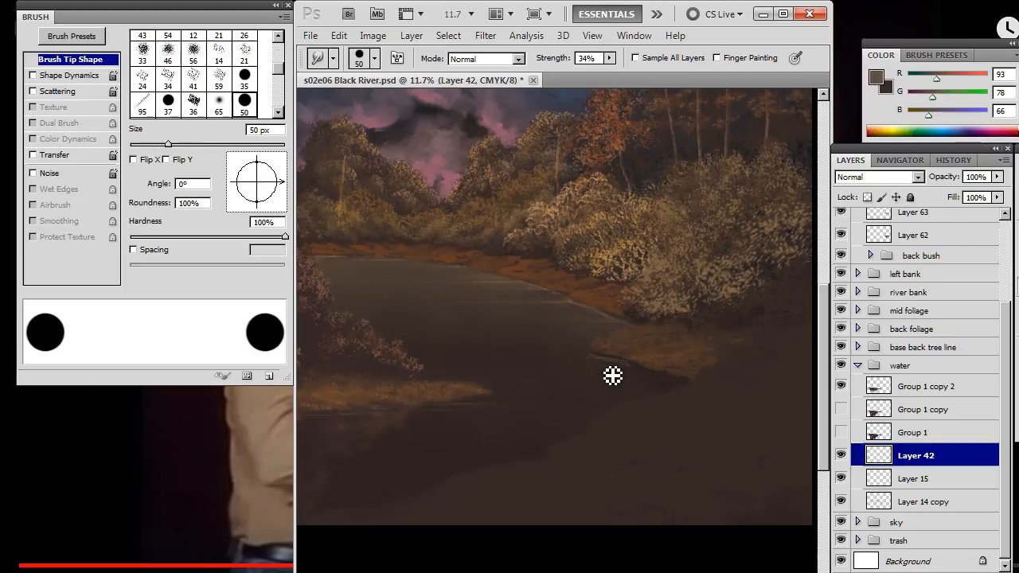
key("bracketright")
key("bracketright")
key("bracketright")
key("8")
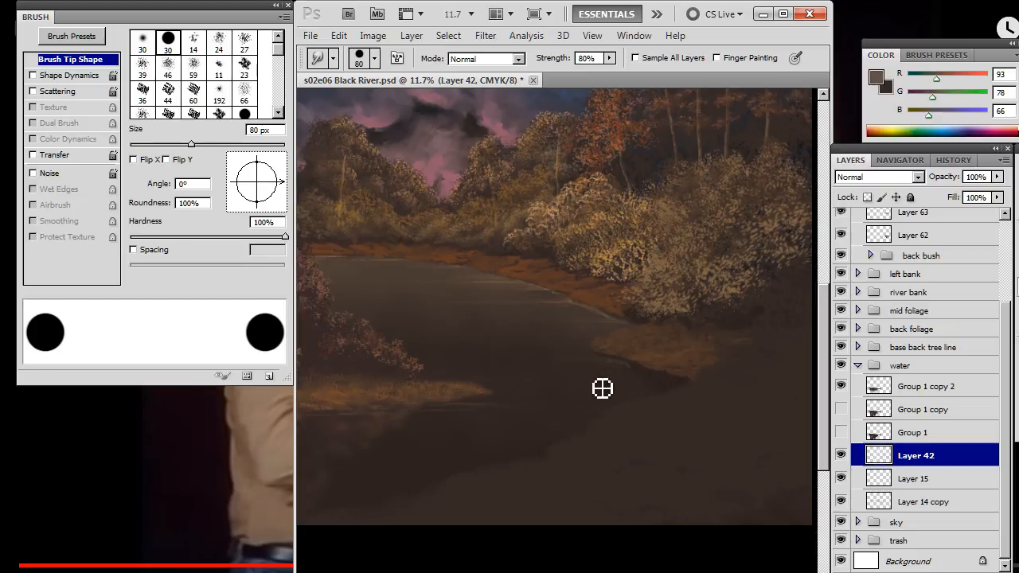
Paint thin water lines under the right front bank's edge on Layer 42 and smudge them sideways into the water.
key("b")
left_click_drag(630, 368, 575, 369)
key("r")
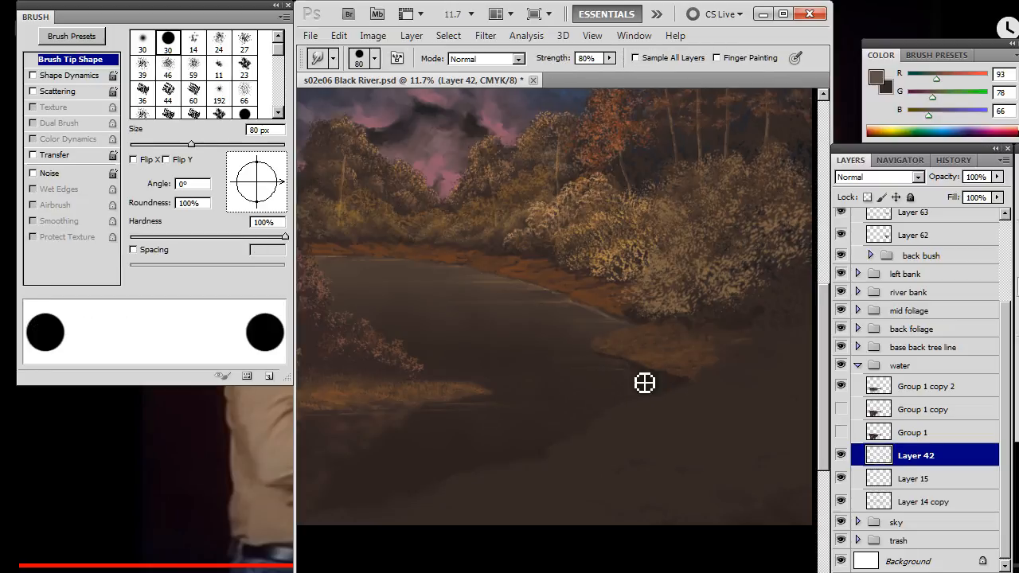
key("b")
key("r")
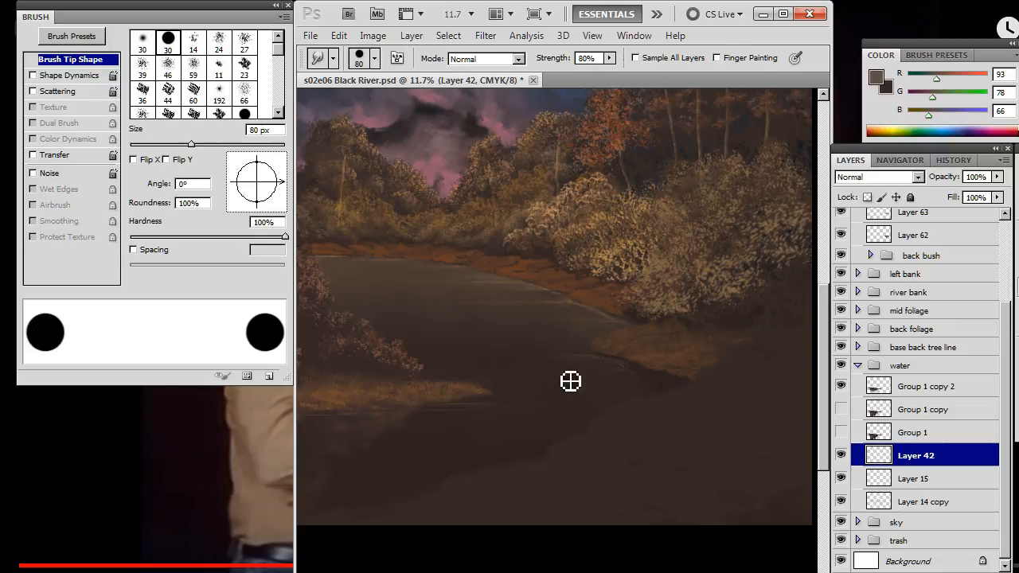
key("b")
key("r")
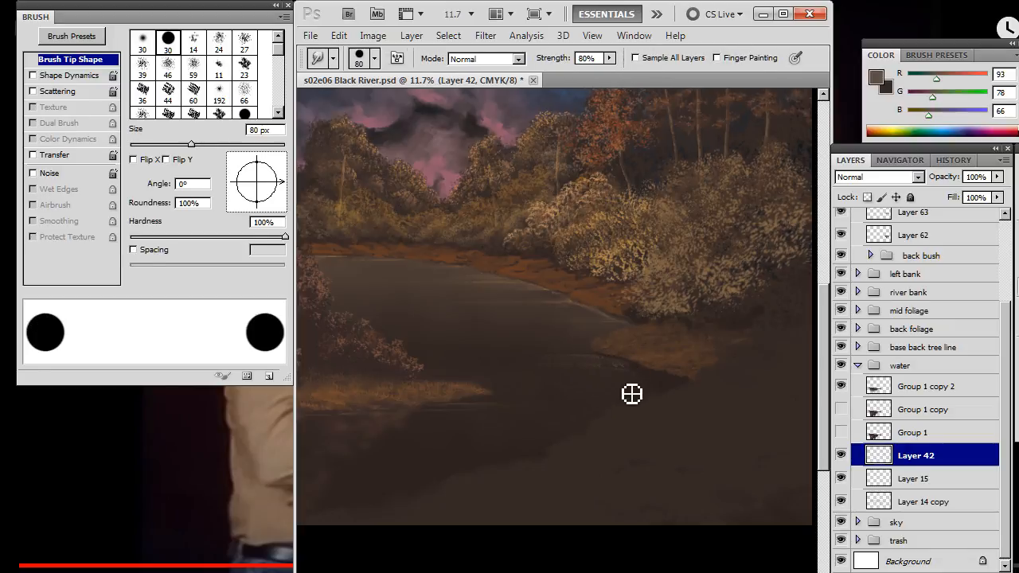
key("b")
key("r")
key("b")
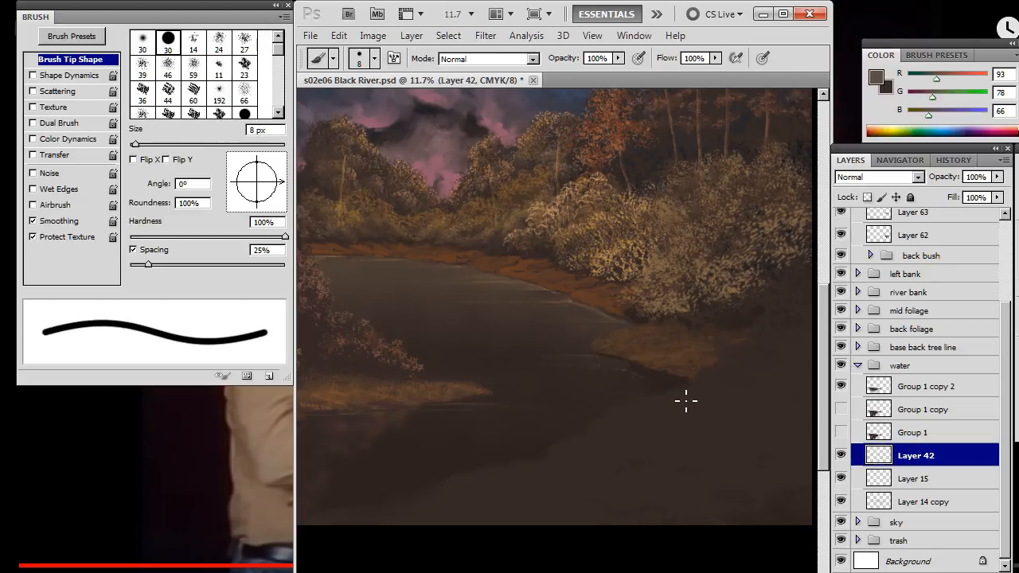
key("r")
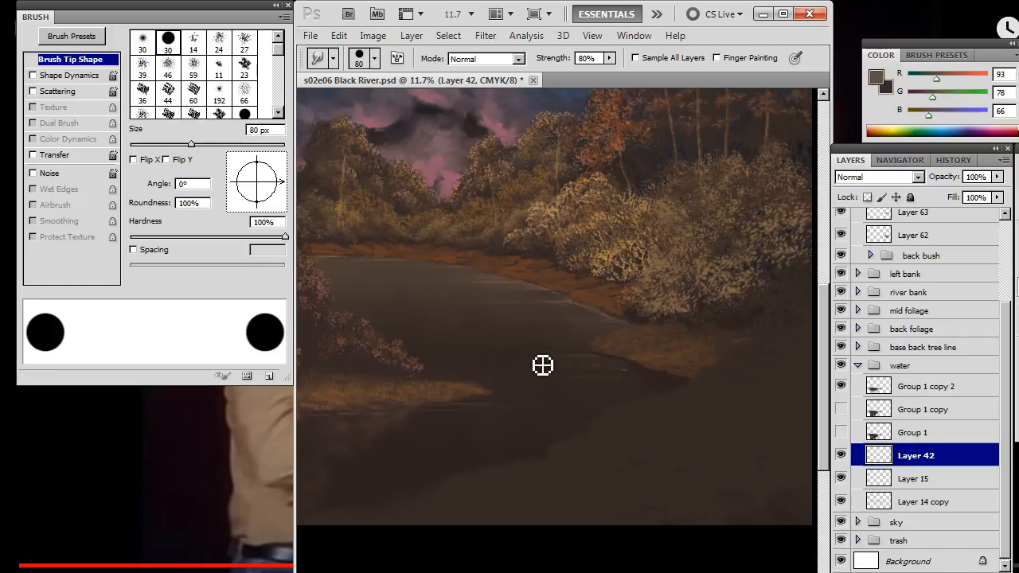
Lasso and delete the water lines under the right front bank on Layer 42, deselect, and collapse the water group.
key("l")
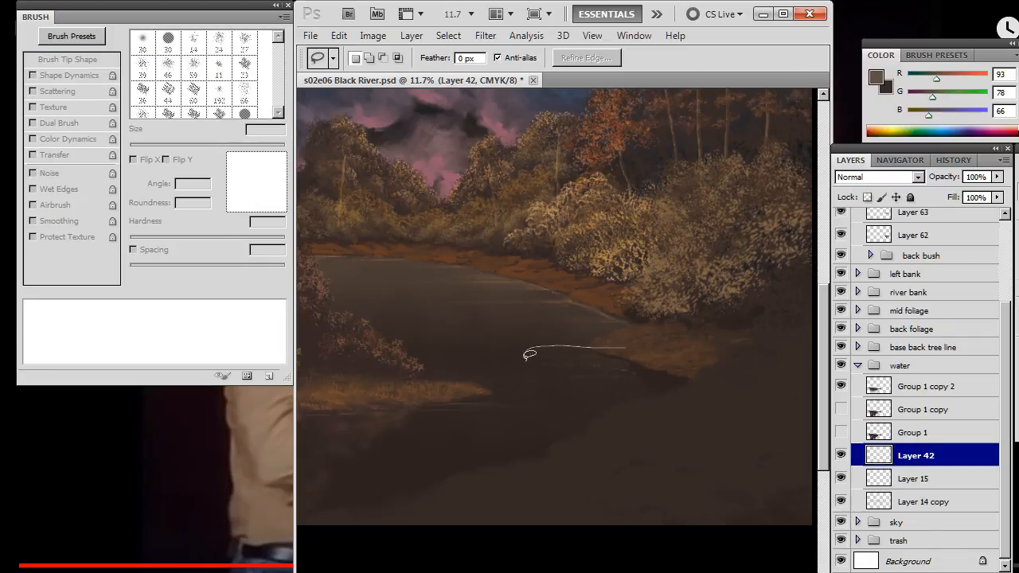
left_click_drag(653, 390, 629, 349)
key("Delete")
key("ctrl+d")
left_click(857, 366)
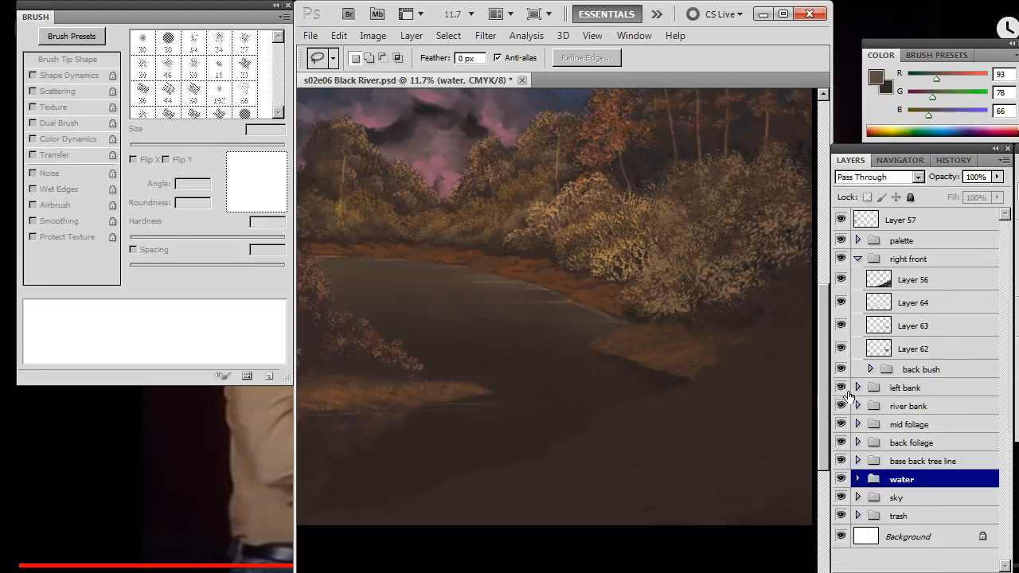
Check Layers 56, 64 and 63 in the right front group by hiding and showing them.
left_click(842, 281)
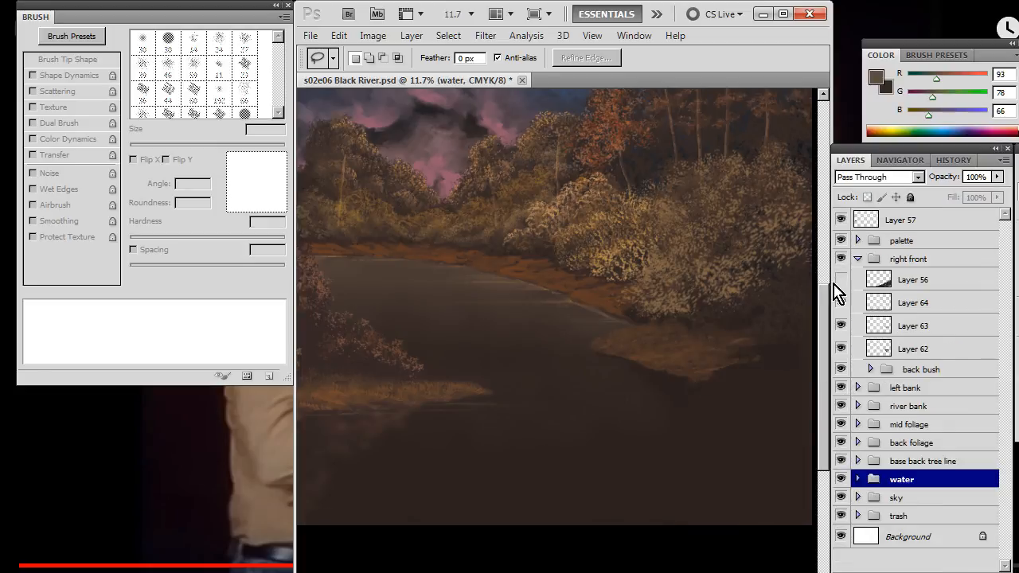
left_click(842, 280)
left_click(841, 328)
left_click(841, 328)
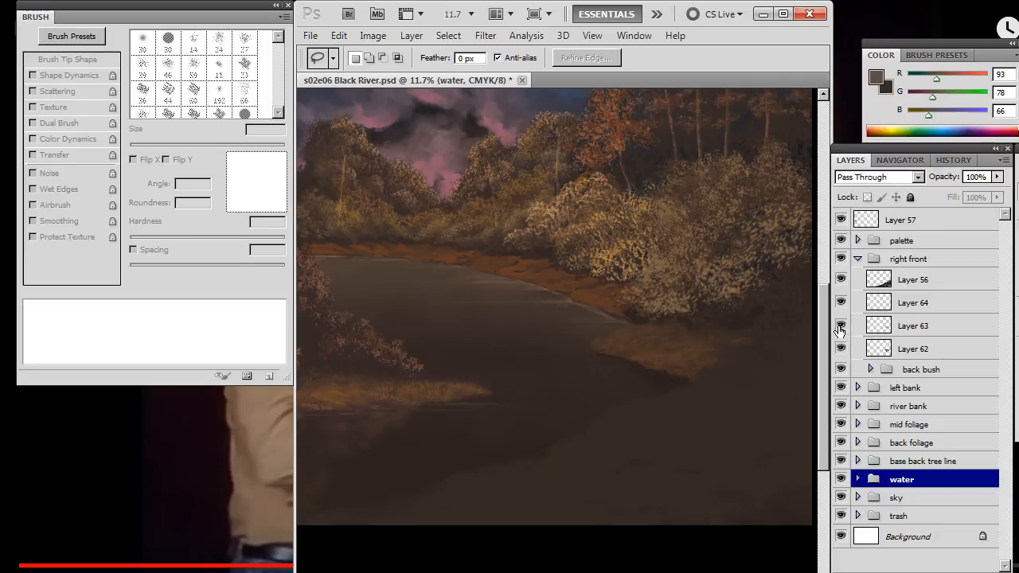
left_click(840, 280)
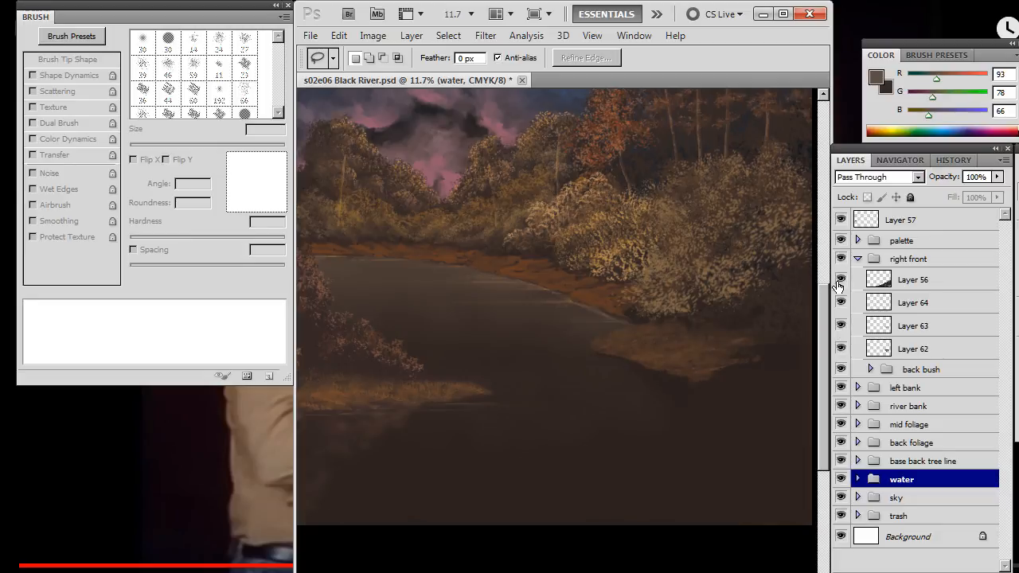
left_click(840, 284)
Add a new layer directly above Layer 64 in the right front group and paint thin water lines at the bank's lower tip.
left_click(883, 279)
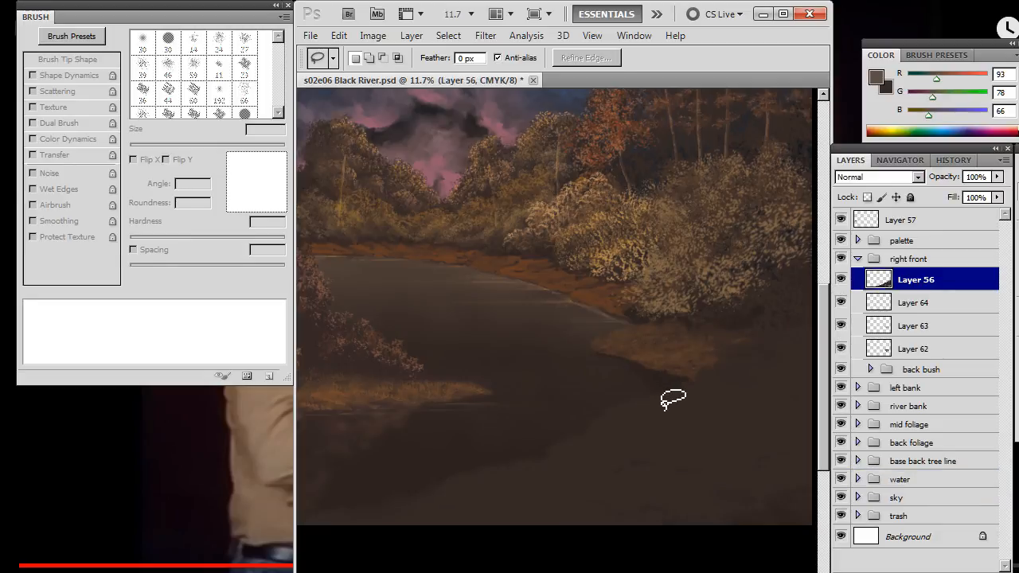
key("e")
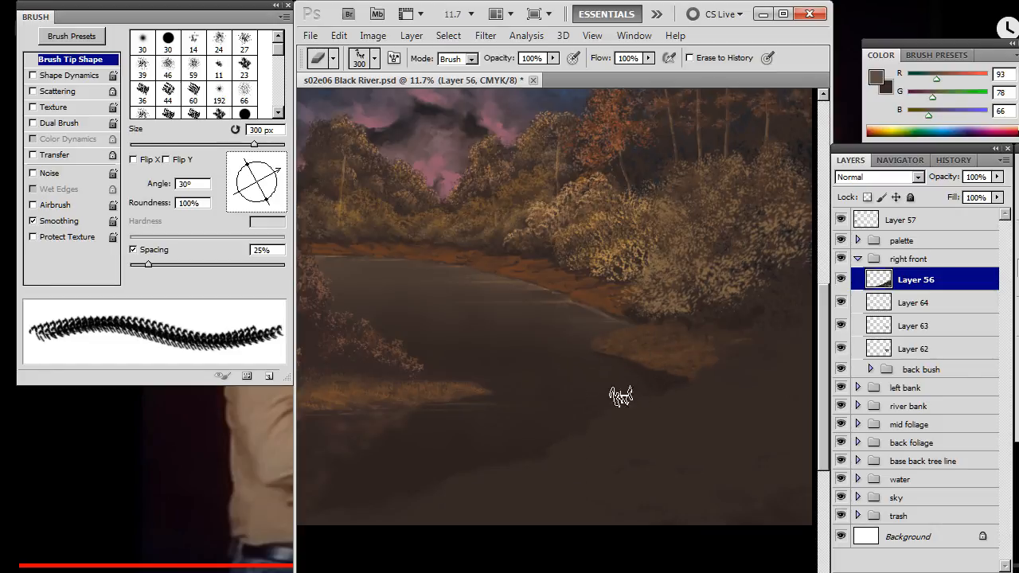
left_click(907, 301)
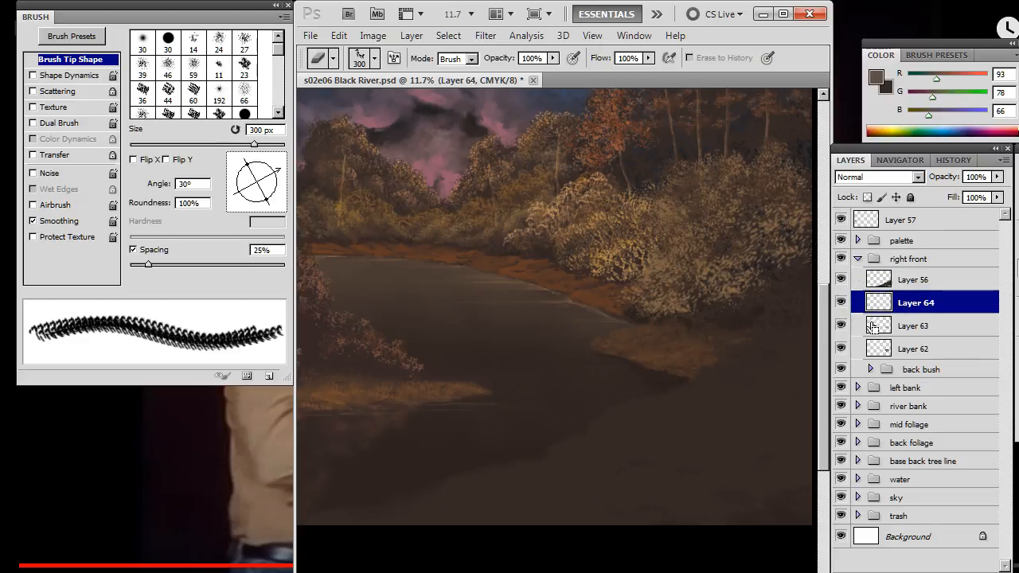
key("ctrl+shift+alt+n")
key("v")
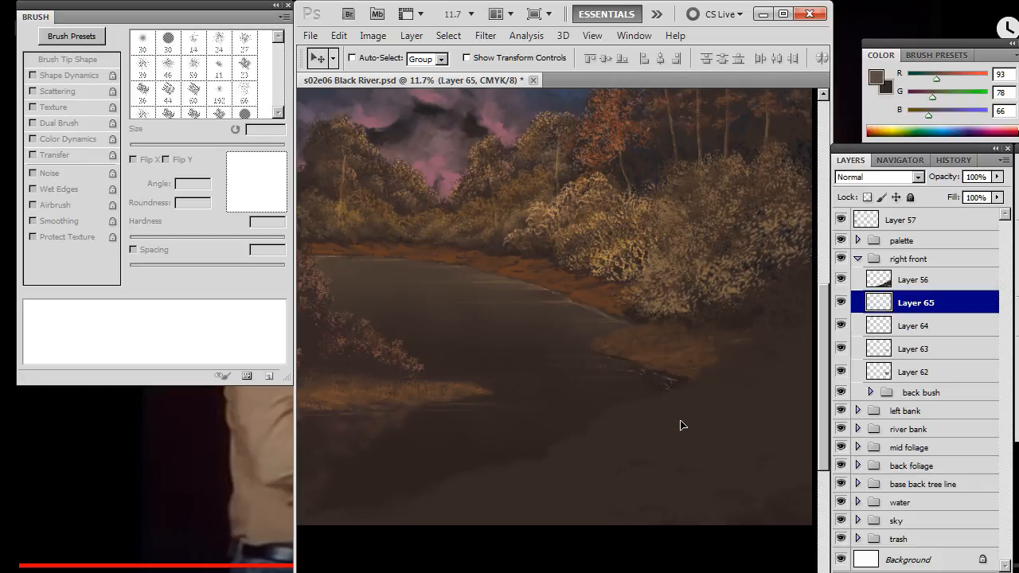
Soften and erase the water lines at the bank's lower tip on Layer 65, and add fresh 8 px strokes along the edge.
key("r")
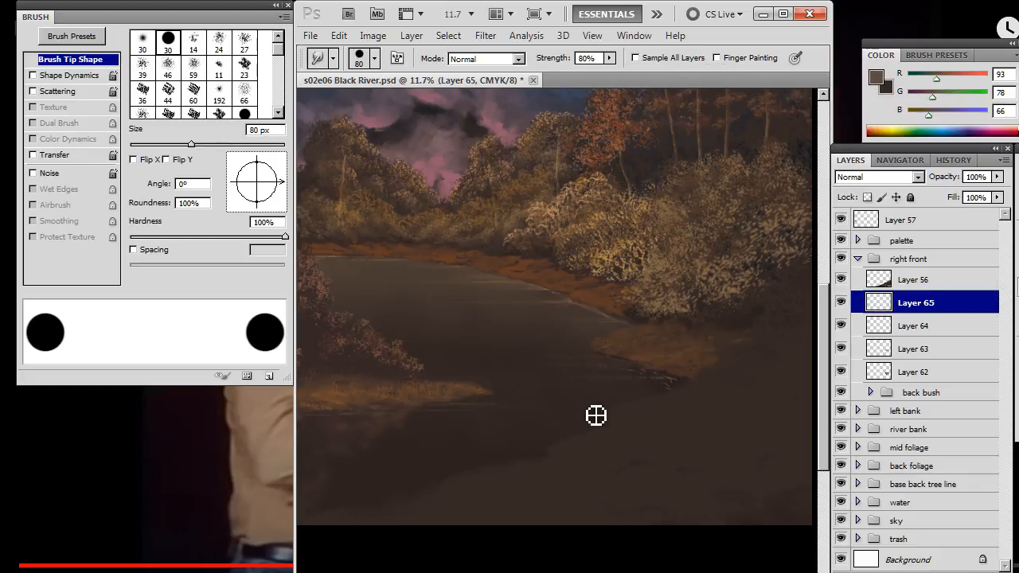
key("e")
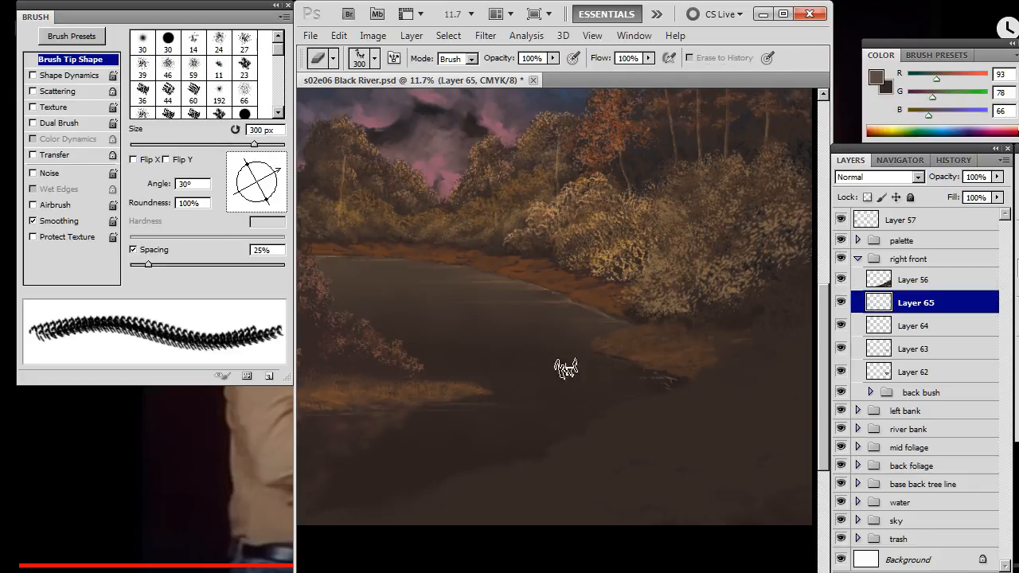
key("b")
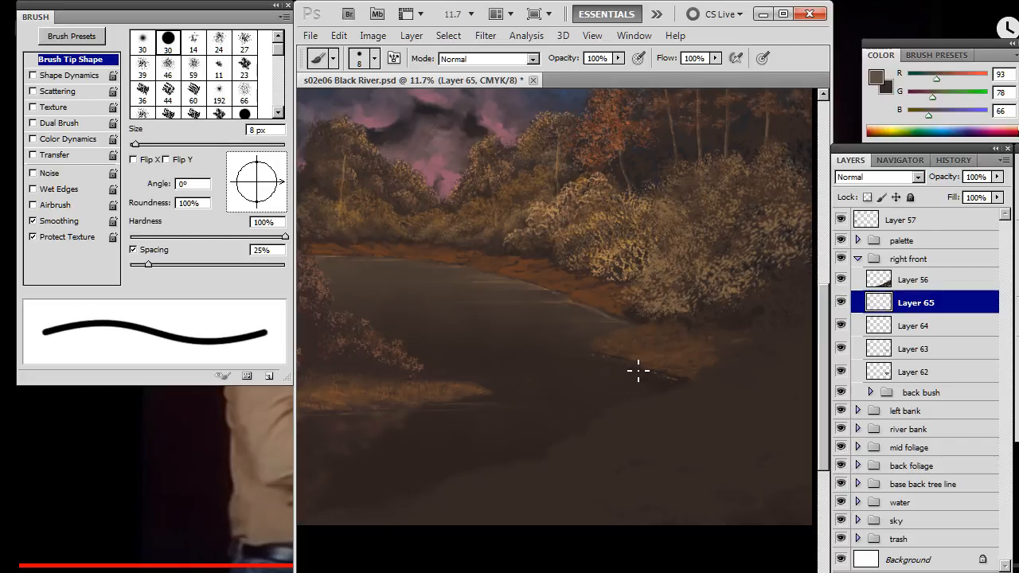
key("r")
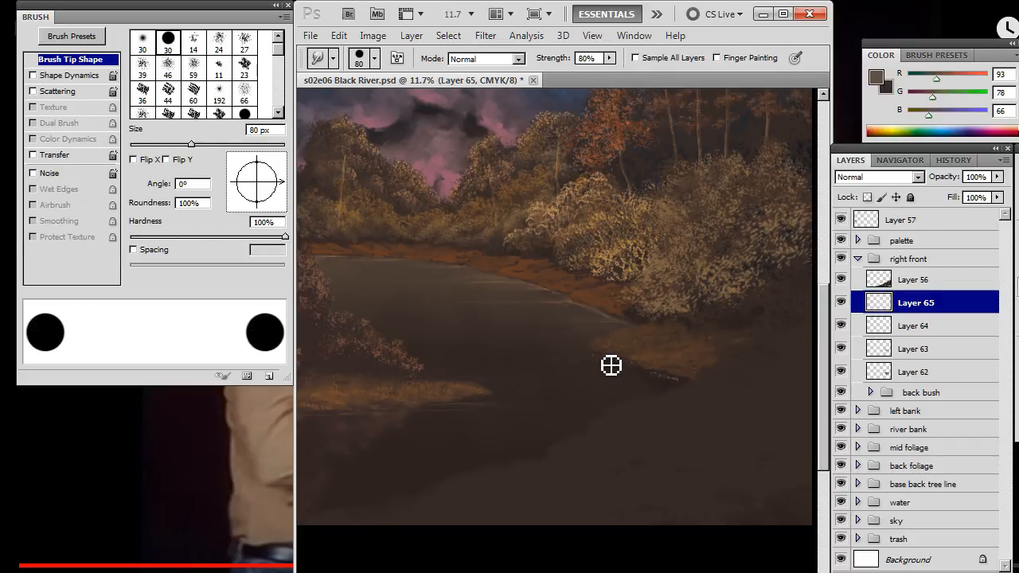
Smudge the strokes along the right front bank's edge sideways into the water with the 80 px Smudge tool.
mouse_move(624, 369)
left_mouse_down()
mouse_move(527, 366)
mouse_move(619, 368)
left_mouse_up()
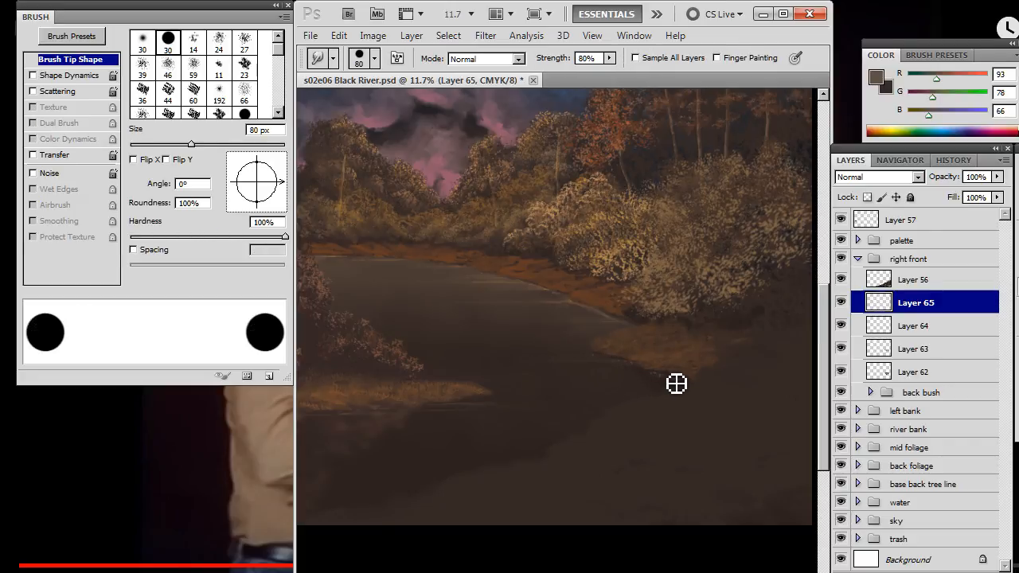
left_click_drag(675, 384, 601, 382)
left_click_drag(682, 388, 618, 396)
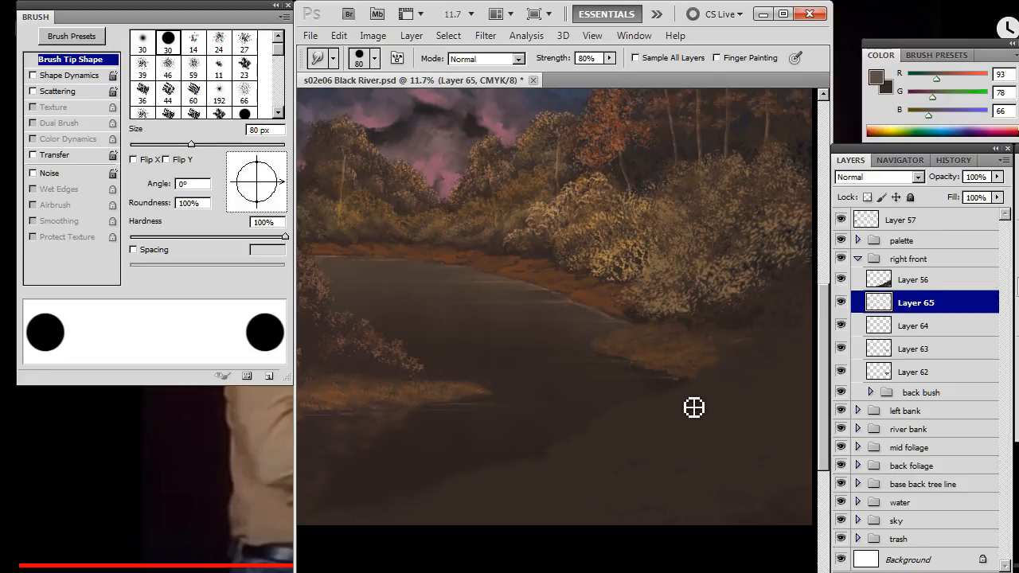
left_click_drag(690, 387, 643, 392)
Paint more 8 px water lines under the bank's lower edge on Layer 65, then blend them and erase the excess.
key("b")
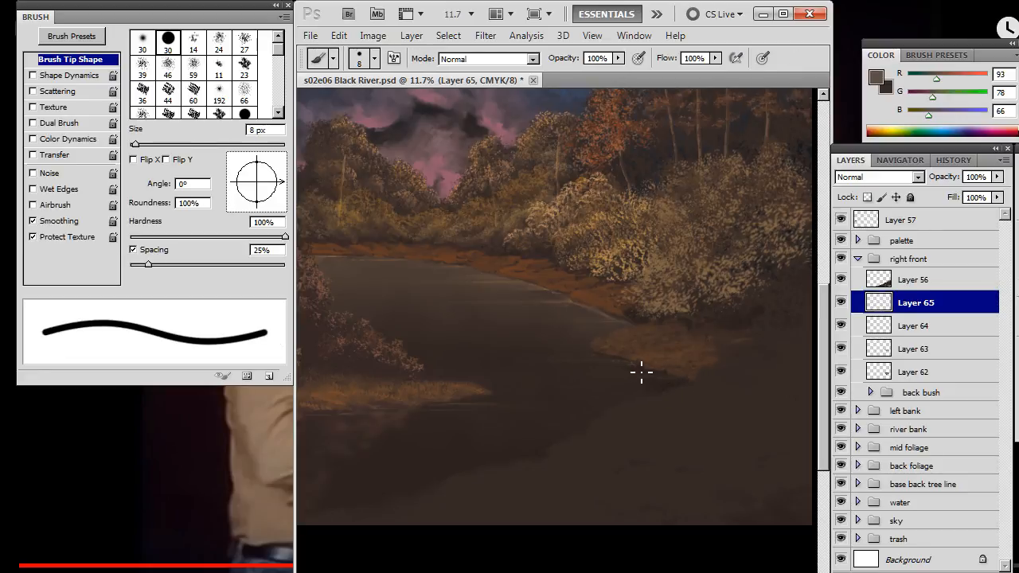
left_click_drag(653, 376, 690, 394)
key("r")
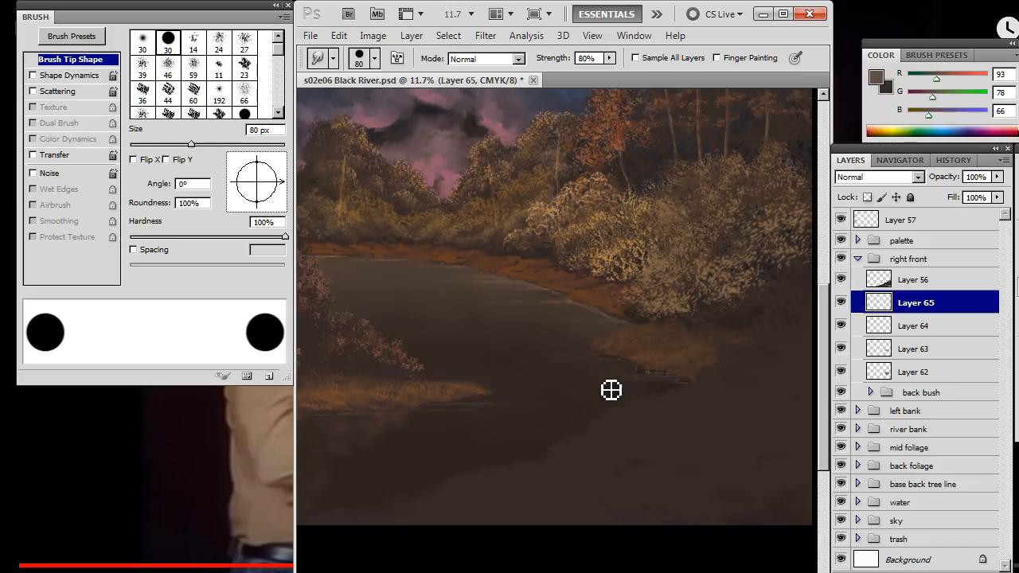
key("e")
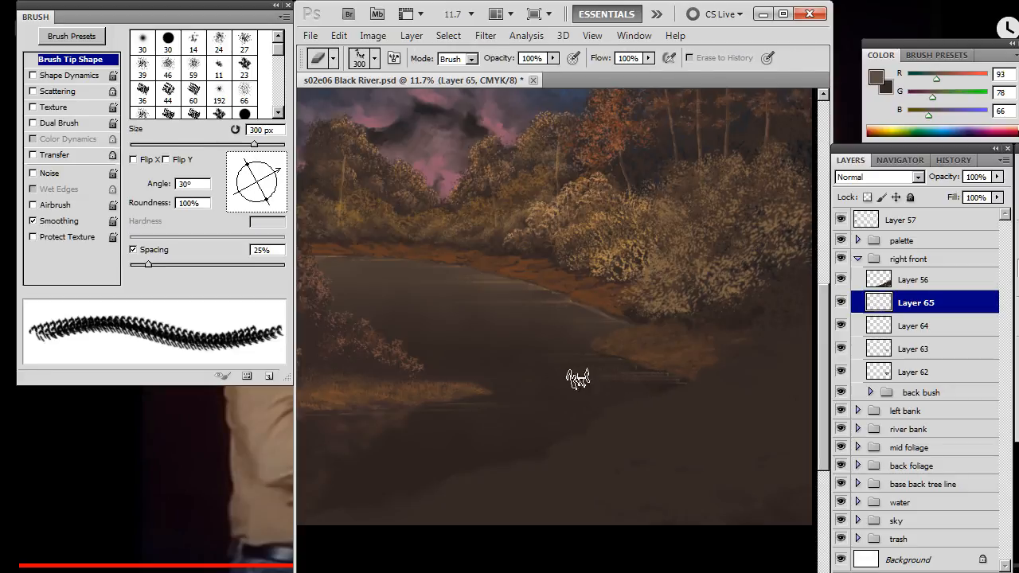
key("r")
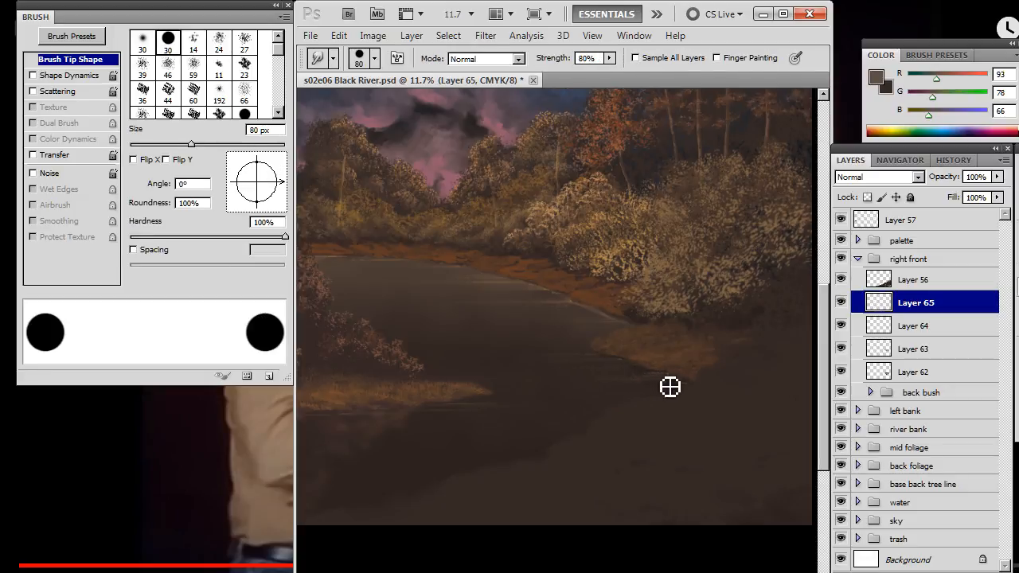
key("e")
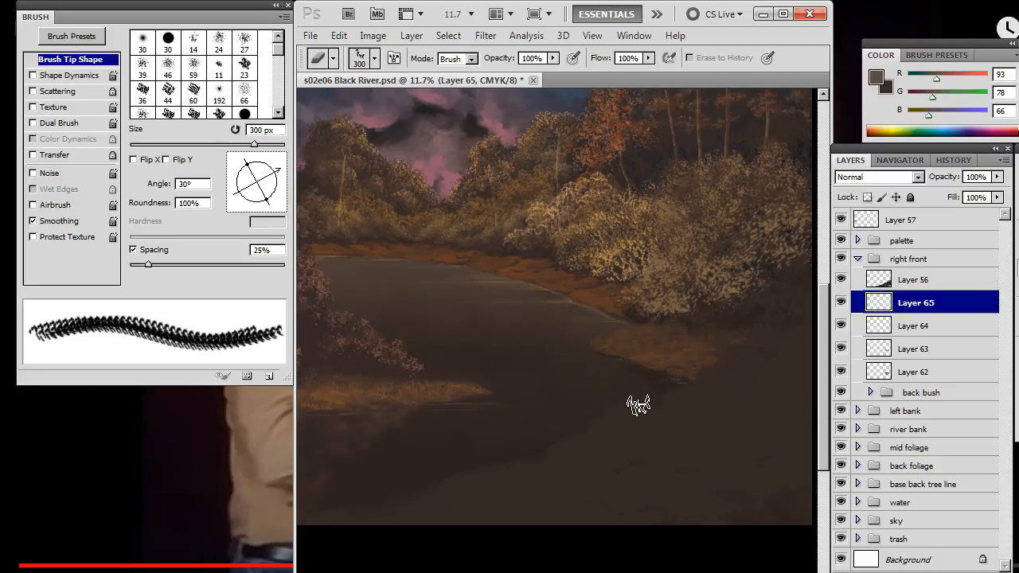
Add fine 8 px water lines close along the right front bank's edge on Layer 65 and undo the last stroke.
key("b")
key("ctrl+space")
left_click_drag(622, 374, 662, 375)
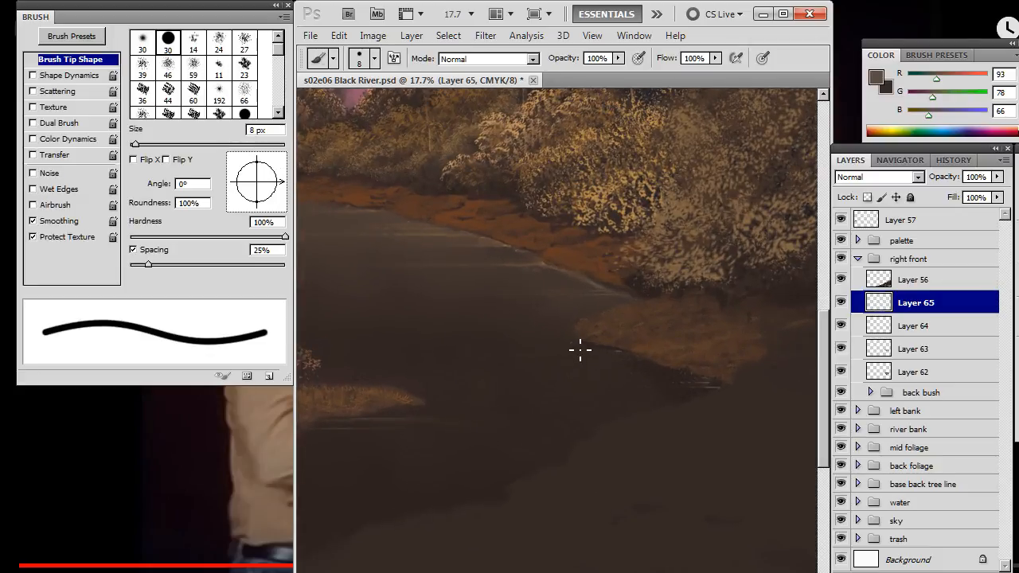
key("r")
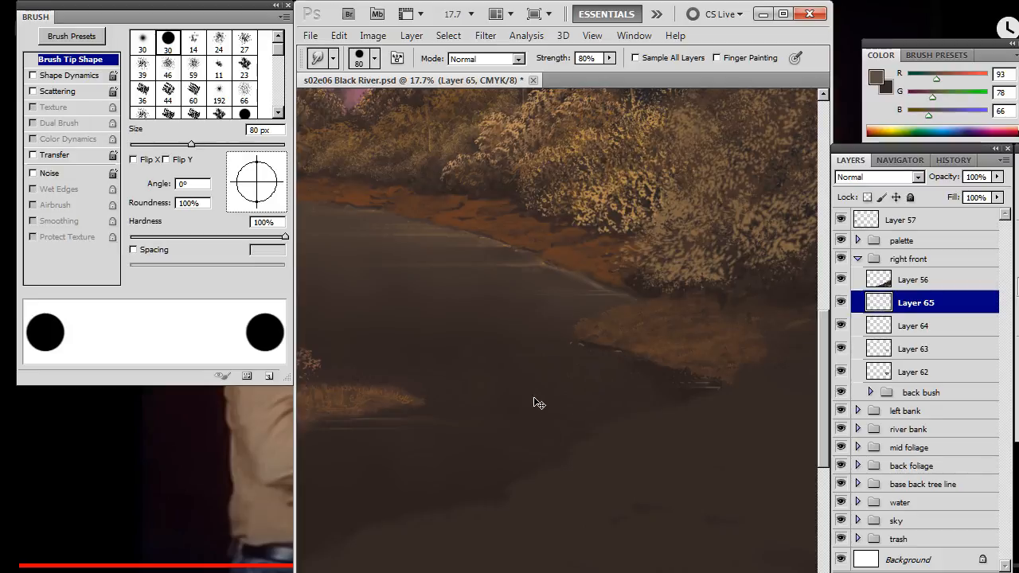
key("b")
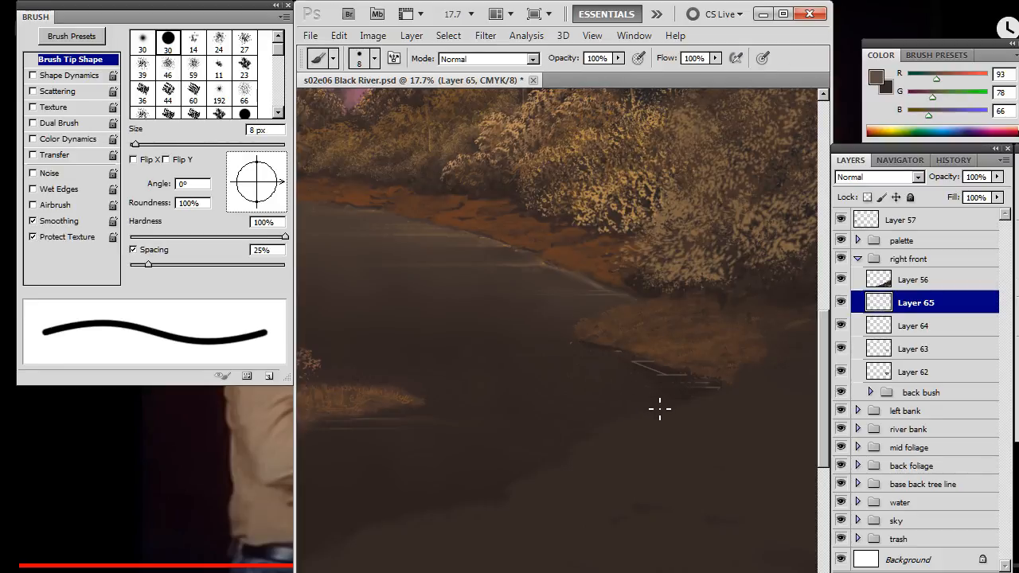
key("ctrl+z")
Smudge the water lines at the bank's lower edge horizontally outward into the river at 80% strength.
key("r")
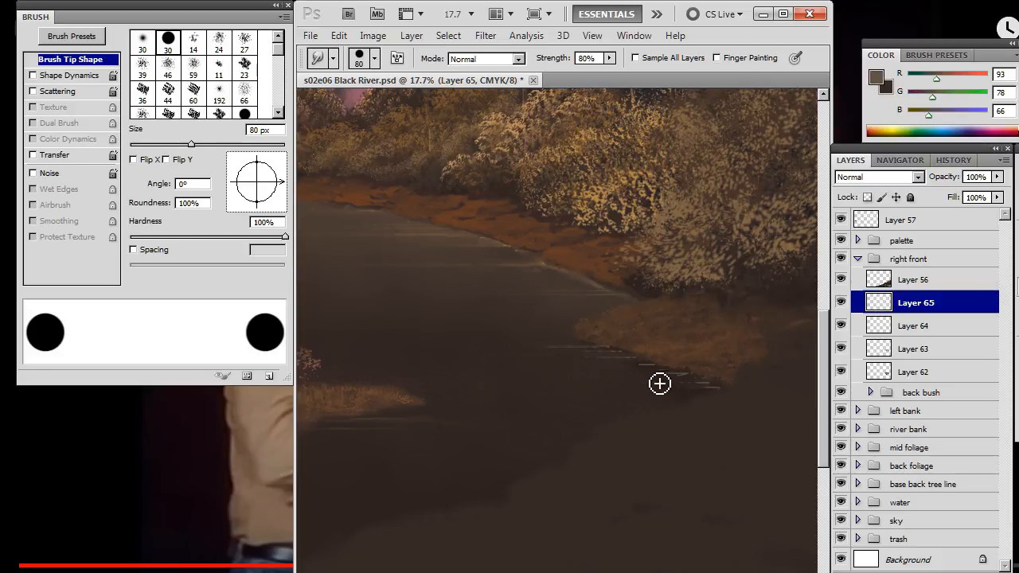
left_click_drag(686, 375, 643, 373)
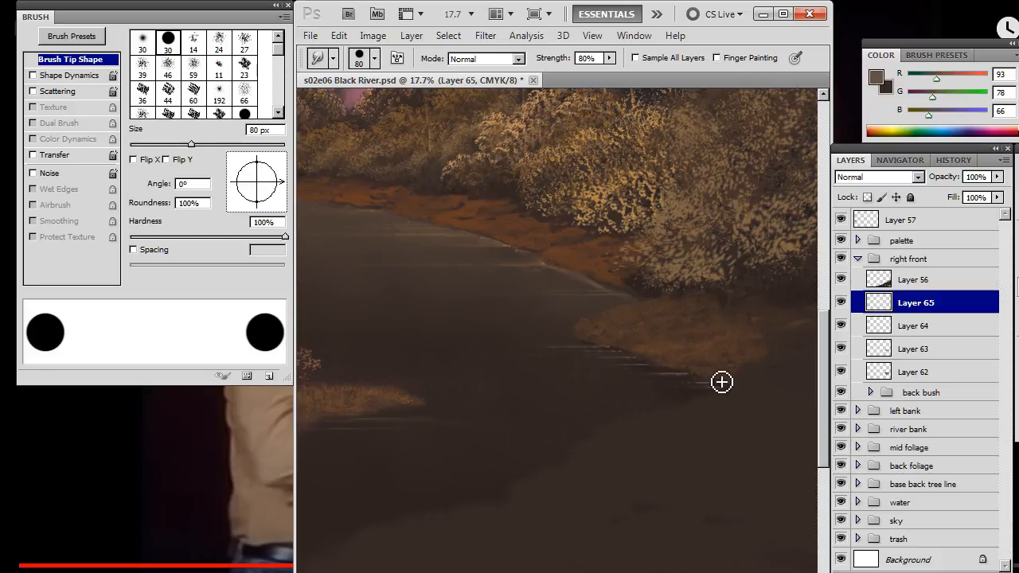
left_click_drag(718, 388, 647, 386)
left_click_drag(744, 396, 655, 391)
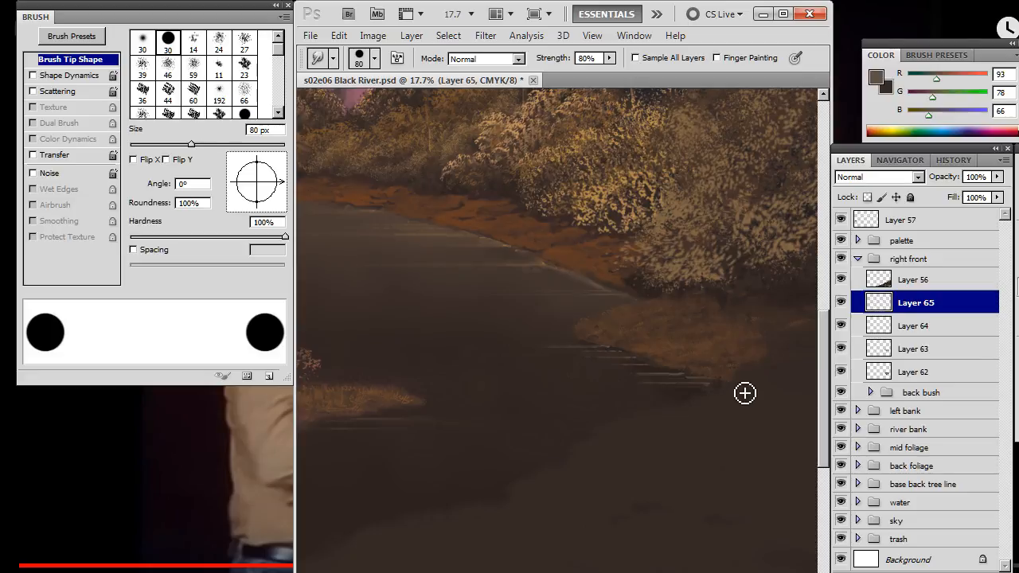
key("e")
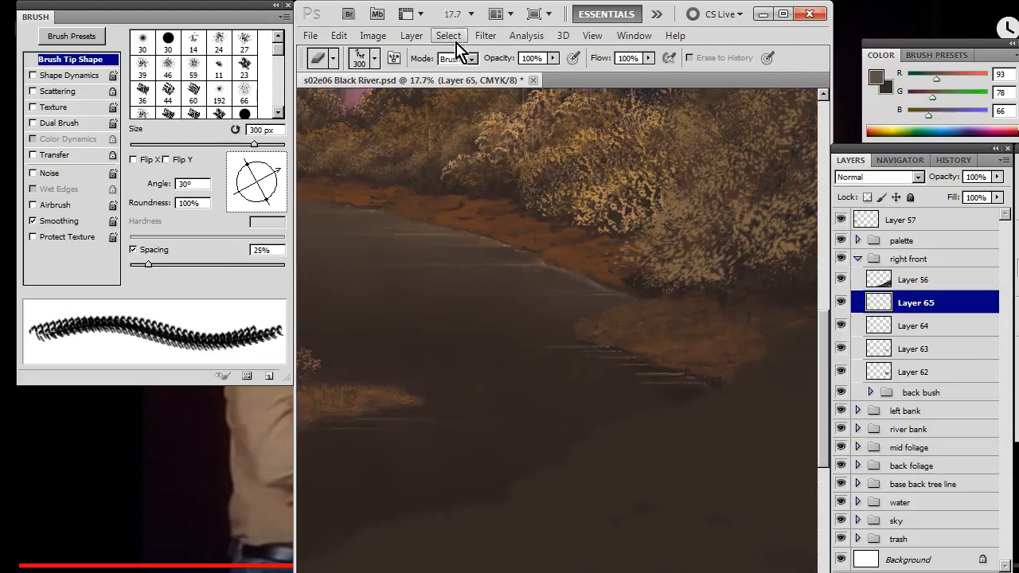
Apply a Motion Blur to the water lines on Layer 65 with a 0° angle and a distance of 721 pixels.
left_click(412, 36)
mouse_move(489, 38)
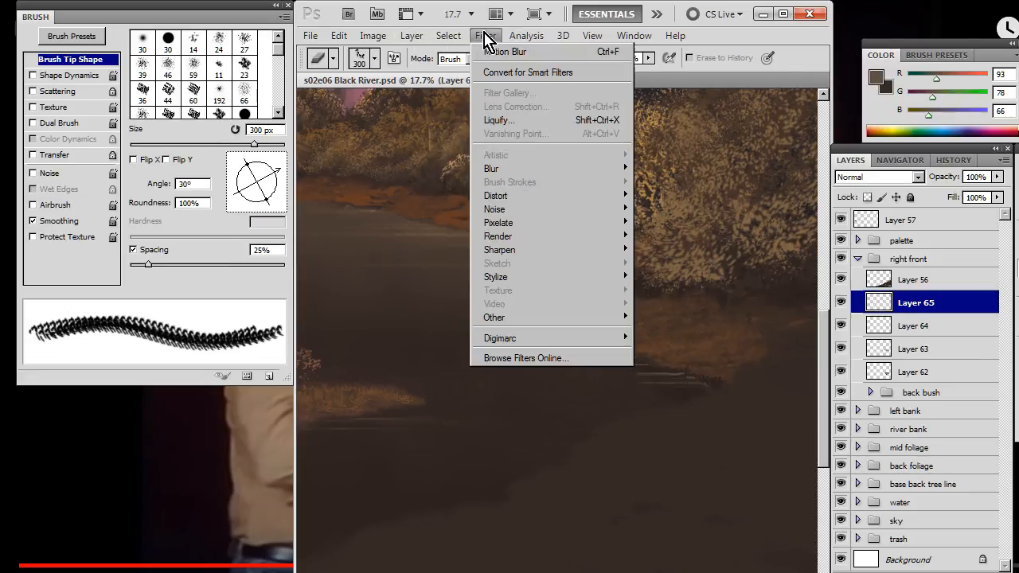
mouse_move(519, 169)
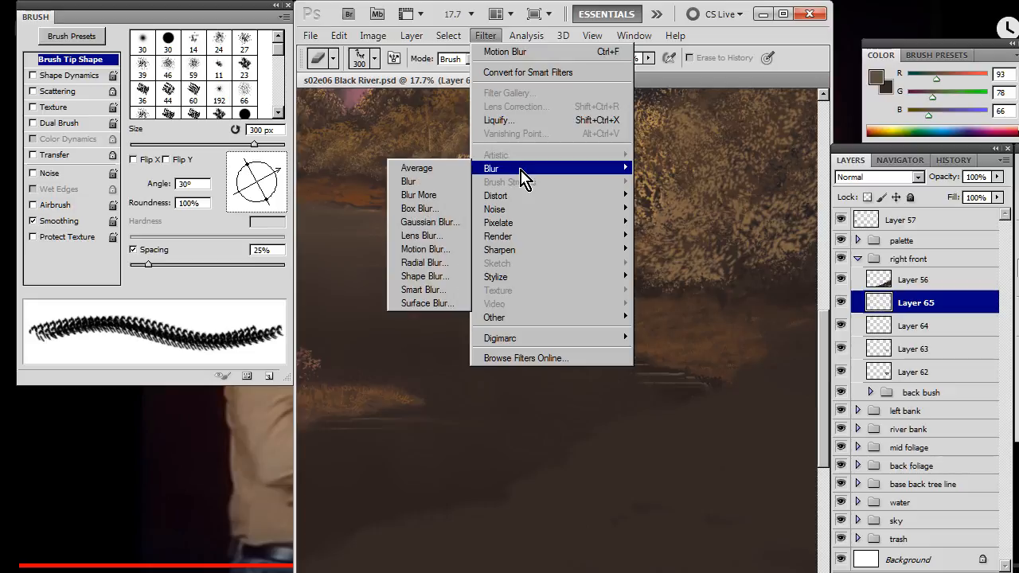
left_click(443, 250)
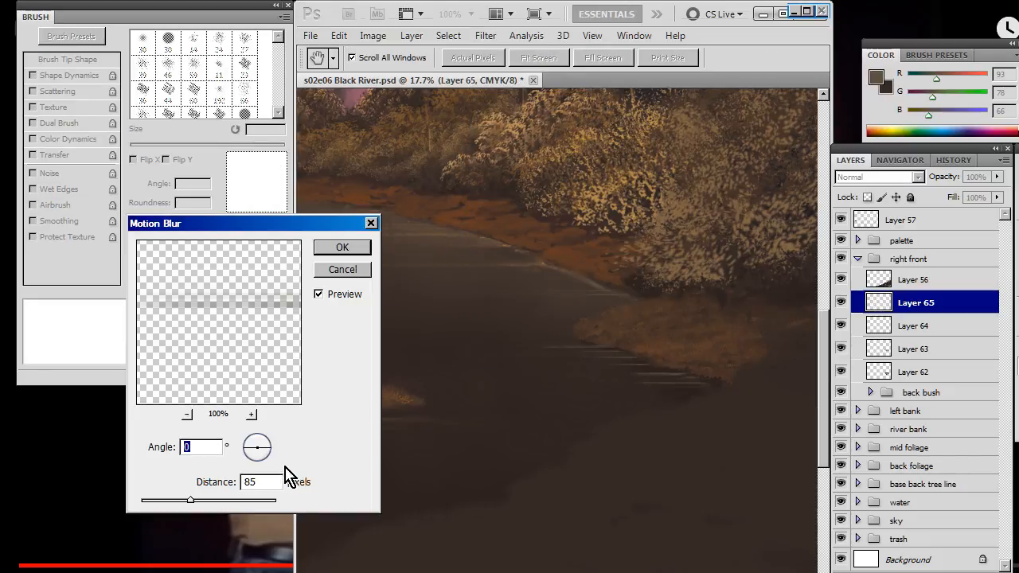
left_click_drag(191, 499, 259, 500)
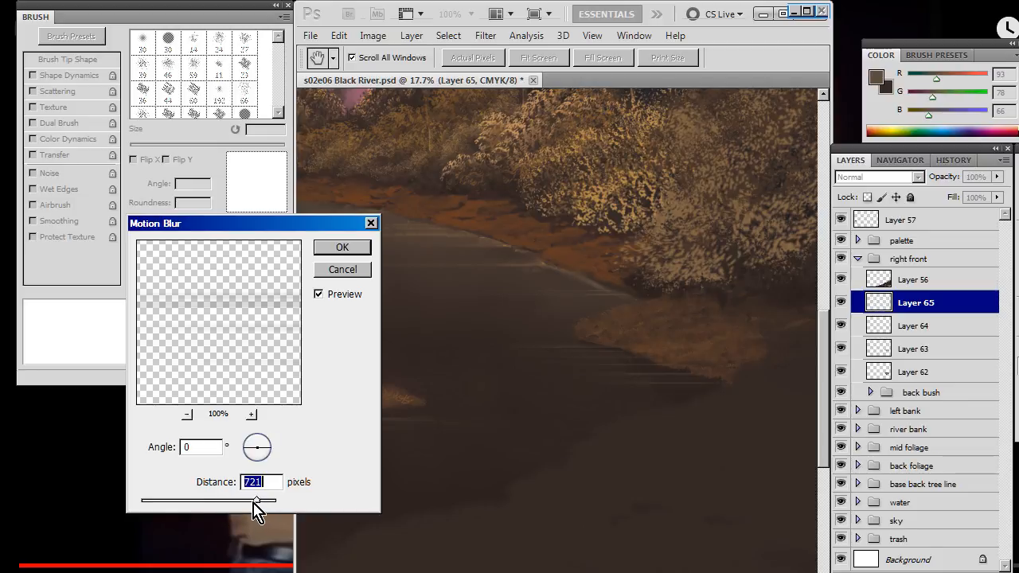
key("Return")
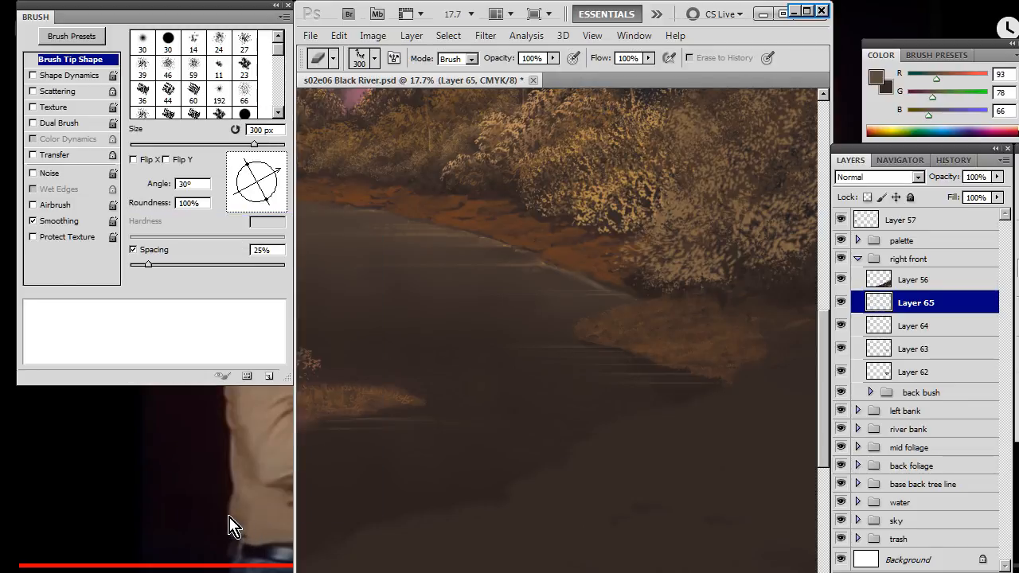
Move Layer 65 below Layer 63 and erase the excess blurred water lines along the bank's edge.
key("l")
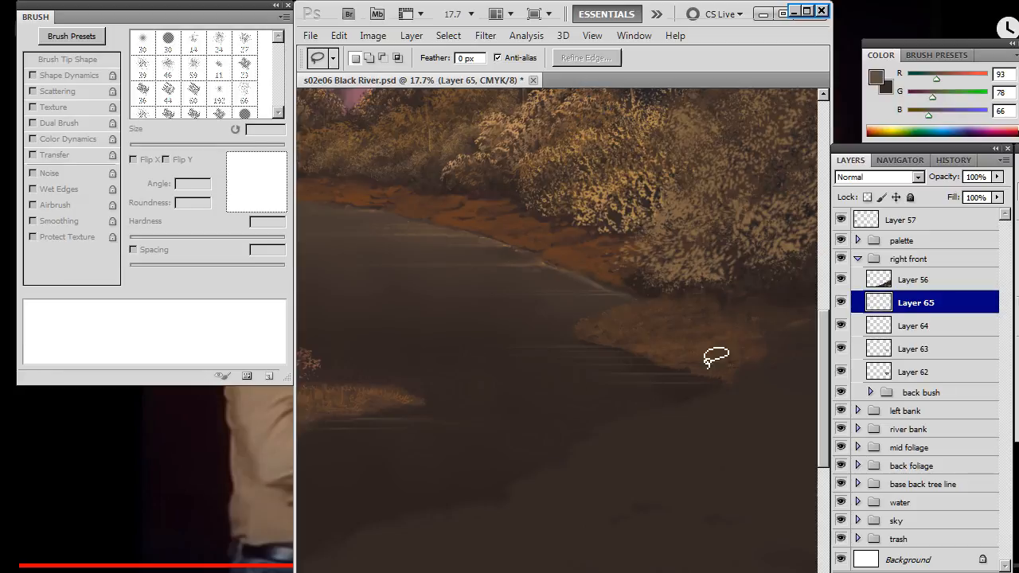
key("e")
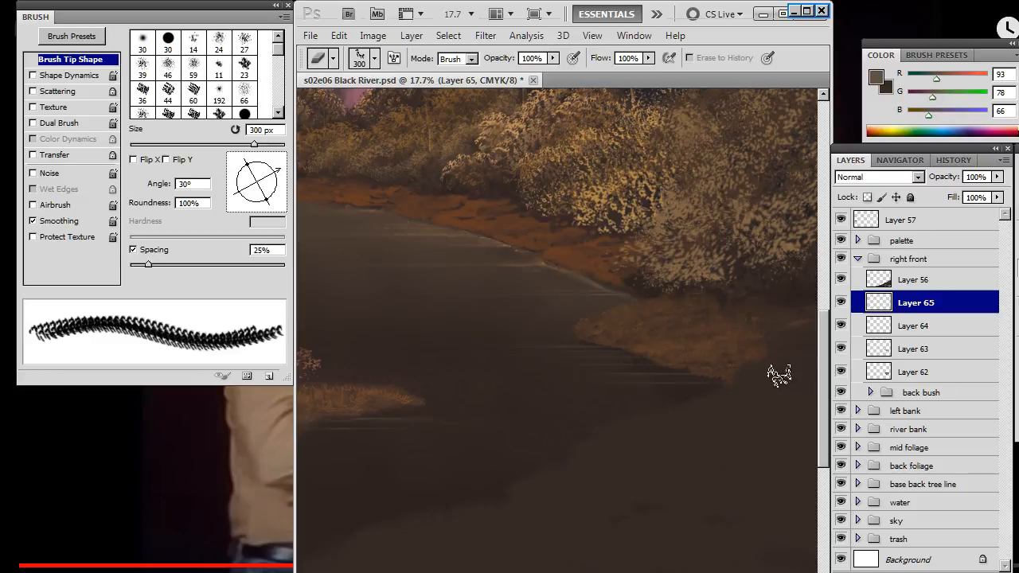
left_click_drag(915, 307, 924, 352)
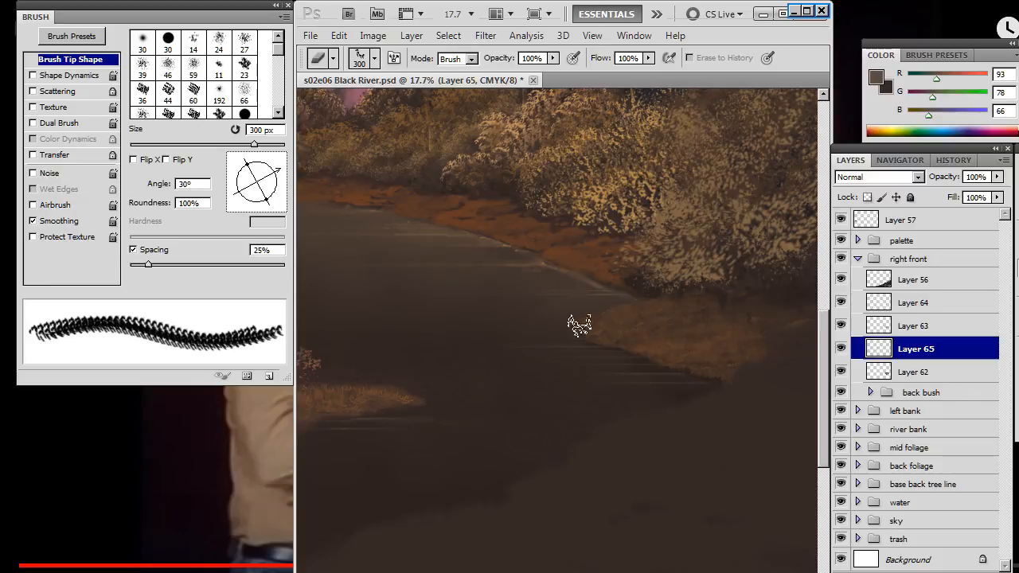
key("v")
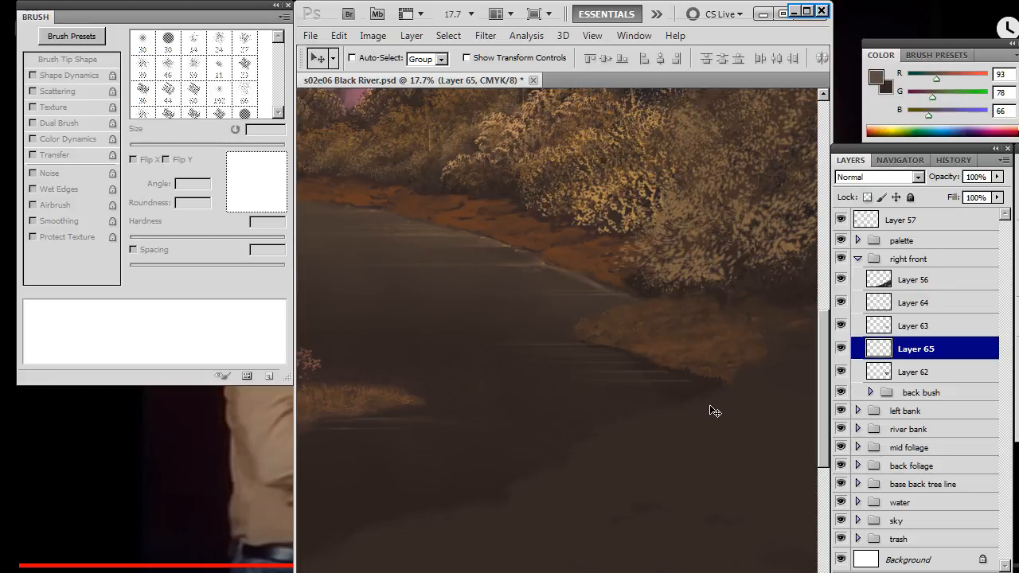
key("e")
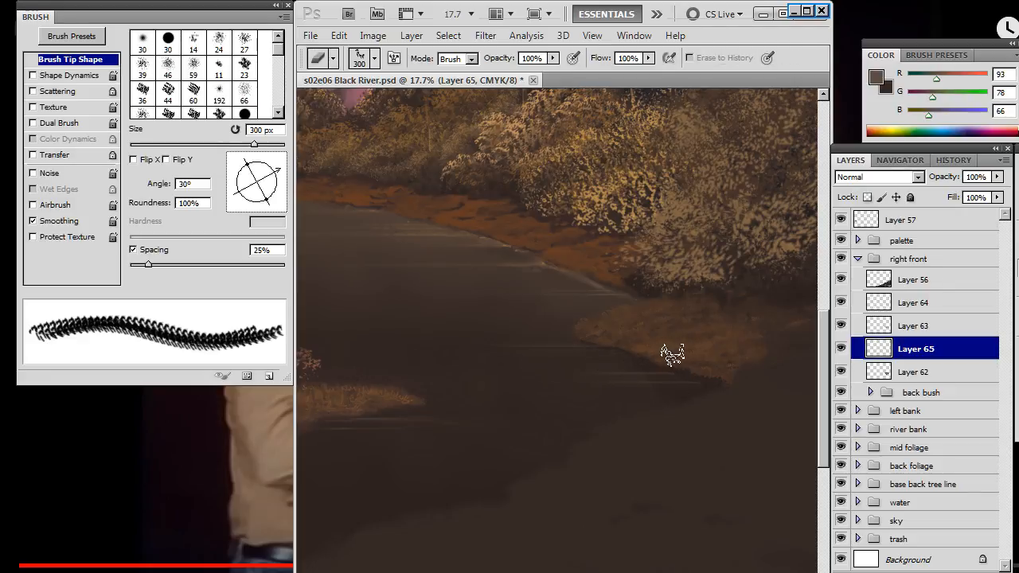
Move Layer 65 below Layer 62 so the water lines sit beneath the bank's painted strokes.
left_click(902, 372)
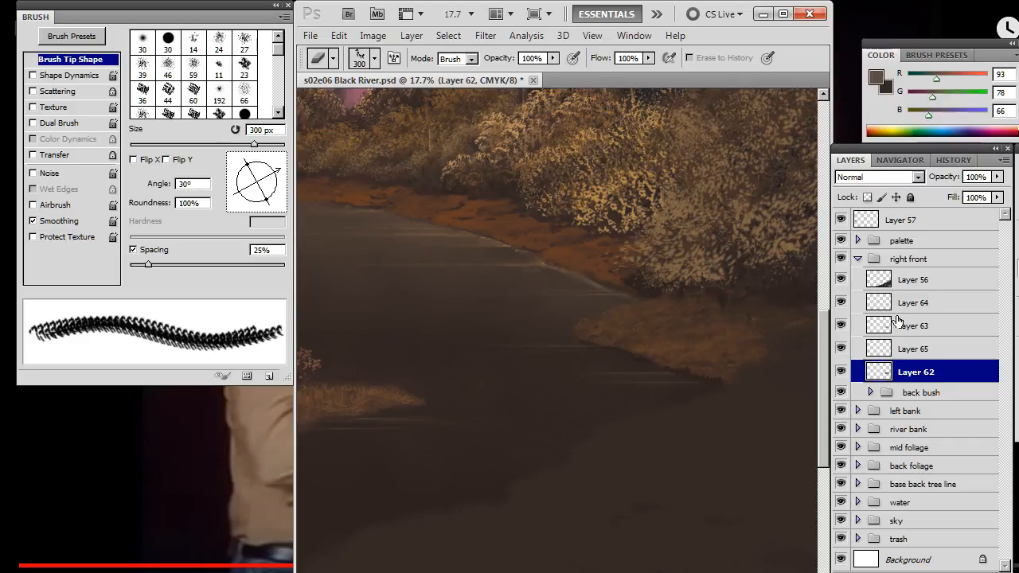
left_click_drag(928, 361, 932, 379)
key("alt+space")
mouse_move(642, 447)
left_mouse_down()
mouse_move(566, 446)
mouse_move(566, 459)
left_mouse_up()
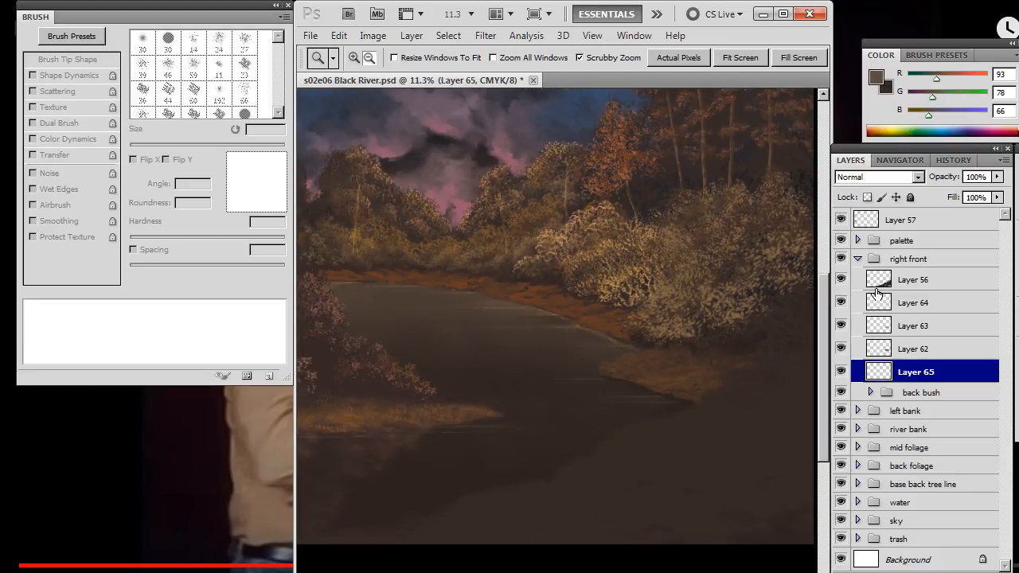
Group Layers 64, 63, 62 and 65 and name the group "back bank".
left_click(908, 304)
left_click(842, 307)
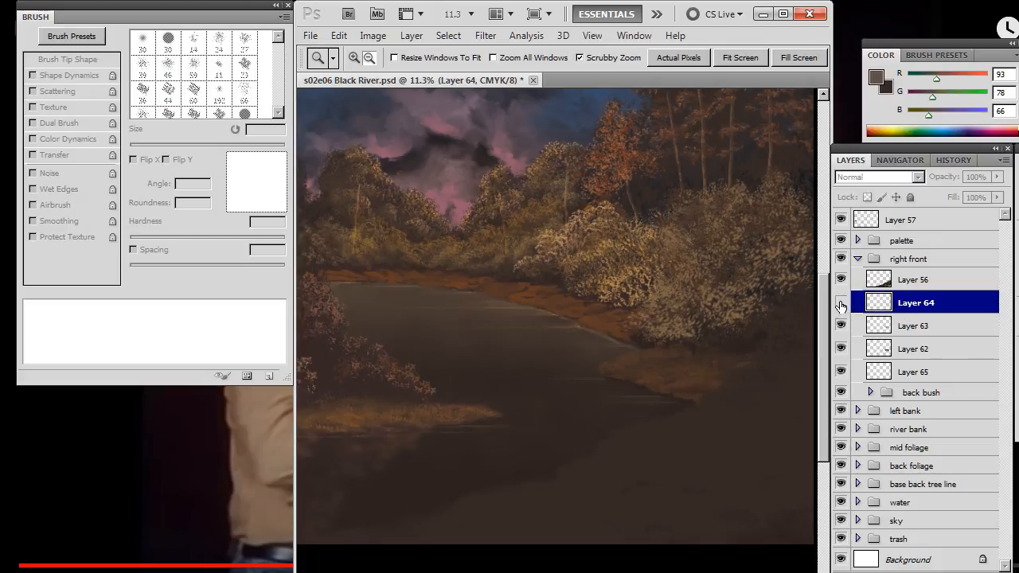
left_click(841, 306)
left_click(923, 371, "shift")
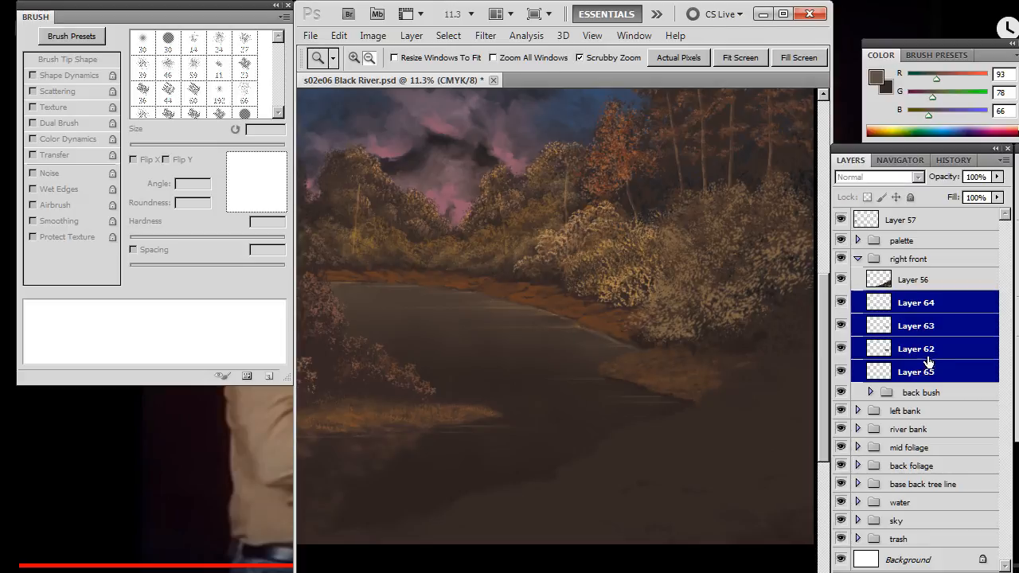
key("ctrl+g")
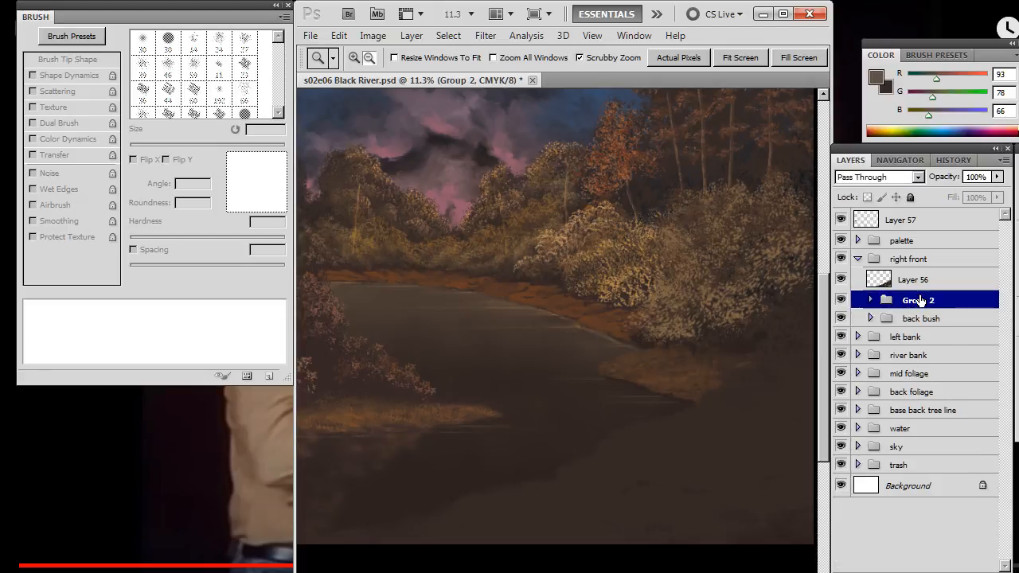
left_click(841, 319)
left_click(841, 319)
type("nk")
key("Return")
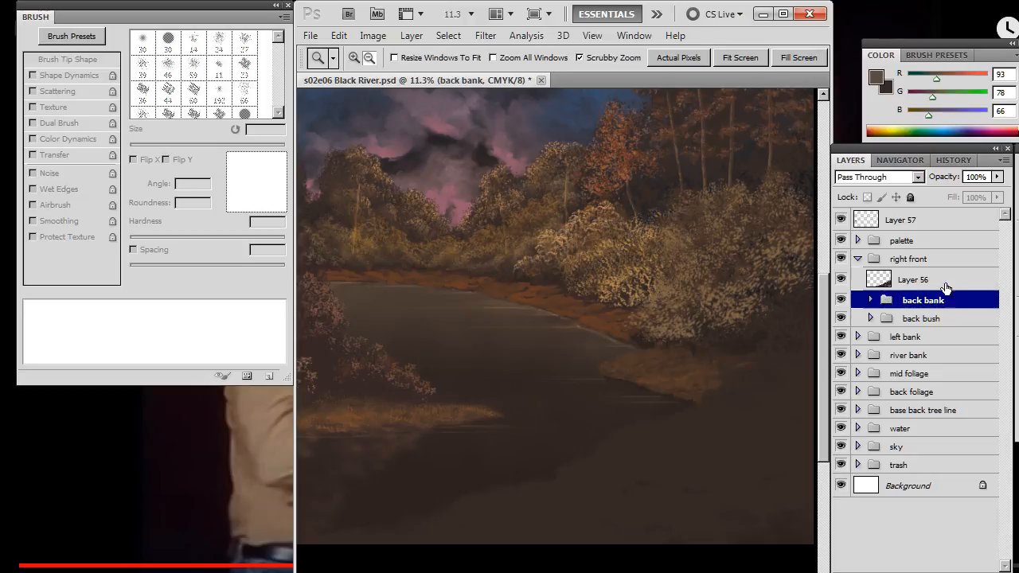
Switch to the Bob Ross Black River video to study how the right foreground bank is painted, and return to the painting.
left_click(925, 278)
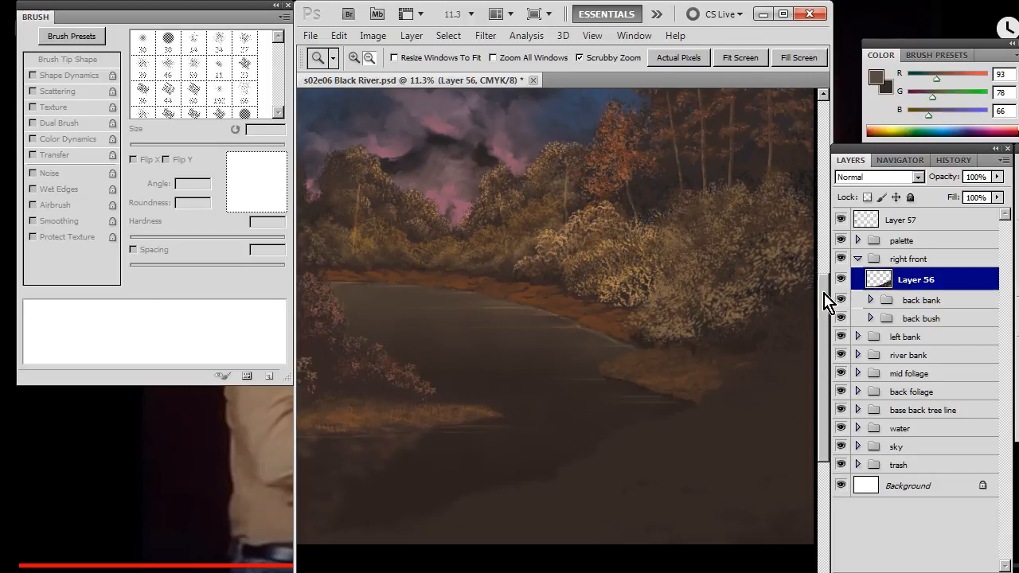
scroll(573, 417, "down", 3)
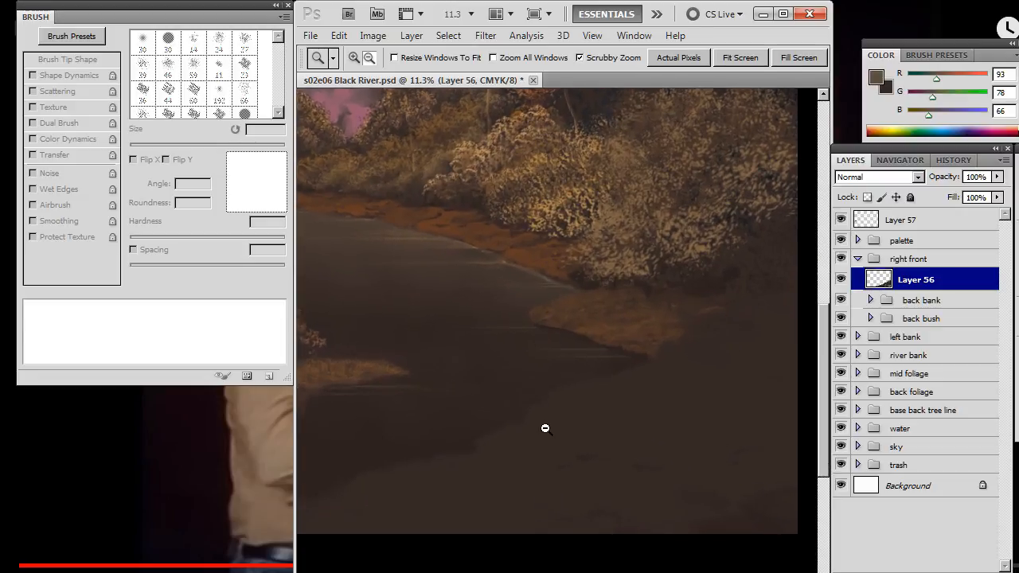
left_click_drag(634, 380, 589, 373)
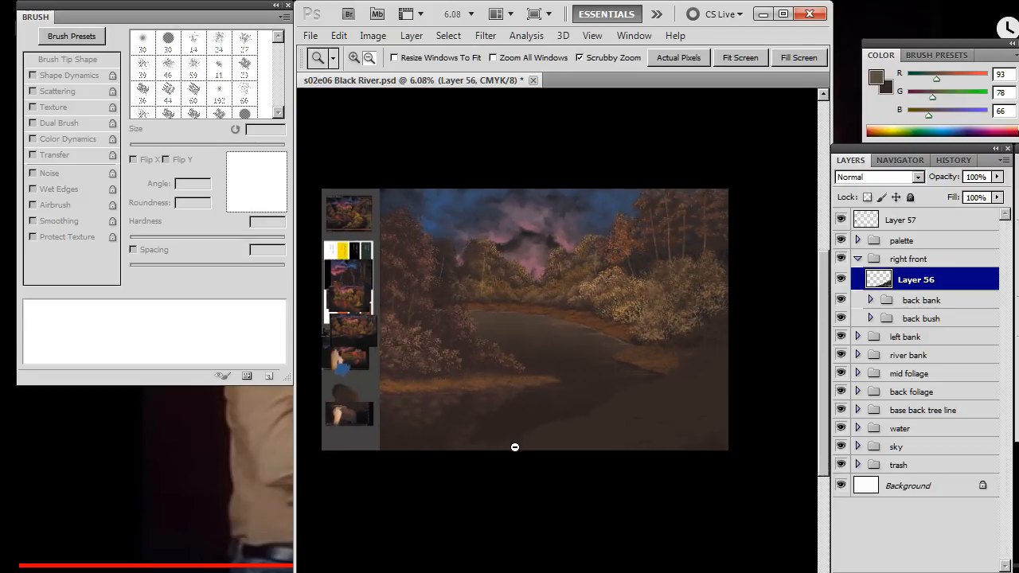
key("alt+Tab")
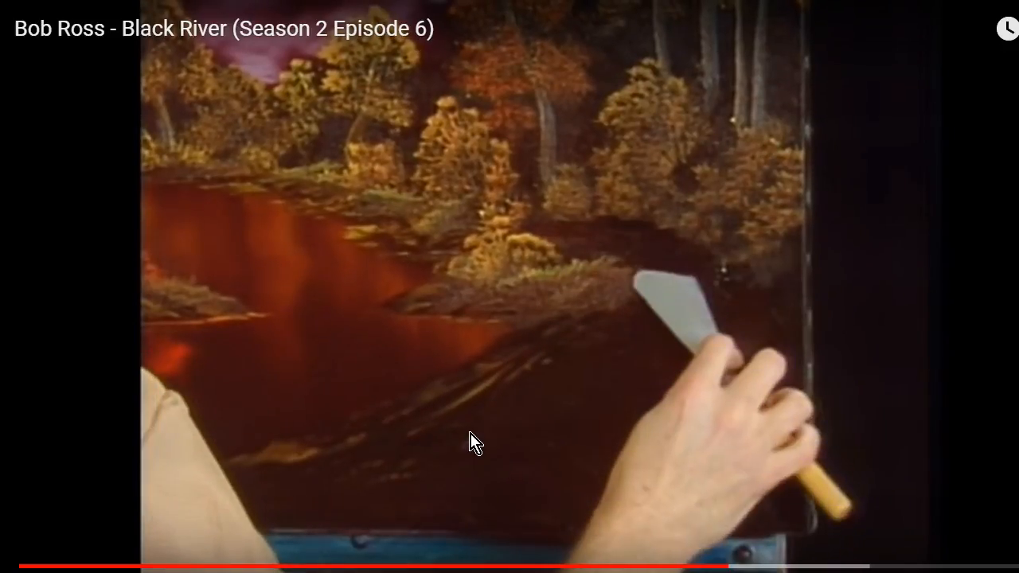
key("Right")
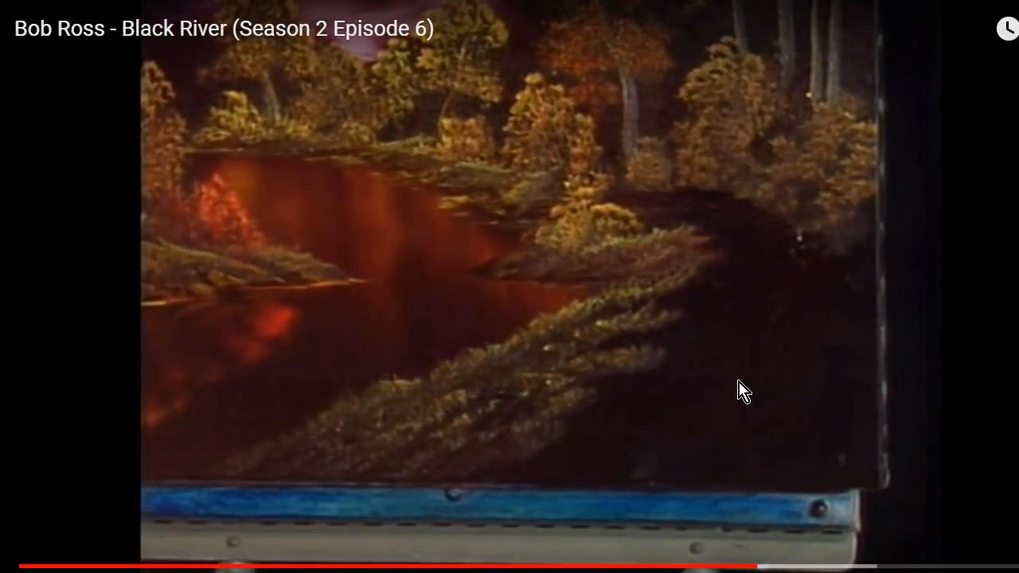
left_click(648, 448)
key("alt+Tab")
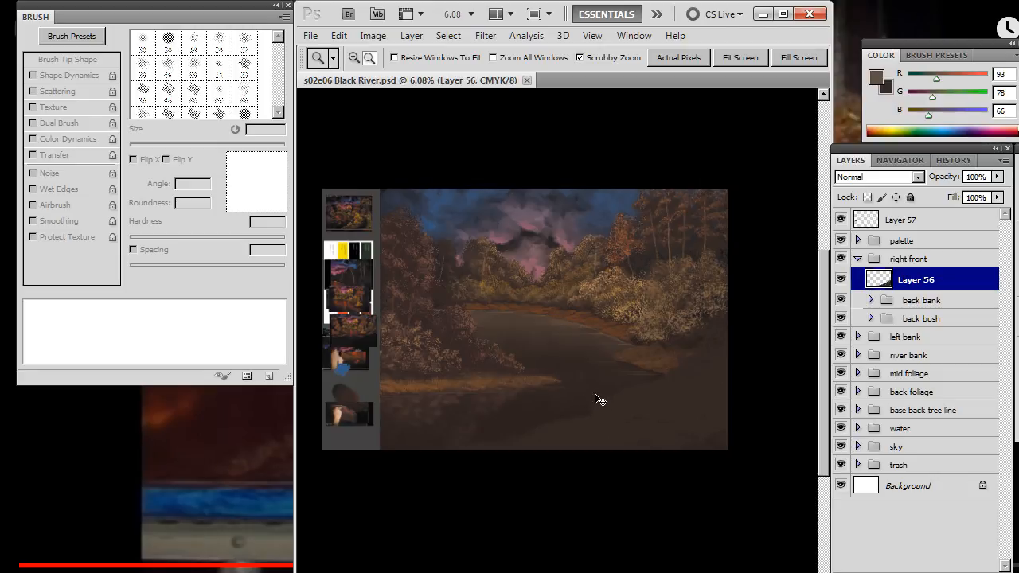
On Layer 56, sample the foreground bank's dark brown and set up the rough 70 px brush tip at a 38° angle.
key("alt+bracketleft")
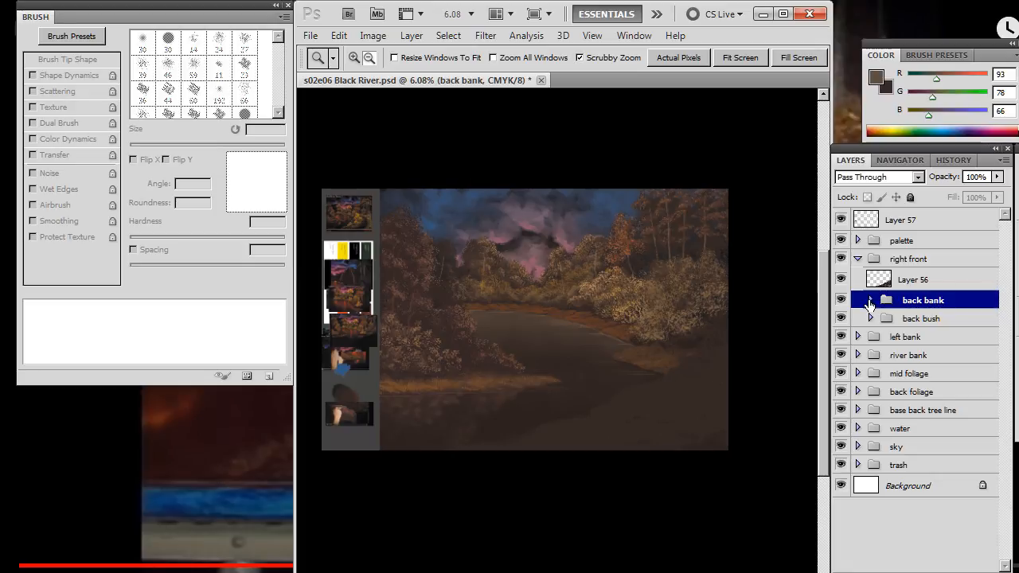
left_click(938, 280)
key("b")
left_click(719, 438, "alt")
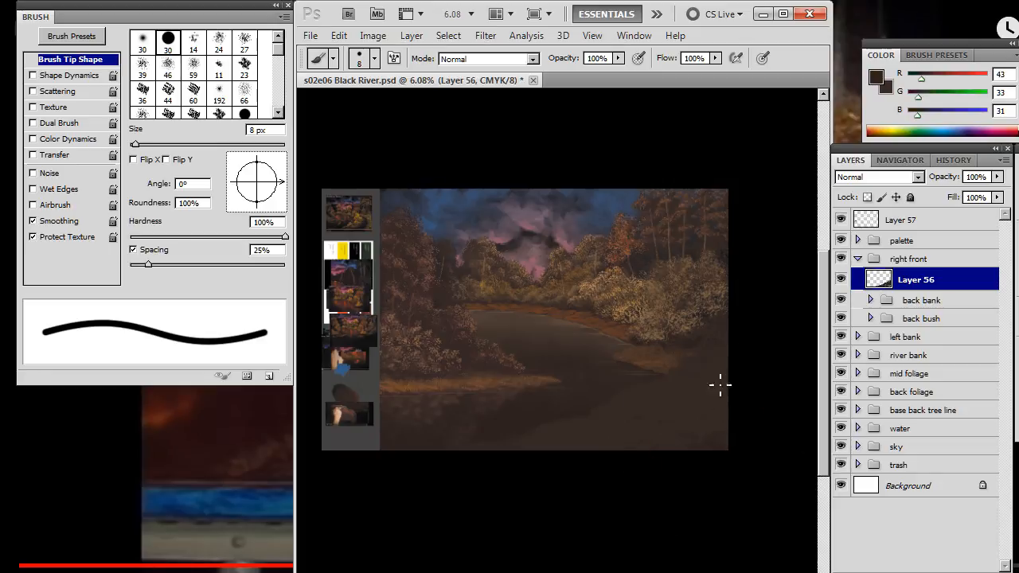
right_click(669, 373)
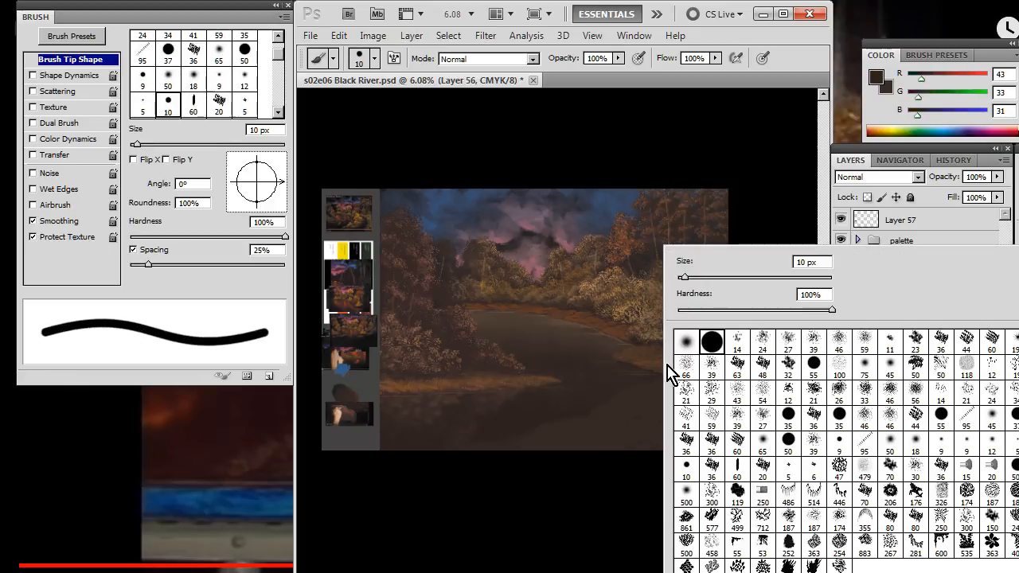
left_click(889, 476)
left_click_drag(245, 188, 276, 172)
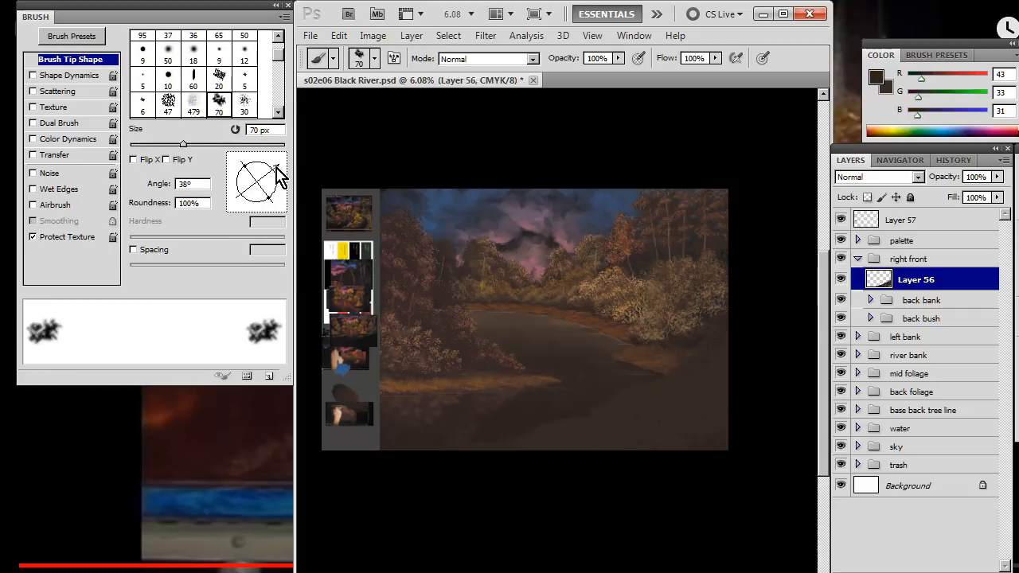
Enlarge the brush to 250 px and paint dark textured strokes over the right foreground bank on Layer 56.
key("bracketright")
key("bracketright")
key("bracketright")
key("bracketright")
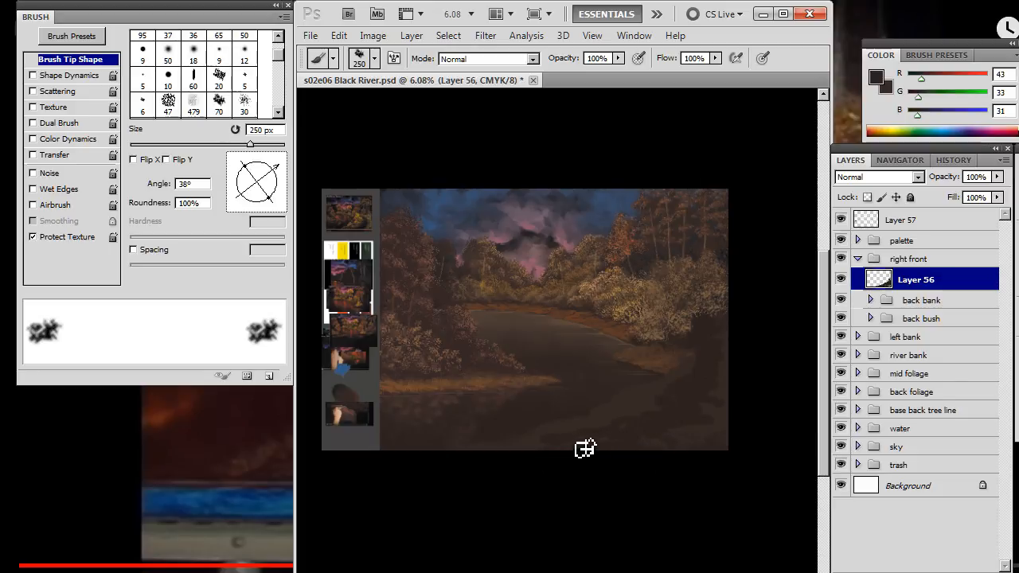
key("e")
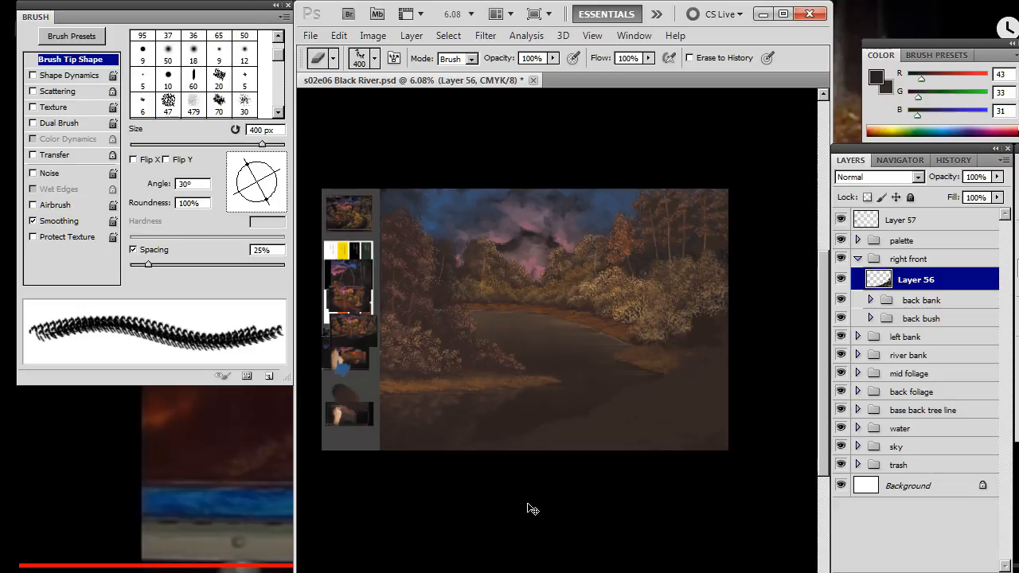
Create a new layer above Layer 56 and paint dark strokes across the right foreground bank with the 250 px brush.
key("alt+bracketleft")
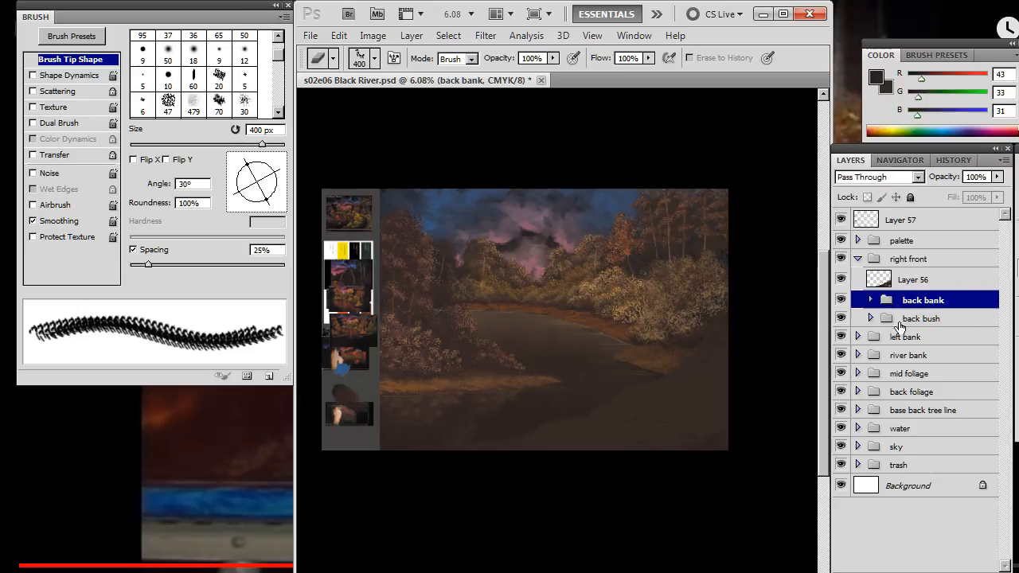
key("alt+bracketright")
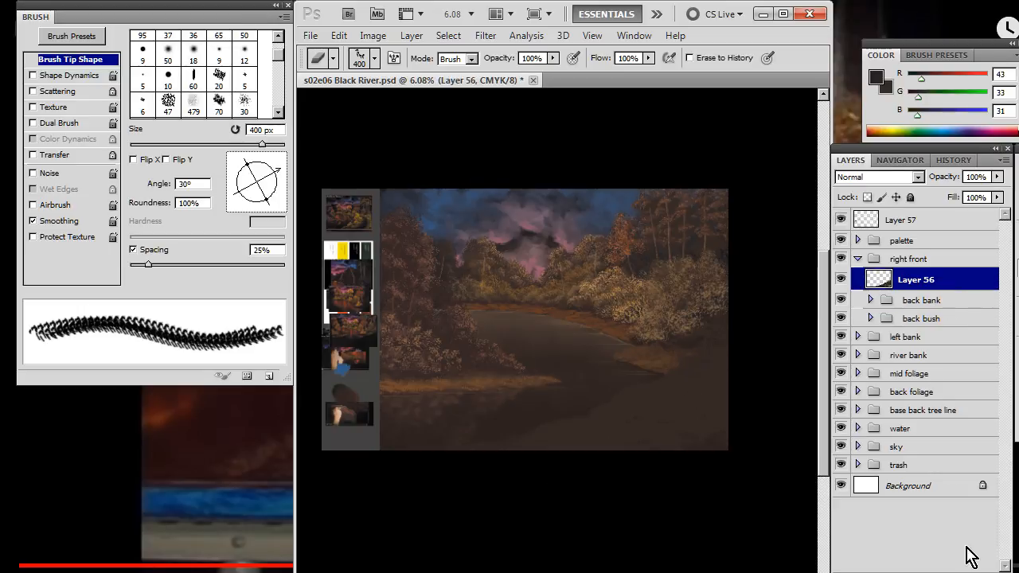
key("ctrl+shift+alt+n")
key("b")
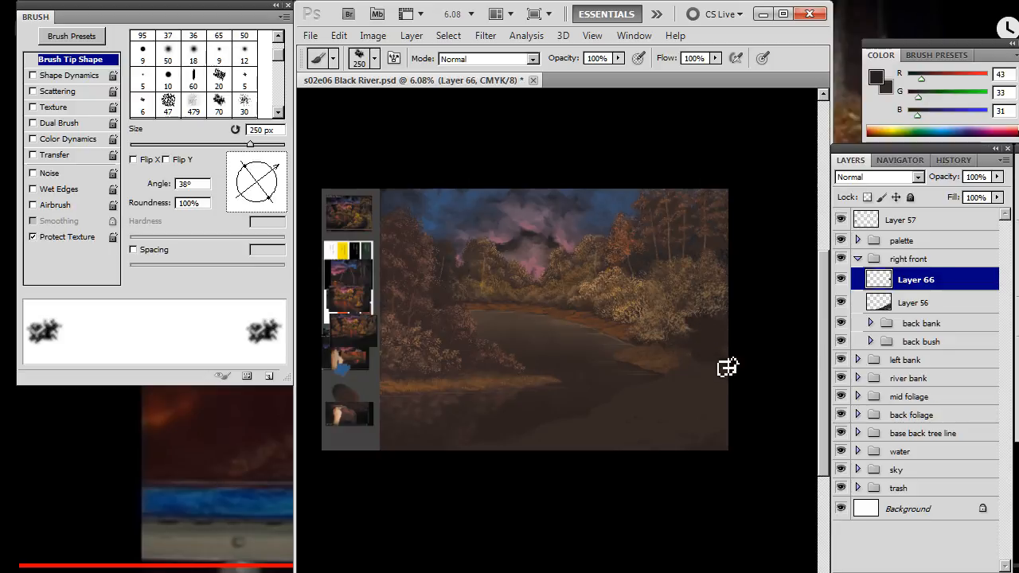
mouse_move(724, 387)
left_mouse_down()
mouse_move(685, 395)
mouse_move(706, 405)
mouse_move(663, 429)
left_mouse_up()
key("r")
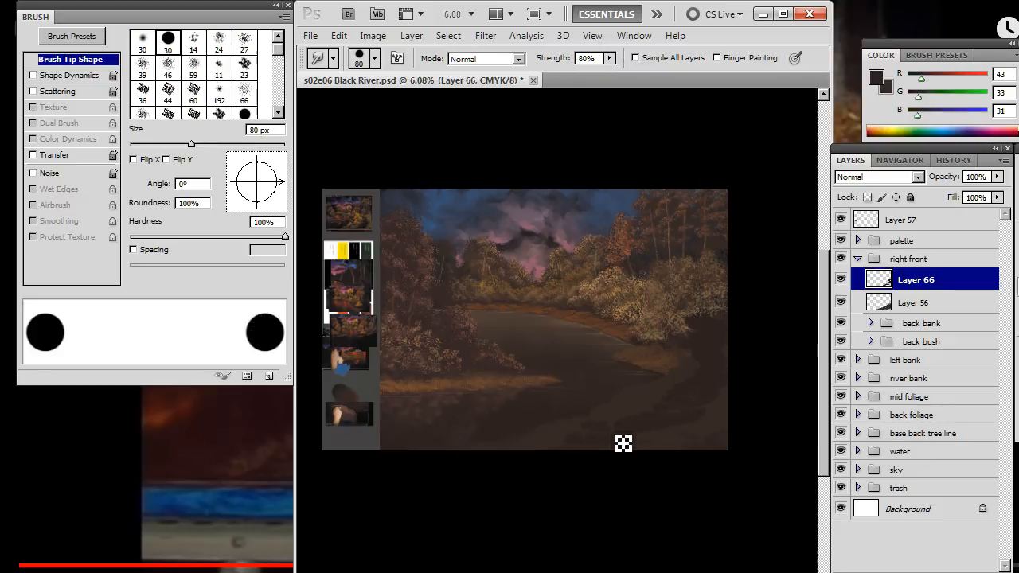
key("b")
Set up the Smudge tool with the rough 70 px brush tip, enlarged to 100 px and angled at 38°.
key("r")
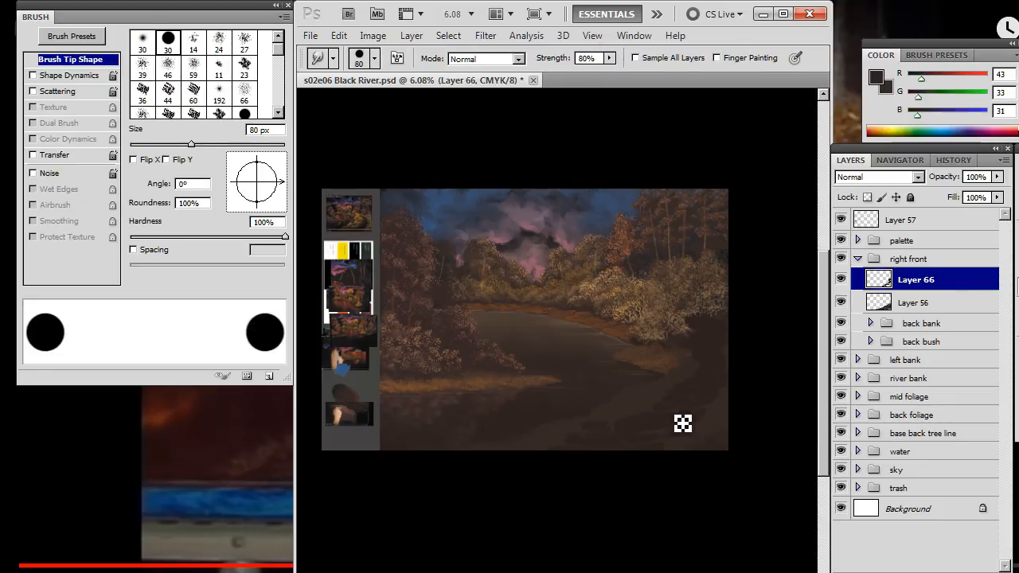
right_click(648, 352)
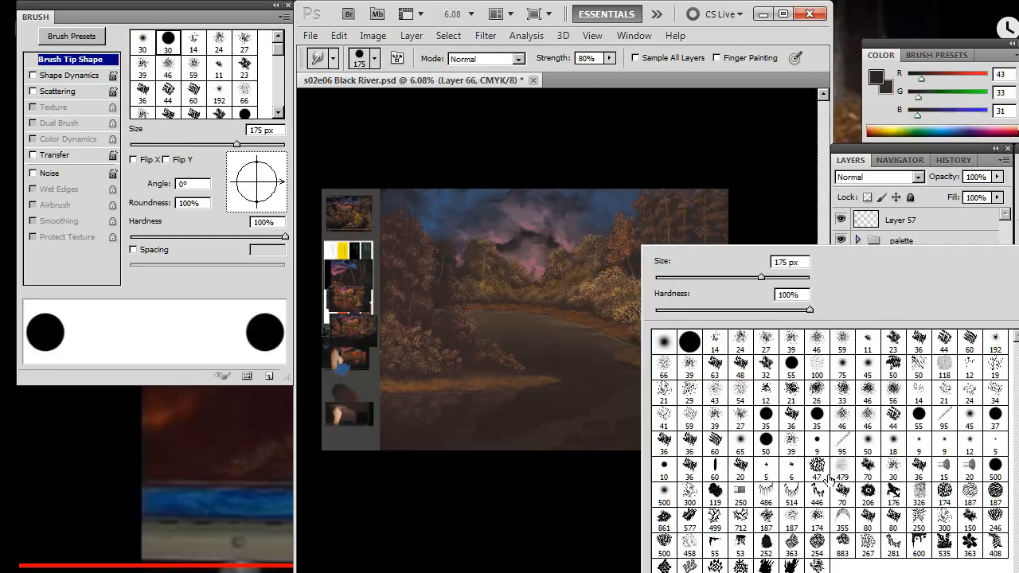
left_click(863, 471)
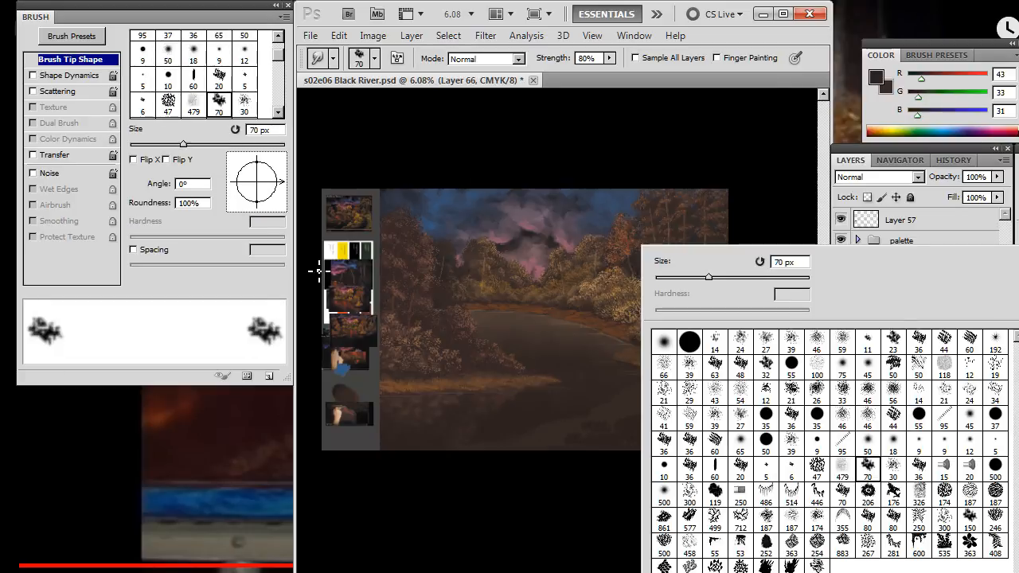
left_click(594, 183)
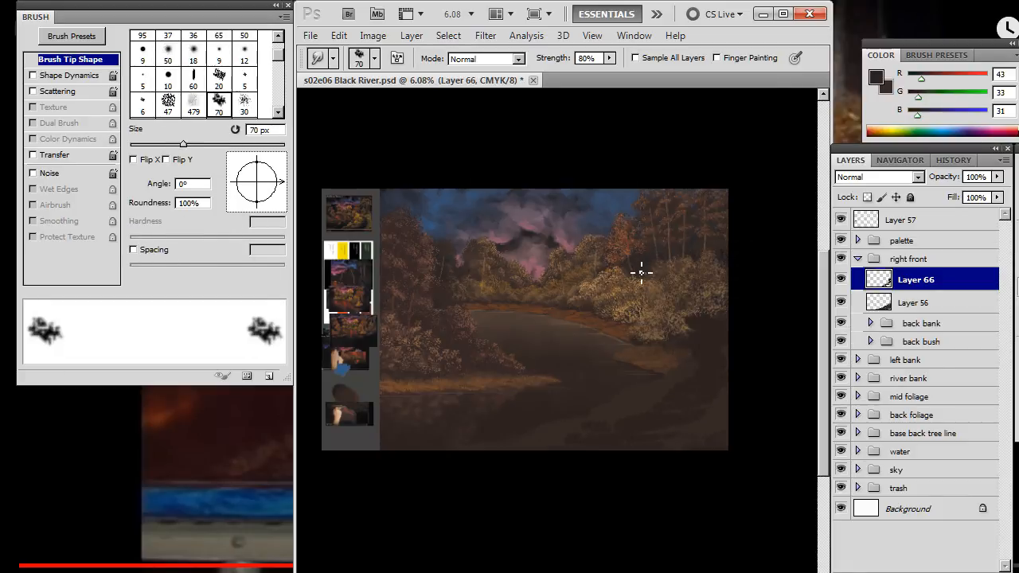
key("bracketright")
key("bracketright")
key("bracketright")
key("bracketright")
key("bracketright")
left_click_drag(279, 182, 275, 167)
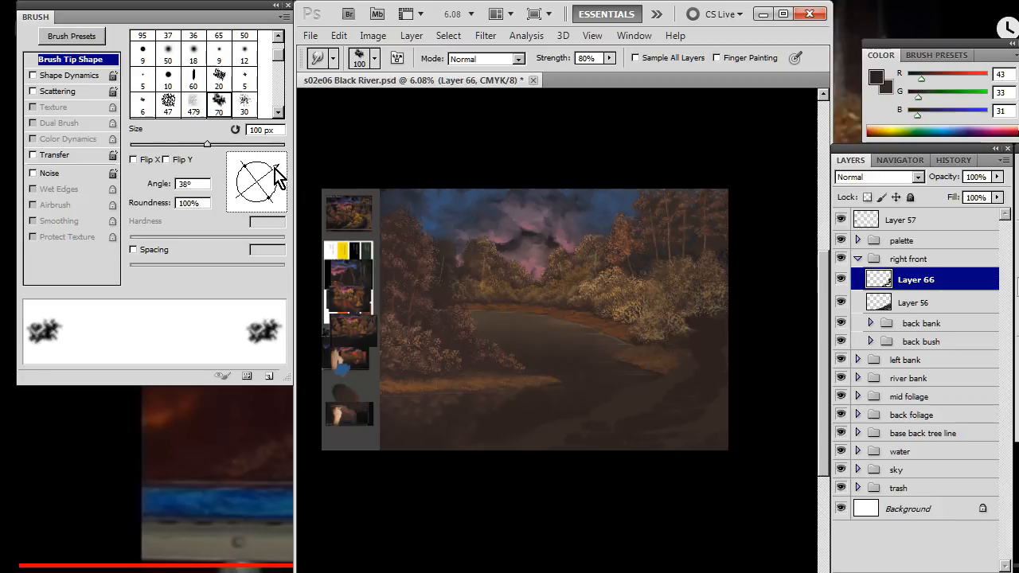
Enlarge the Smudge brush to 250 px and blend the dark strokes of the right foreground bank on Layer 66.
key("bracketright")
key("bracketright")
key("bracketright")
key("bracketright")
key("bracketright")
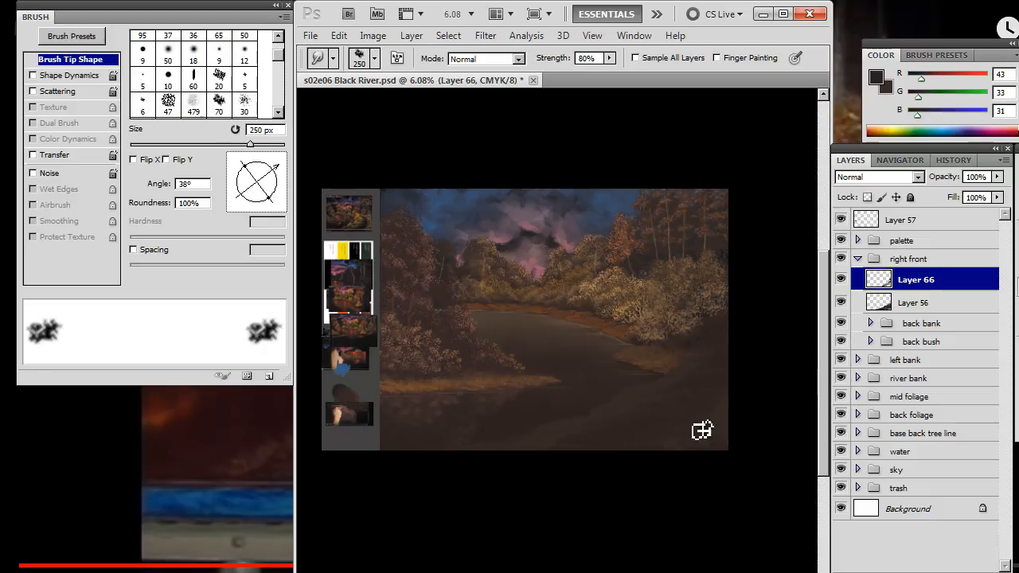
With the Brush tool, sample the orange-brown of the left bank's grass.
key("b")
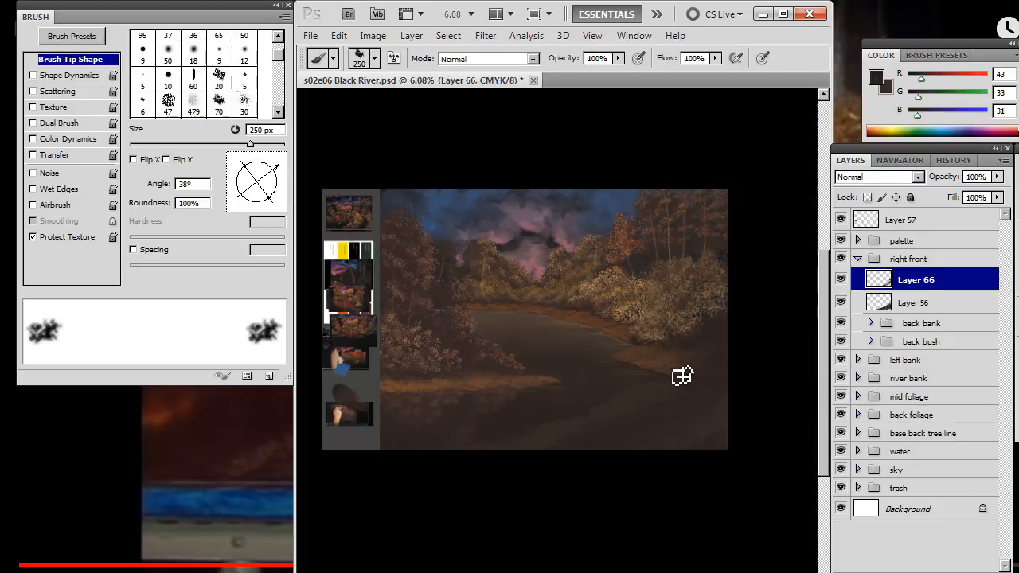
left_click(448, 372, "alt")
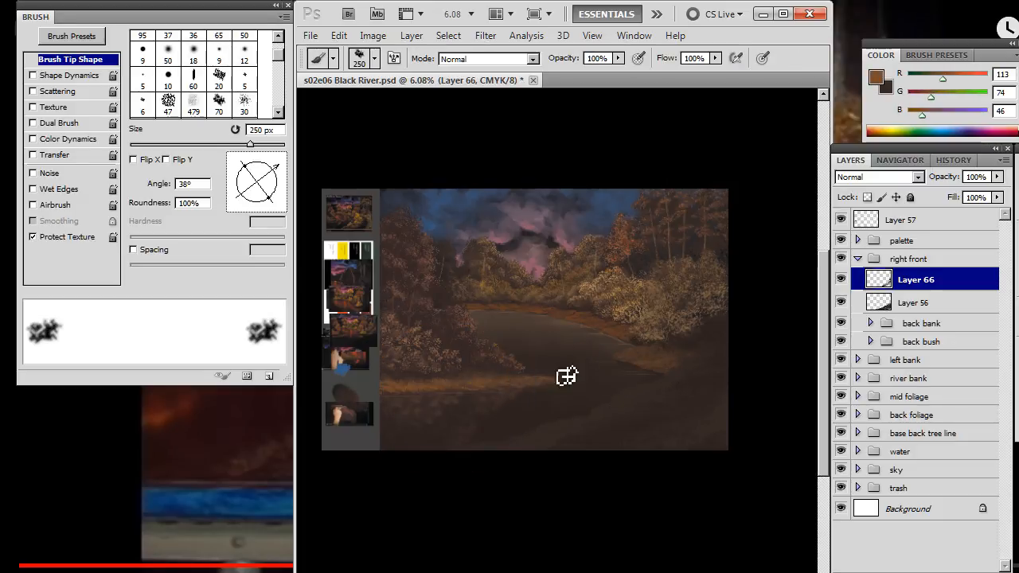
Capture the right foreground bank from the Bob Ross Black River video with the Snipping Tool and return to the painting in Photoshop.
key("alt+Tab")
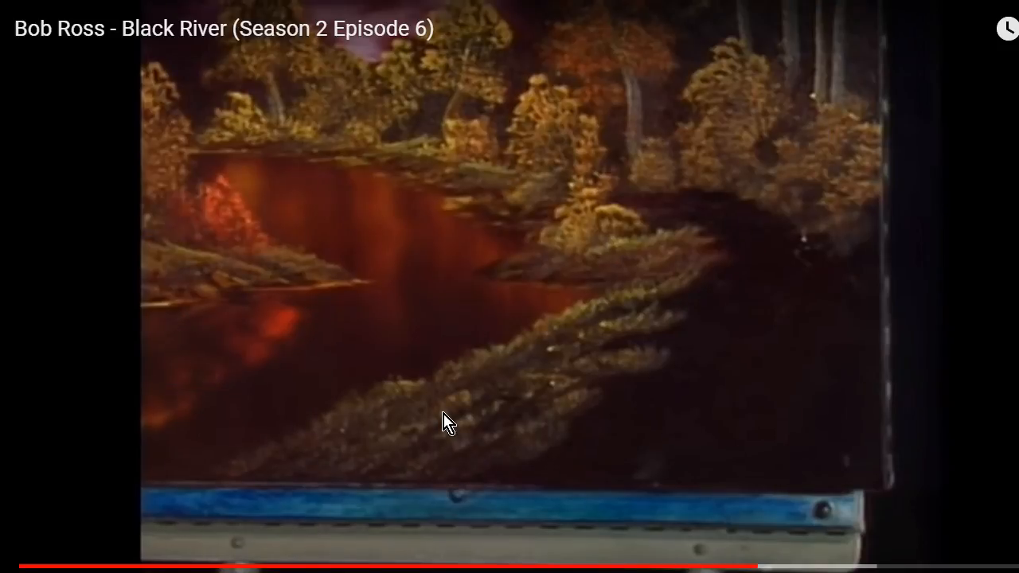
key("alt+Tab")
key("alt+Tab")
key("alt+Tab")
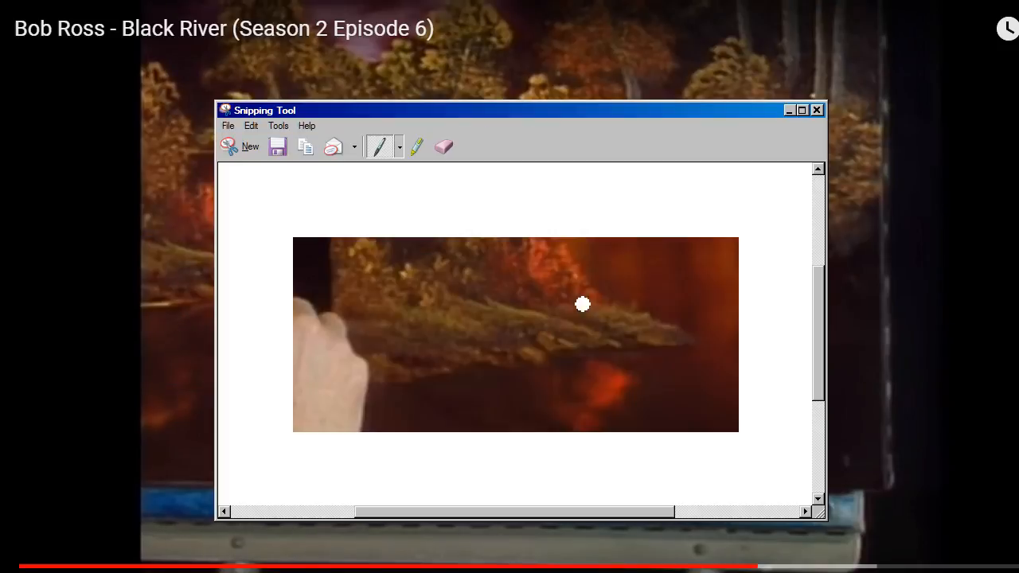
left_click(230, 146)
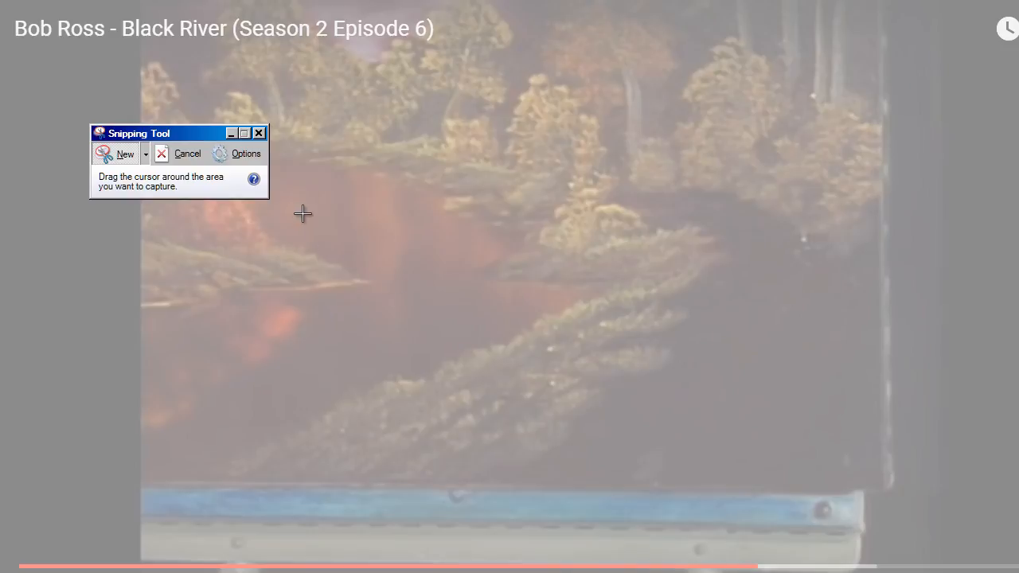
left_click_drag(288, 198, 842, 514)
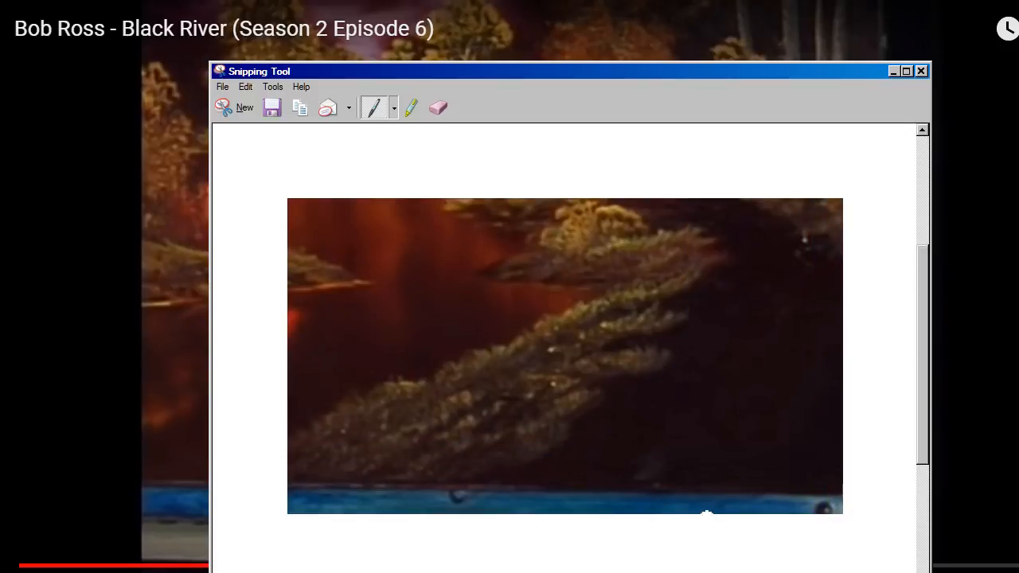
key("alt+Tab")
key("alt+Tab")
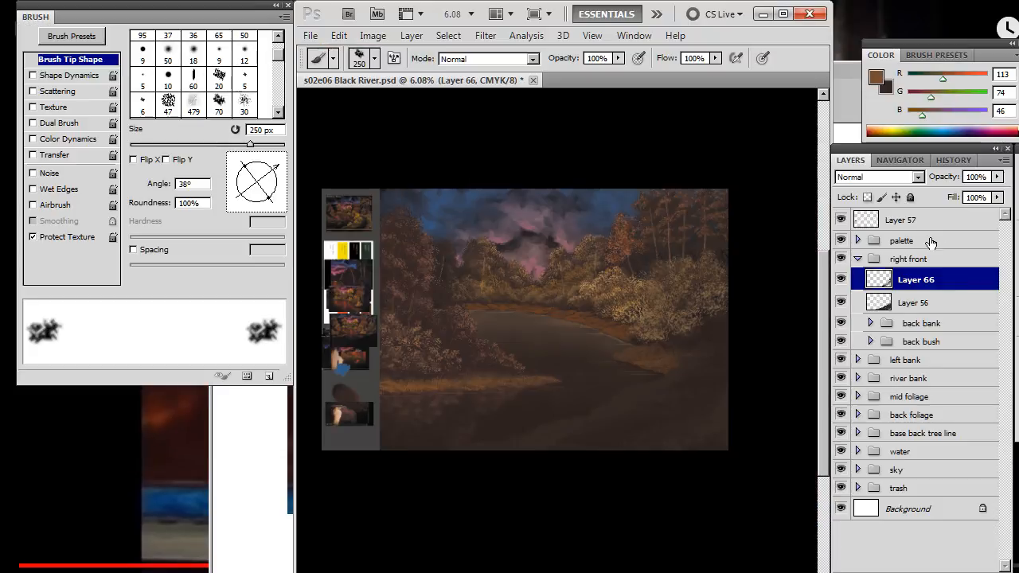
Paste the captured bank image above Layer 57 and place it among the reference pictures beside the painting.
left_click(933, 228)
left_click_drag(515, 387, 564, 373)
key("ctrl+v")
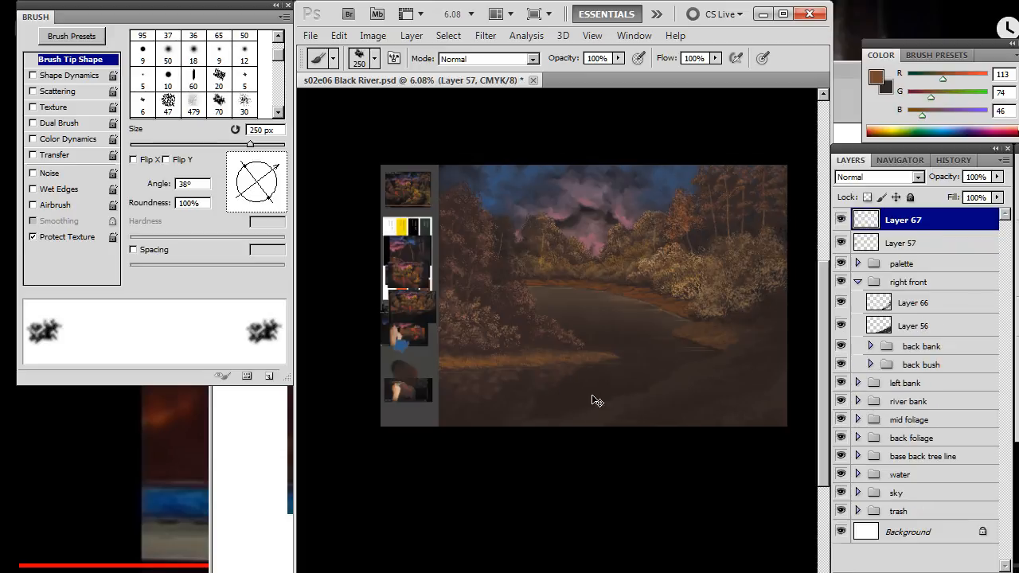
key("v")
left_click_drag(637, 403, 499, 376)
key("z")
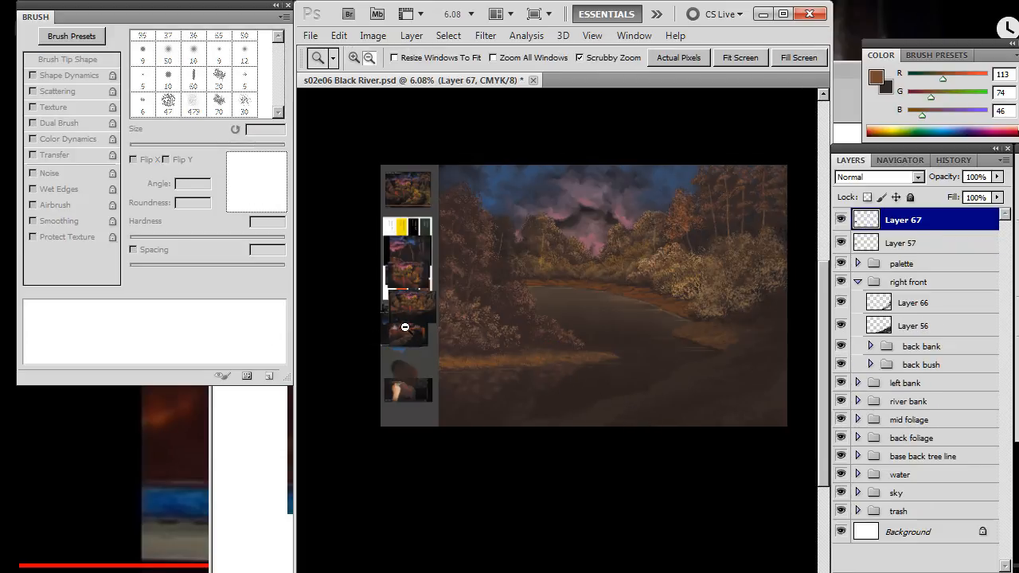
left_click_drag(405, 328, 533, 357)
left_click_drag(436, 403, 579, 400)
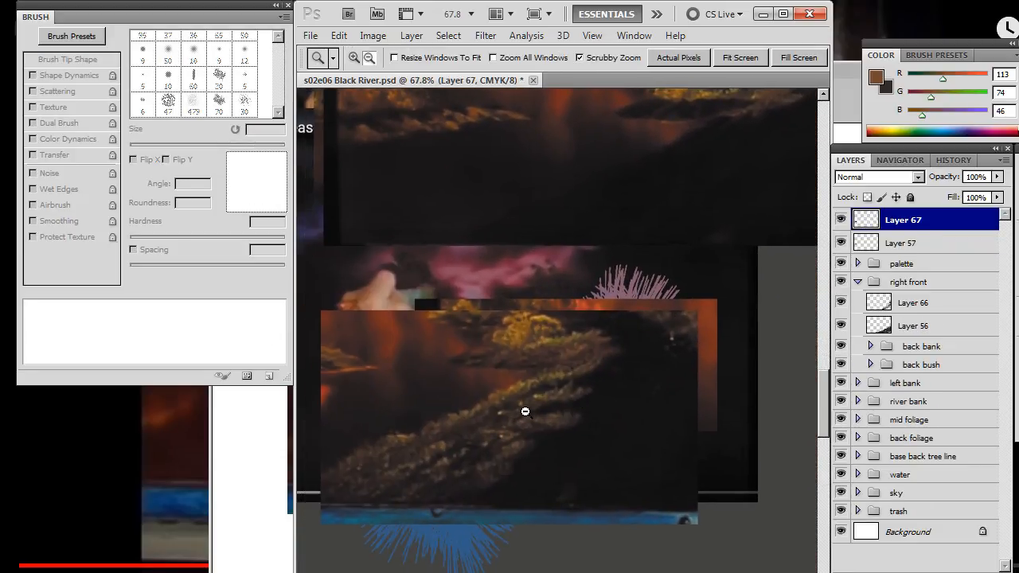
Sample a dark brown and an olive brown from the pasted bank reference, keeping the dark brown as foreground colour.
key("b")
left_click(437, 426, "alt")
left_click_drag(435, 430, 439, 430)
left_click(522, 387, "alt")
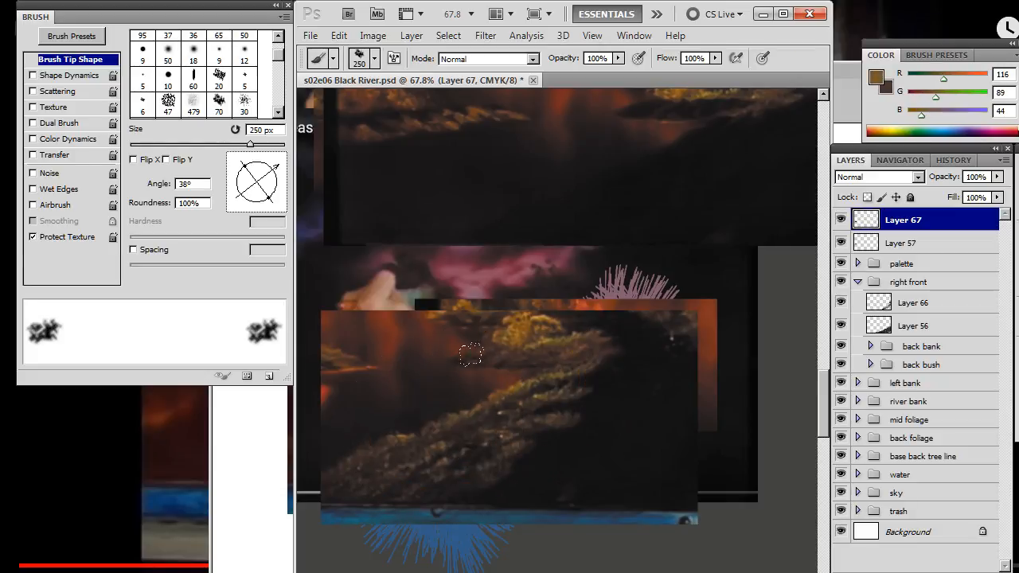
key("z")
left_click(578, 351, "alt")
left_click_drag(721, 353, 533, 337)
key("x")
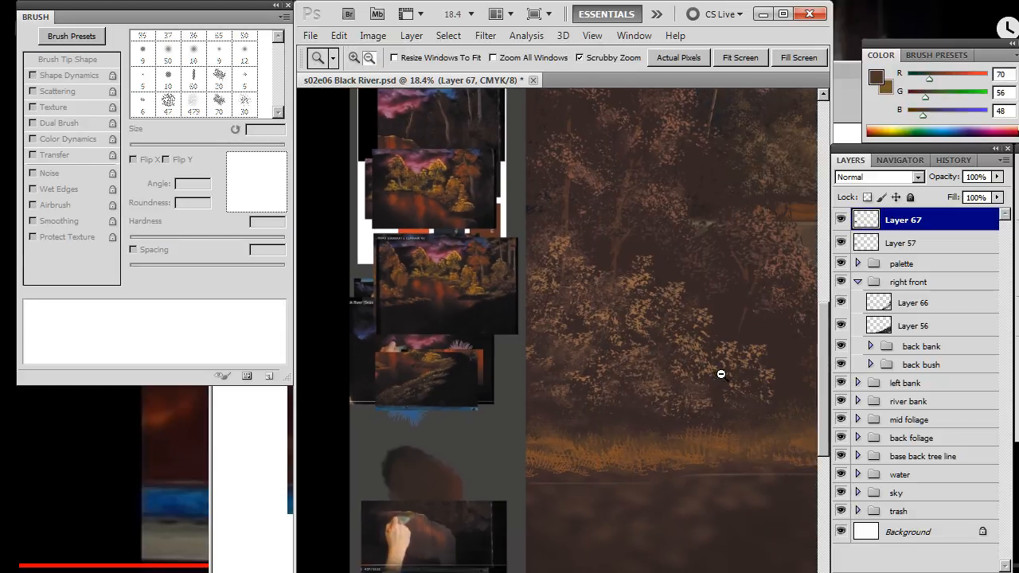
Create a new layer above Layer 66 in the right front group.
left_click_drag(719, 371, 597, 332)
left_click(646, 361, "alt")
left_click_drag(760, 371, 500, 334)
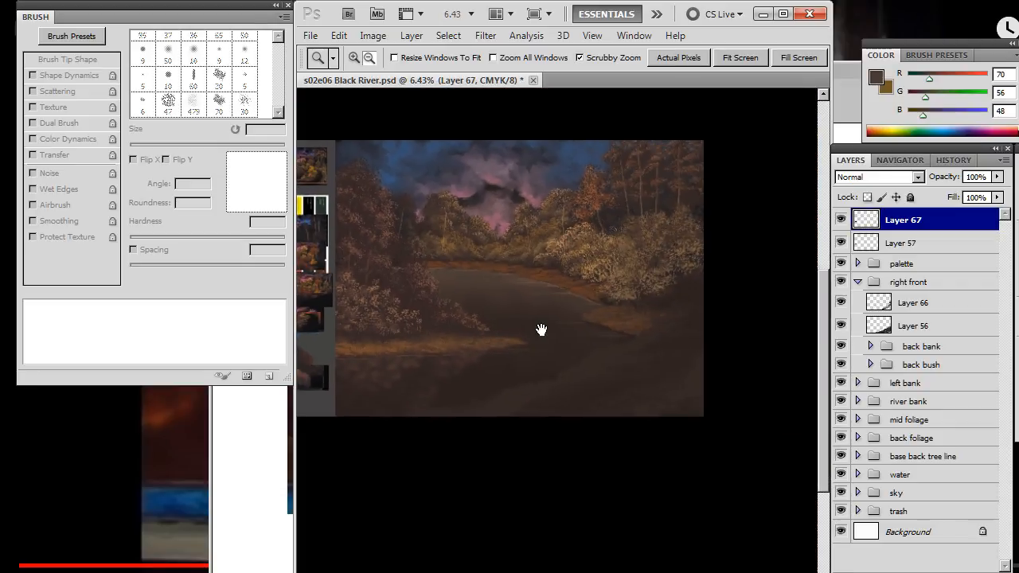
key("b")
key("z")
left_click_drag(627, 349, 772, 338)
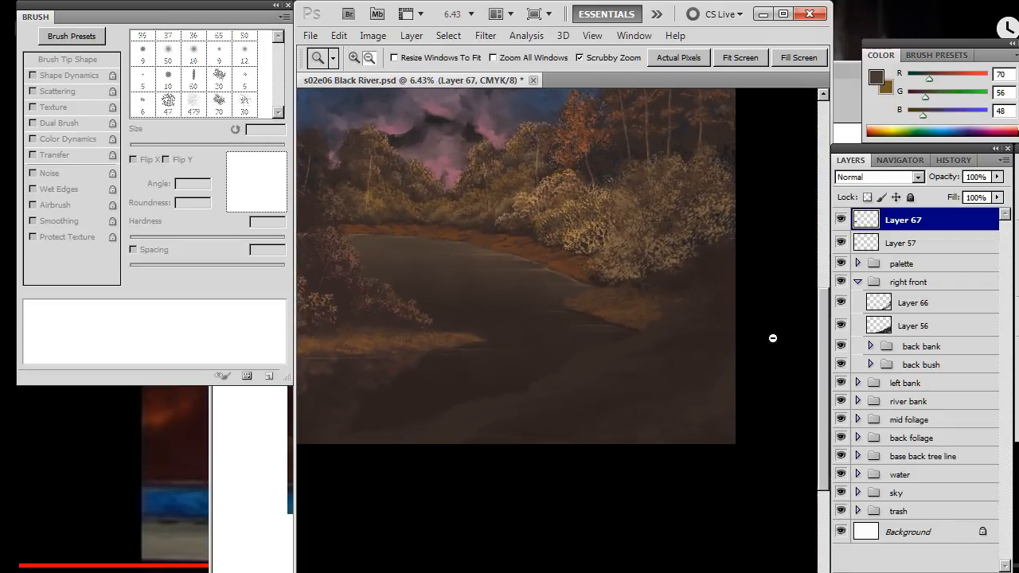
left_click(922, 303)
key("ctrl+shift+alt+n")
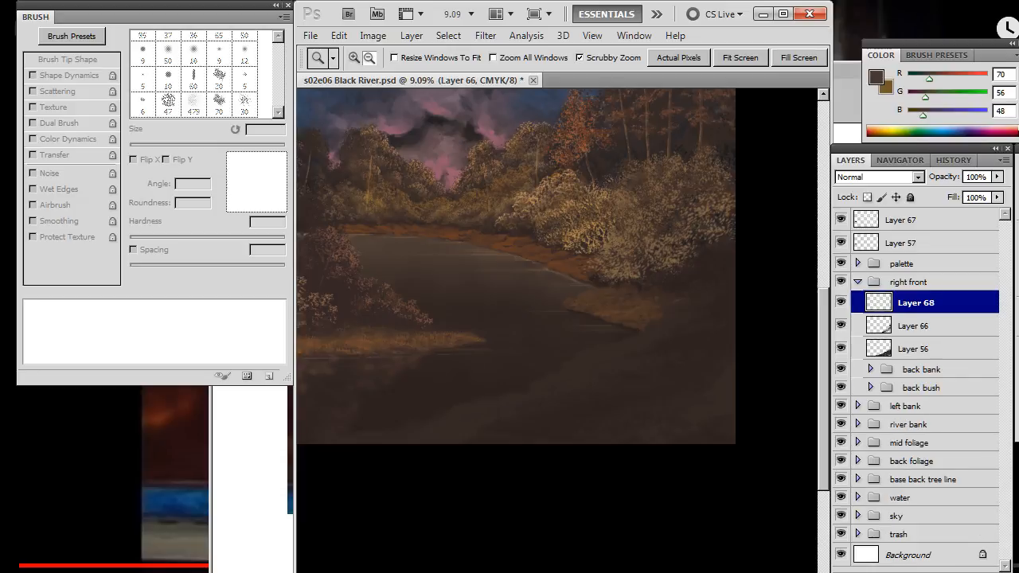
Set the Brush to the 486 px grass tip and rotate it to -169°.
key("b")
right_click(626, 336)
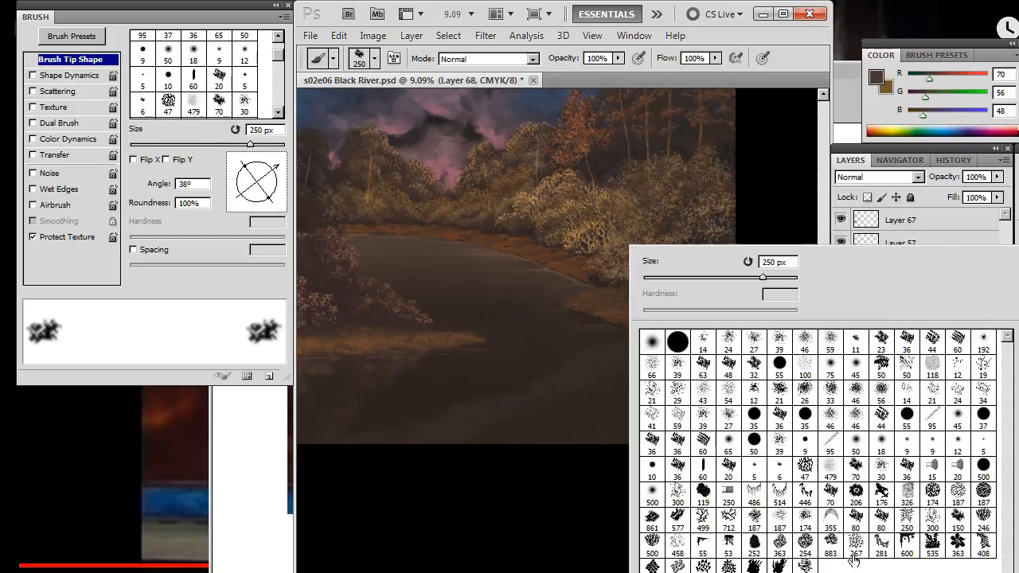
left_click(746, 493)
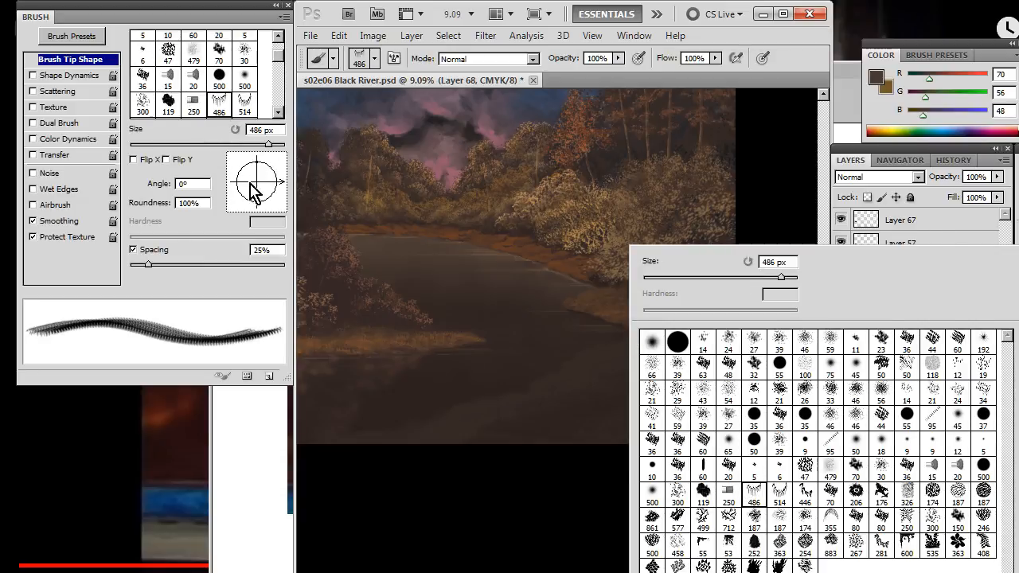
left_click_drag(274, 189, 229, 187)
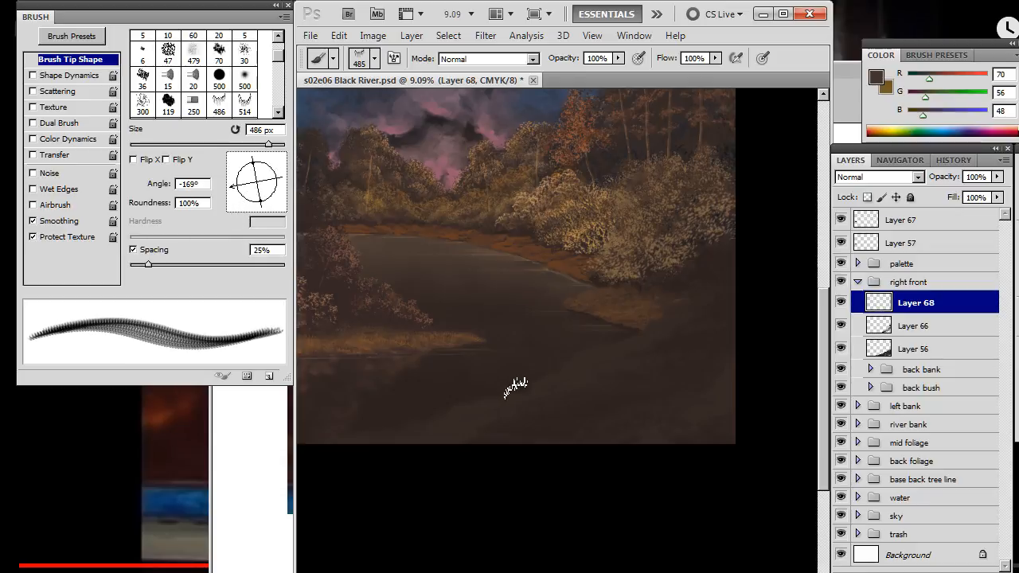
Set the Smudge tool to the textured 326 px tip with a 7° angle and 68% roundness.
key("e")
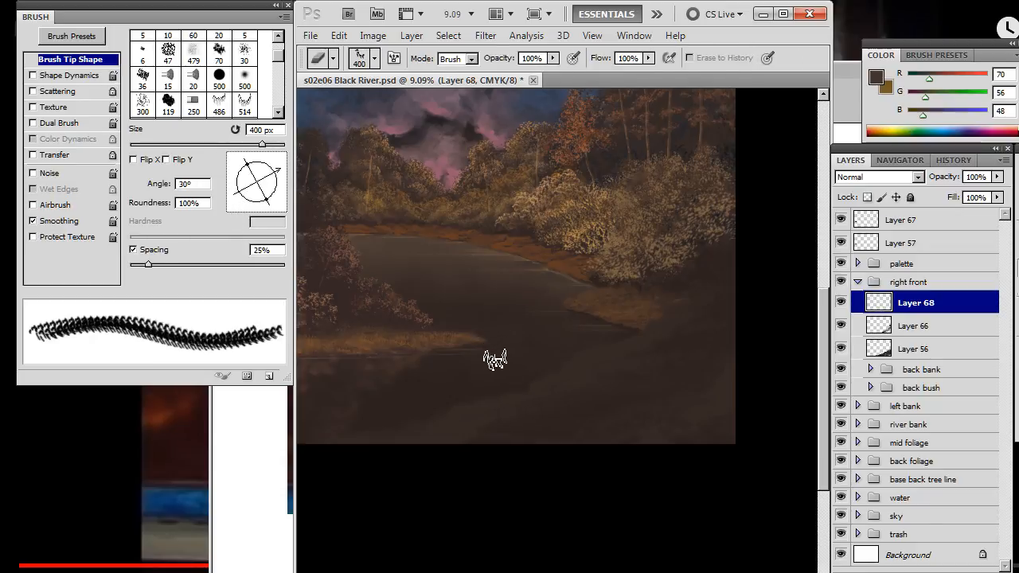
key("r")
right_click(501, 356)
left_click(800, 492)
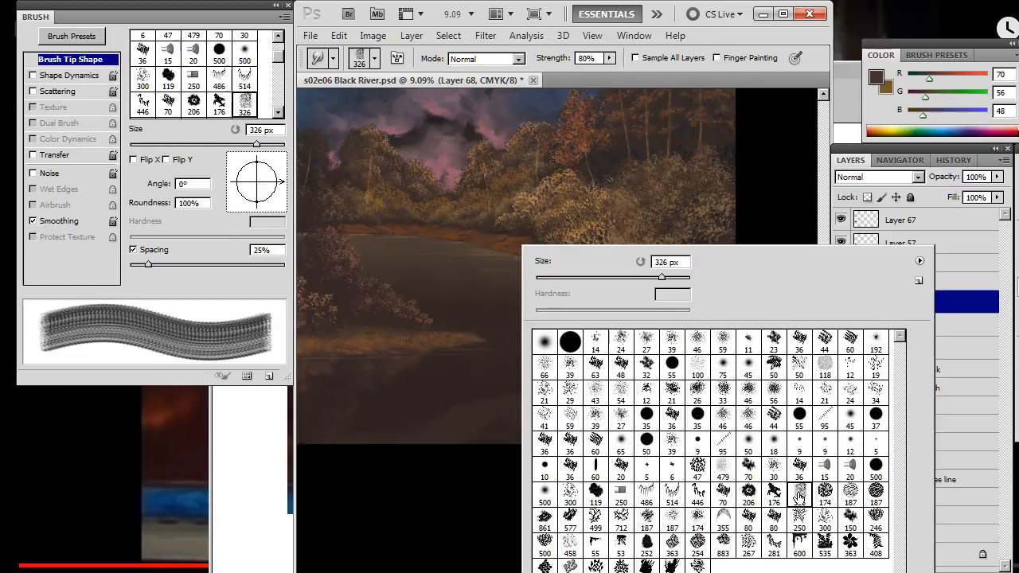
left_click_drag(258, 203, 276, 179)
On Layer 68, paint brown grass along the foreground bank's water edge at 600 and 900 px, thinning it with the 400 px grass eraser.
key("b")
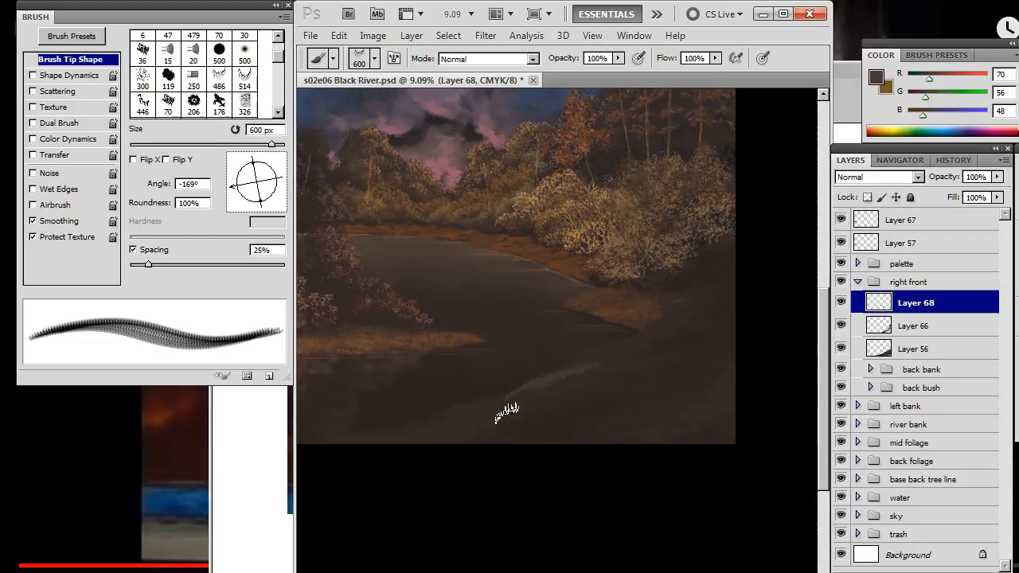
key("e")
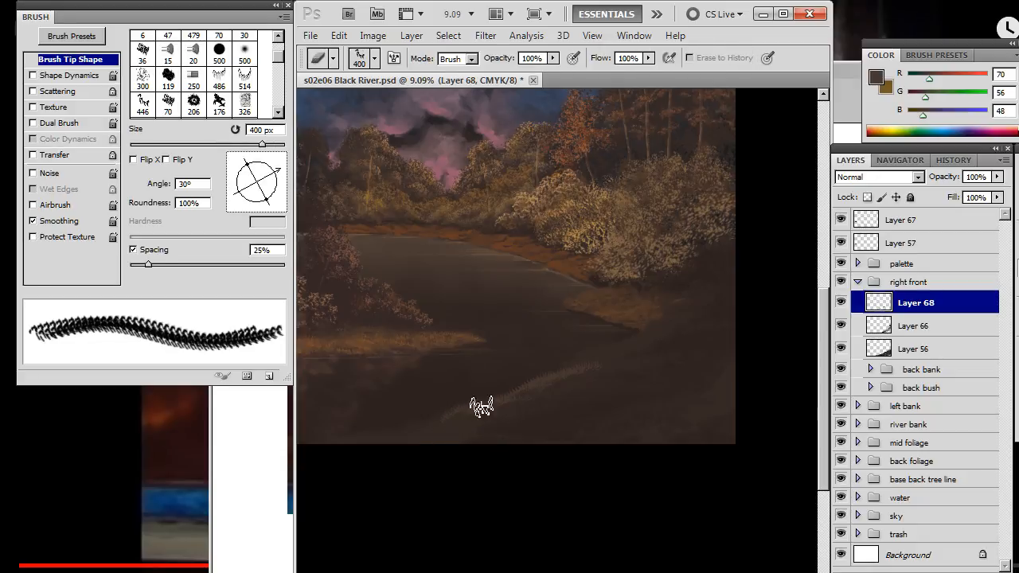
key("b")
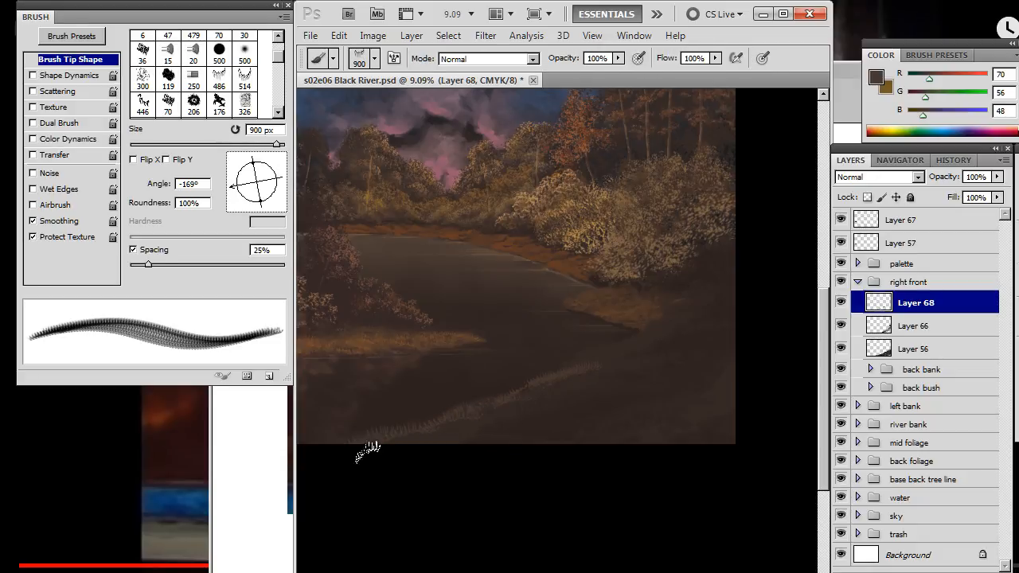
key("r")
key("e")
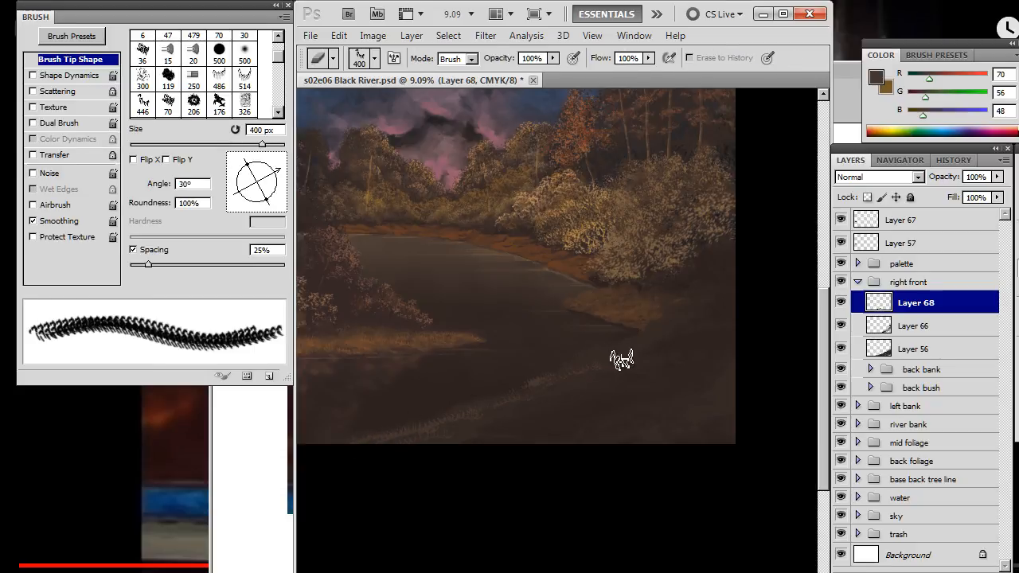
Extend the grass strokes at 600 px up to the back bank, alternating with the 400 px eraser to break up their edges.
key("b")
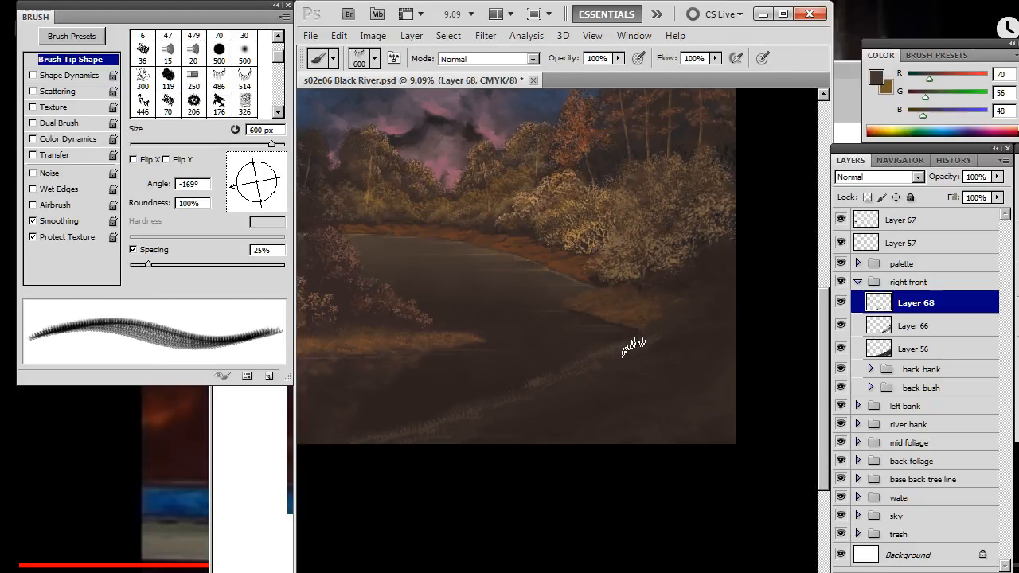
key("e")
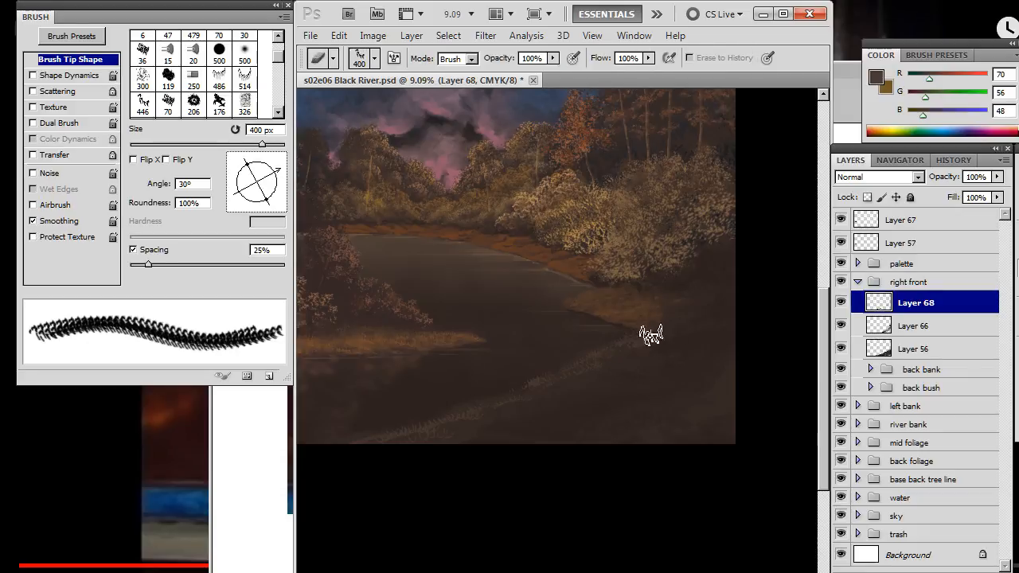
key("b")
key("e")
key("b")
key("e")
key("b")
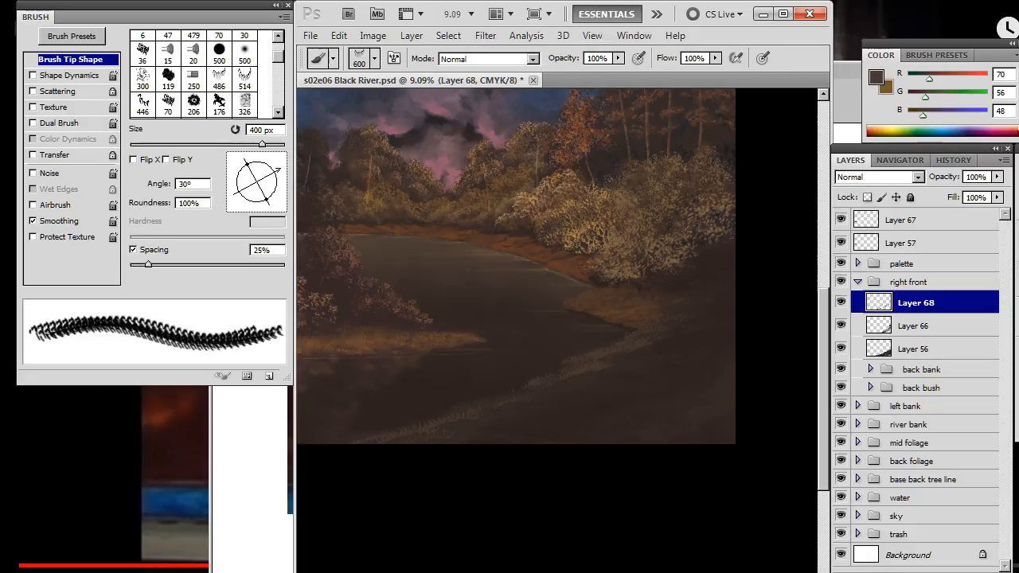
key("e")
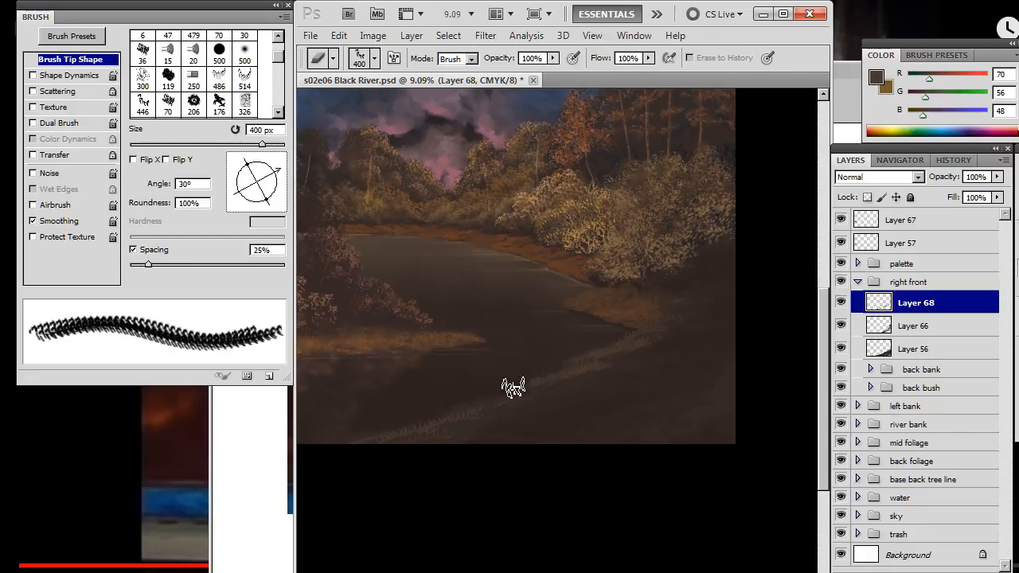
key("b")
key("r")
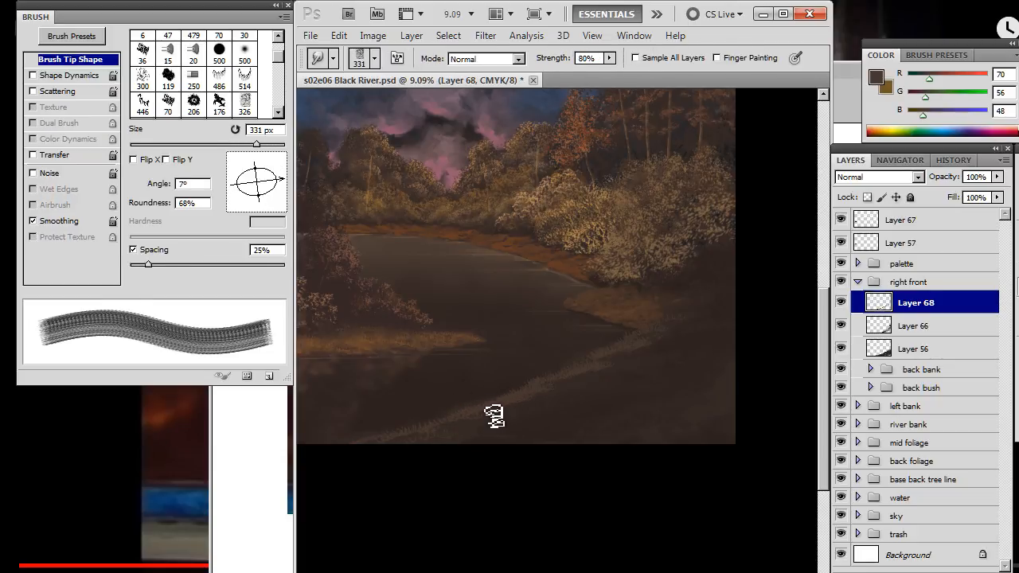
Turn off the Smudge tip's spacing, set it to 403 px, 18° and 100% strength, and blend the brown grass along the foreground bank.
key("e")
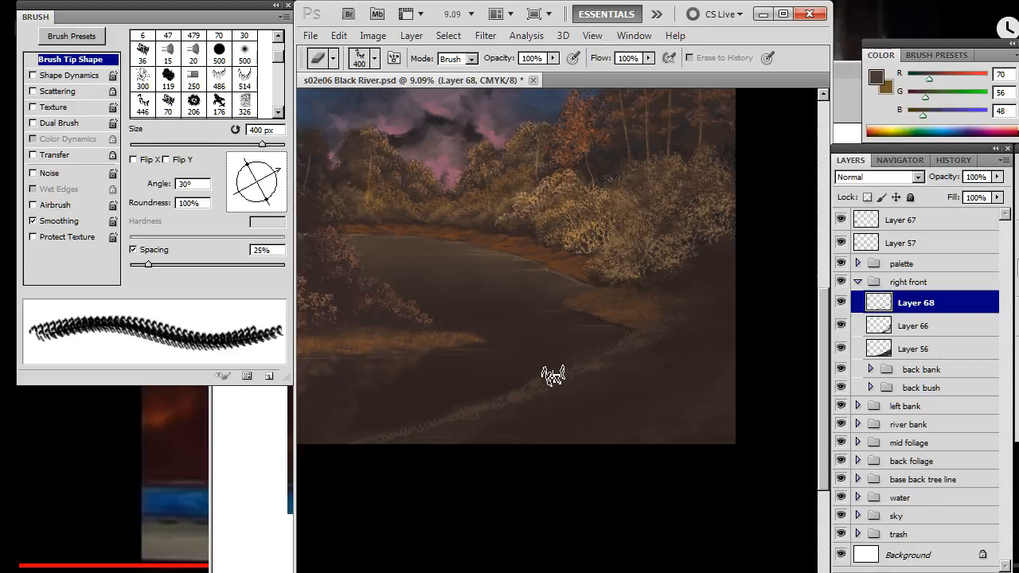
key("r")
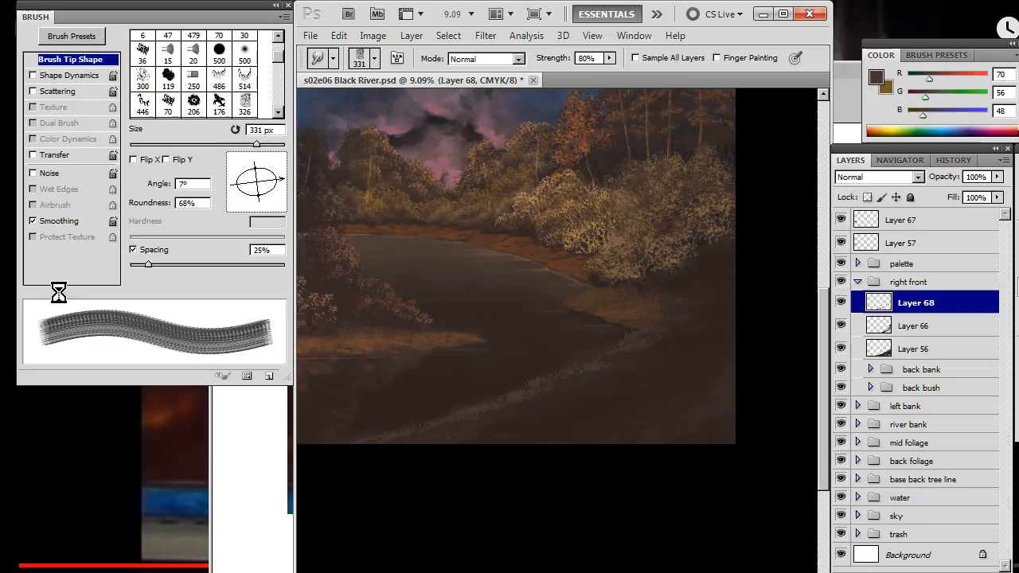
left_click(148, 252)
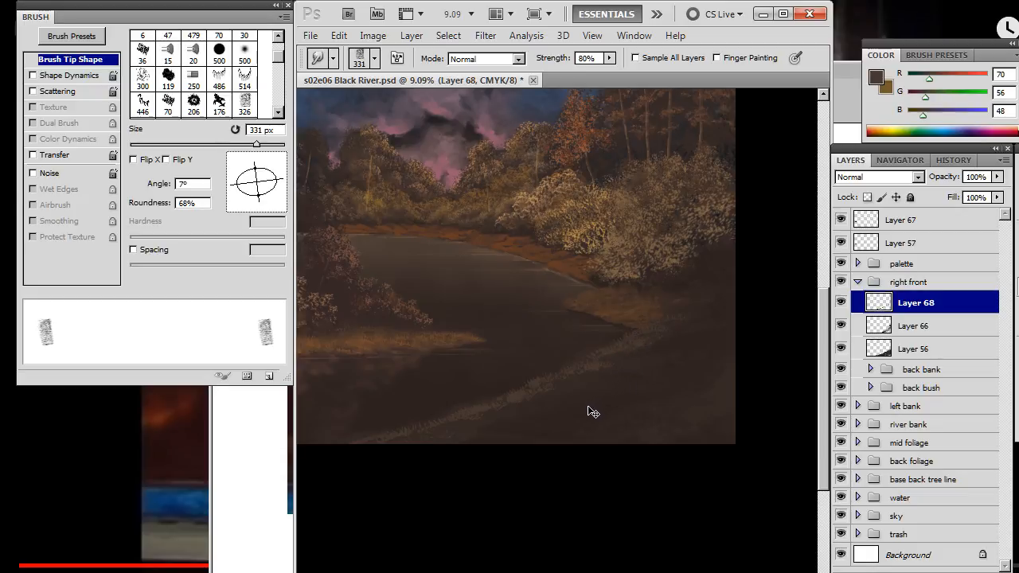
key("bracketright")
key("bracketright")
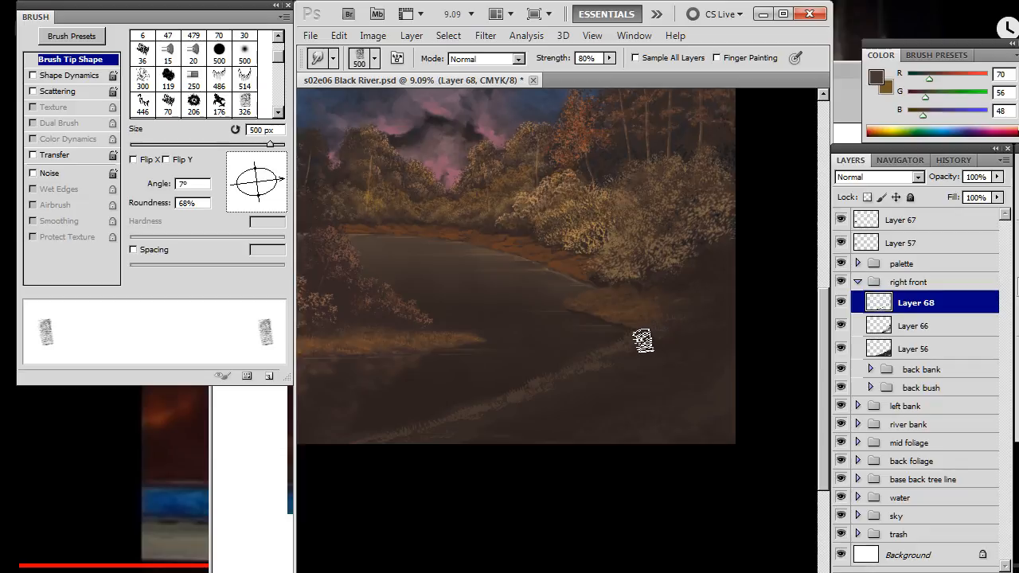
left_click_drag(265, 171, 280, 178)
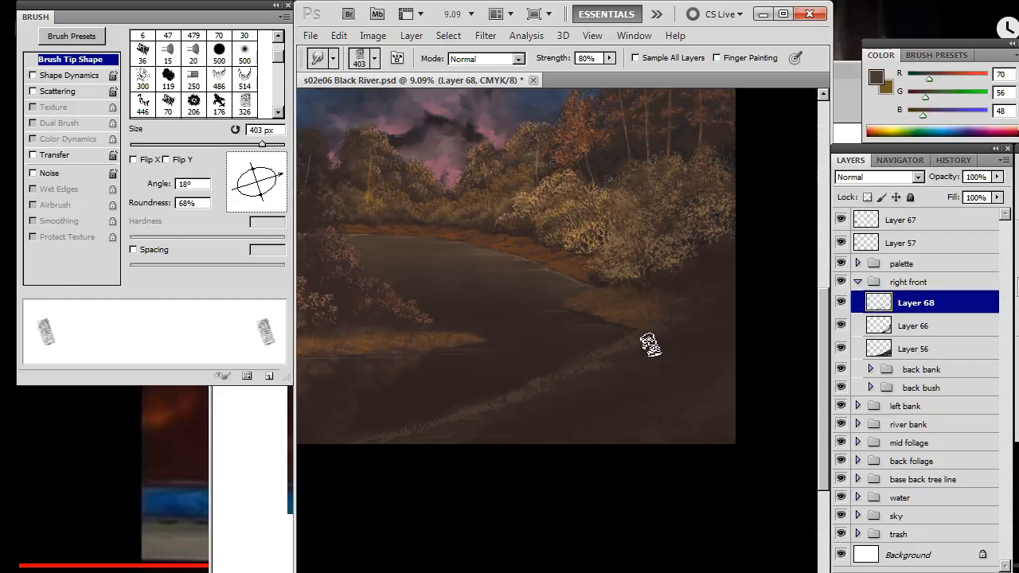
key("0")
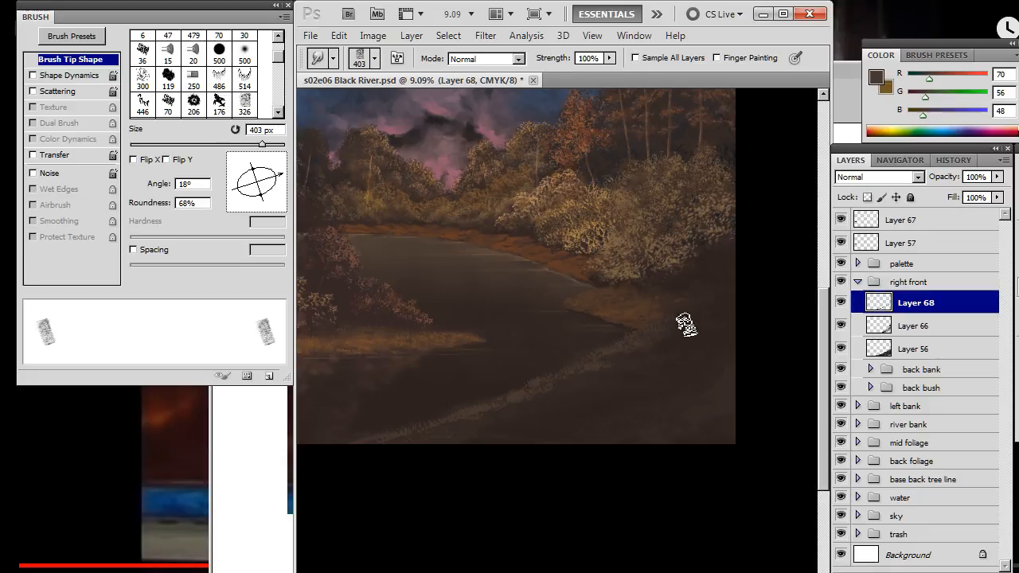
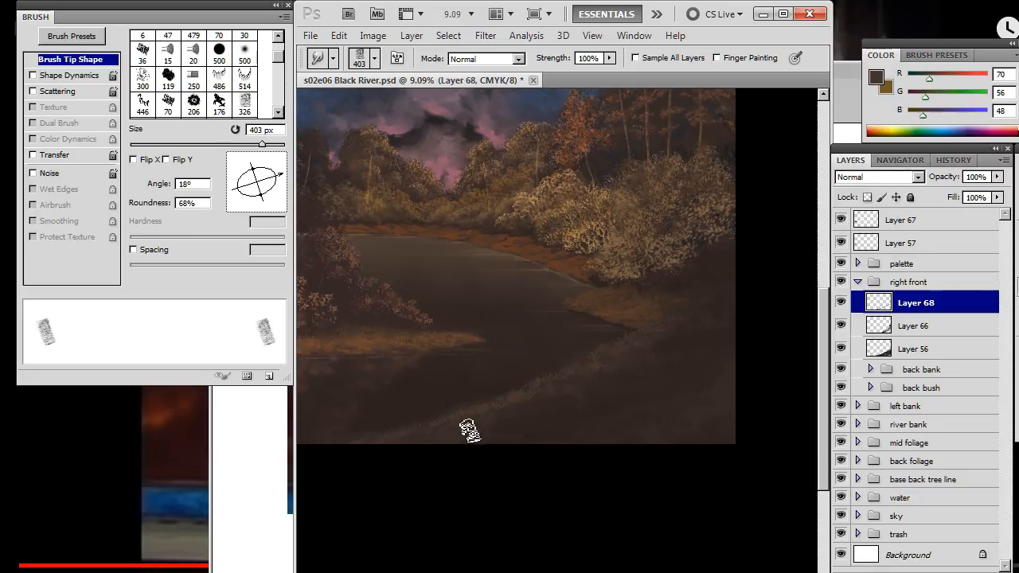
Add brown grass at 600 px to the lower foreground bank, softening it with the 403 px Smudge tool and 400 px eraser.
key("b")
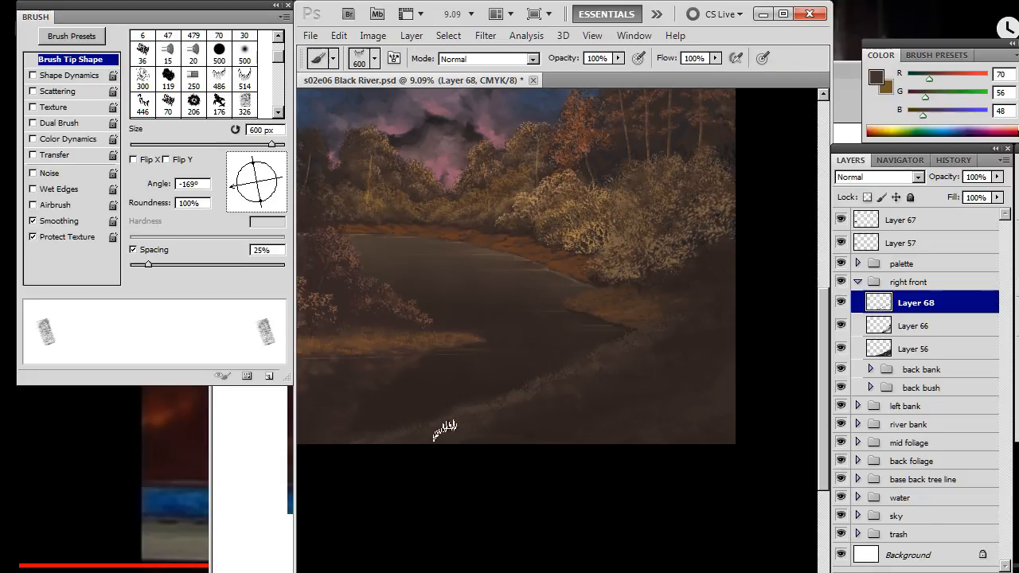
key("r")
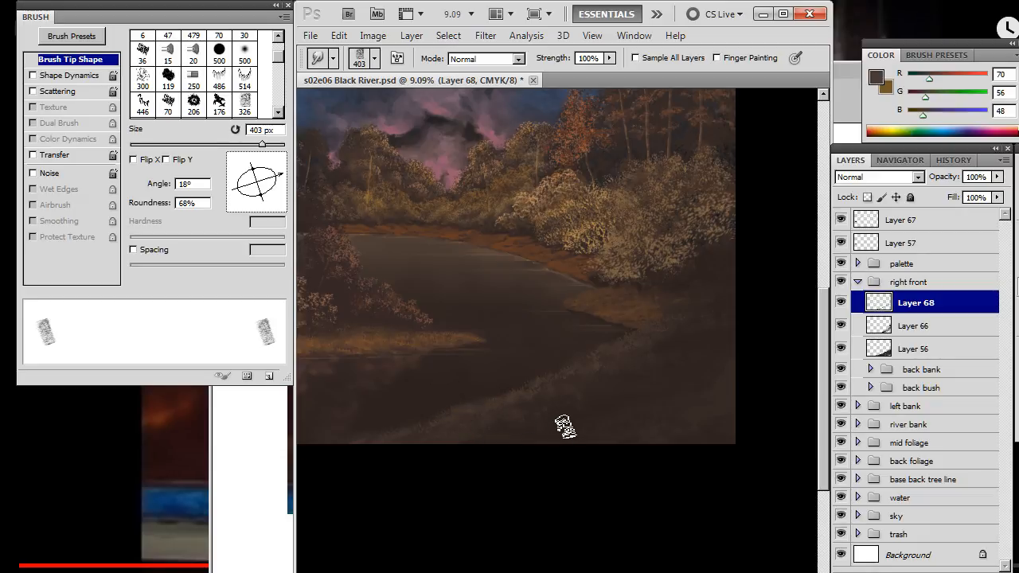
key("b")
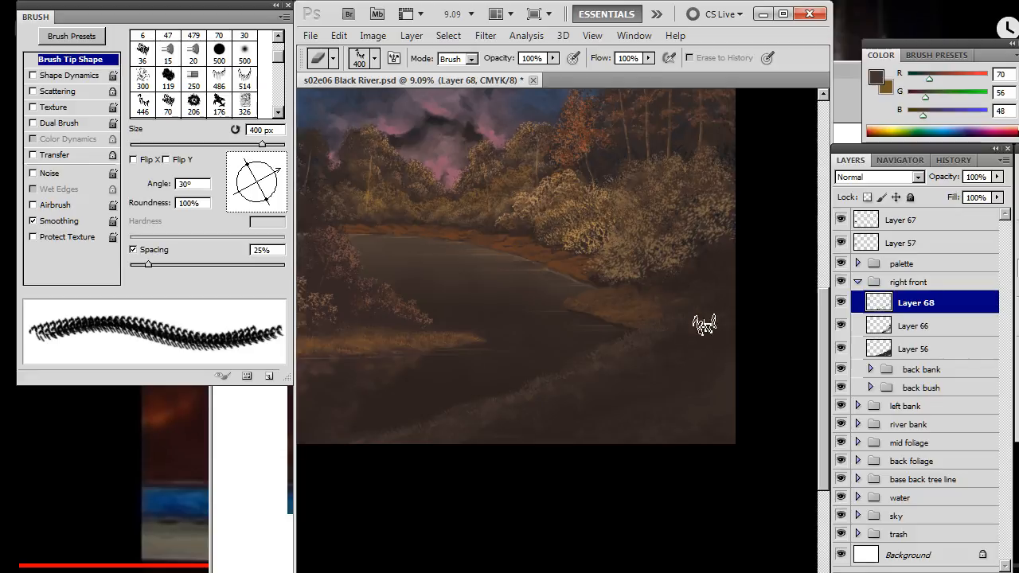
Rotate the grass brush to -172° and paint brown grass at 622 px up the bank, alternating with the 403 px Smudge tool.
key("b")
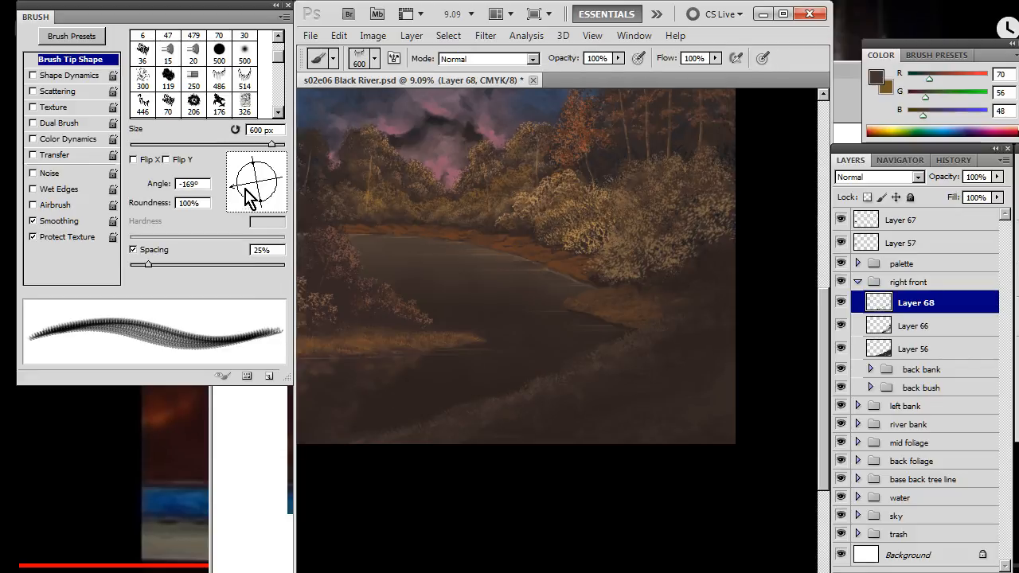
left_click_drag(230, 190, 236, 185)
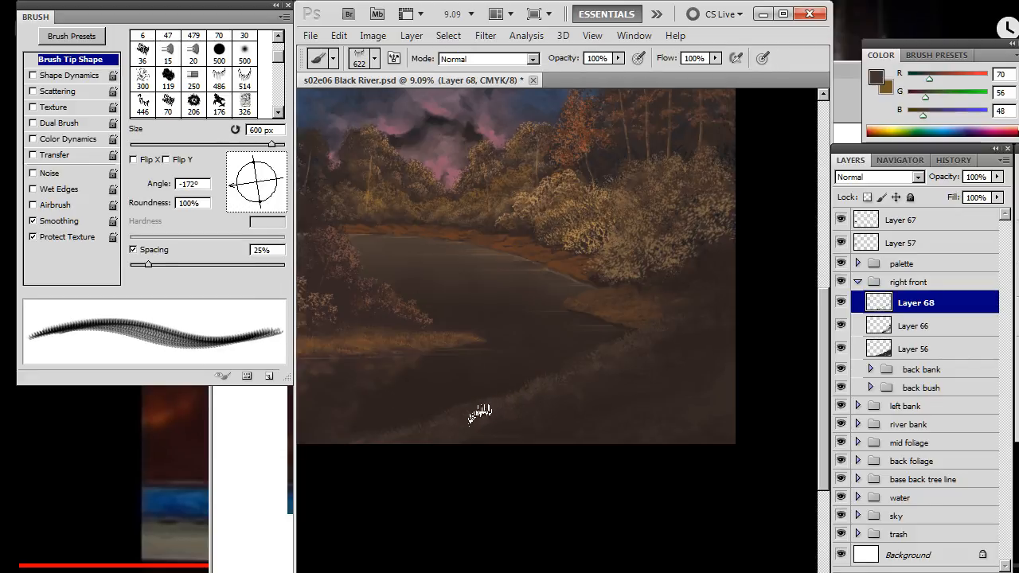
key("r")
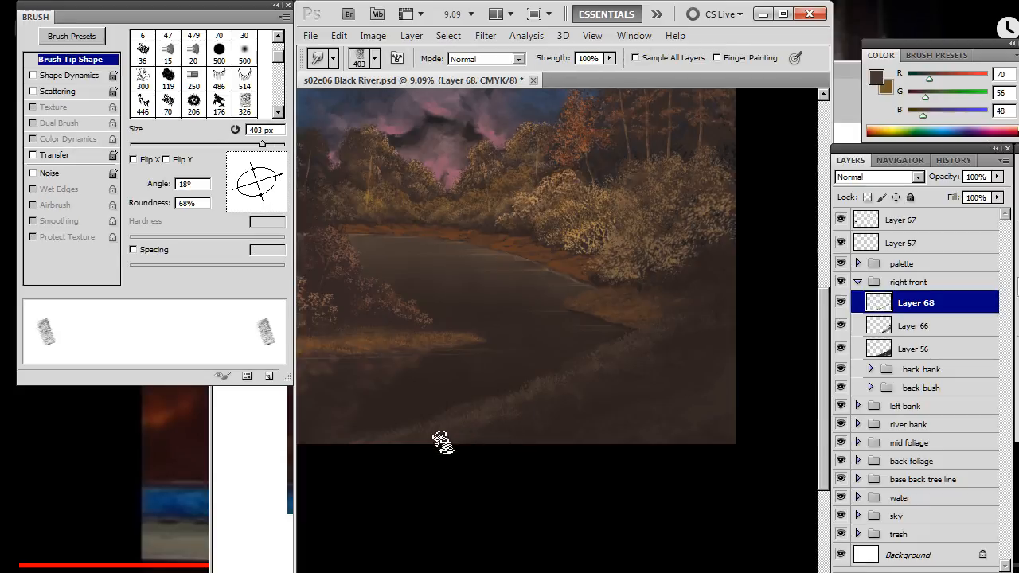
key("b")
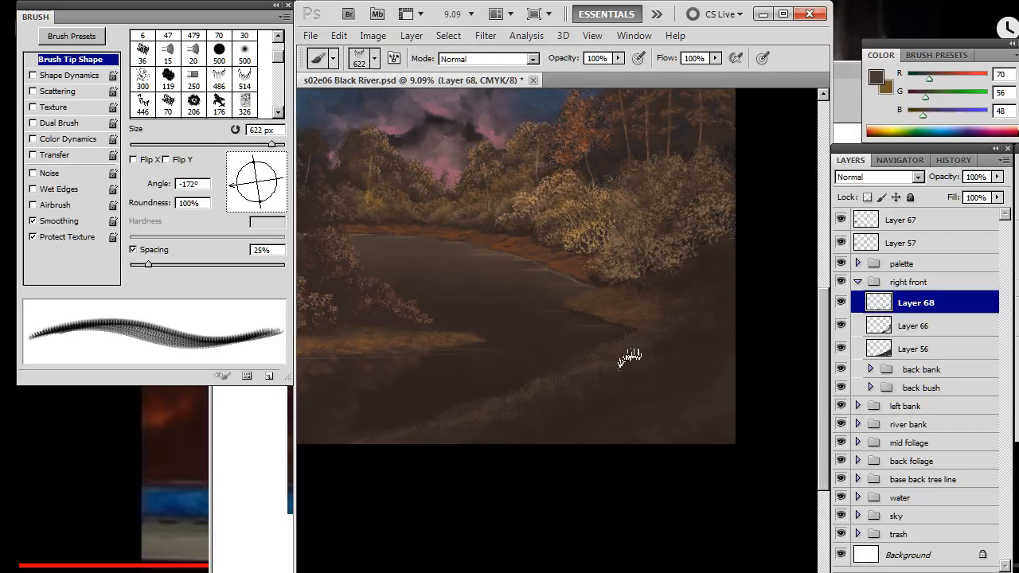
key("r")
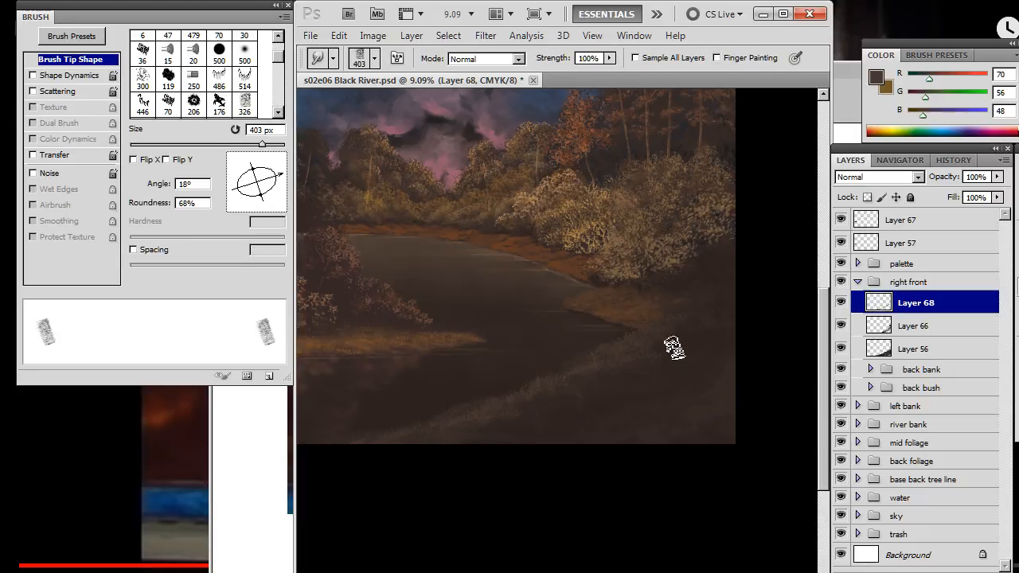
key("b")
key("r")
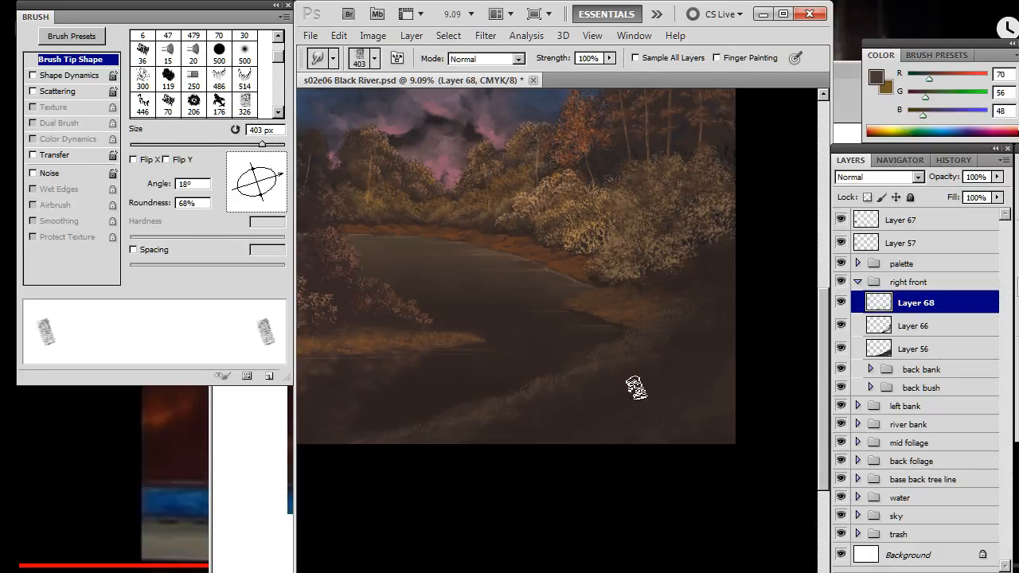
key("b")
key("r")
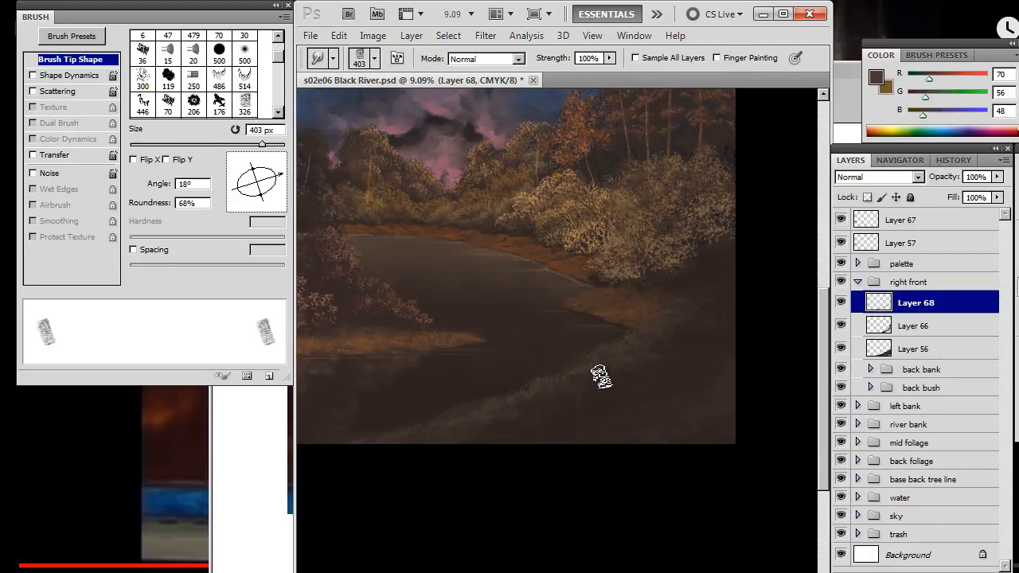
Switch the paint color to ochre (RGB 116, 89, 44) and paint 622 px grass mid-bank on a new layer, erasing and smudging its edges.
key("b")
left_click(624, 367, "alt")
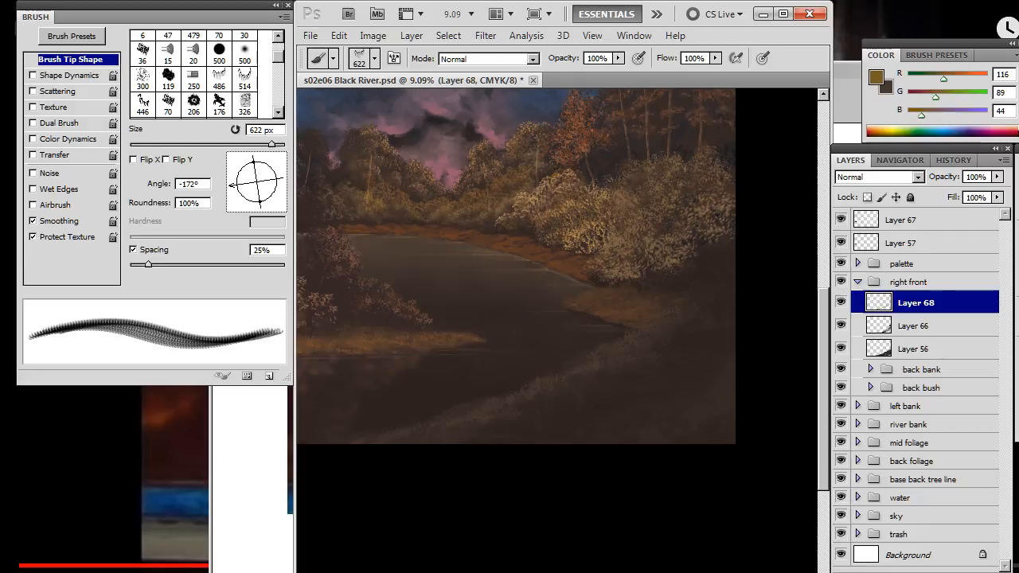
key("ctrl+shift+alt+n")
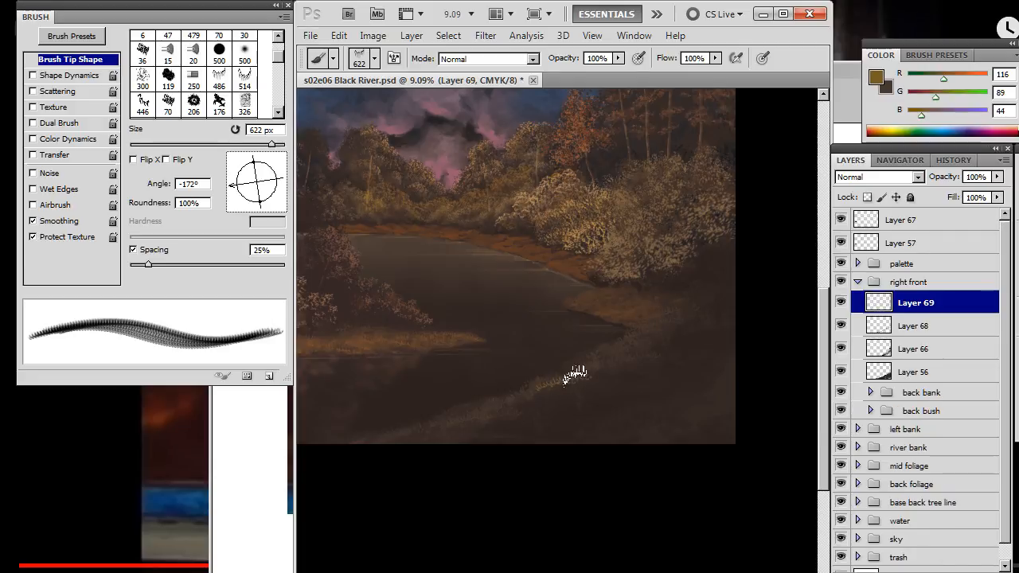
key("r")
key("e")
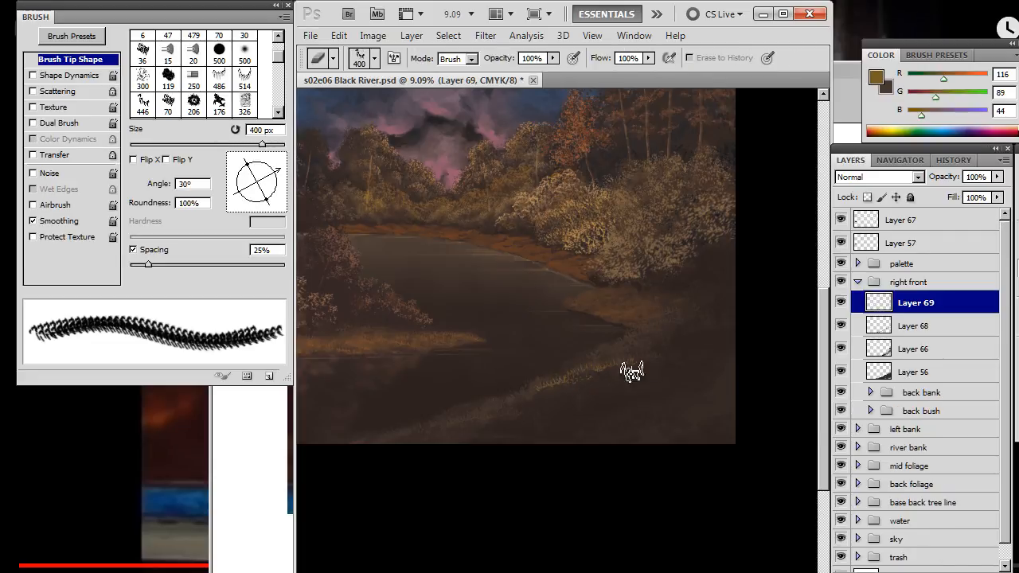
key("r")
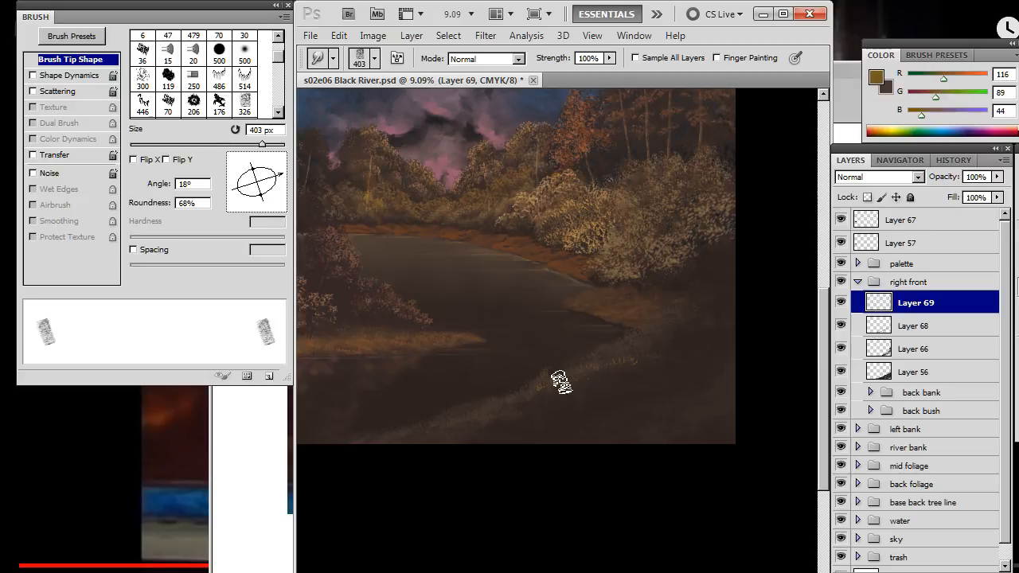
Extend the ochre grass at 500 px up toward the back bank, thinning it with the 400 px eraser and blending it with Smudge.
key("b")
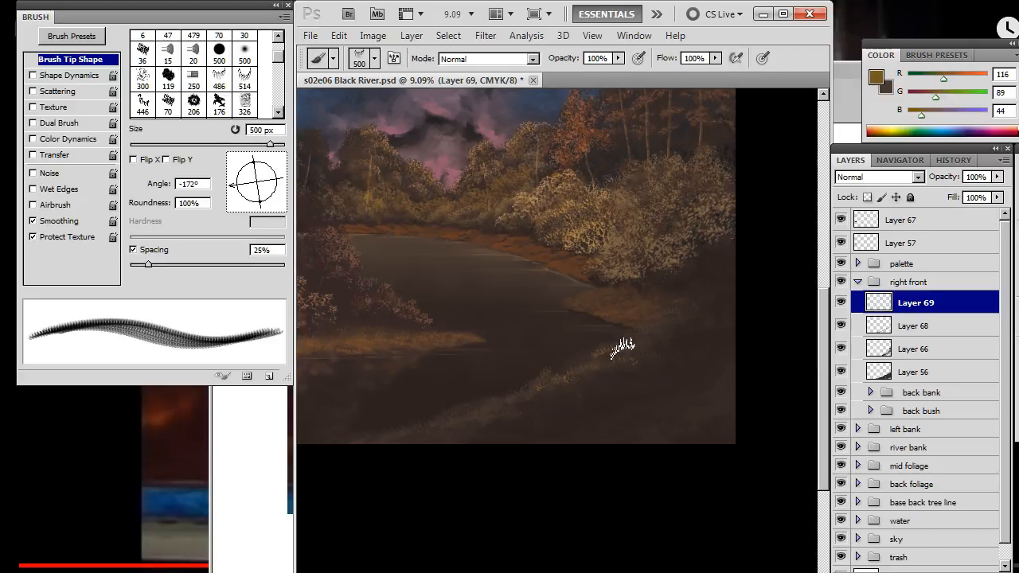
mouse_move(623, 348)
left_mouse_down()
mouse_move(661, 334)
mouse_move(668, 350)
left_mouse_up()
key("r")
key("e")
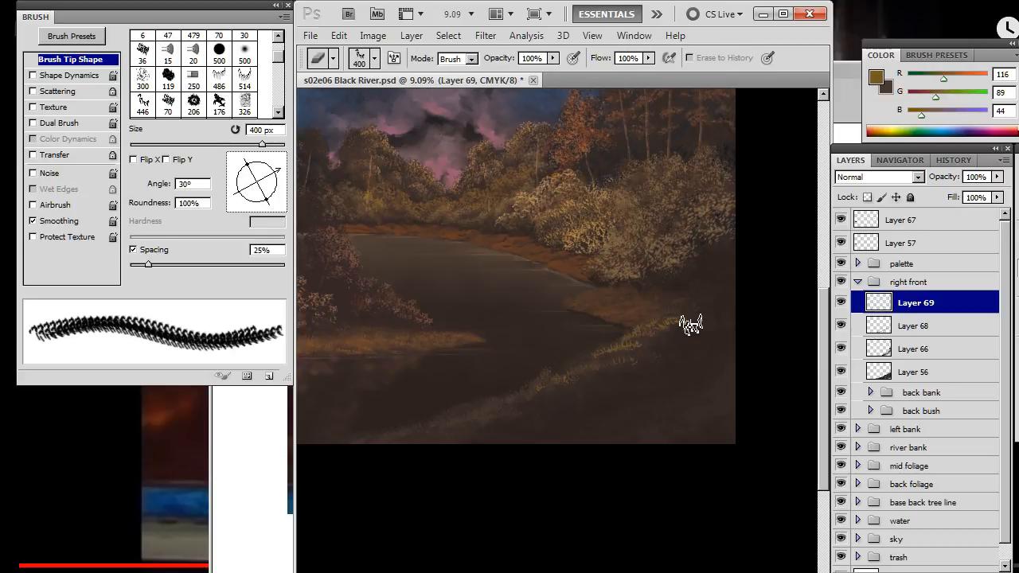
key("r")
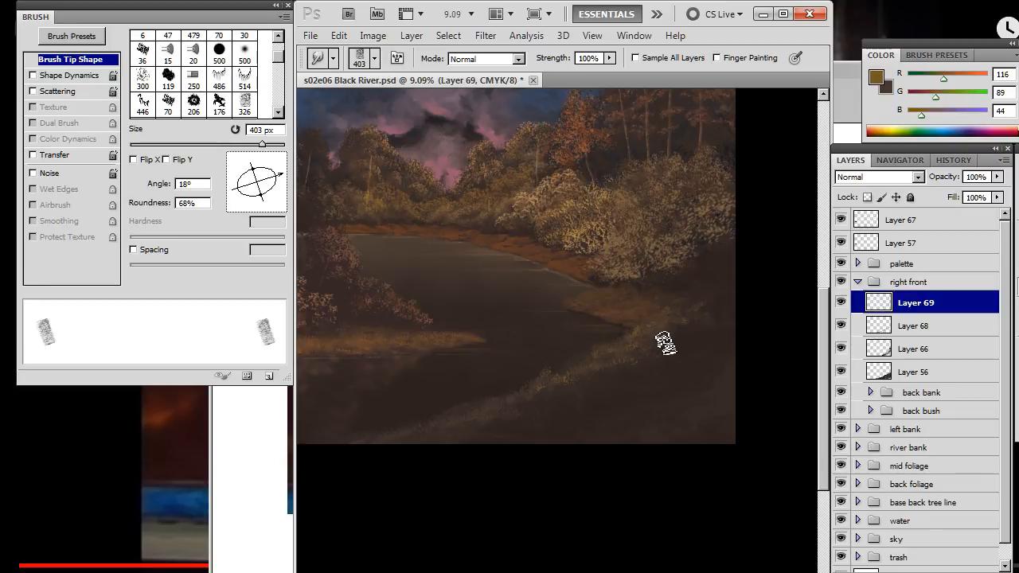
mouse_move(655, 343)
left_mouse_down()
mouse_move(673, 339)
mouse_move(655, 330)
mouse_move(698, 326)
left_mouse_up()
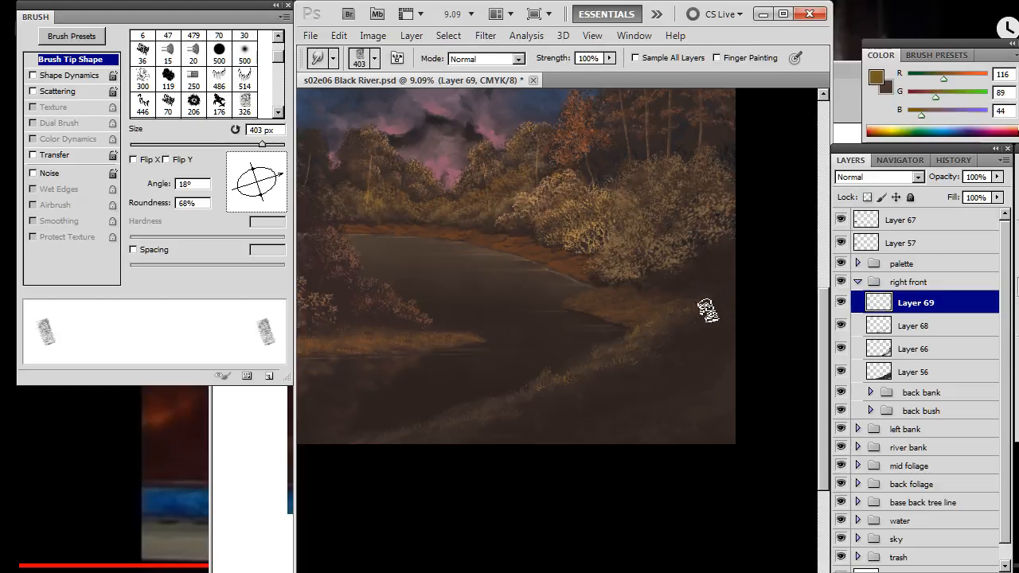
Rotate the grass brush to -160° and paint ochre grass at 400 px below the large bush to the canvas edge, smudging and erasing it.
key("b")
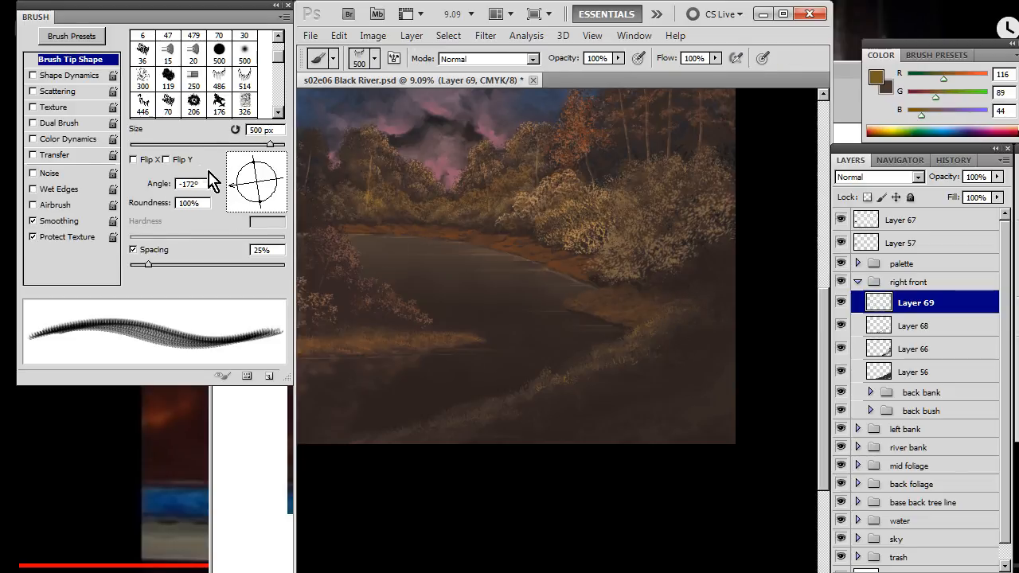
left_click_drag(231, 186, 239, 203)
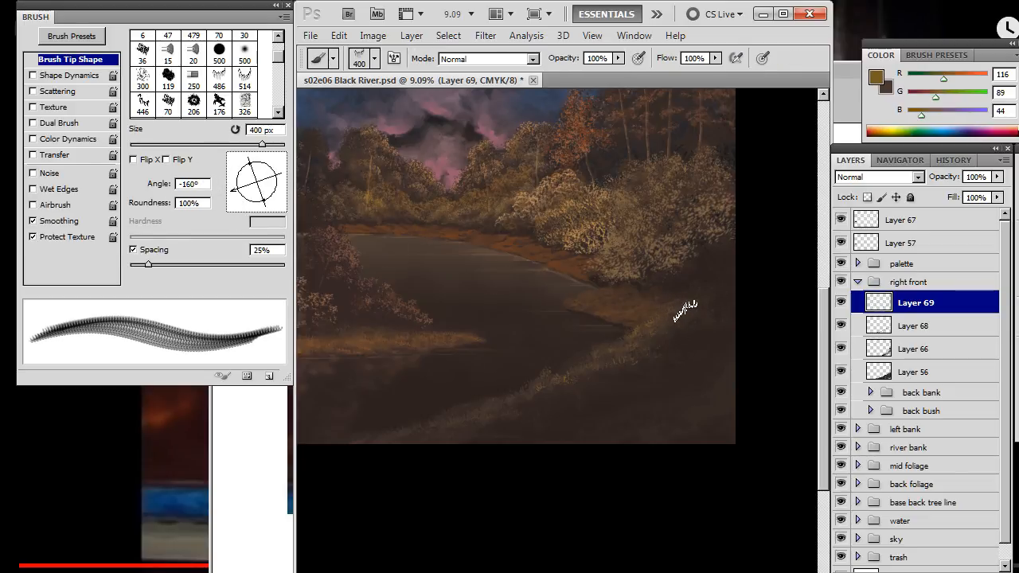
key("r")
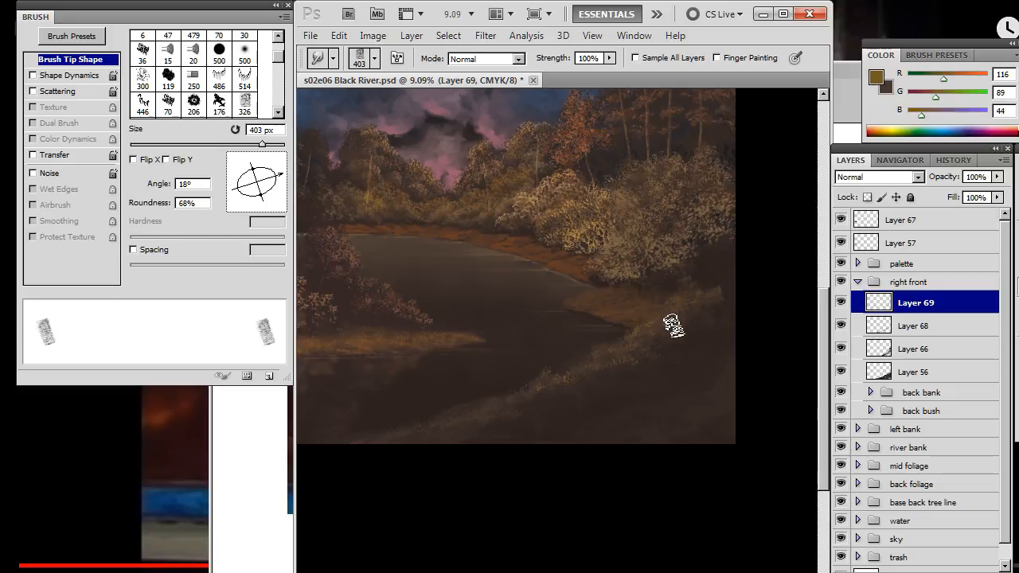
key("e")
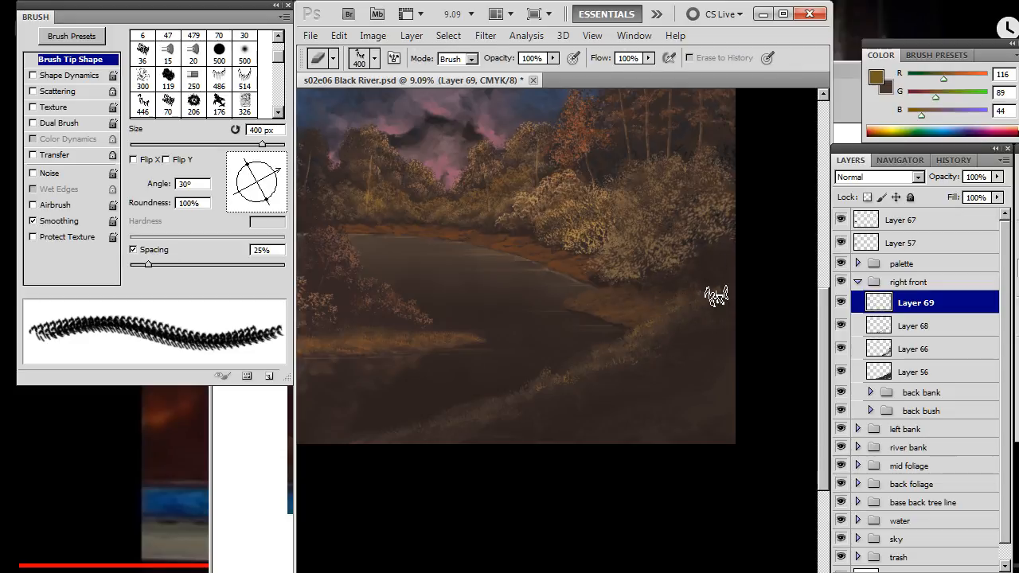
key("r")
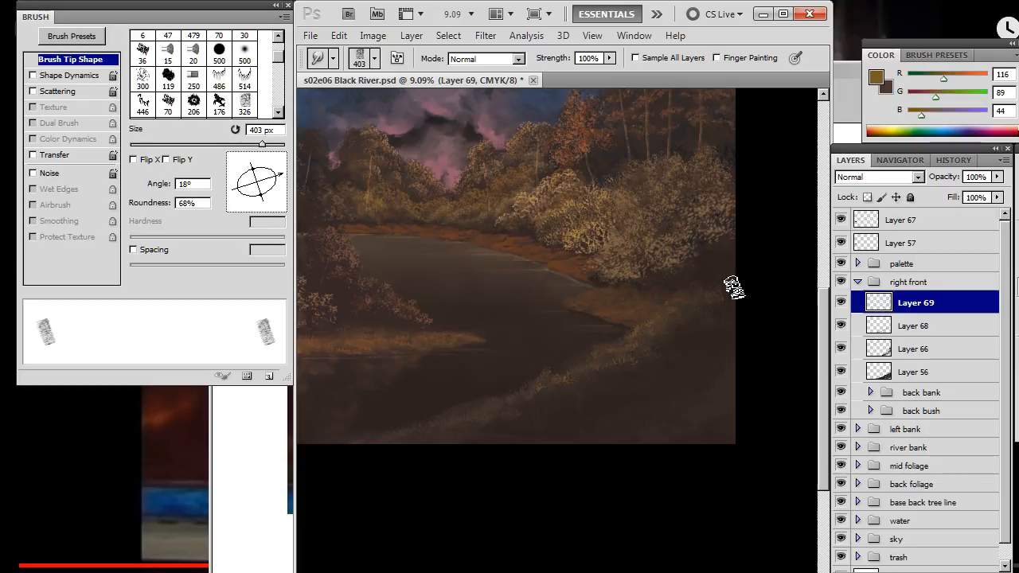
Rotate the grass brush to -171° and paint ochre grass at 700 px along the lower bank, blending it with the eraser and Smudge tool.
key("b")
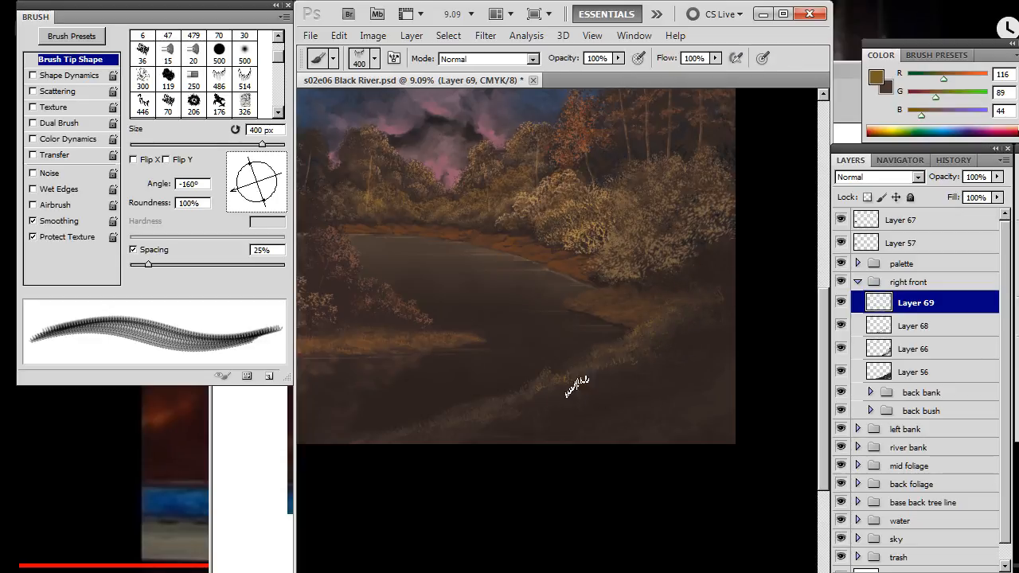
left_click_drag(236, 192, 232, 188)
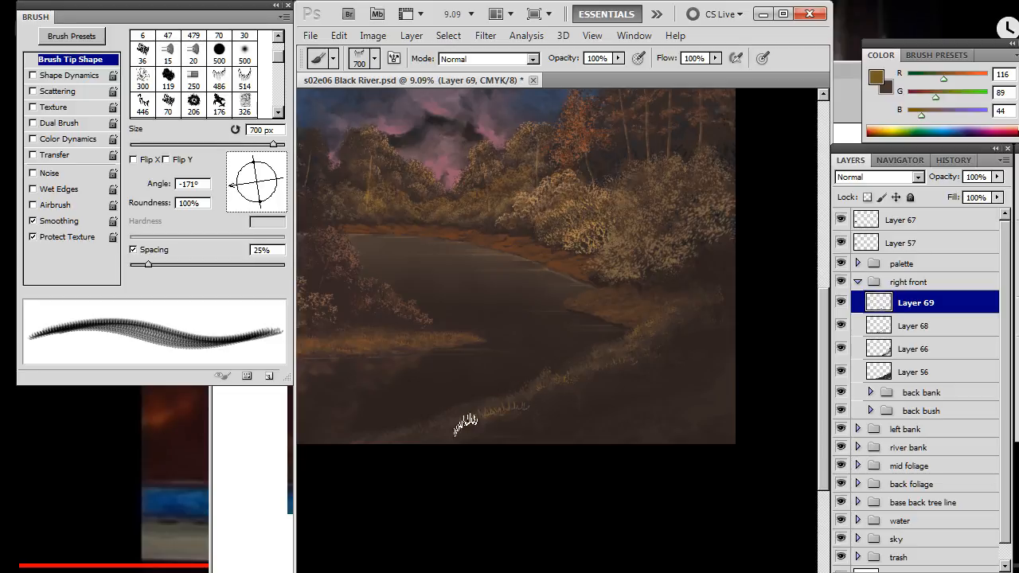
key("r")
key("e")
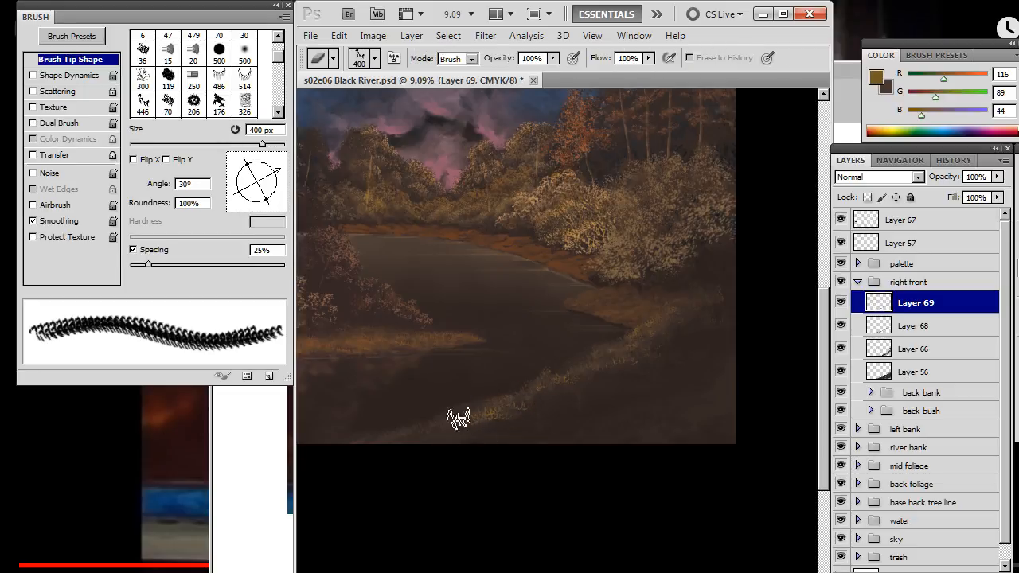
key("r")
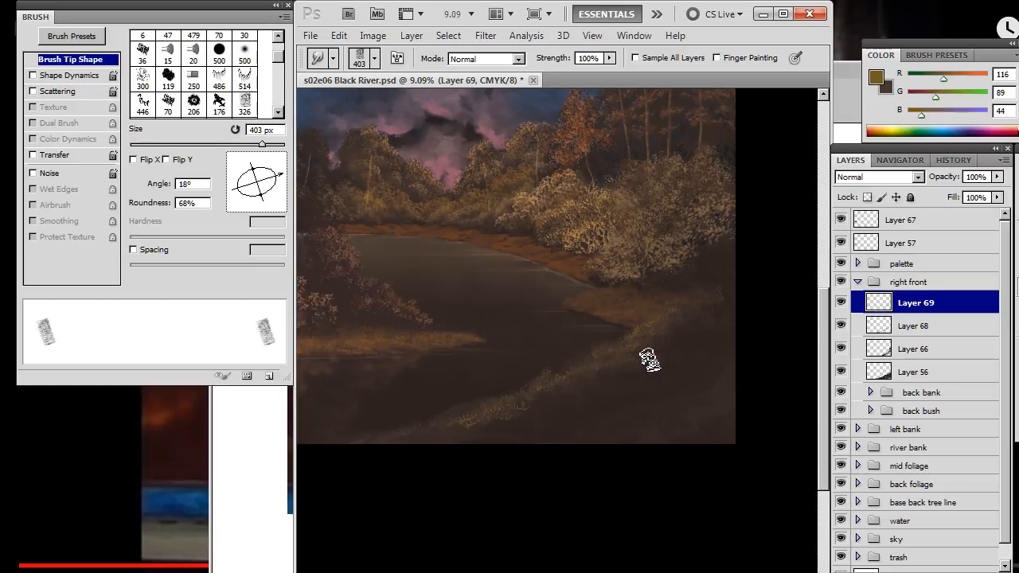
key("e")
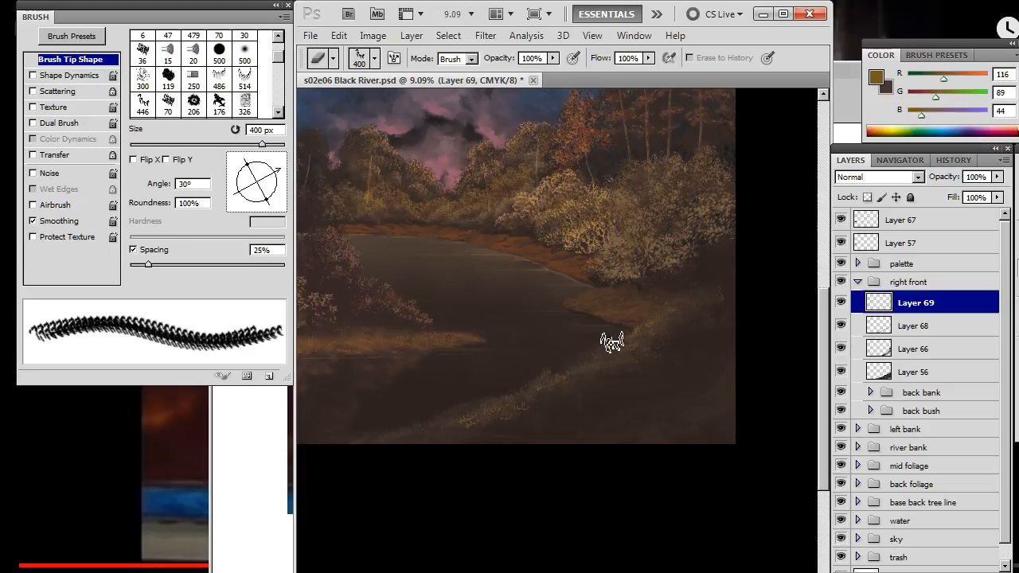
Paint more ochre grass at 700 px along the middle of the right bank, blending it with Smudge and the 400 px eraser.
key("b")
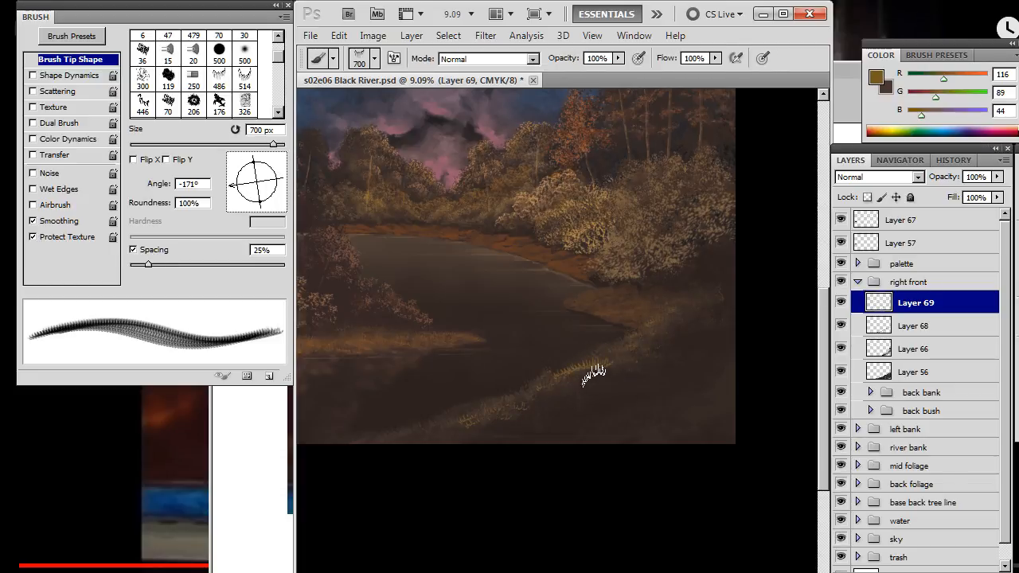
key("r")
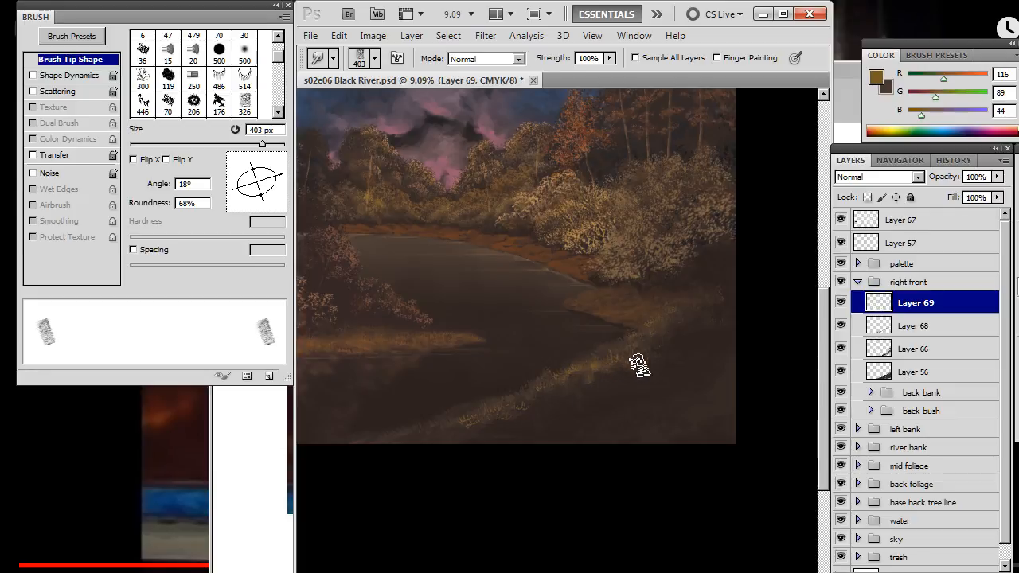
key("e")
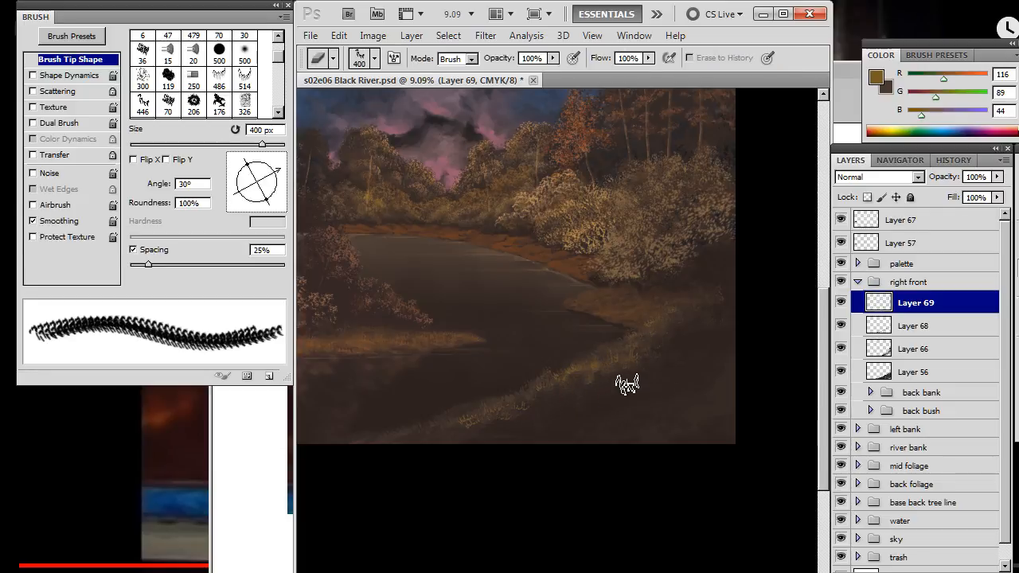
key("r")
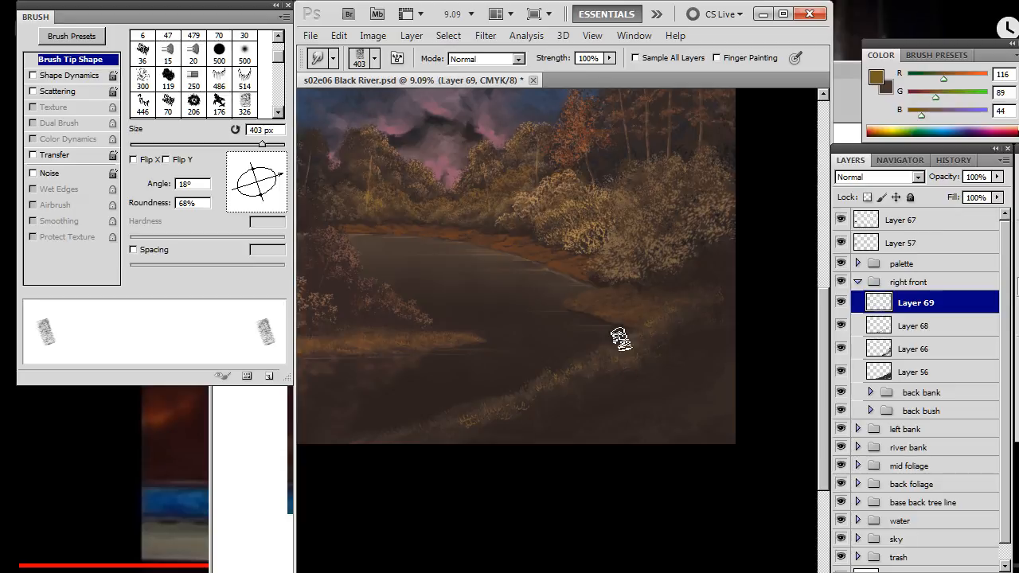
mouse_move(556, 415)
left_mouse_down()
mouse_move(587, 365)
mouse_move(553, 357)
mouse_move(501, 377)
left_mouse_up()
Paint 700 px ochre grass along the lower stretch of the bank and soften it with the Smudge tool.
key("b")
key("r")
mouse_move(556, 355)
left_mouse_down()
mouse_move(591, 358)
mouse_move(610, 343)
mouse_move(629, 356)
mouse_move(582, 349)
mouse_move(589, 357)
mouse_move(618, 344)
left_mouse_up()
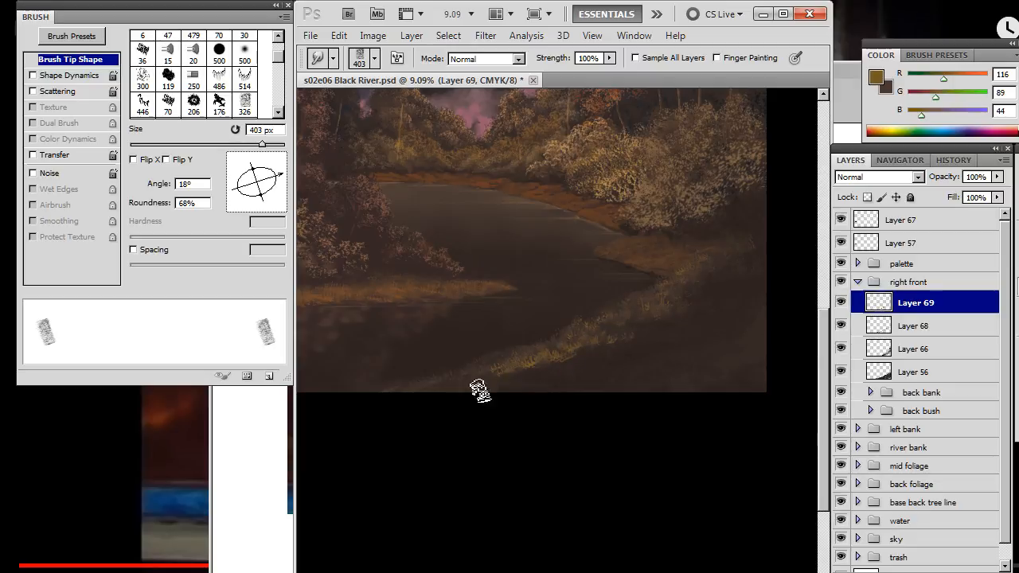
key("b")
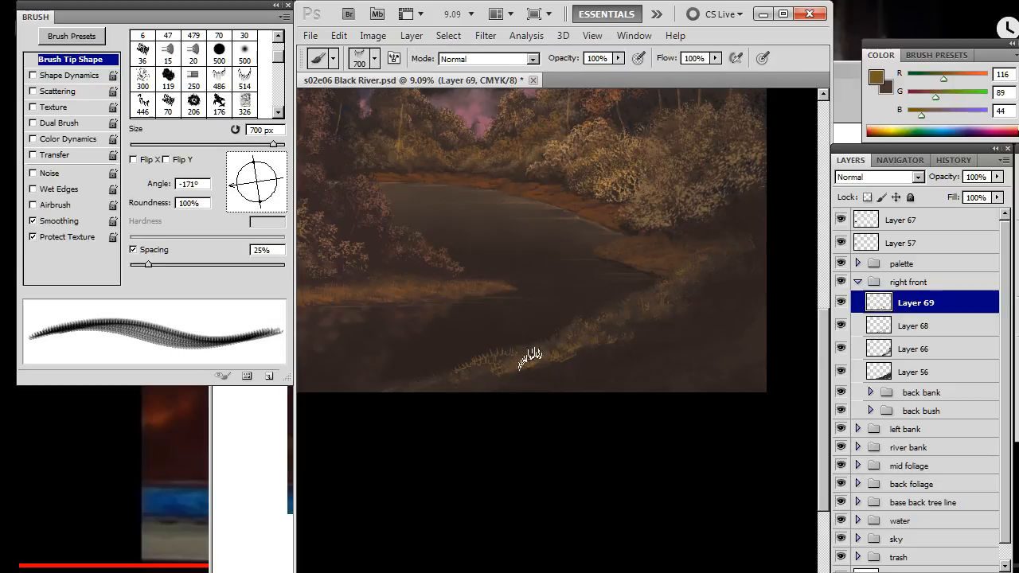
key("r")
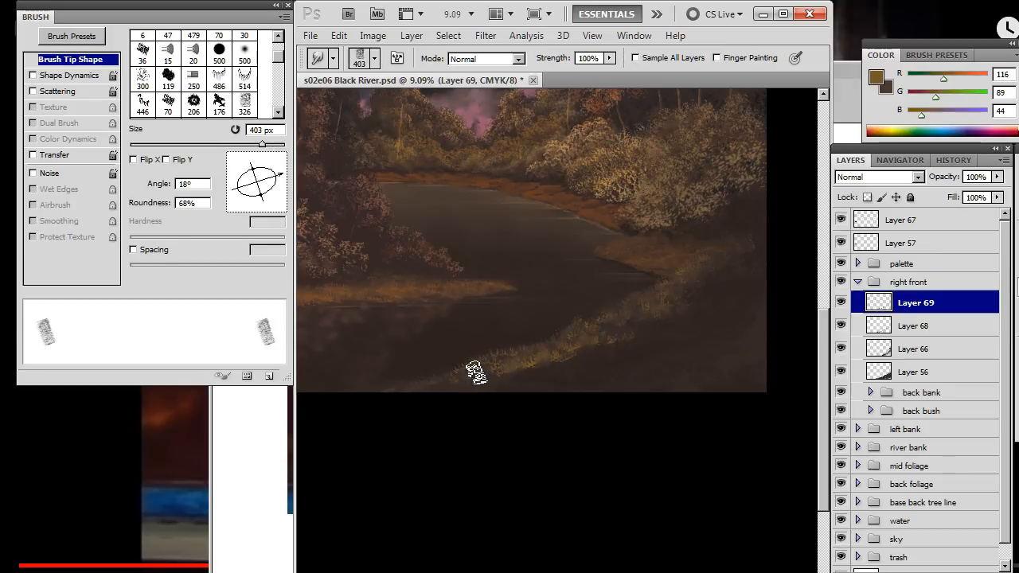
Extend the ochre grass strip down to the canvas's bottom edge, softening it with Smudge and thinning it with the eraser.
key("b")
key("r")
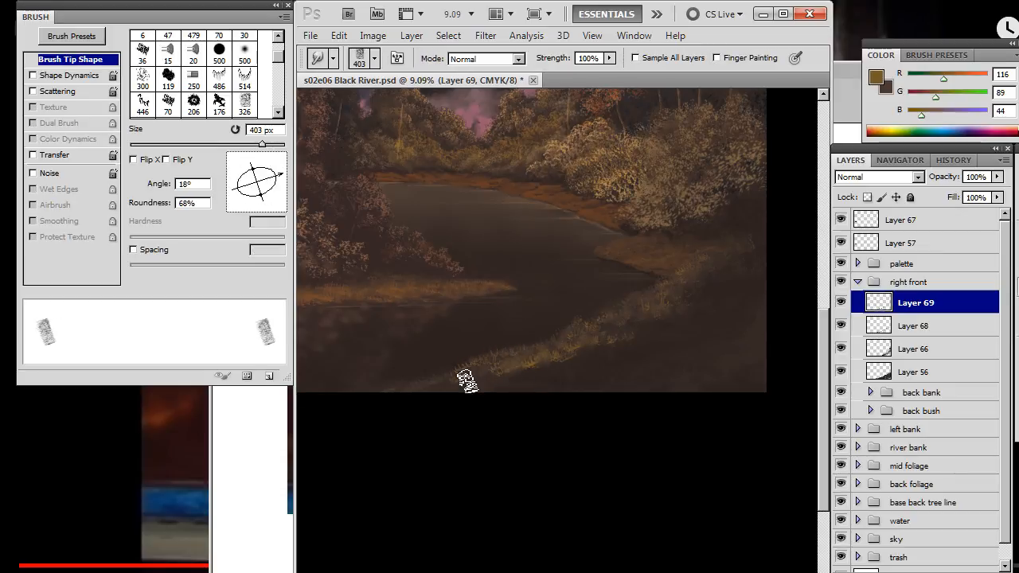
key("b")
key("r")
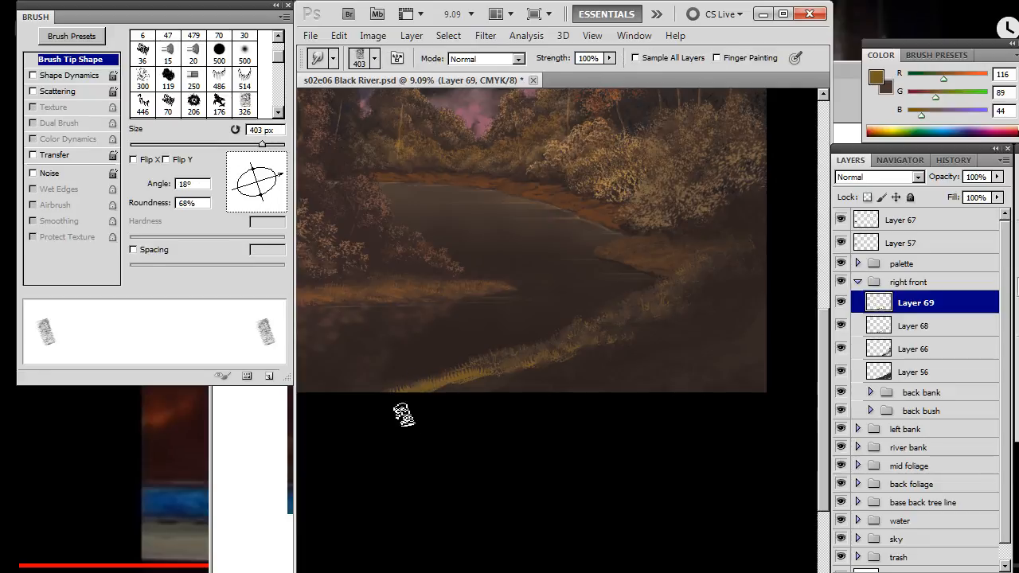
key("e")
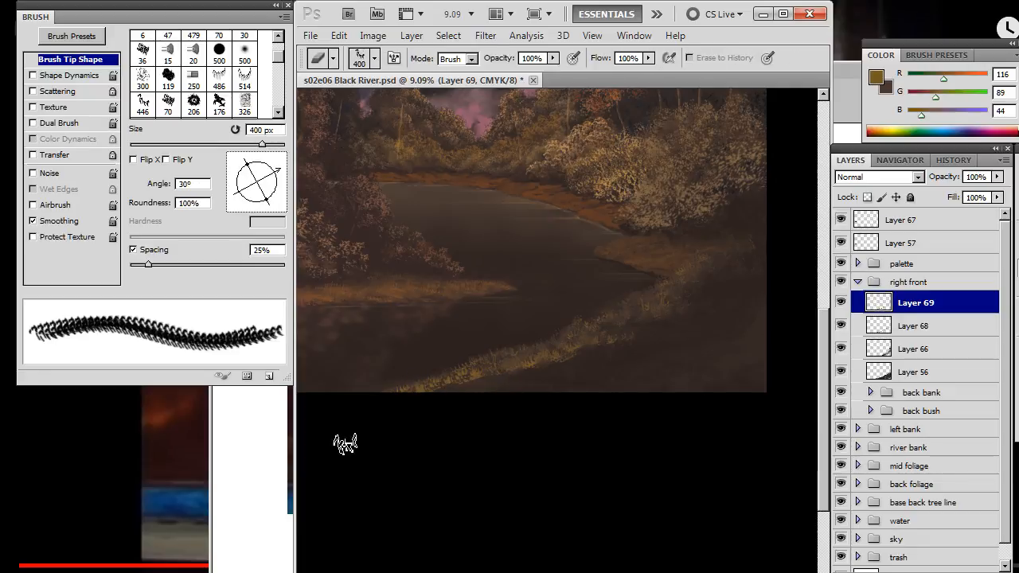
key("b")
left_click_drag(546, 364, 486, 384)
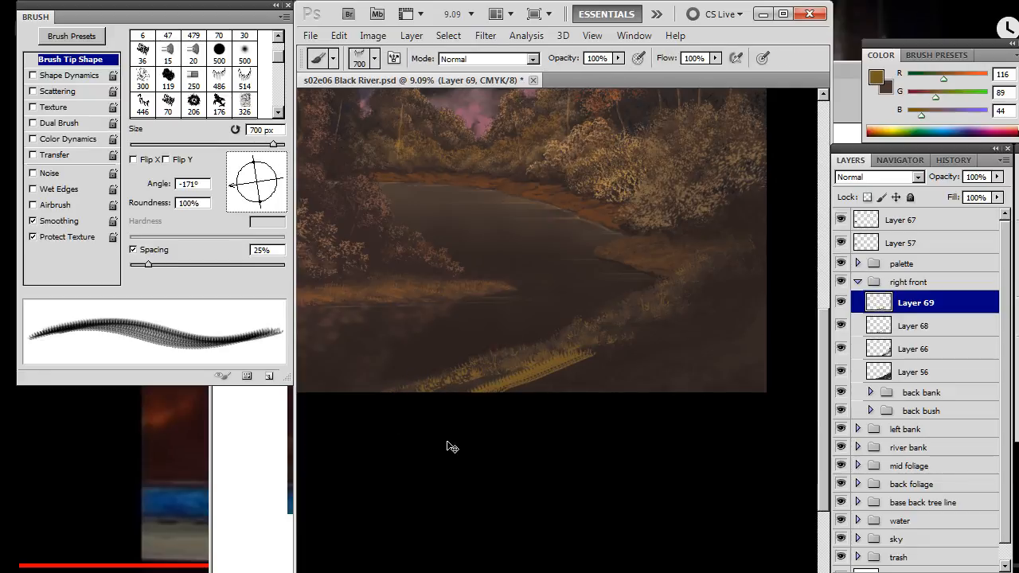
key("ctrl+z")
Thicken the ochre grass where the bank meets the canvas's bottom edge, smudging and erasing its outline.
key("r")
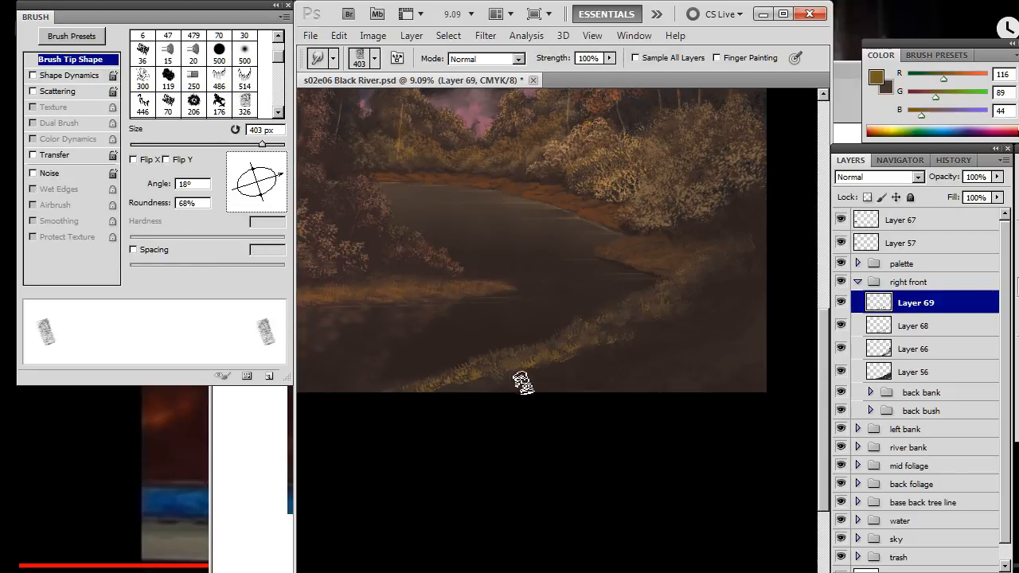
key("b")
key("e")
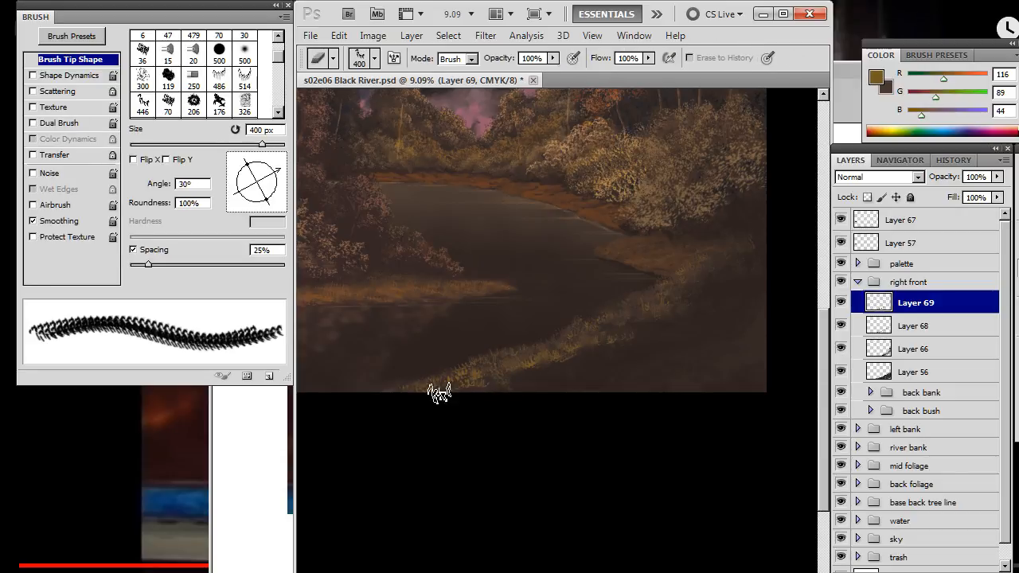
key("b")
key("r")
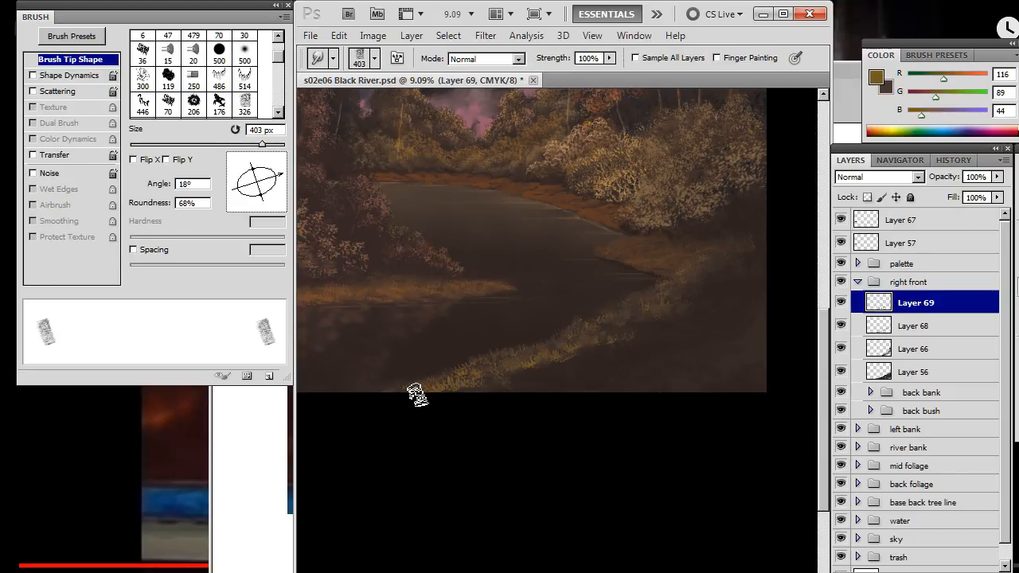
key("e")
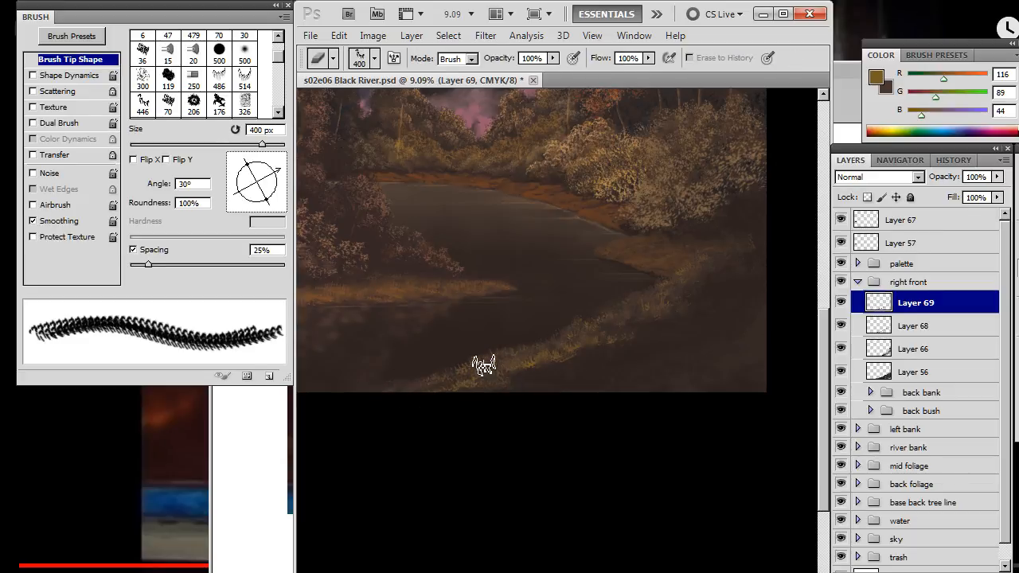
Thin and blend the underside of the grass strip along the bank, alternating Smudge with the 400 px eraser.
key("r")
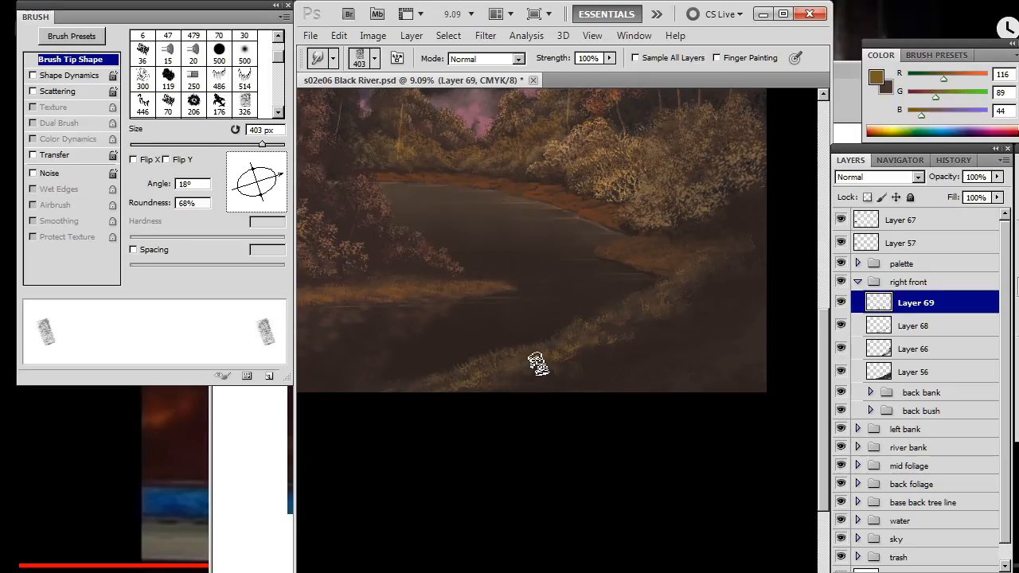
key("e")
key("r")
key("e")
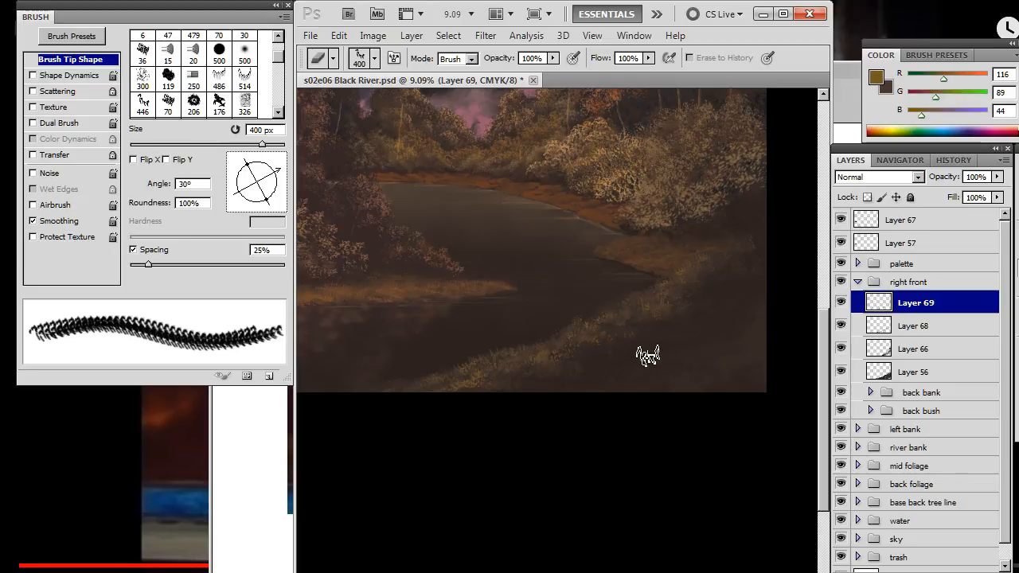
key("r")
key("e")
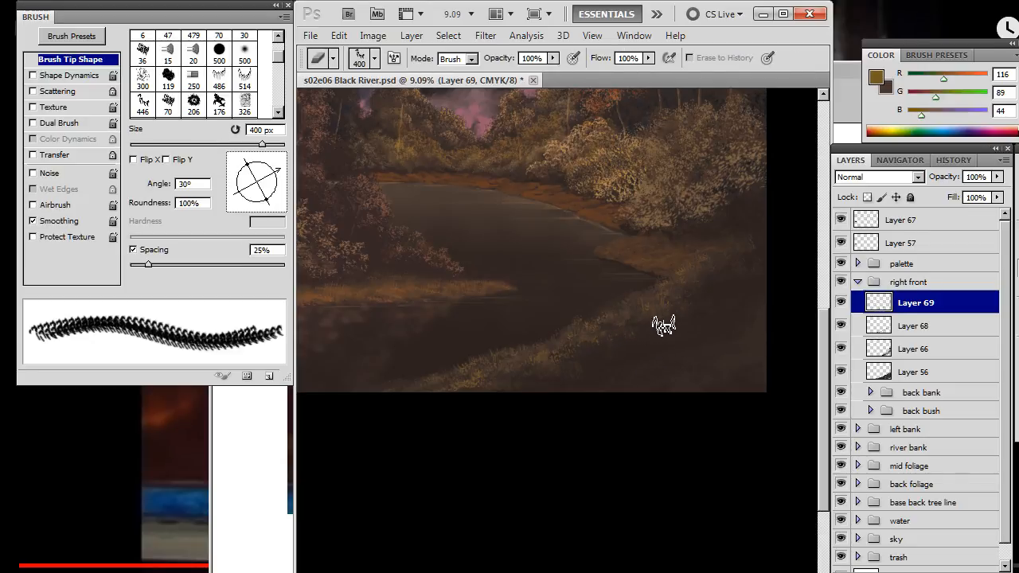
Paint ochre grass at 500 px and 60% opacity from the river bend toward the right canvas edge, erasing its lower edge.
key("b")
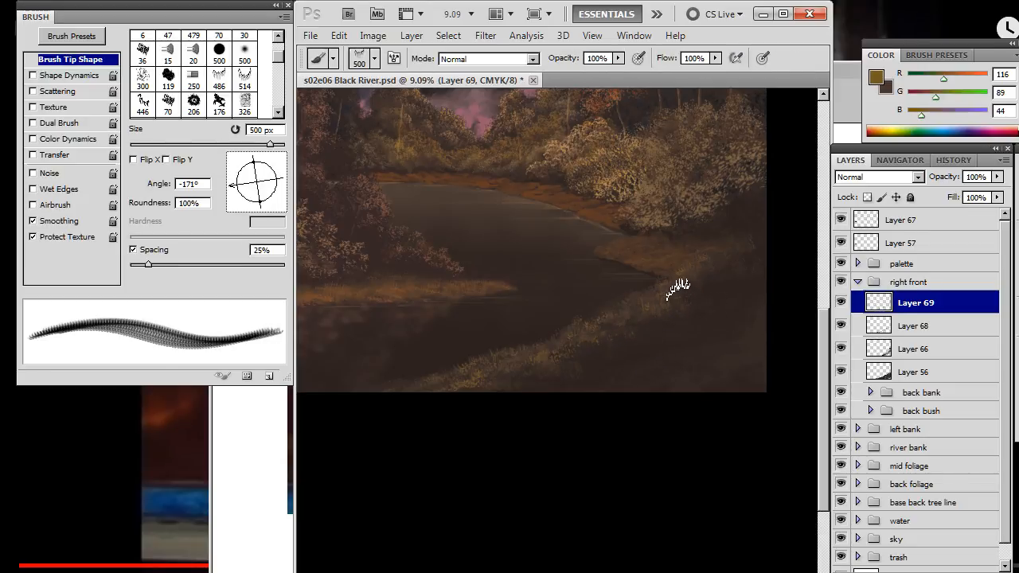
key("6")
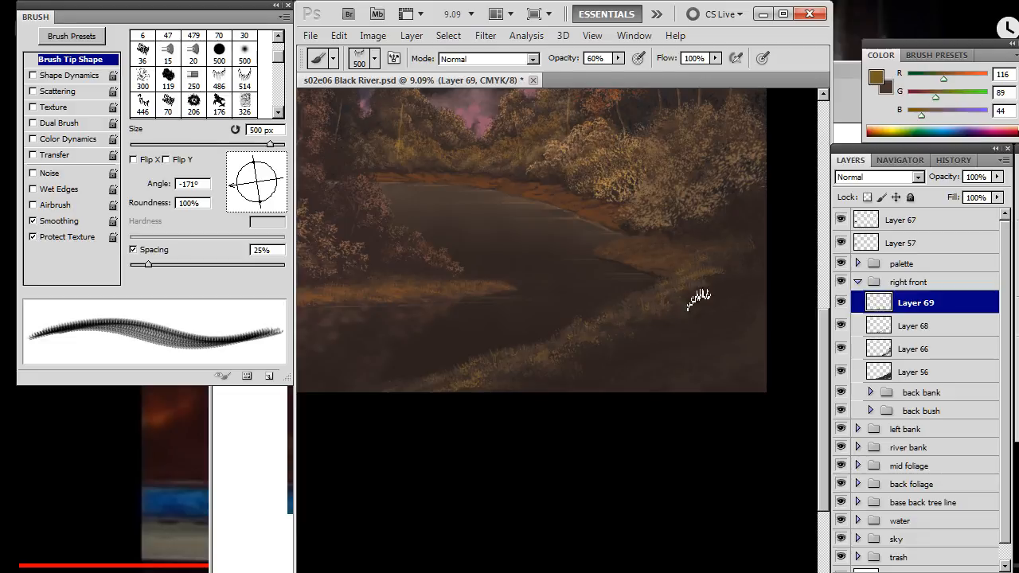
key("e")
mouse_move(678, 296)
left_mouse_down()
mouse_move(695, 322)
mouse_move(738, 280)
mouse_move(718, 322)
left_mouse_up()
key("b")
key("e")
key("b")
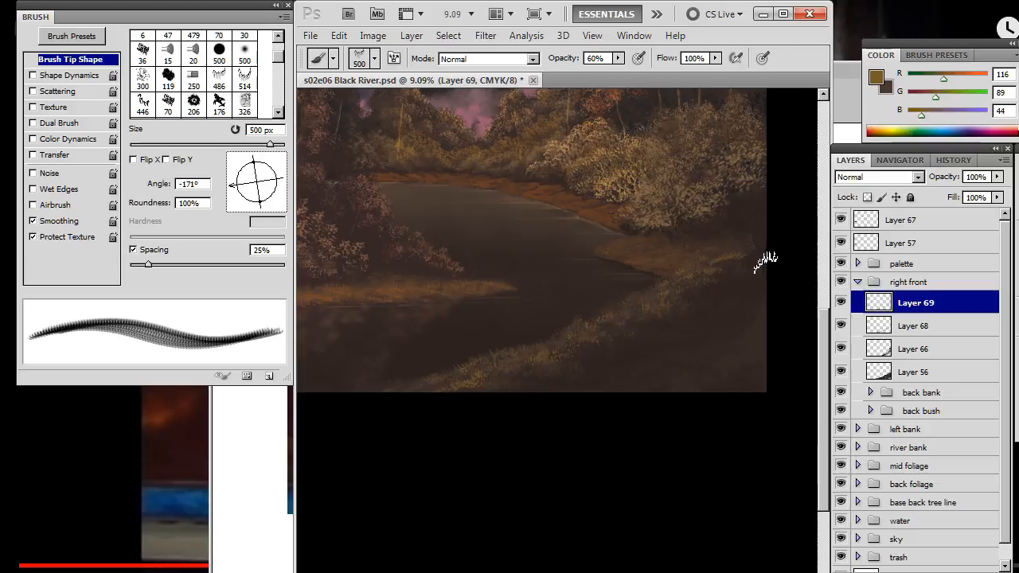
key("e")
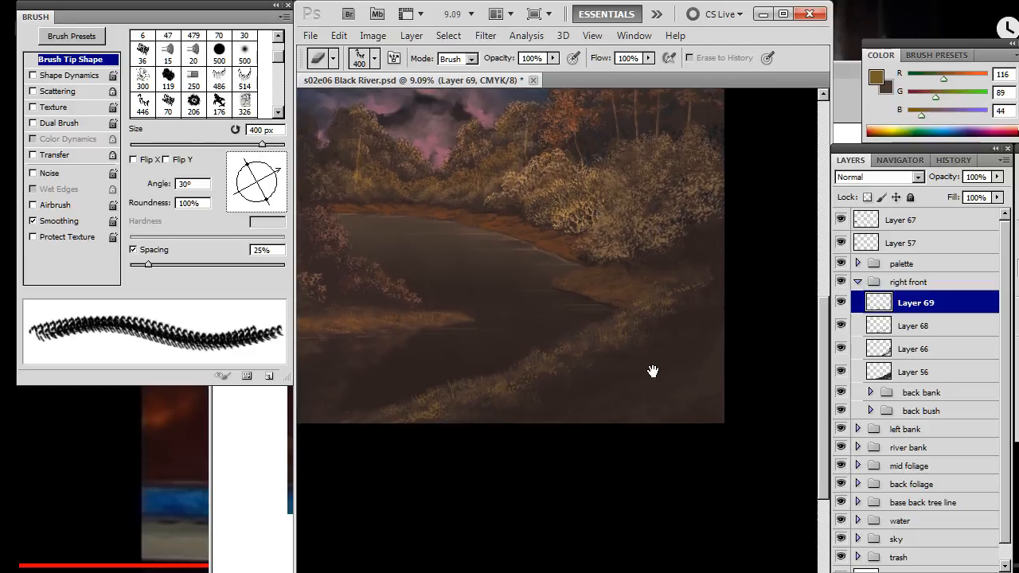
Layer 500 px grass at 60% opacity over the lower bank down to the bottom edge, breaking it up with the eraser.
key("b")
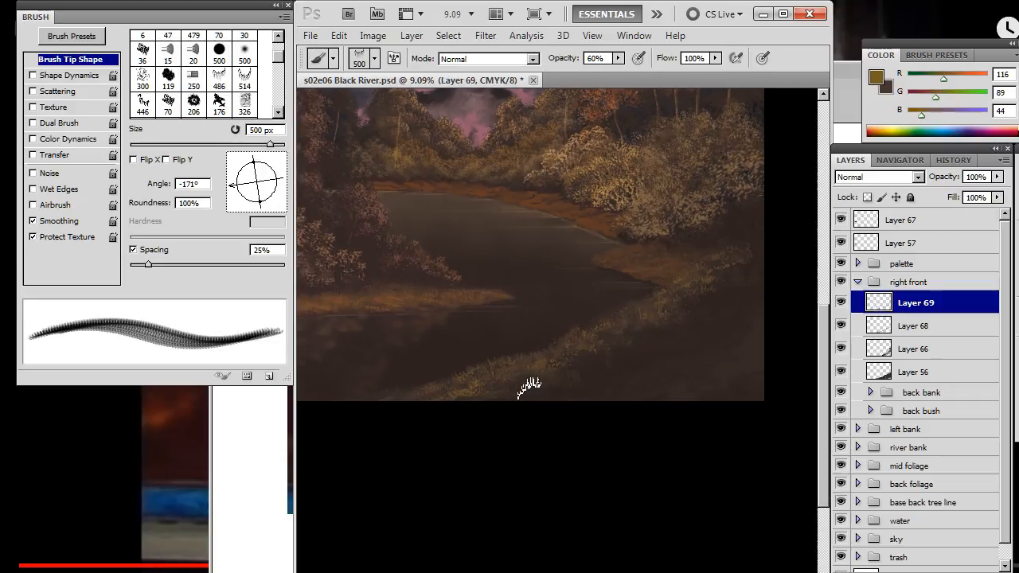
key("e")
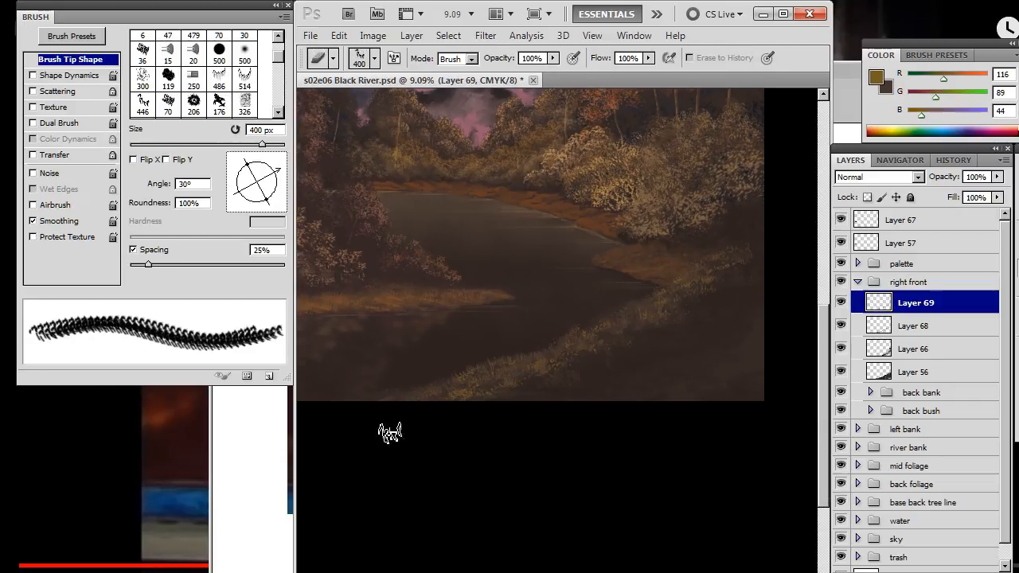
key("b")
key("e")
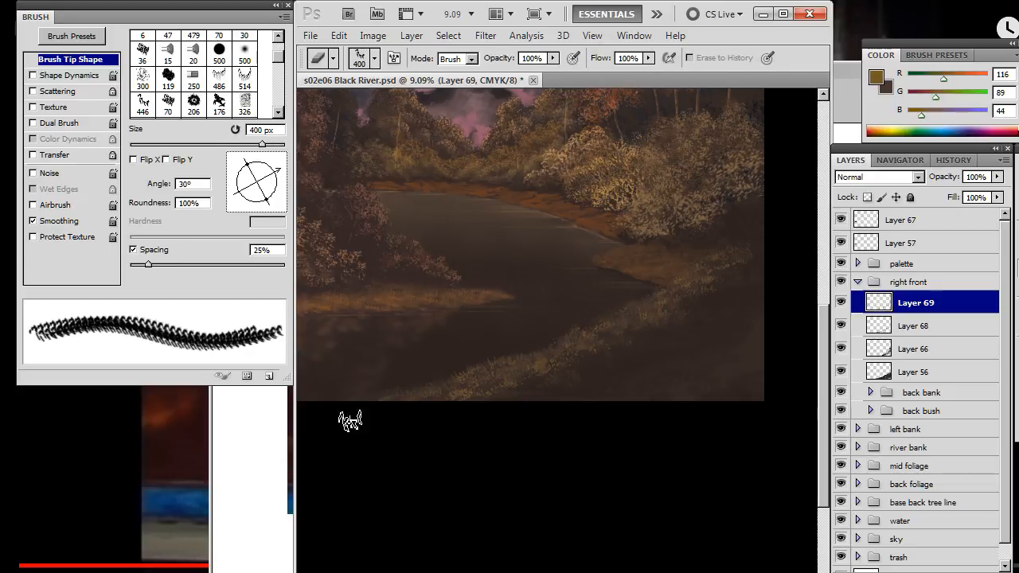
key("b")
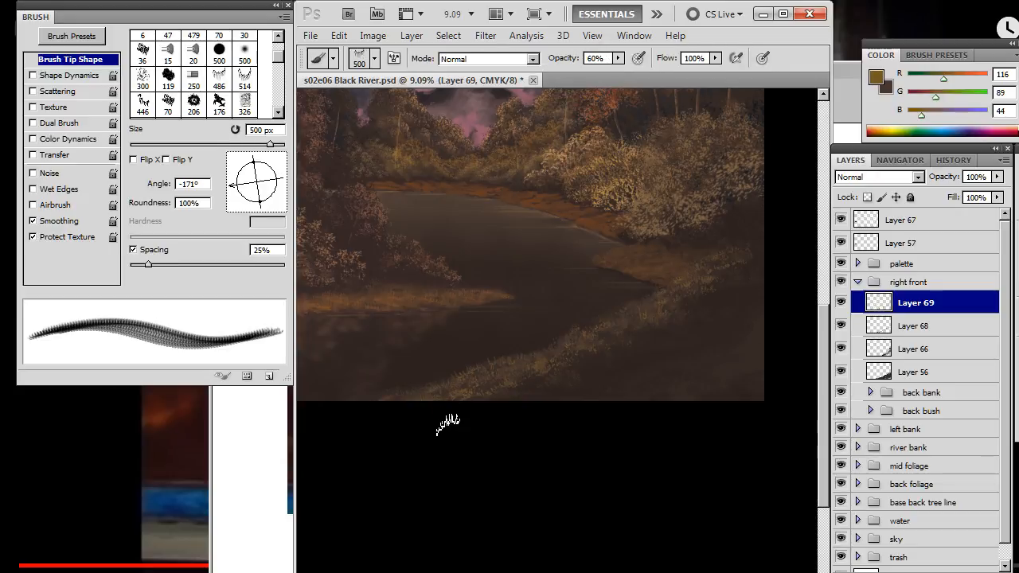
key("e")
key("b")
key("e")
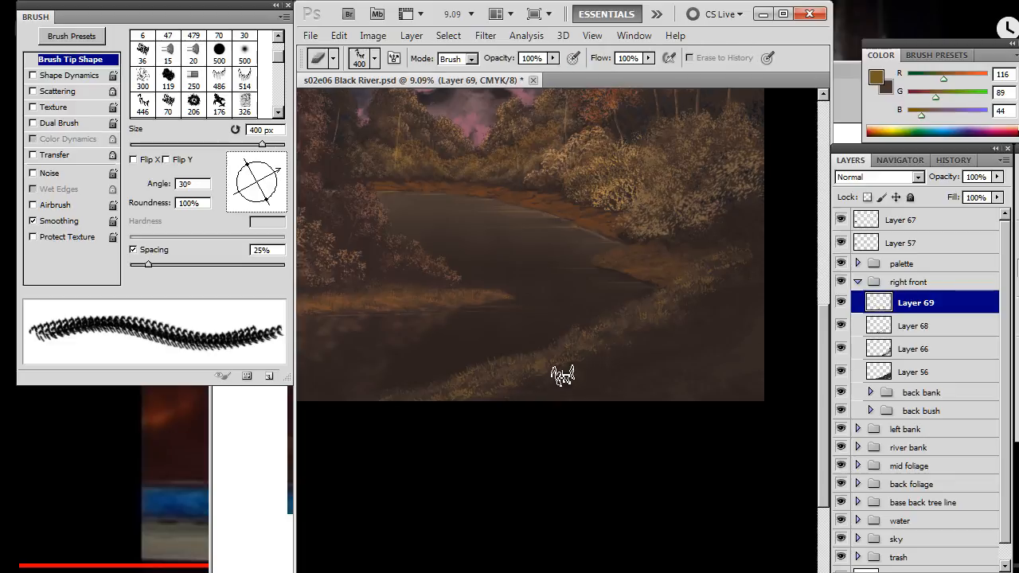
Rotate the grass brush to -178° and paint 505 px ochre grass below the lower bank strip, fading it with the eraser.
key("b")
left_click(236, 183)
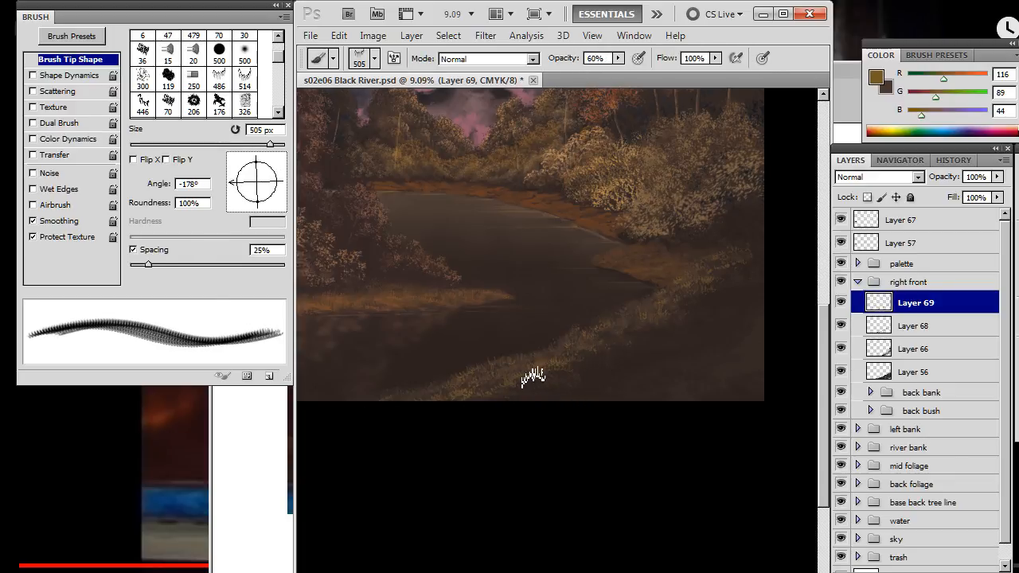
key("e")
key("b")
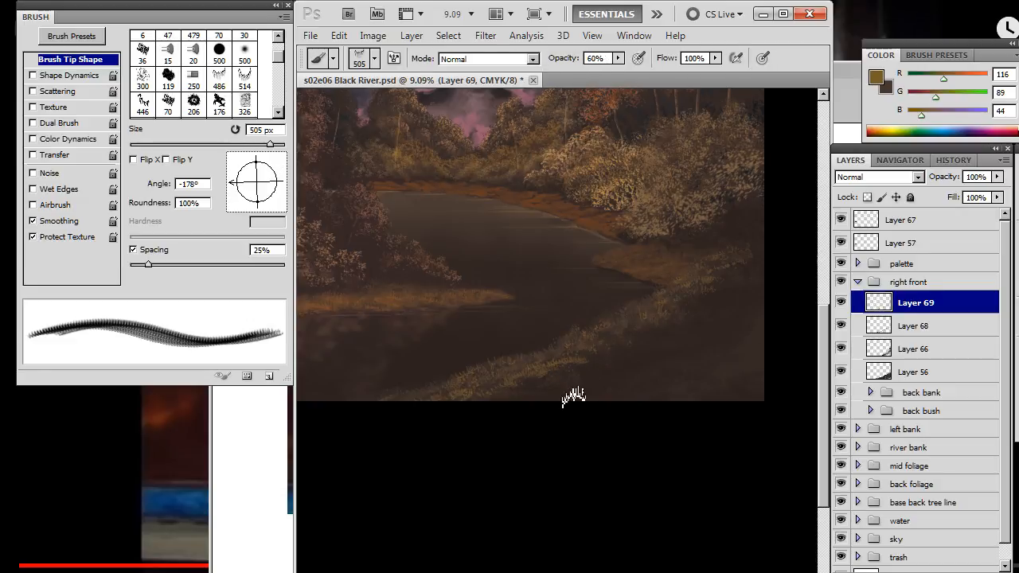
key("e")
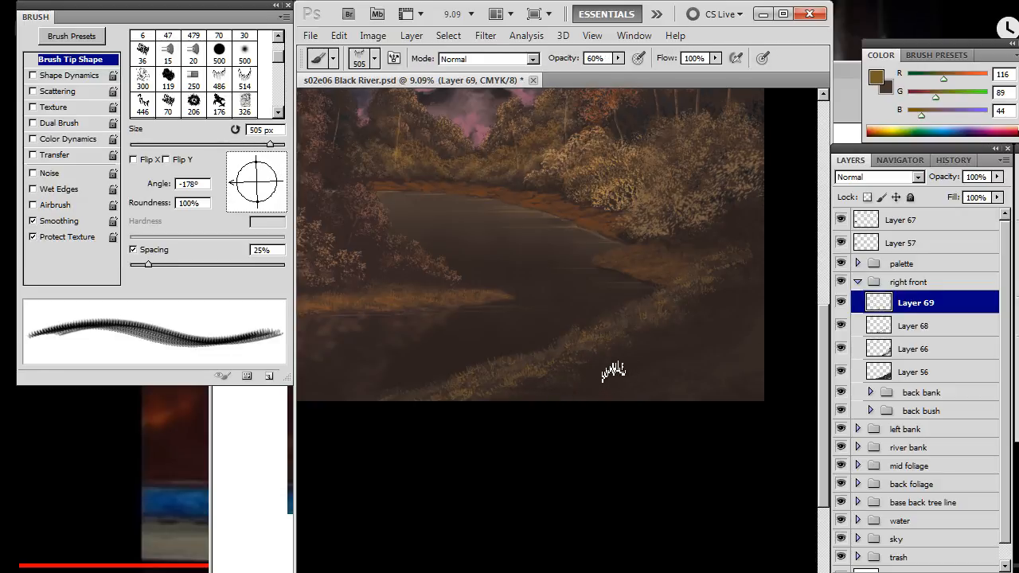
key("e")
key("b")
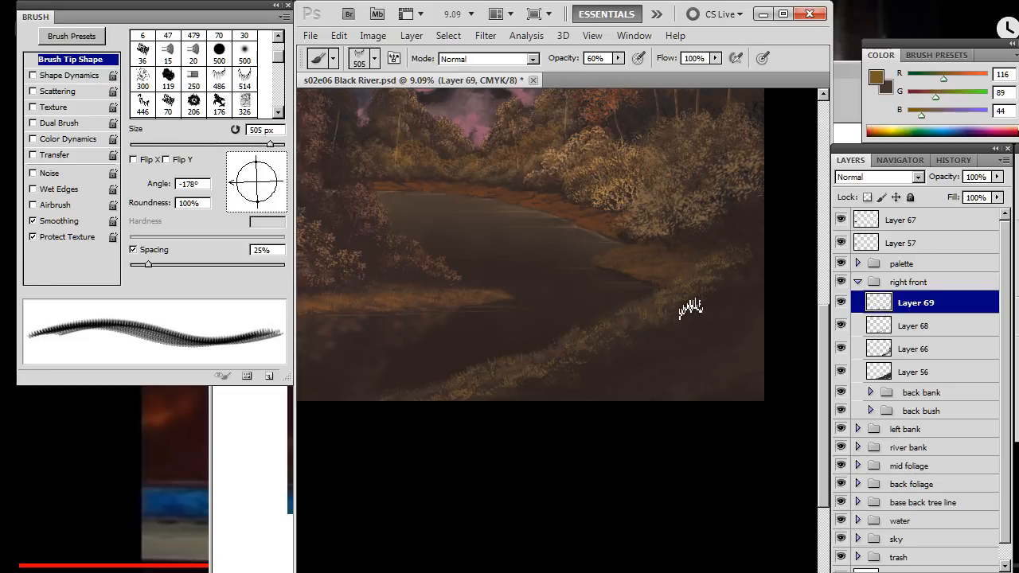
Touch up the 505 px grass near the right canvas edge with the 400 px eraser, and blend it with Smudge angled to 35°.
key("e")
key("b")
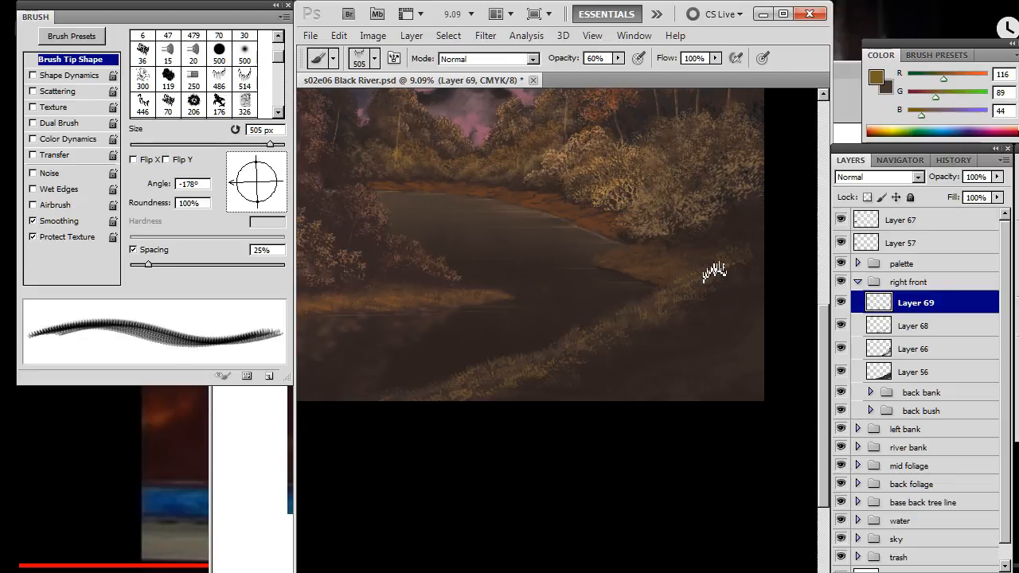
key("e")
key("b")
key("e")
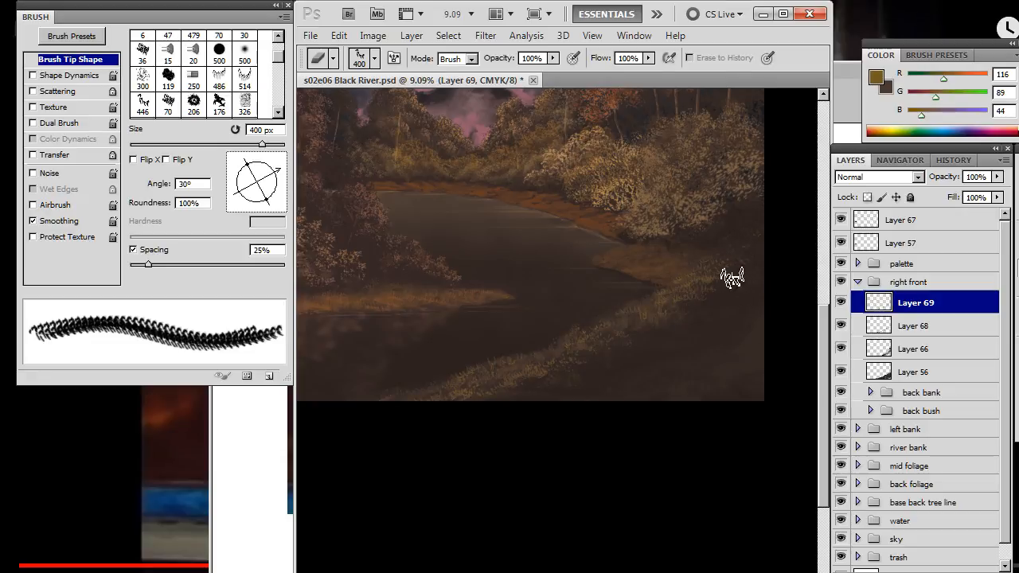
key("r")
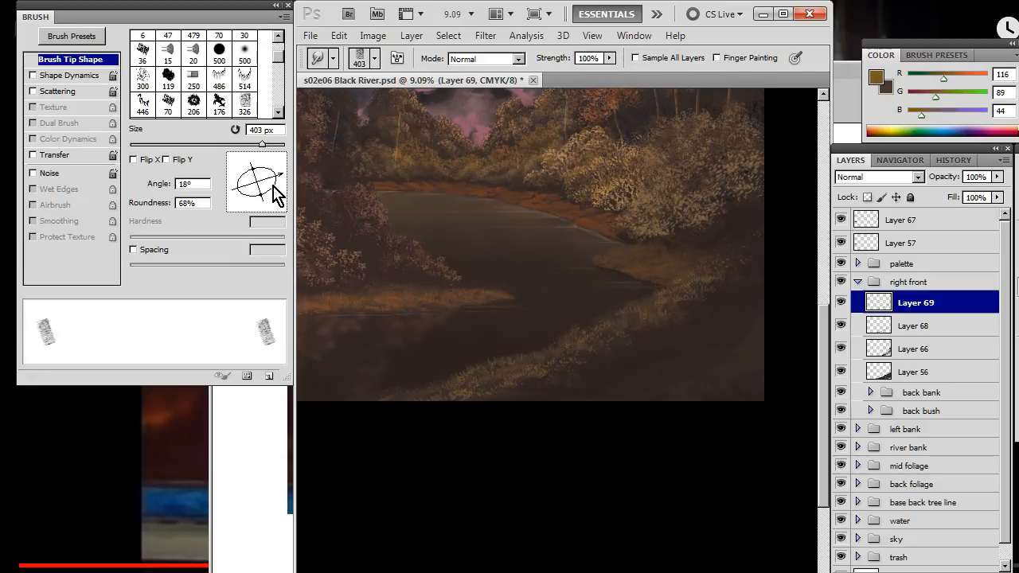
left_click_drag(276, 195, 279, 168)
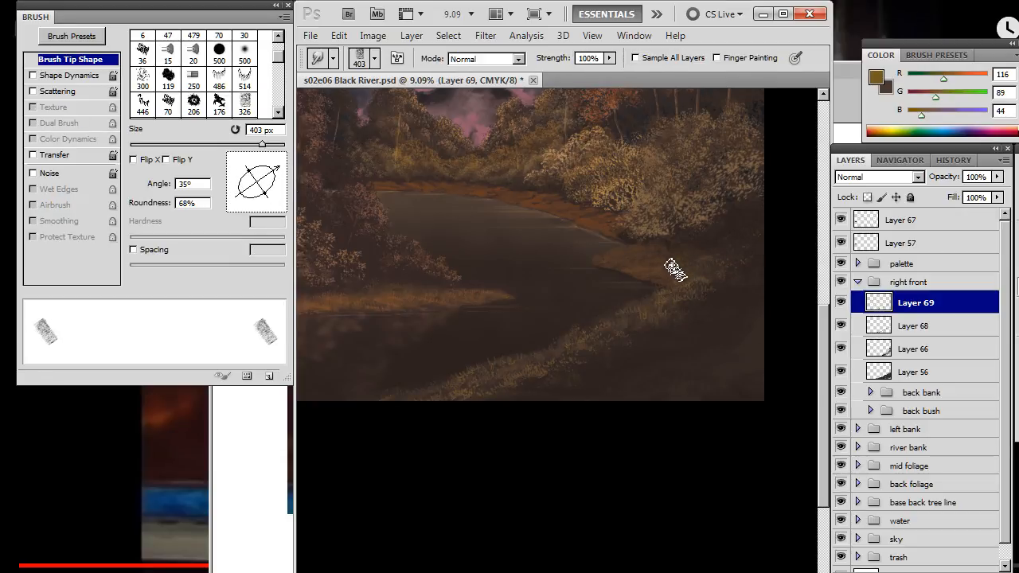
Paint finer ochre grass toward the right canvas edge with the grass brush at 249 px, angled -167° with 54% opacity.
key("b")
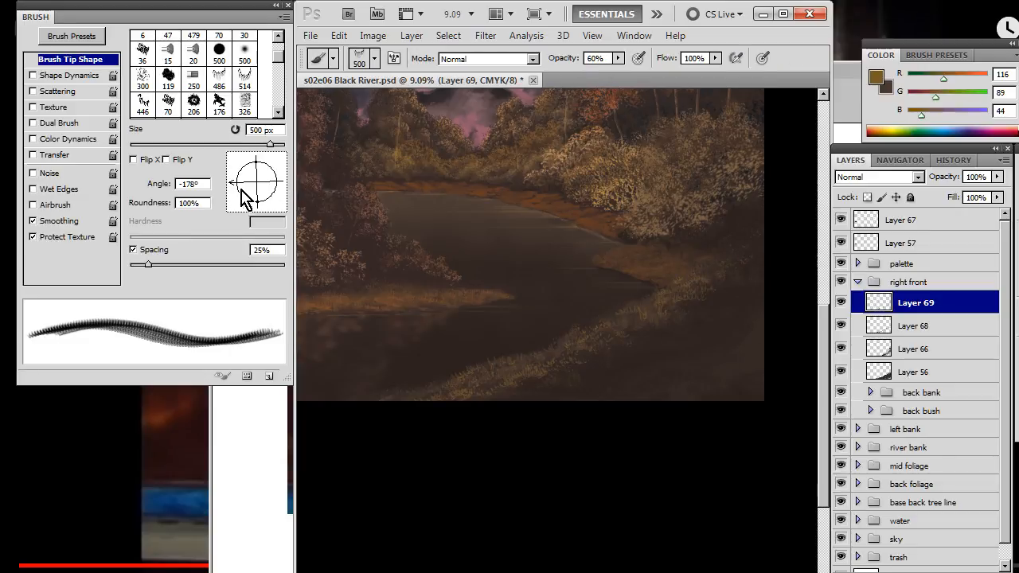
key("bracketleft")
key("bracketleft")
key("bracketleft")
left_click_drag(236, 184, 237, 187)
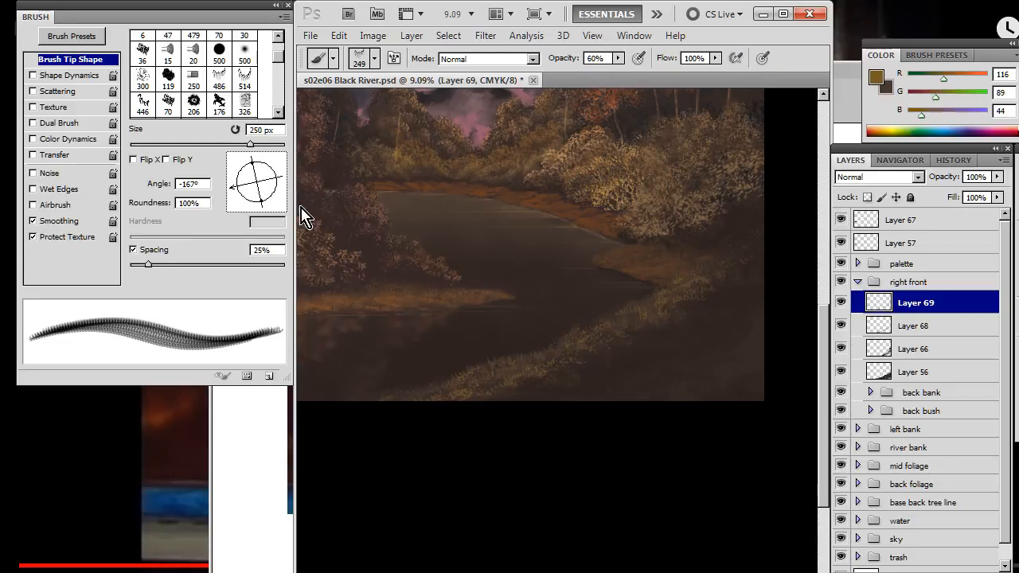
key("5")
key("4")
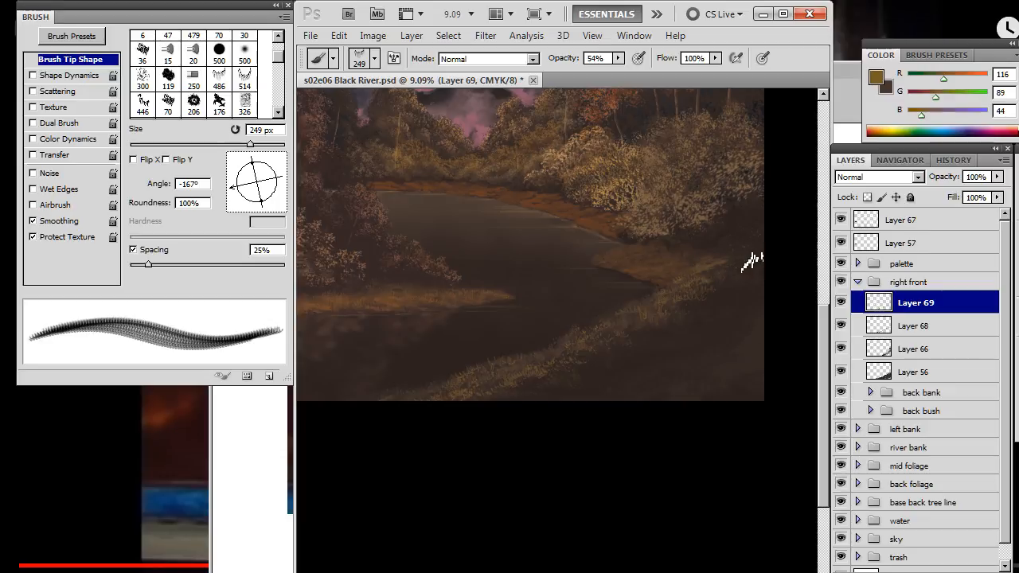
Soften the fine grass by the right canvas edge, alternating the 403 px Smudge with 249 px grass strokes.
key("r")
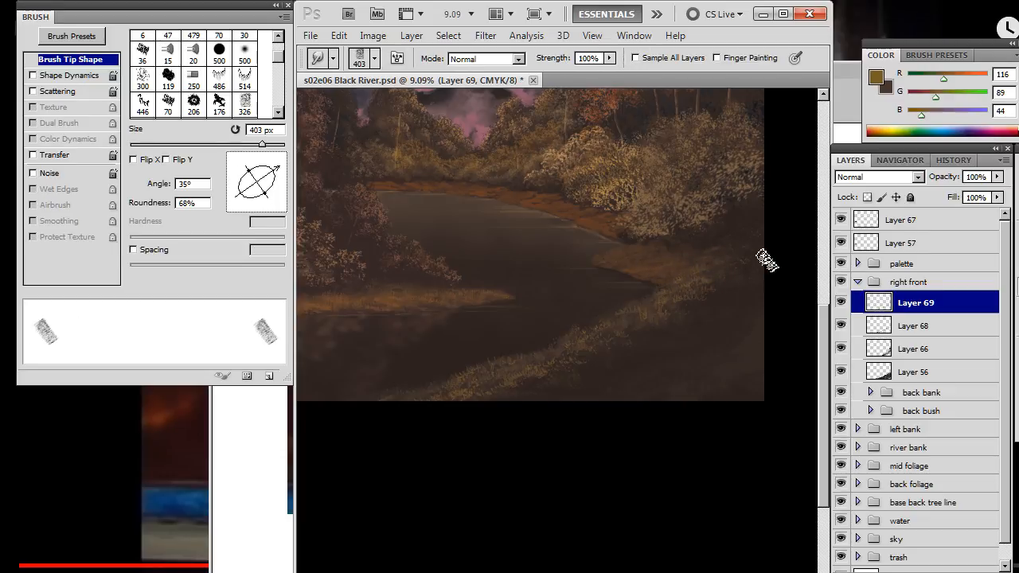
key("b")
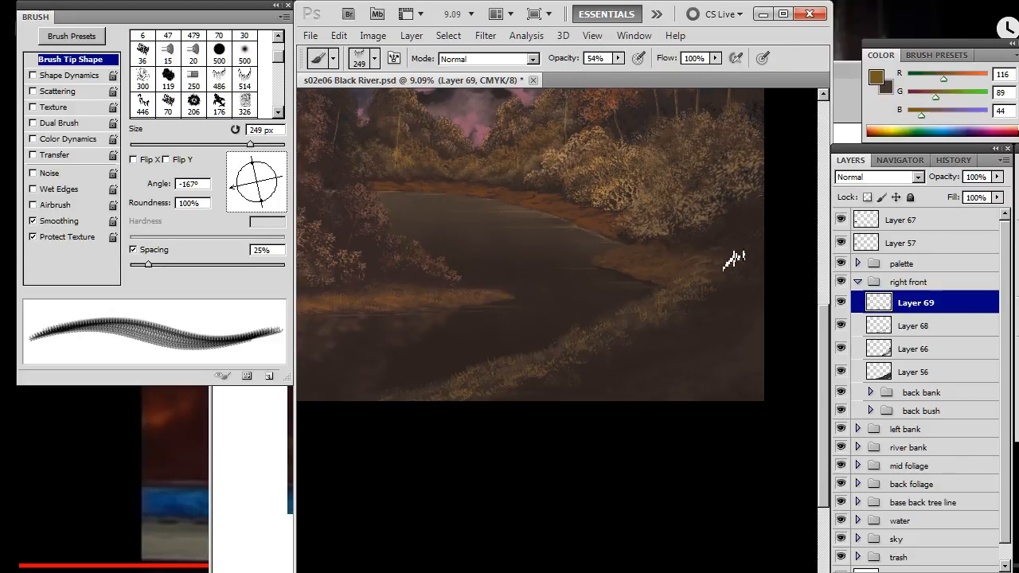
key("r")
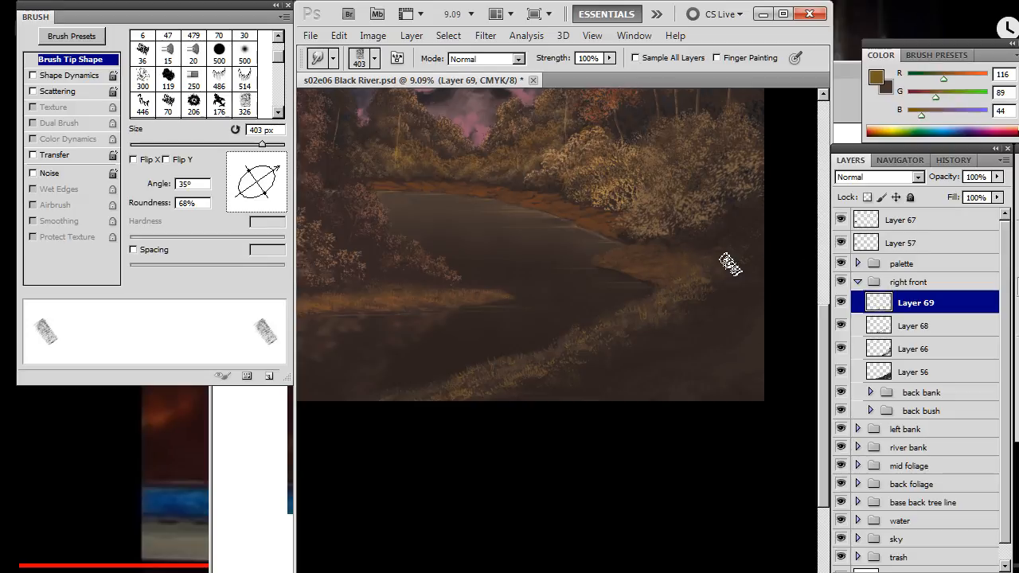
key("b")
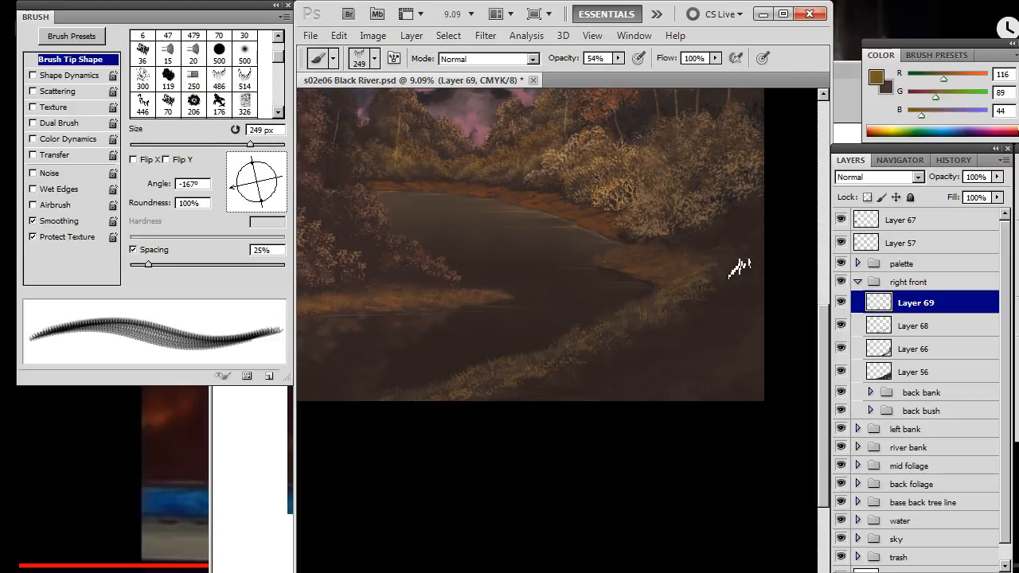
Blend the underside of the lower grass strip into the dark bank with the 403 px Smudge and the 400 px eraser.
key("r")
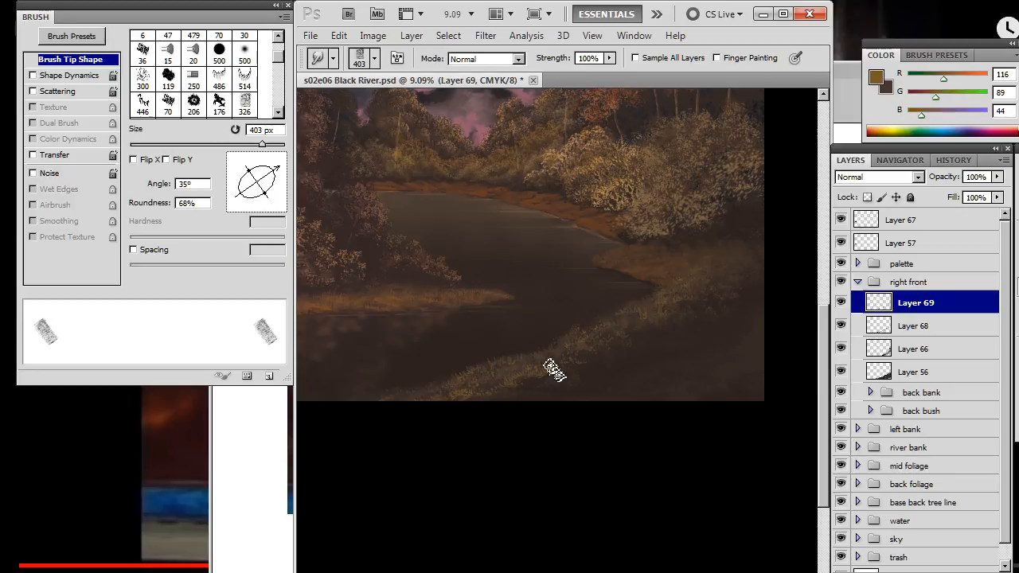
key("z")
left_click_drag(660, 359, 645, 364)
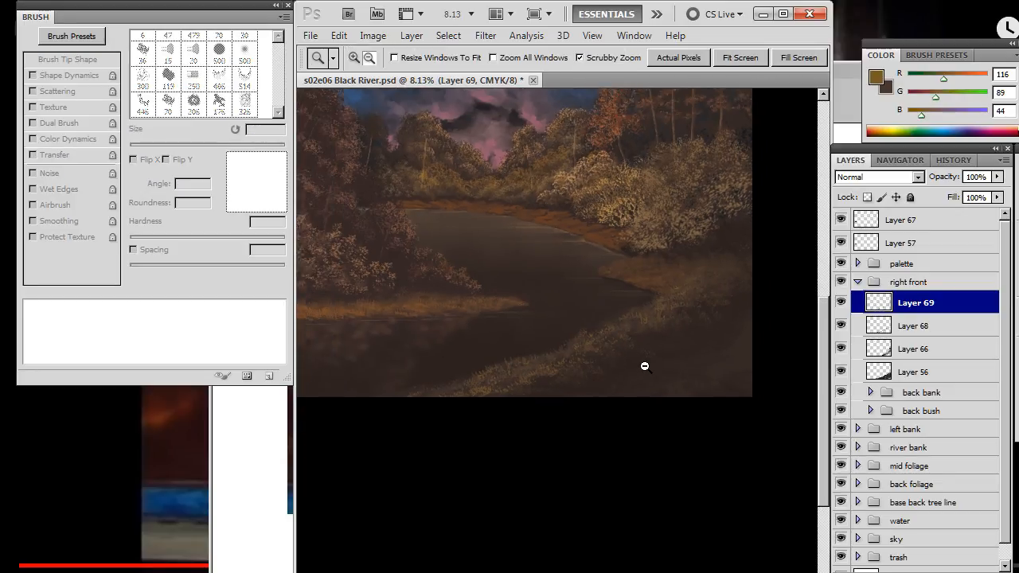
key("b")
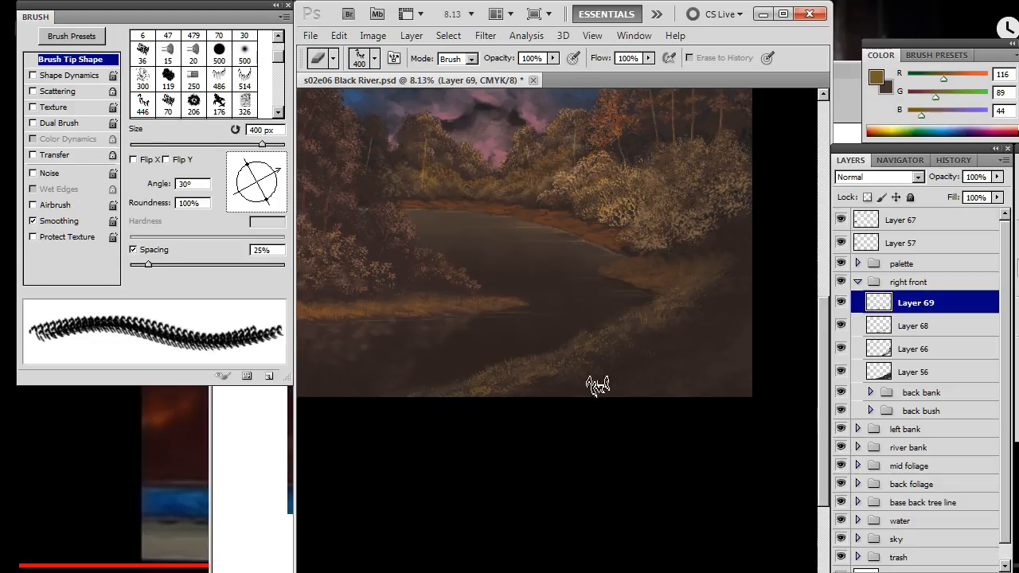
Save the Black River painting in Photoshop format and switch to the OBS window.
key("z")
left_click(562, 342, "alt")
left_click_drag(618, 346, 640, 362)
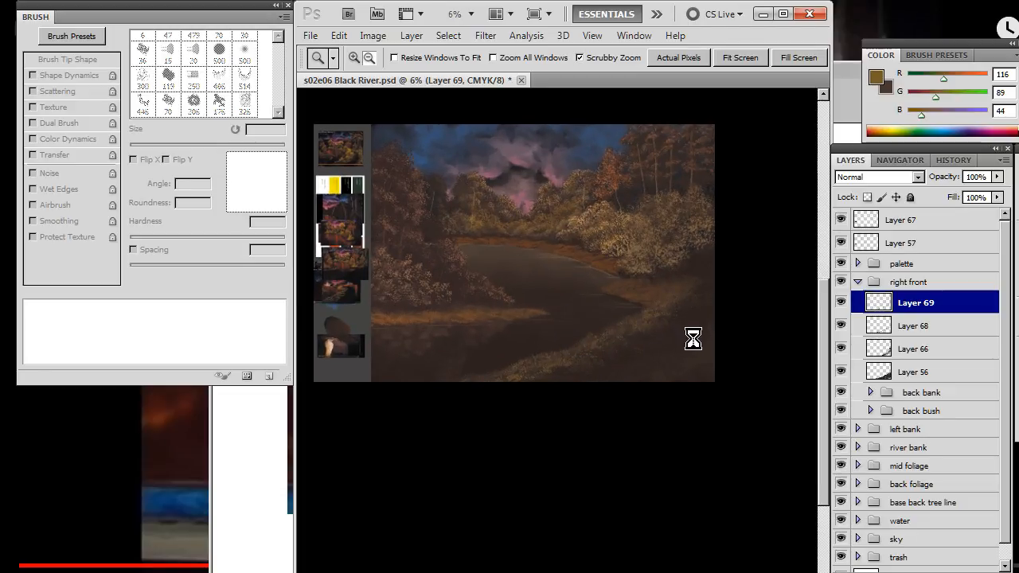
key("alt+Tab")
key("alt+Tab")
key("alt+Tab")
key("alt+Tab")
key("alt+Tab")
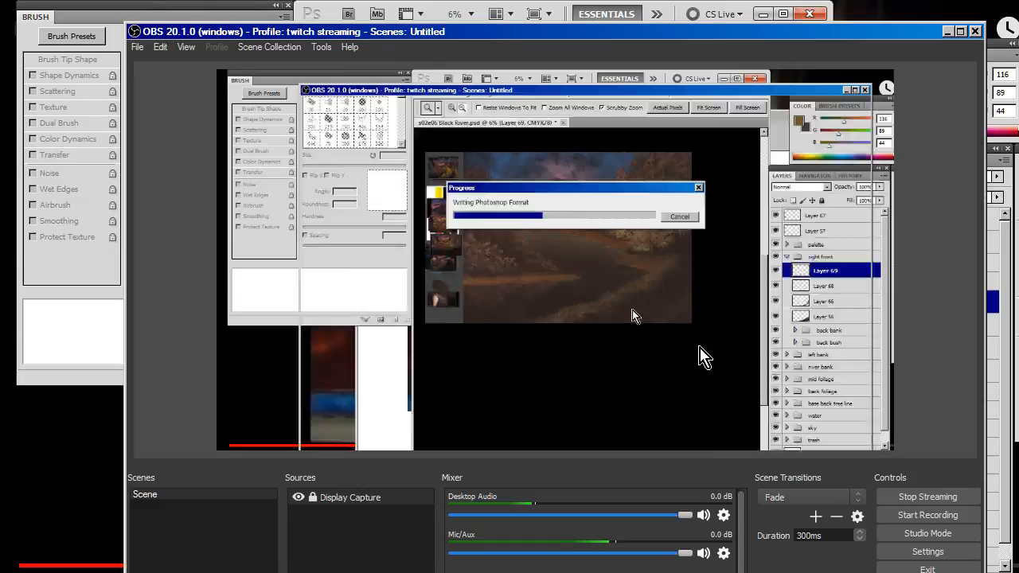